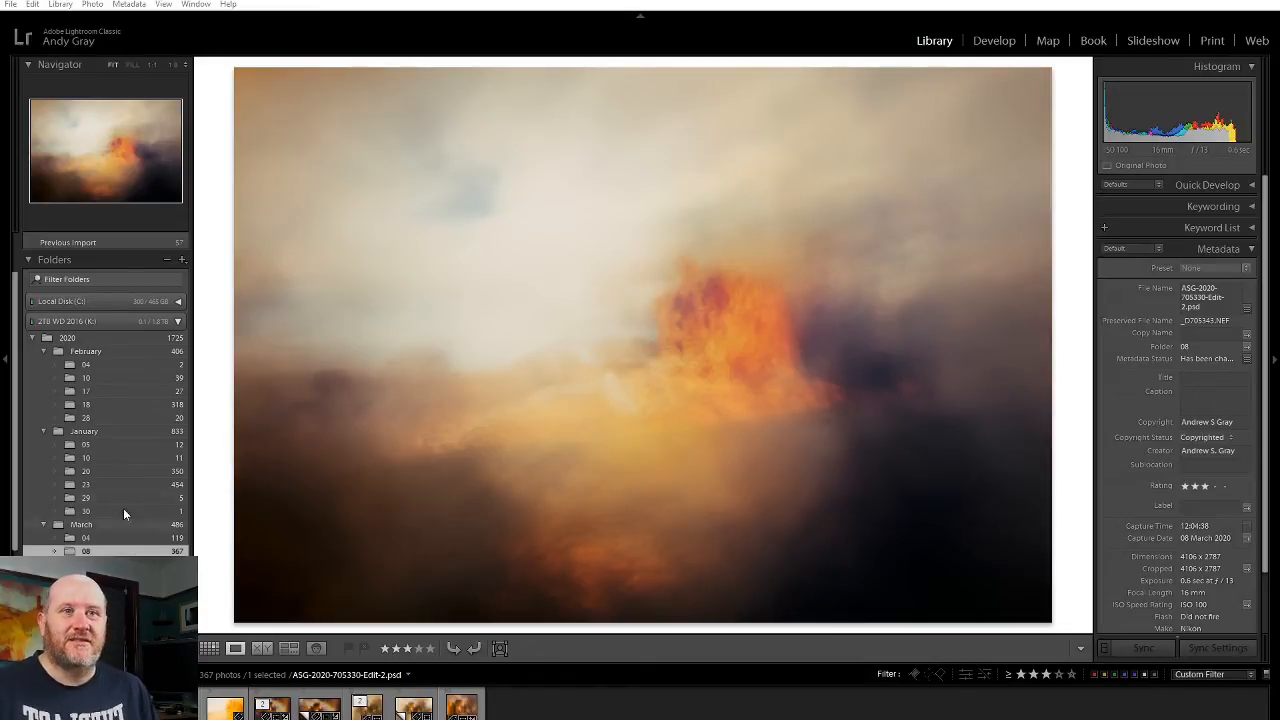
# Step: Review the finished three-star edits one by one, from the wide ruin images to the square archway versions
pyautogui.press('Left')
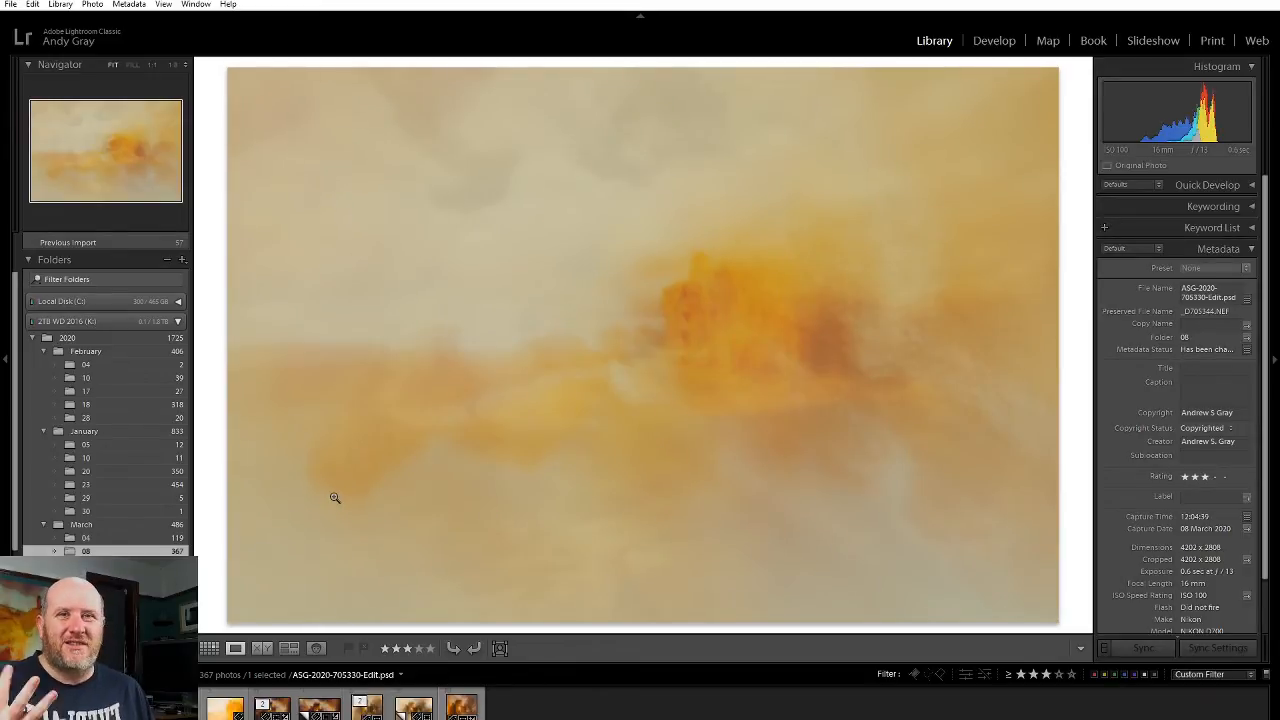
pyautogui.press('Right')
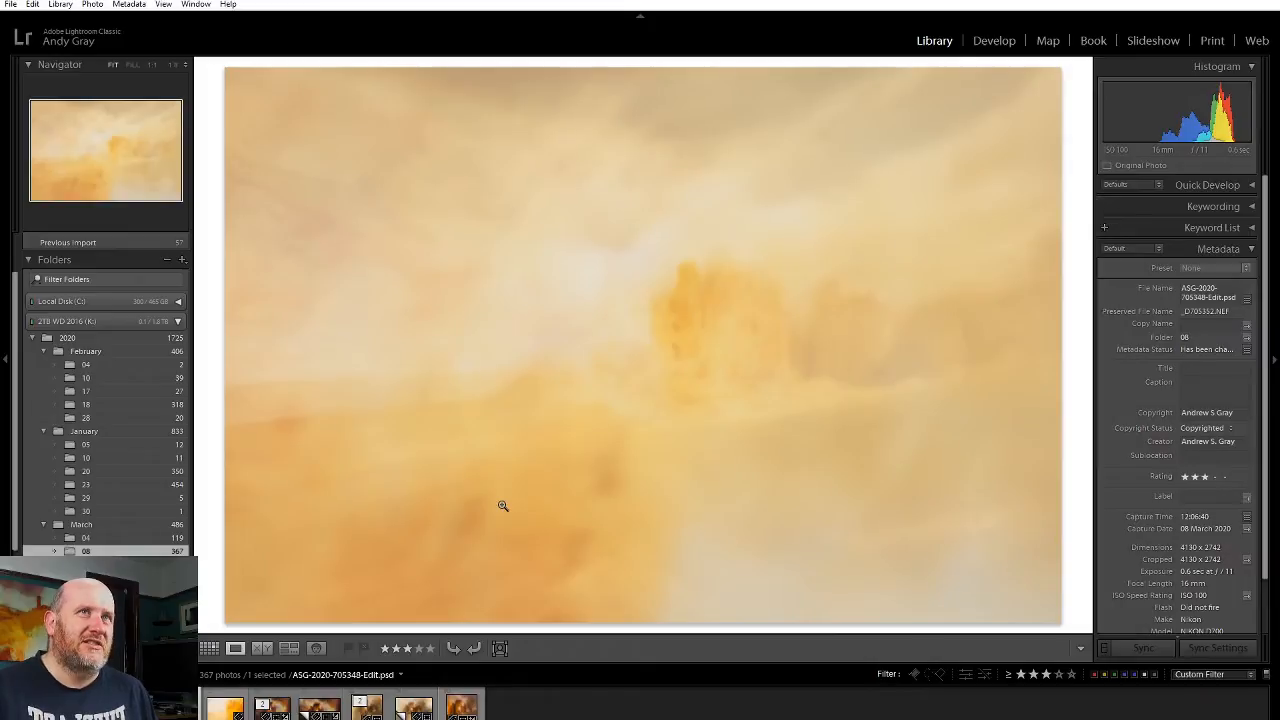
pyautogui.click(224, 708)
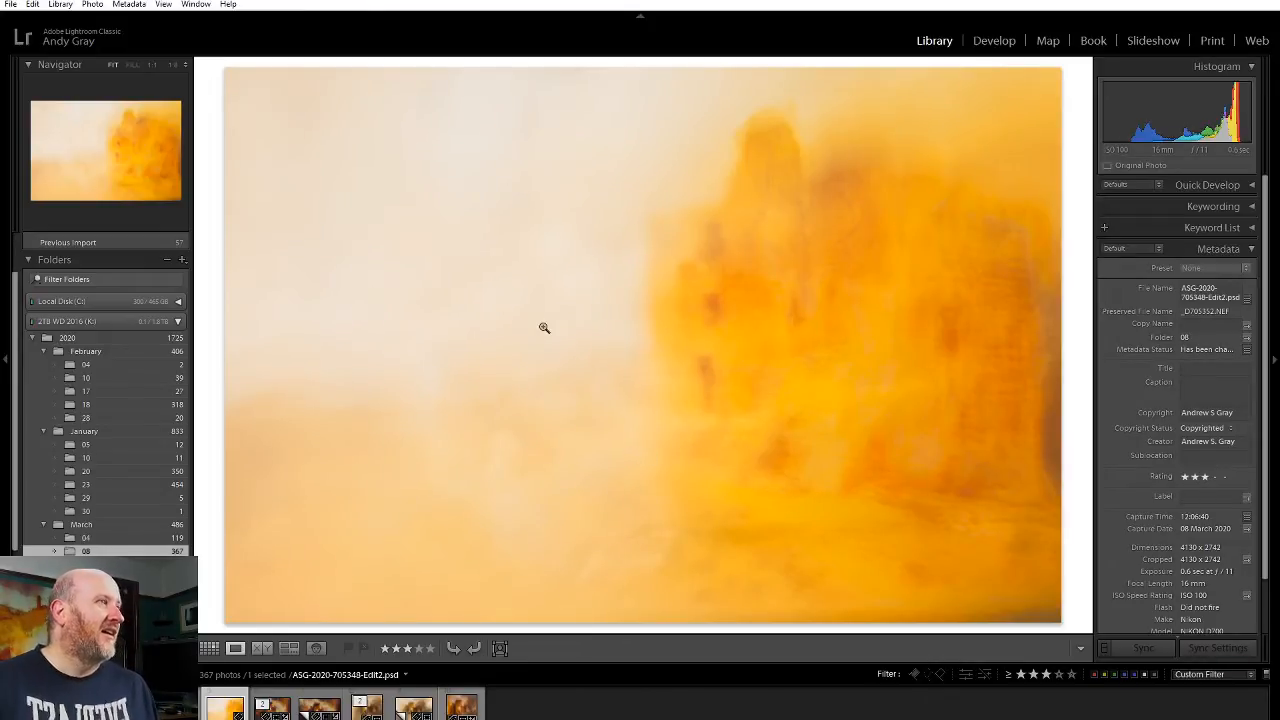
pyautogui.click(275, 700)
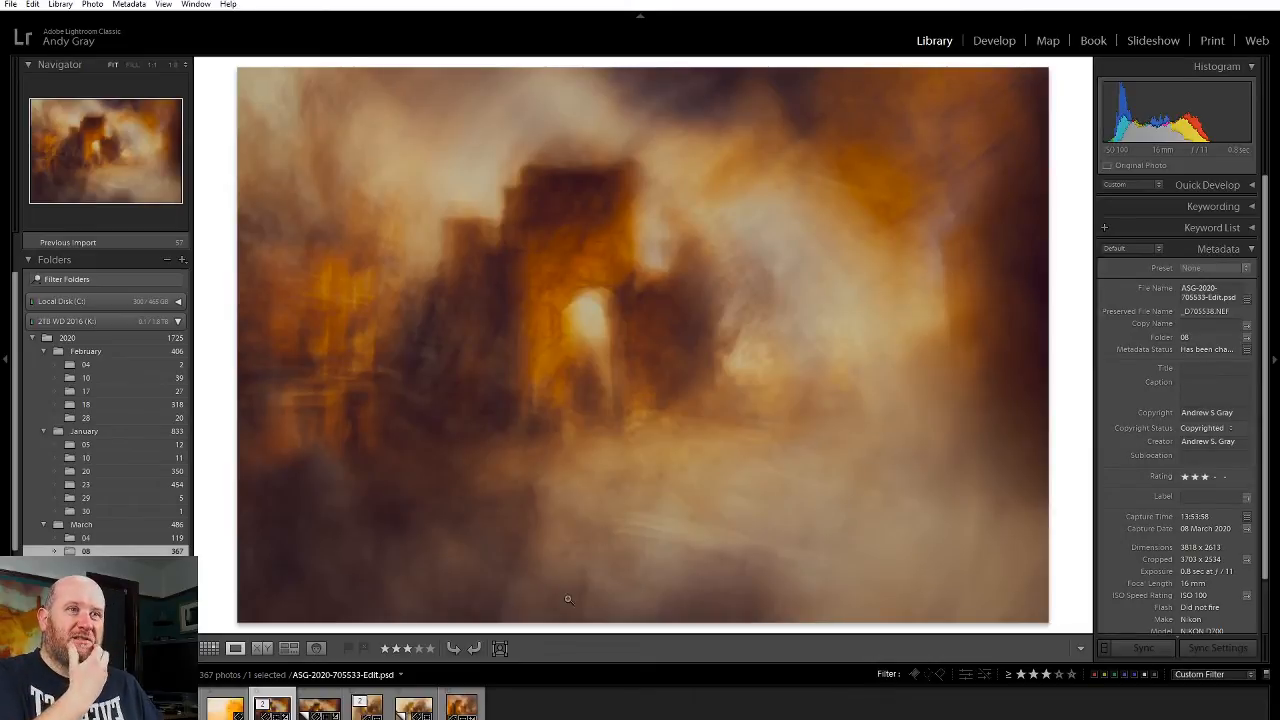
pyautogui.click(376, 698)
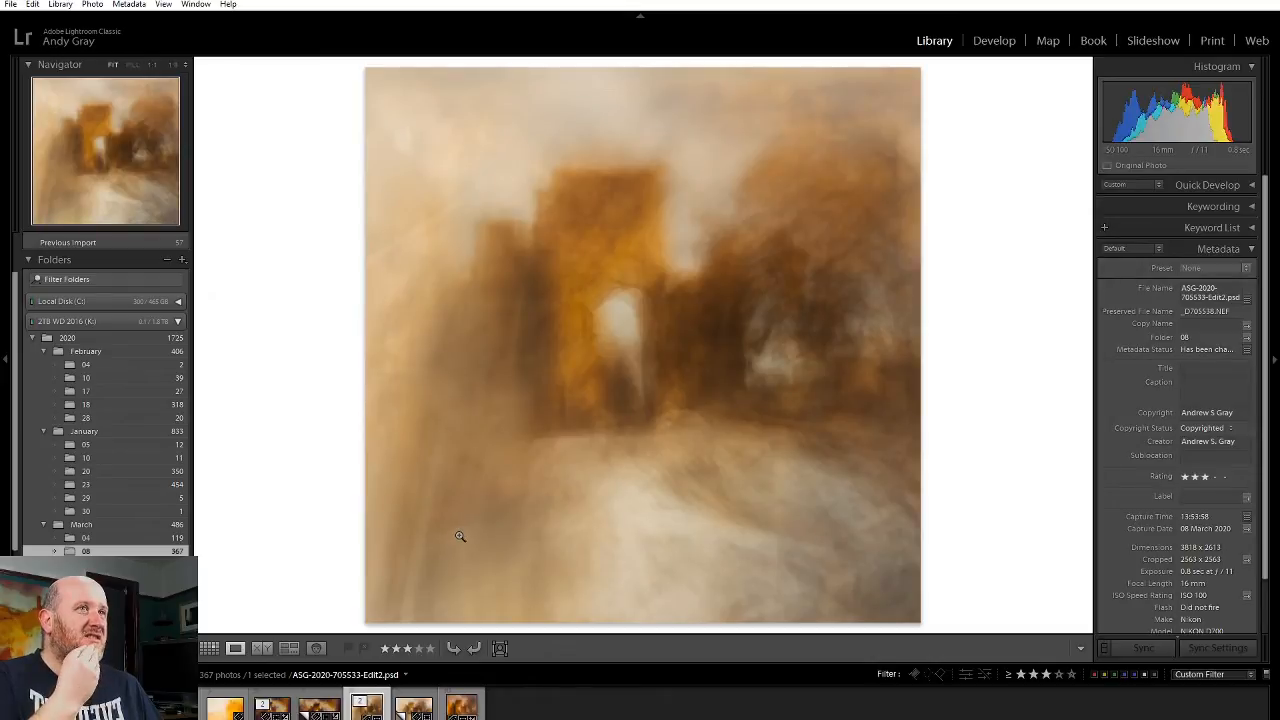
pyautogui.click(463, 703)
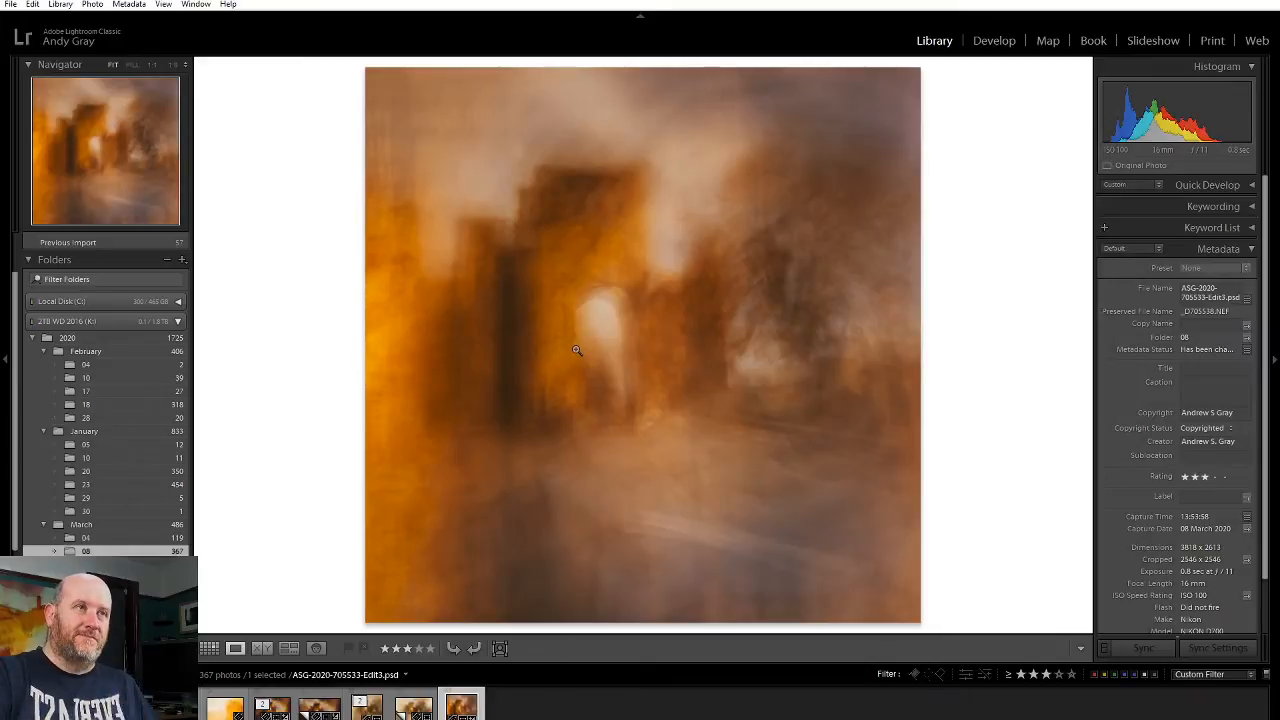
# Step: Filter the photos to one star and higher and show ASG-2020-705545.NEF in Loupe view
pyautogui.click(1020, 673)
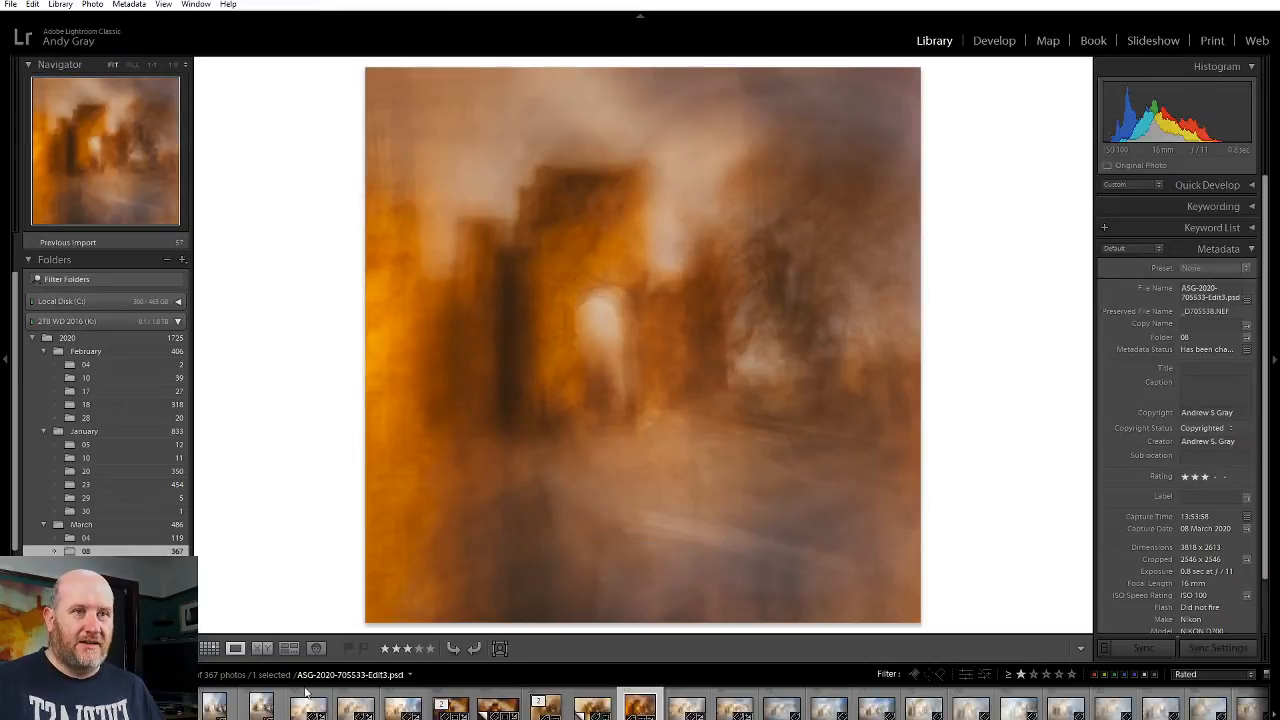
pyautogui.click(782, 706)
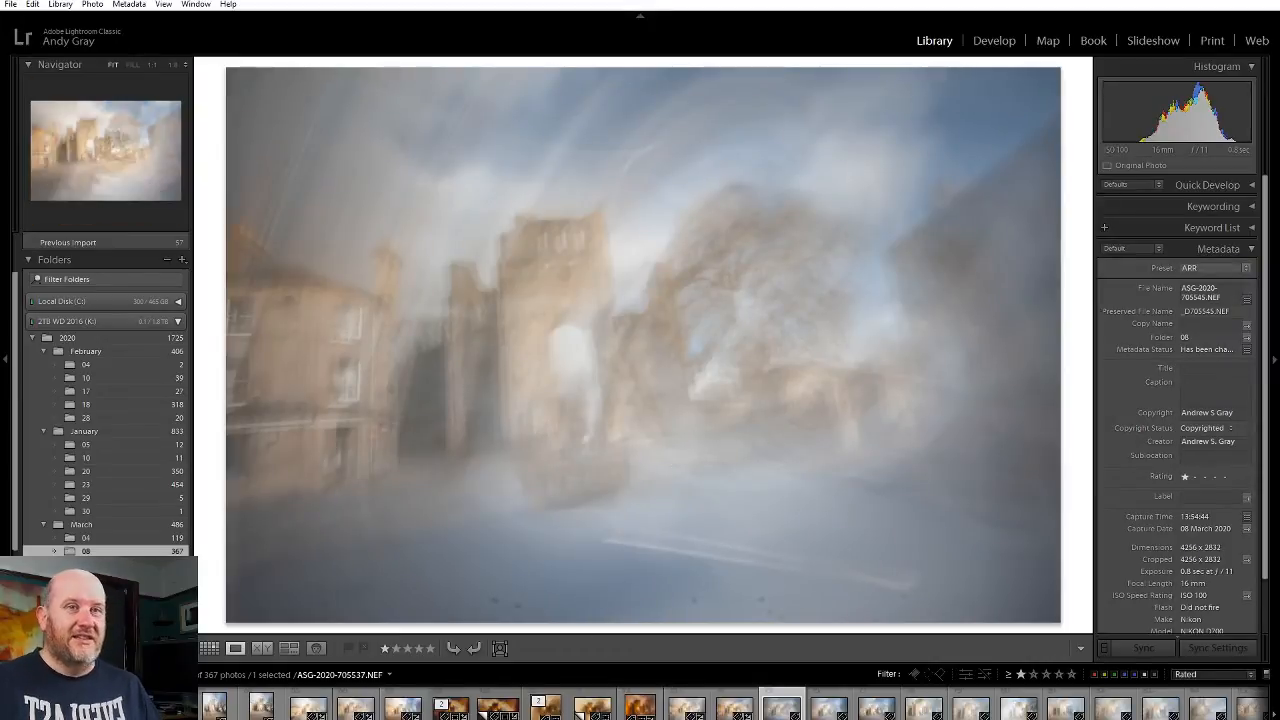
pyautogui.scroll(-3, 424, 703)
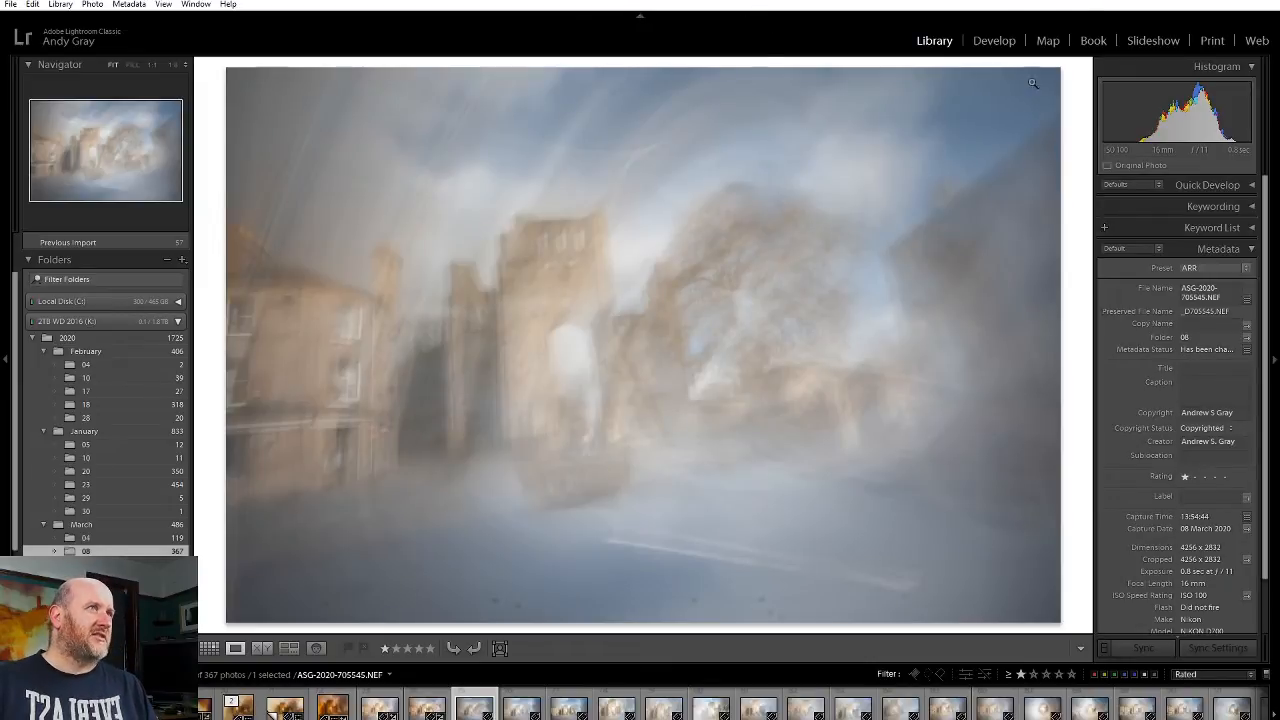
pyautogui.click(977, 44)
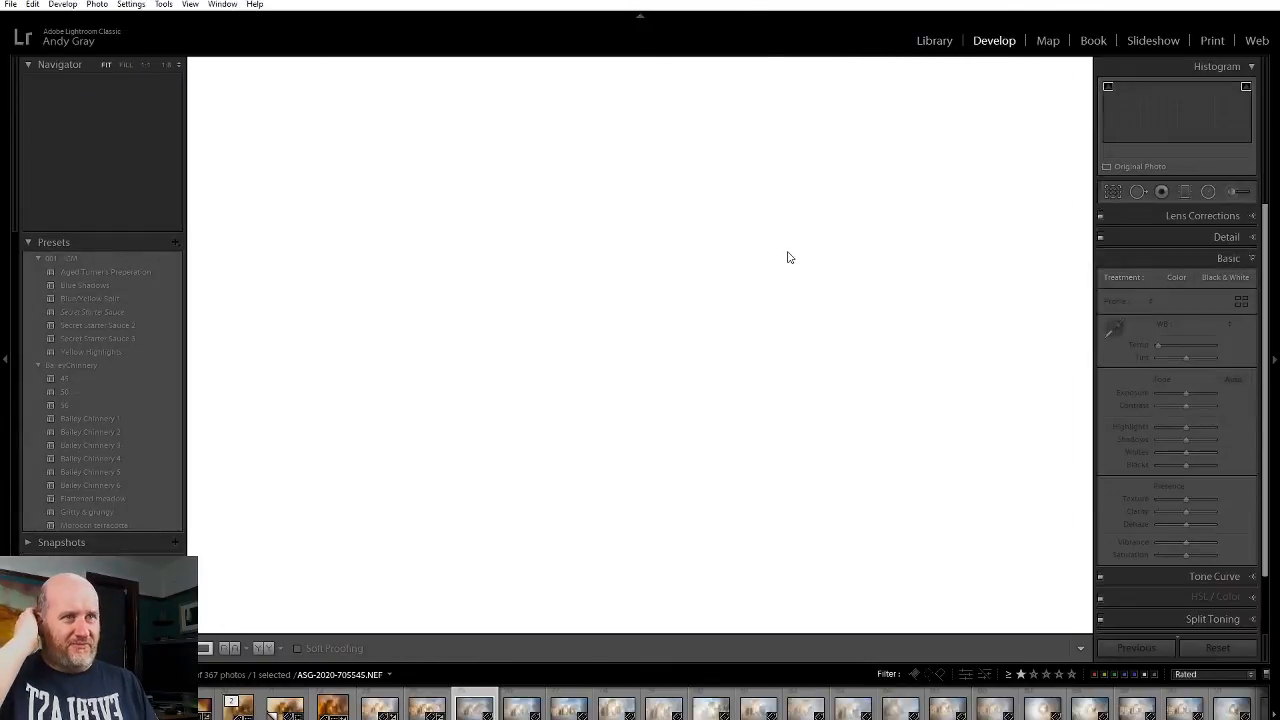
pyautogui.press('e')
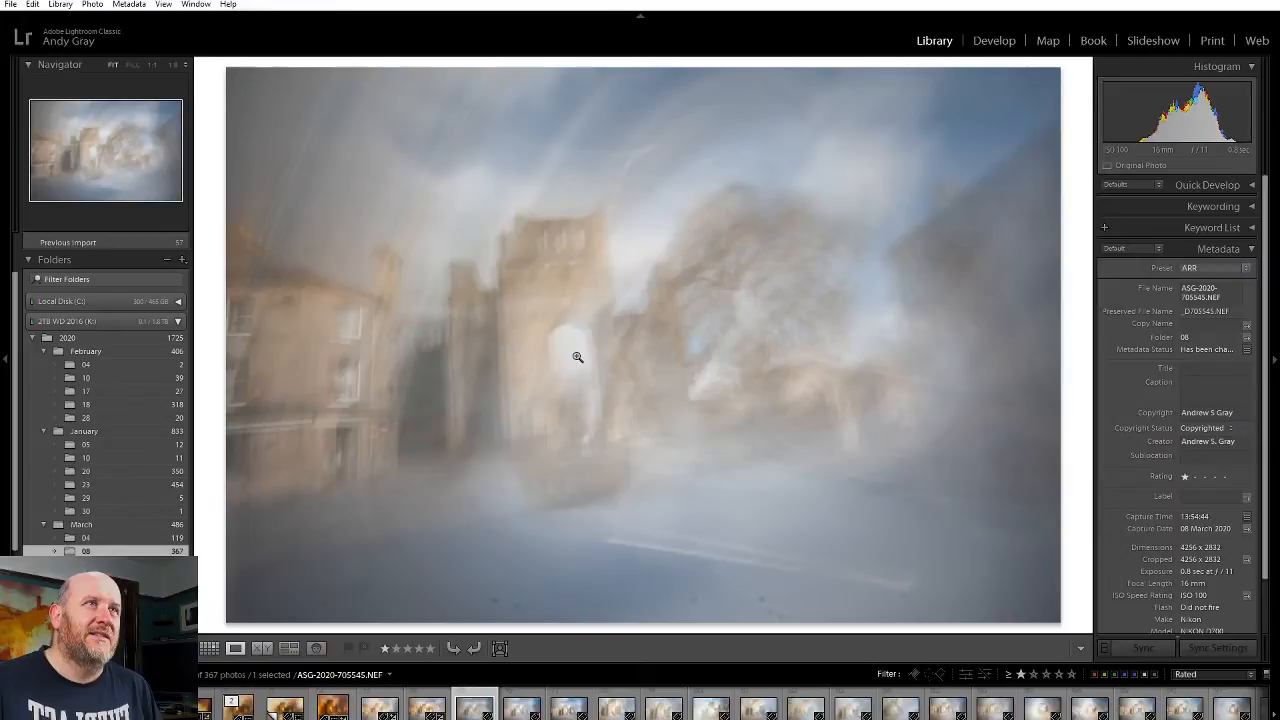
# Step: Move on to ASG-2020-705548.NEF and set its rating to two stars
pyautogui.press('Right')
pyautogui.press('Right')
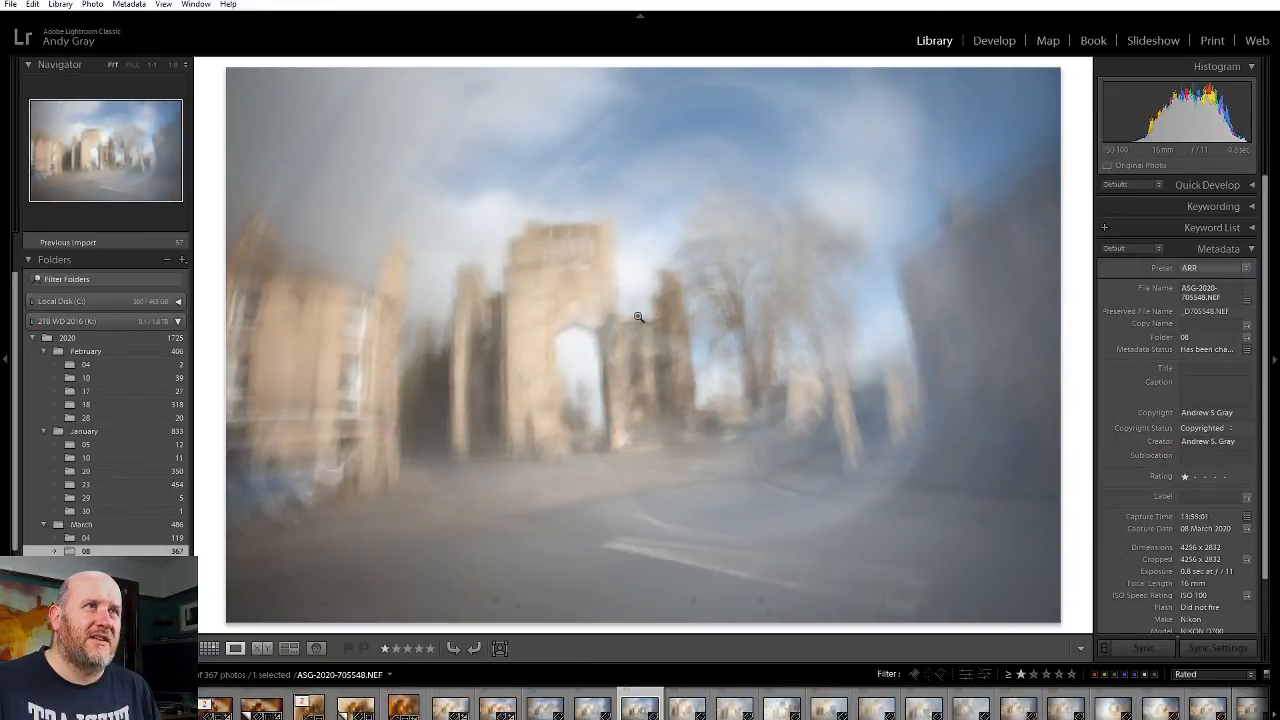
pyautogui.press('2')
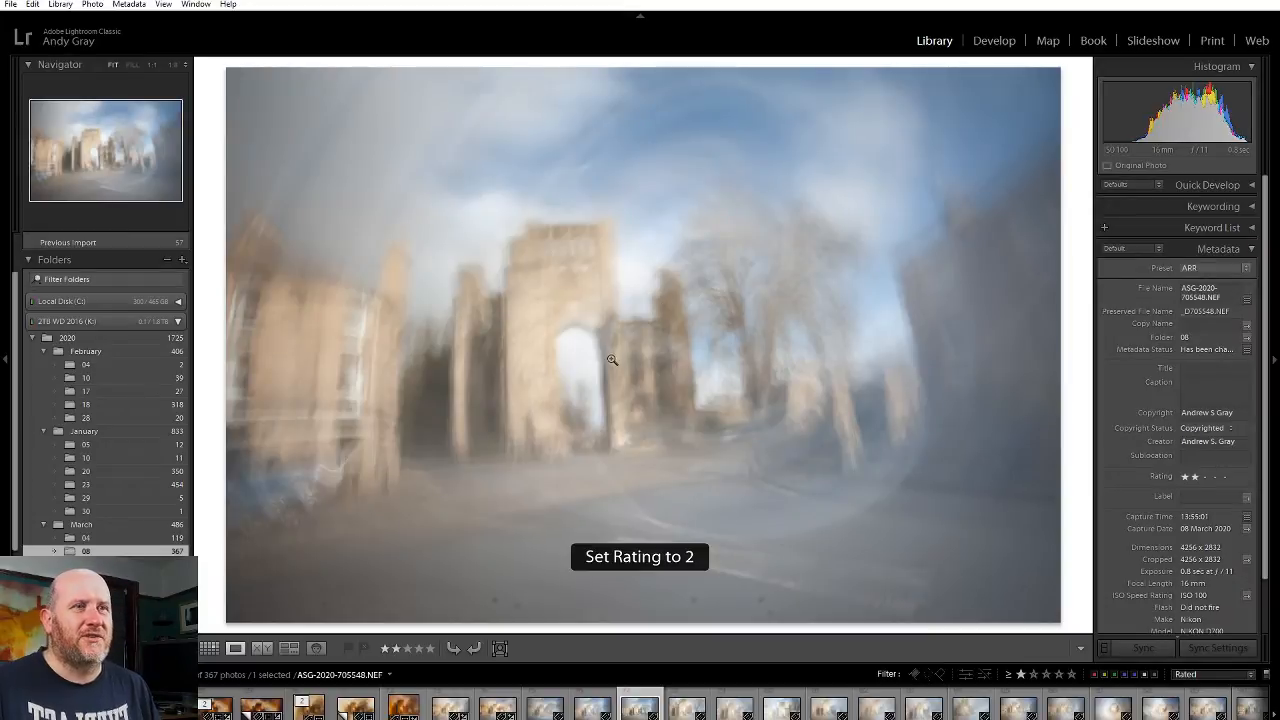
# Step: Compare the neighbouring tower frames and rate ASG-2020-705546.NEF two stars
pyautogui.press('Right')
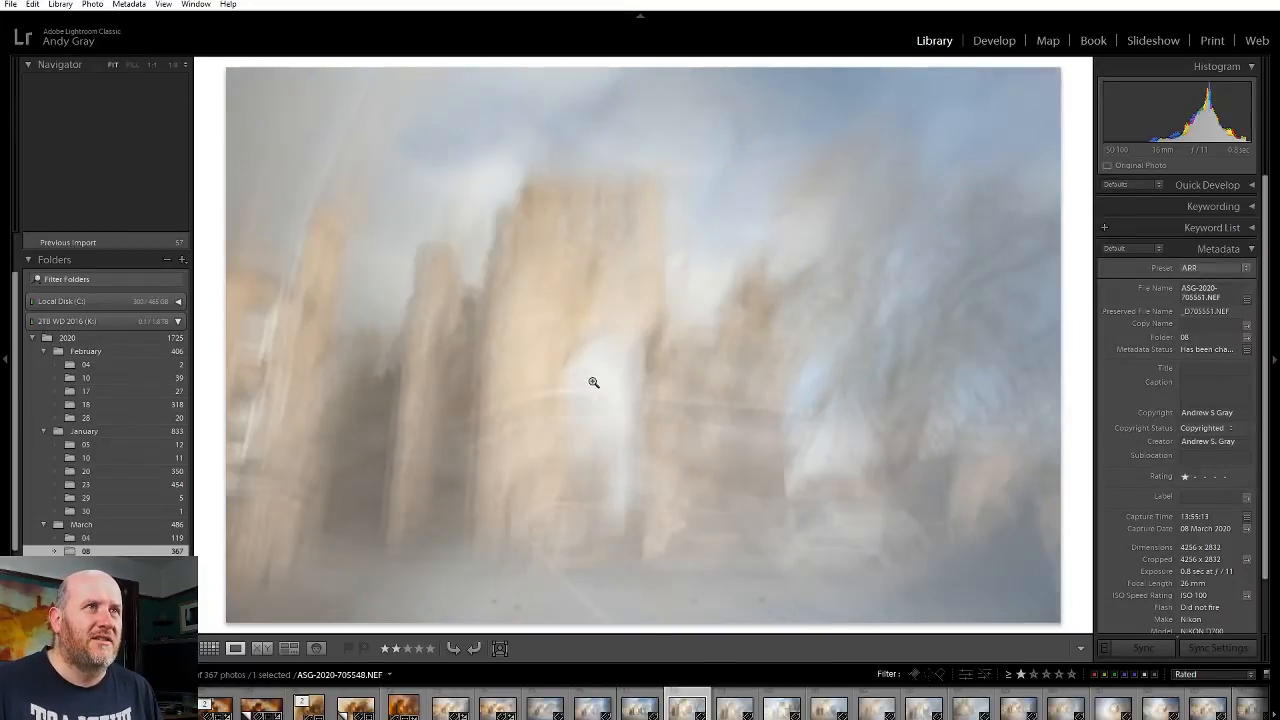
pyautogui.press('Left')
pyautogui.press('Left')
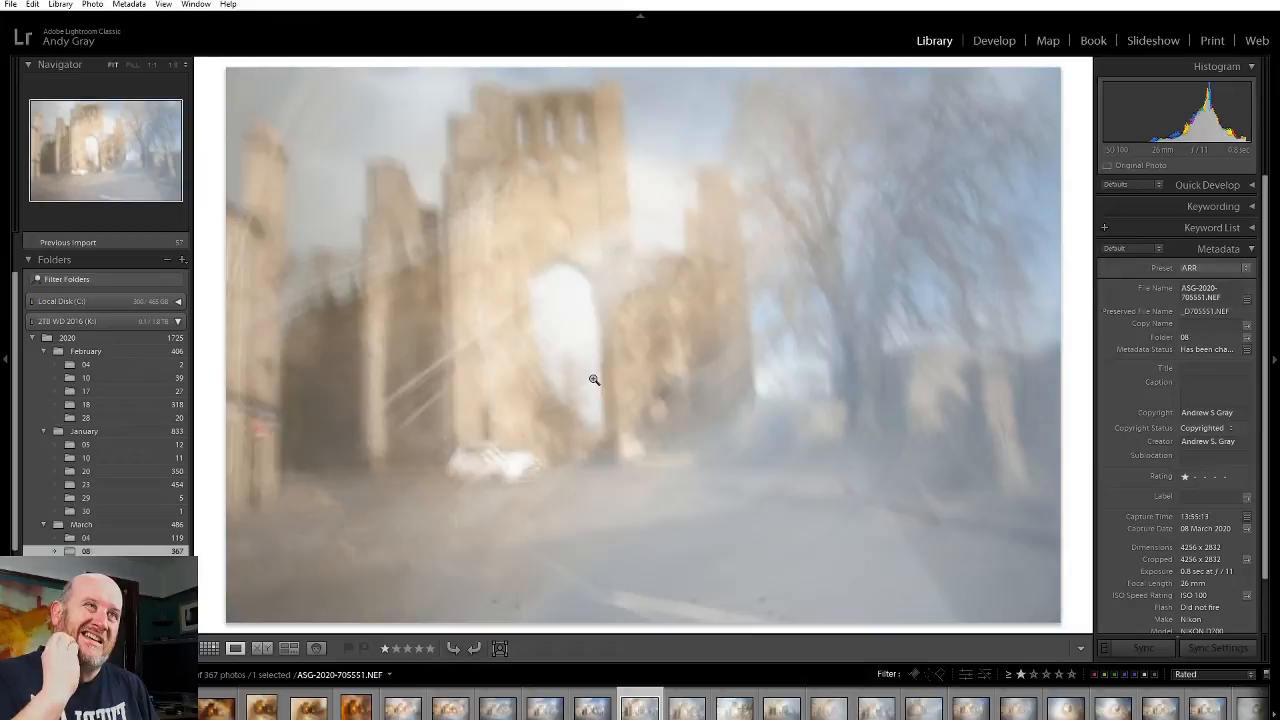
pyautogui.press('Left')
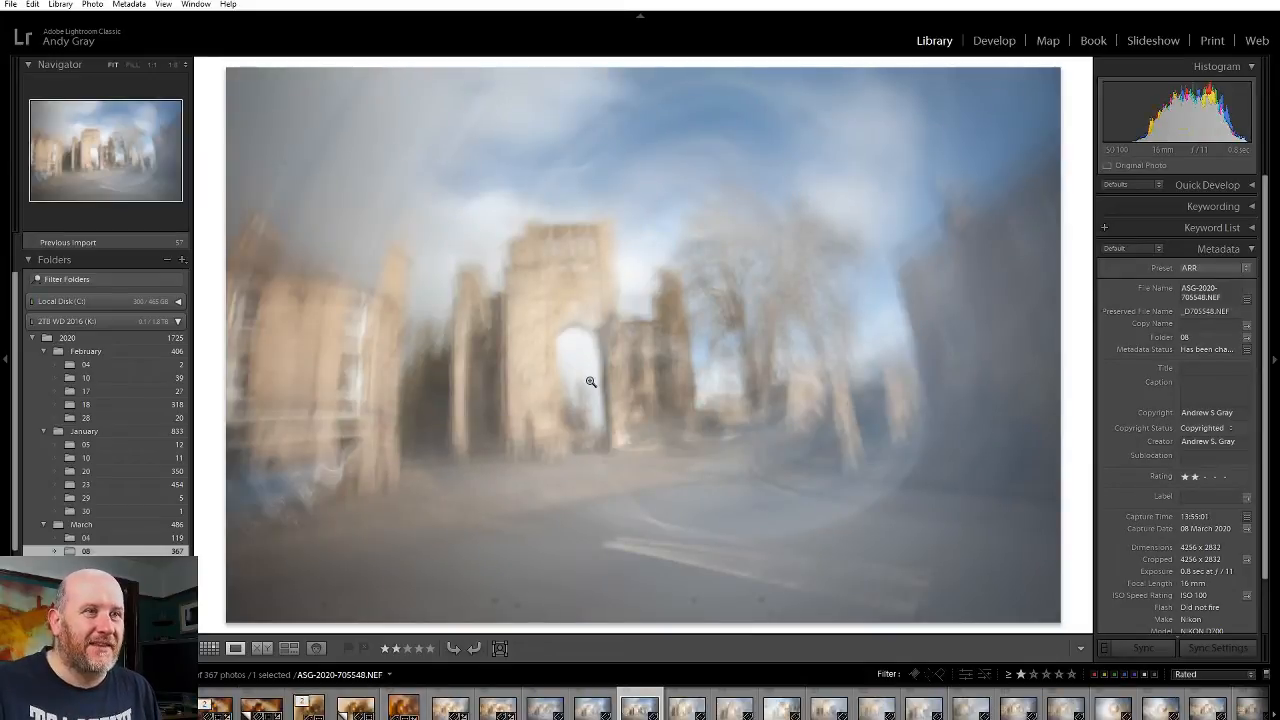
pyautogui.press('Left')
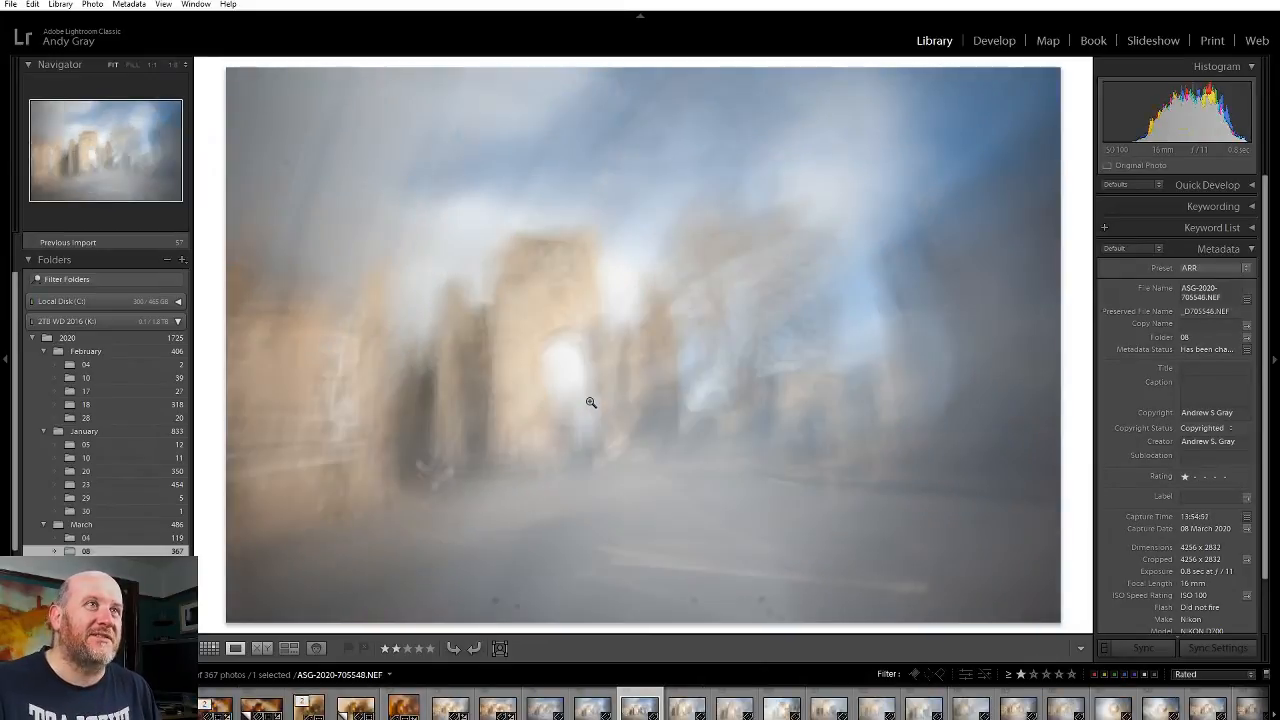
pyautogui.press('Left')
pyautogui.press('2')
# Step: Compare the earlier frames of the tower and rate ASG-2020-705538.NEF two stars
pyautogui.press('Left')
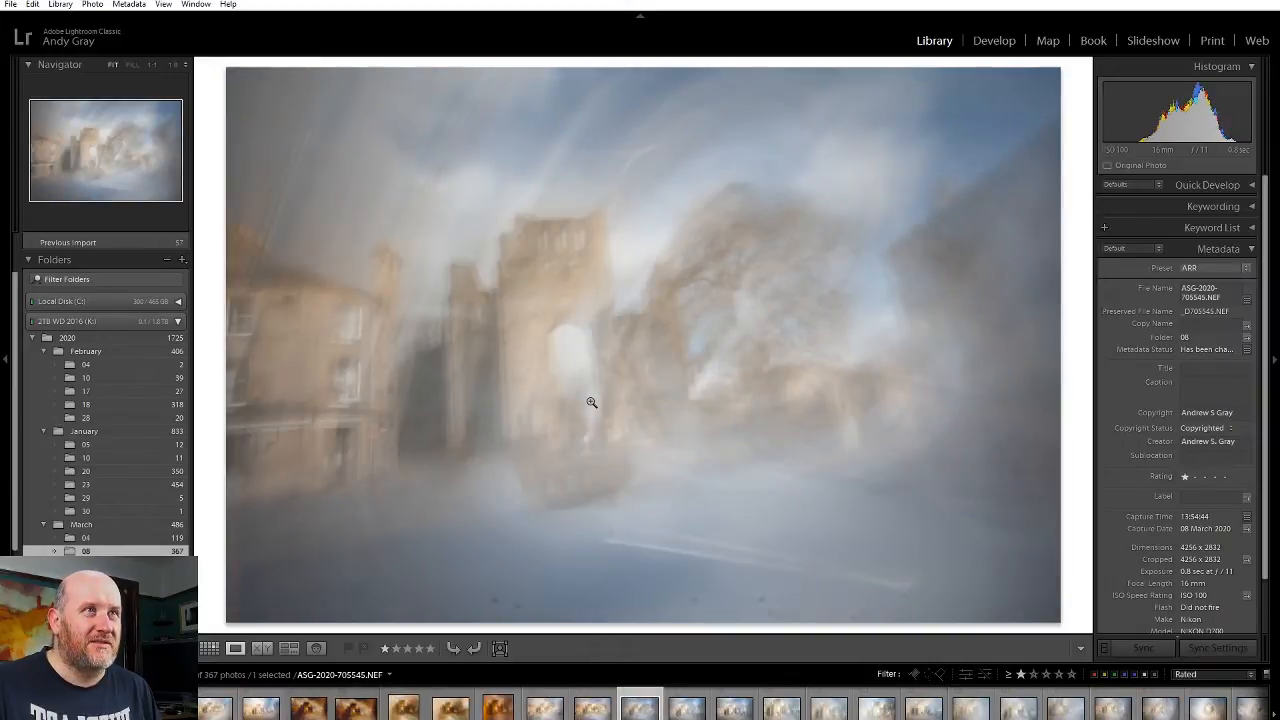
pyautogui.press('Left')
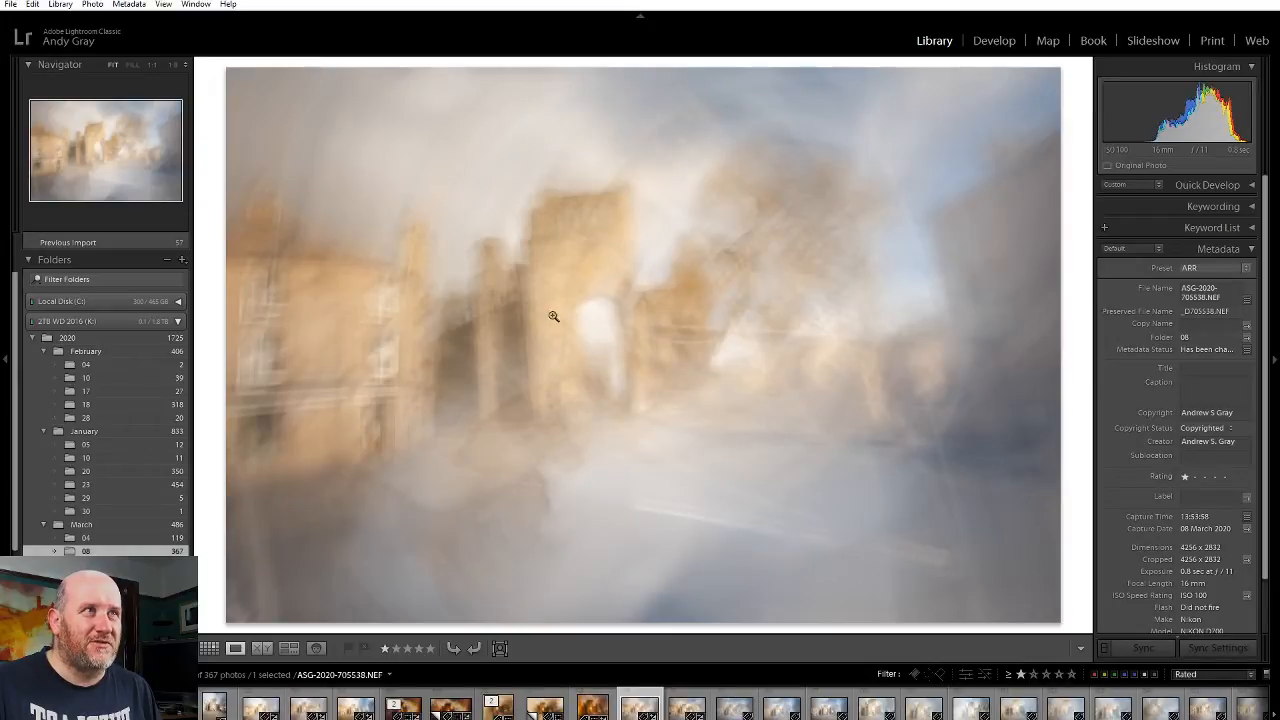
pyautogui.press('Left')
pyautogui.press('Right')
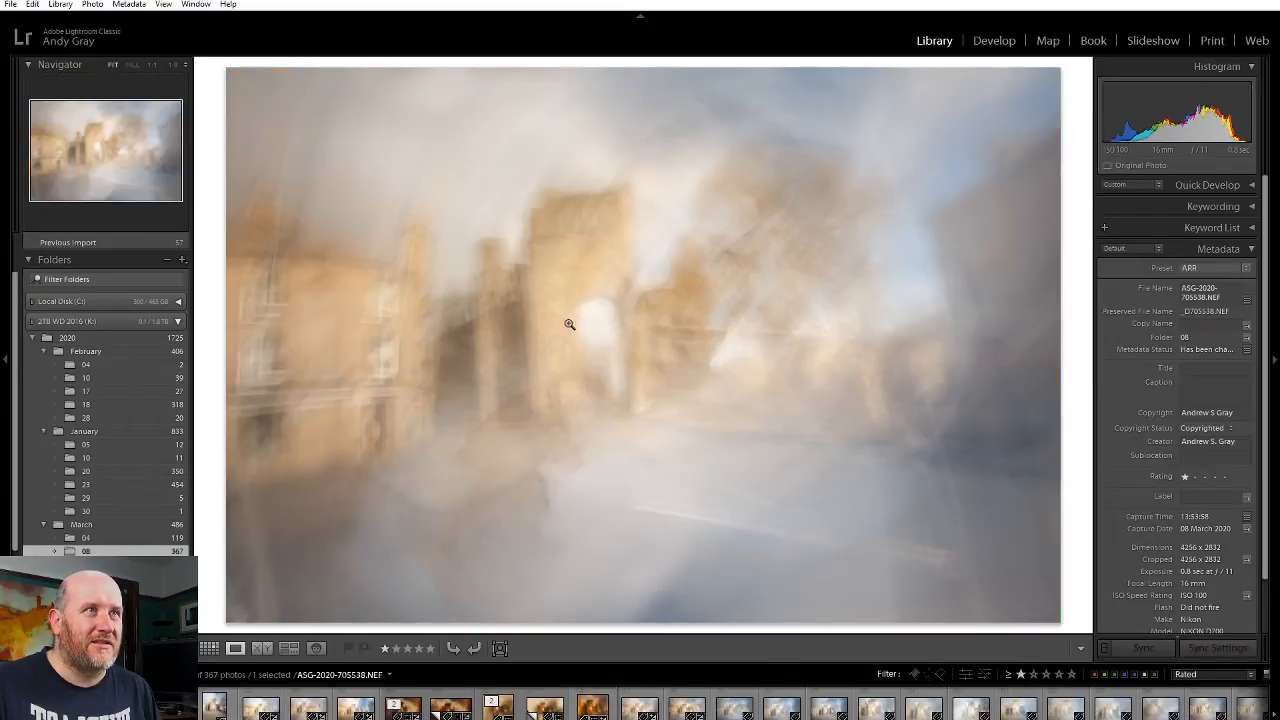
pyautogui.press('Right')
pyautogui.press('Left')
pyautogui.press('Right')
pyautogui.press('2')
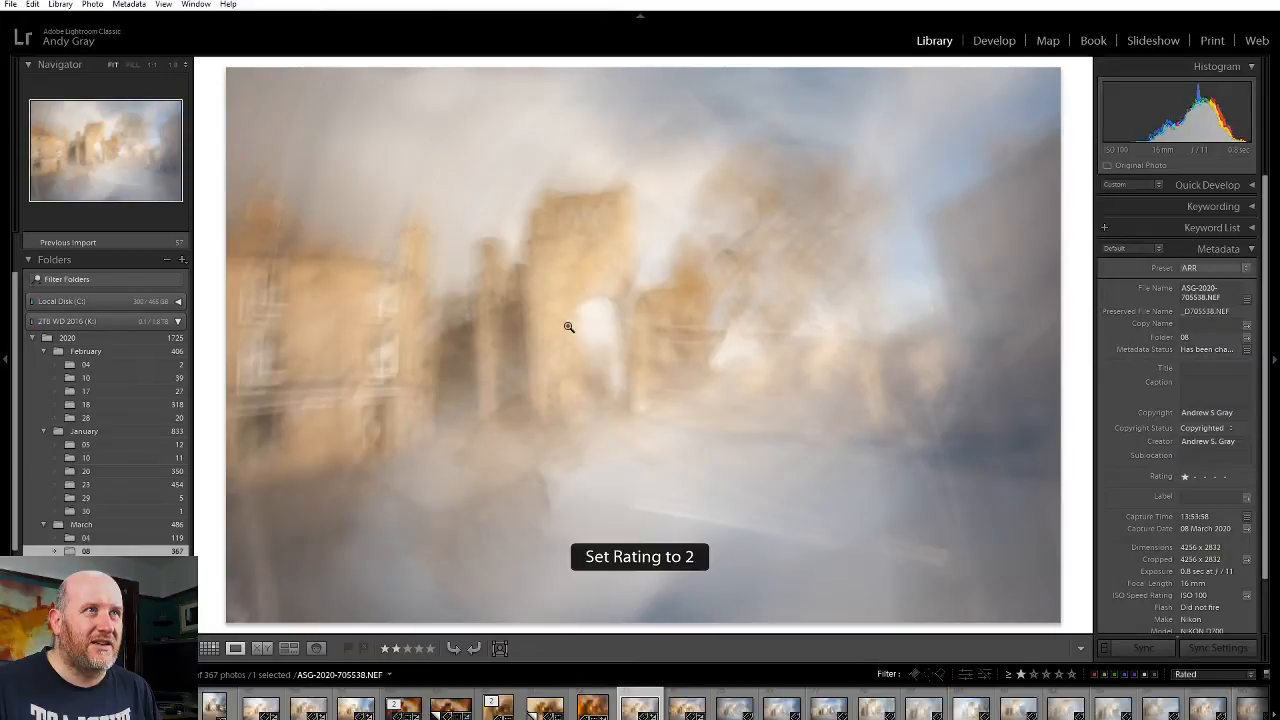
# Step: Compare the remaining tower frames from ASG-2020-705544.NEF through ASG-2020-705548.NEF for movement and blur
pyautogui.press('Right')
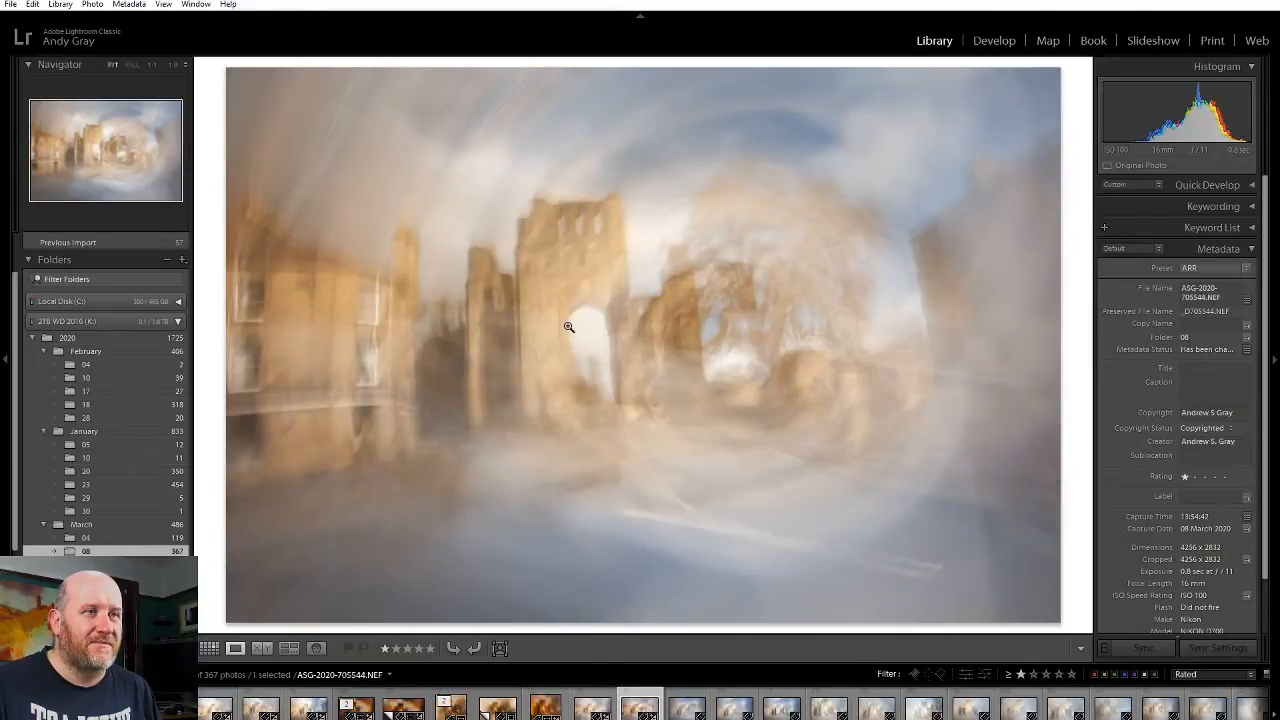
pyautogui.press('Right')
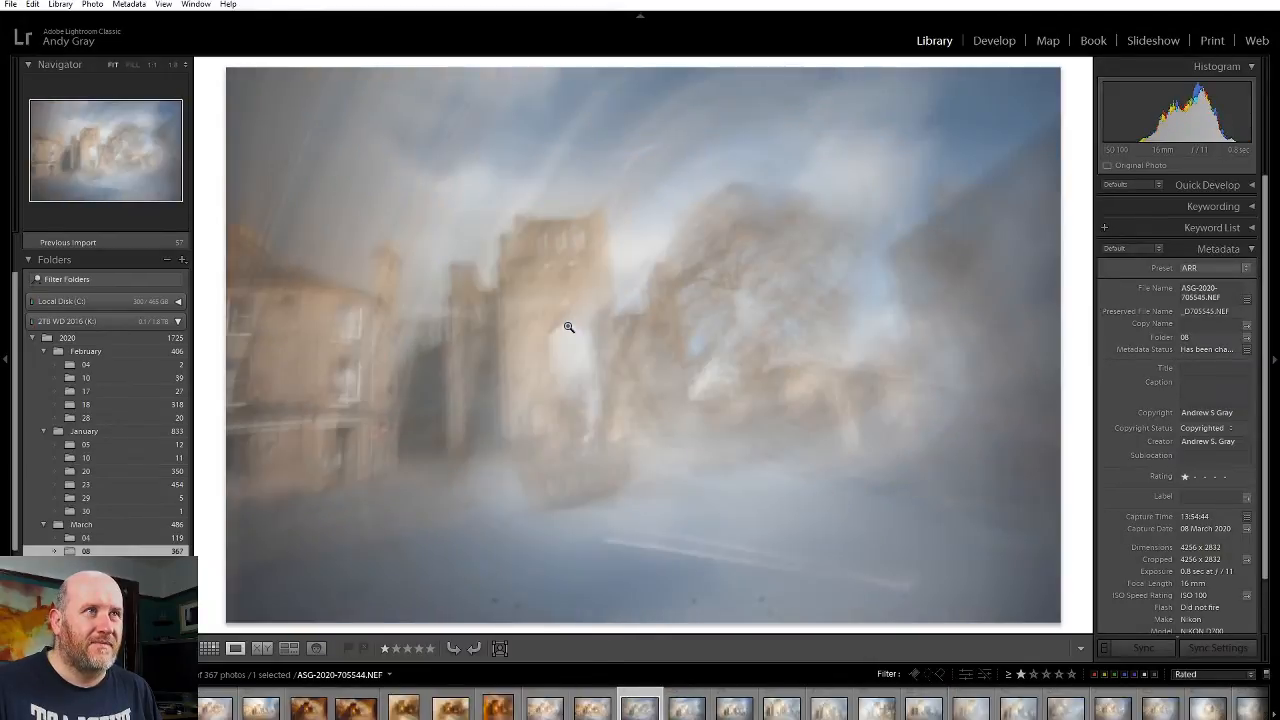
pyautogui.press('Left')
pyautogui.press('Right')
pyautogui.press('Left')
pyautogui.press('Right')
pyautogui.press('Right')
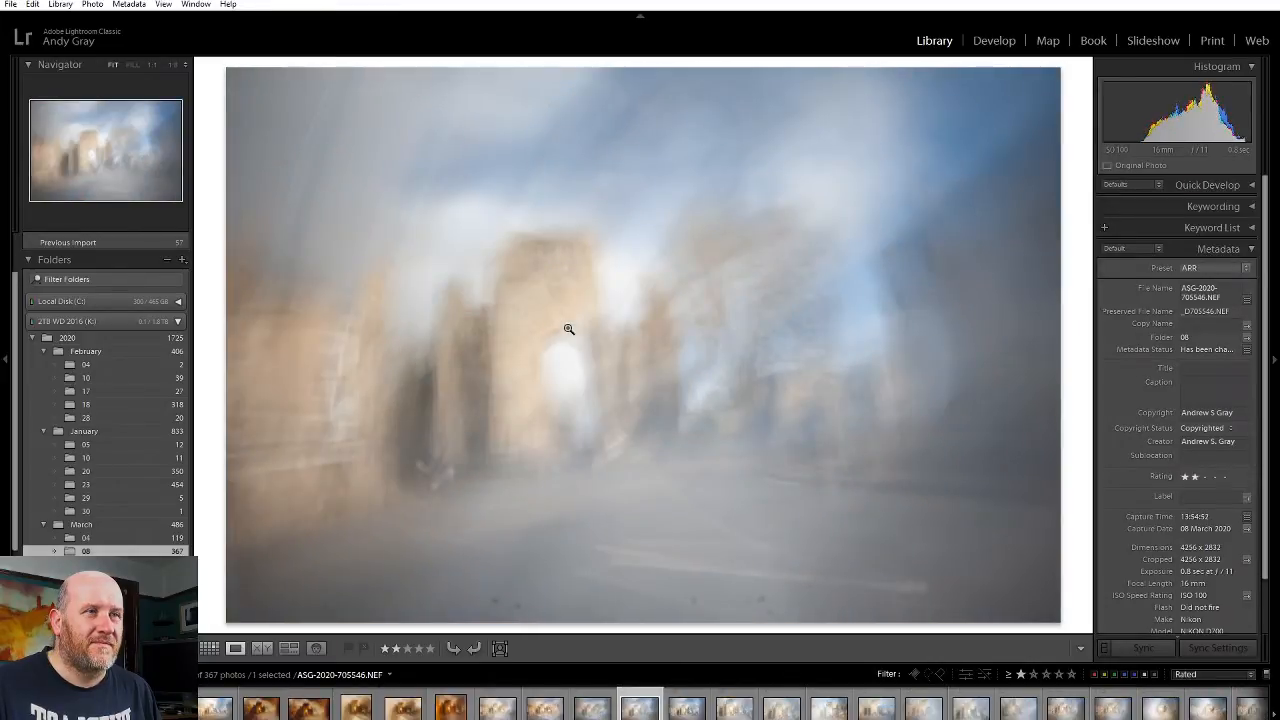
pyautogui.press('Right')
pyautogui.press('Right')
pyautogui.press('Right')
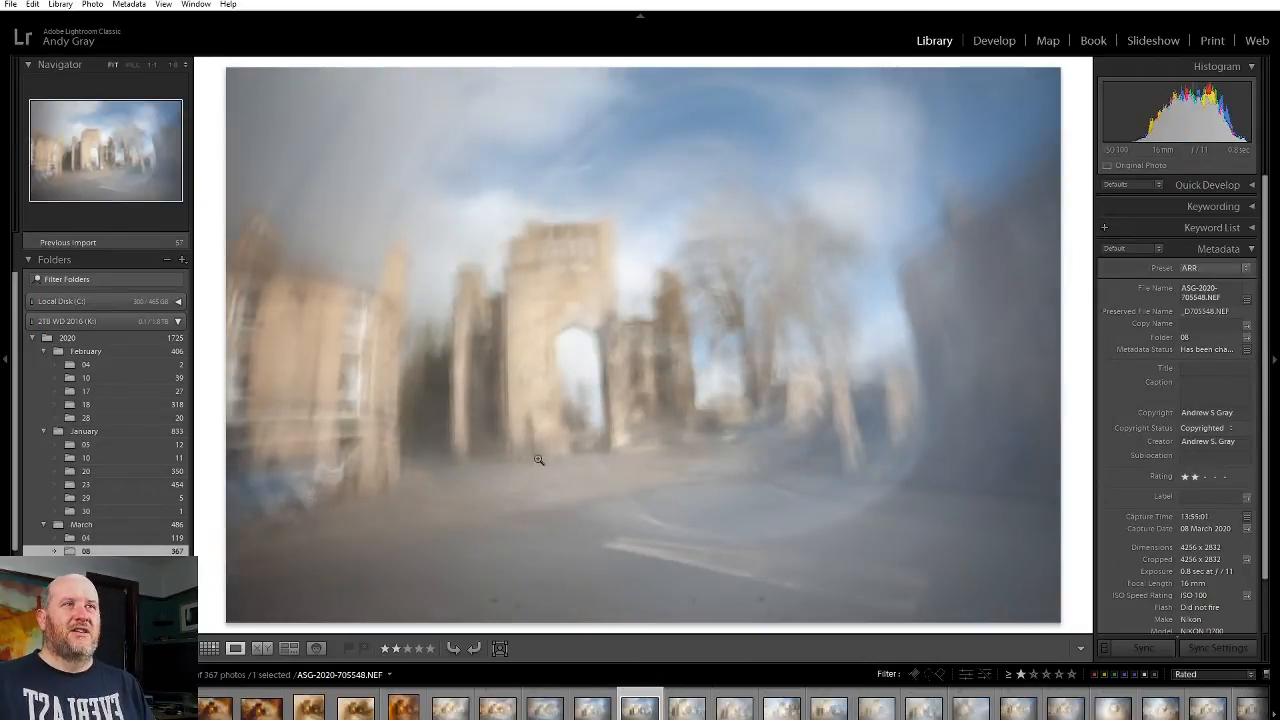
# Step: Select the three two-star frames 705538, 705546 and 705548 together, with 705538 as the active photo
pyautogui.click(452, 707)
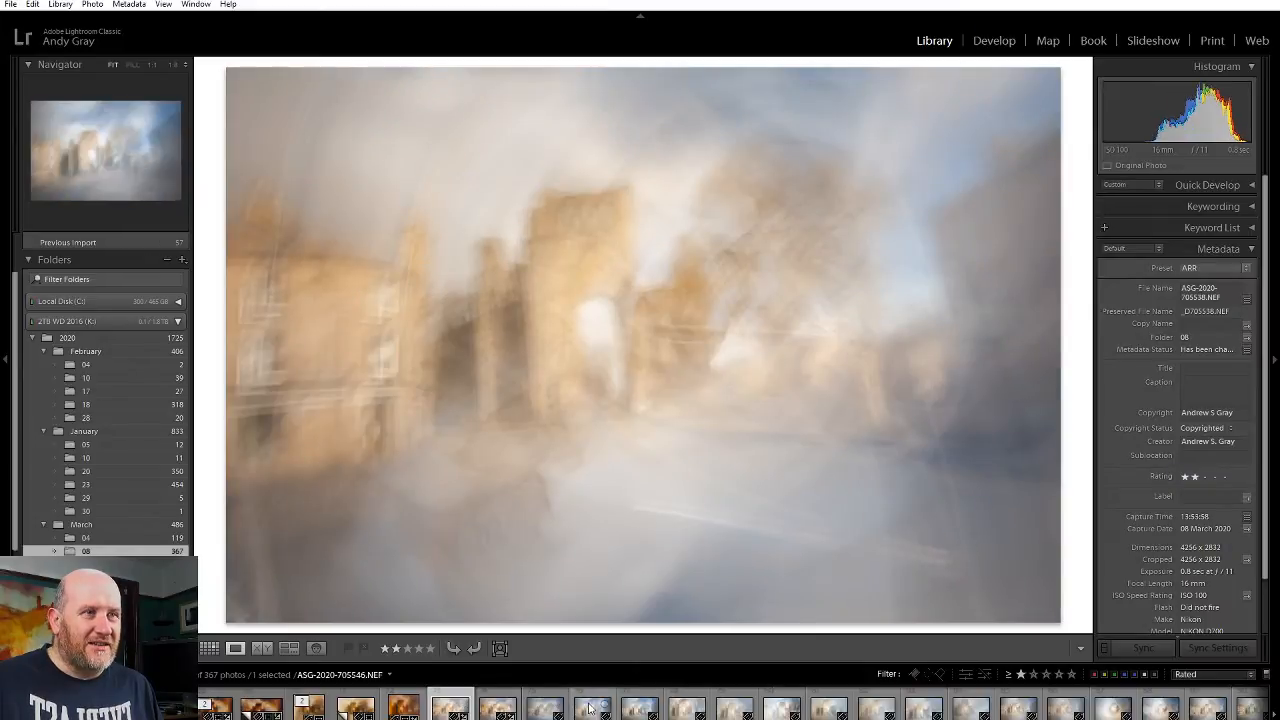
pyautogui.keyDown('ctrl'); pyautogui.click(592, 708); pyautogui.keyUp('ctrl')
pyautogui.keyDown('ctrl'); pyautogui.click(640, 710); pyautogui.keyUp('ctrl')
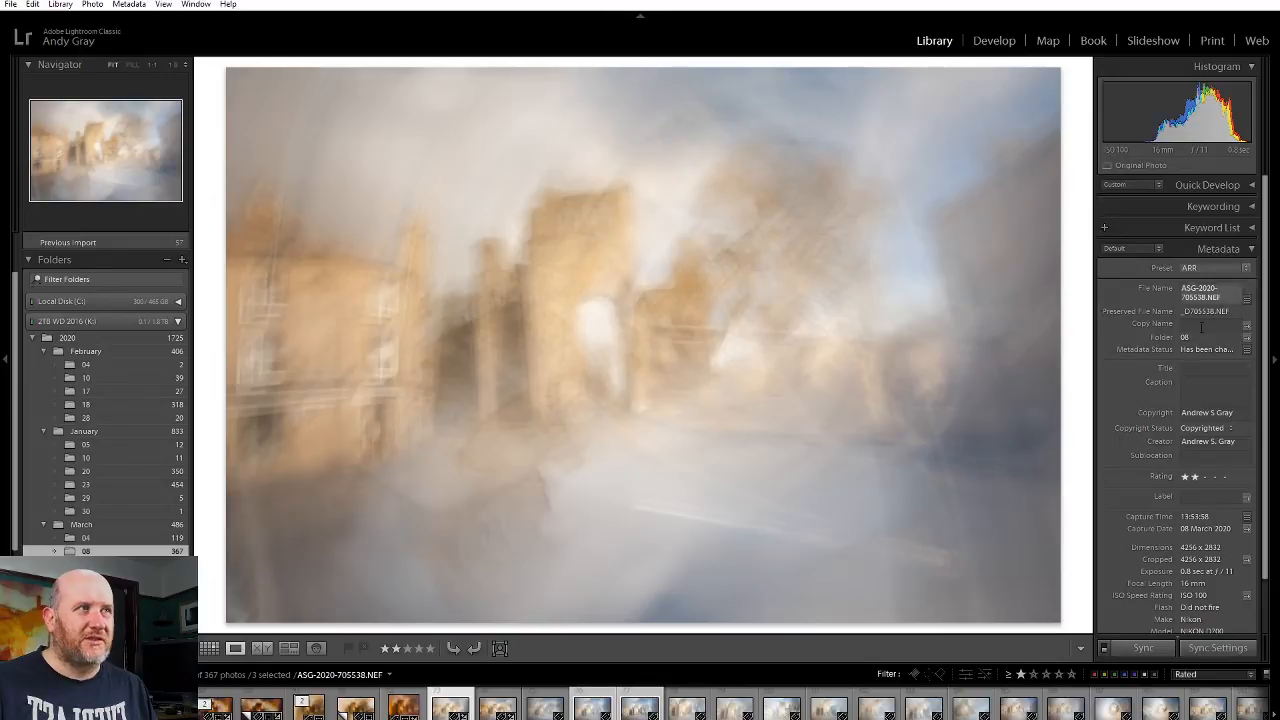
# Step: Reset the active photo's settings in Develop and apply the Secret Starter Sauce 2 preset
pyautogui.click(994, 40)
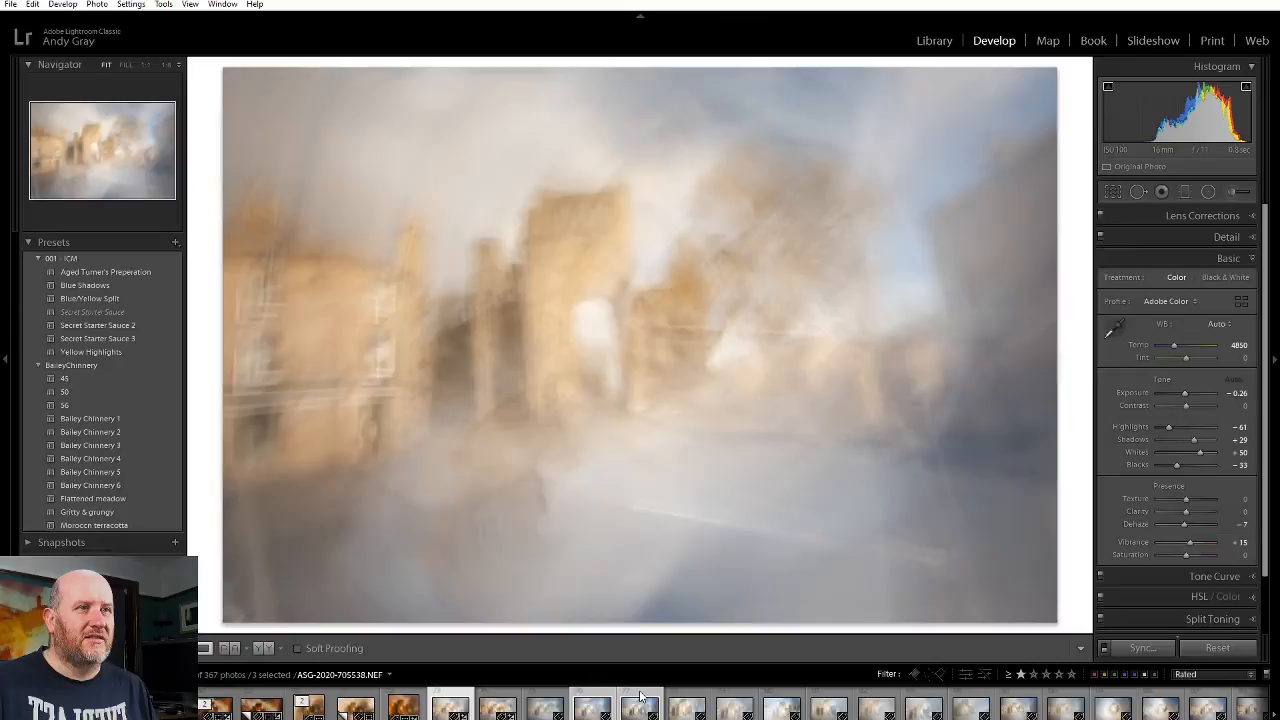
pyautogui.click(1216, 648)
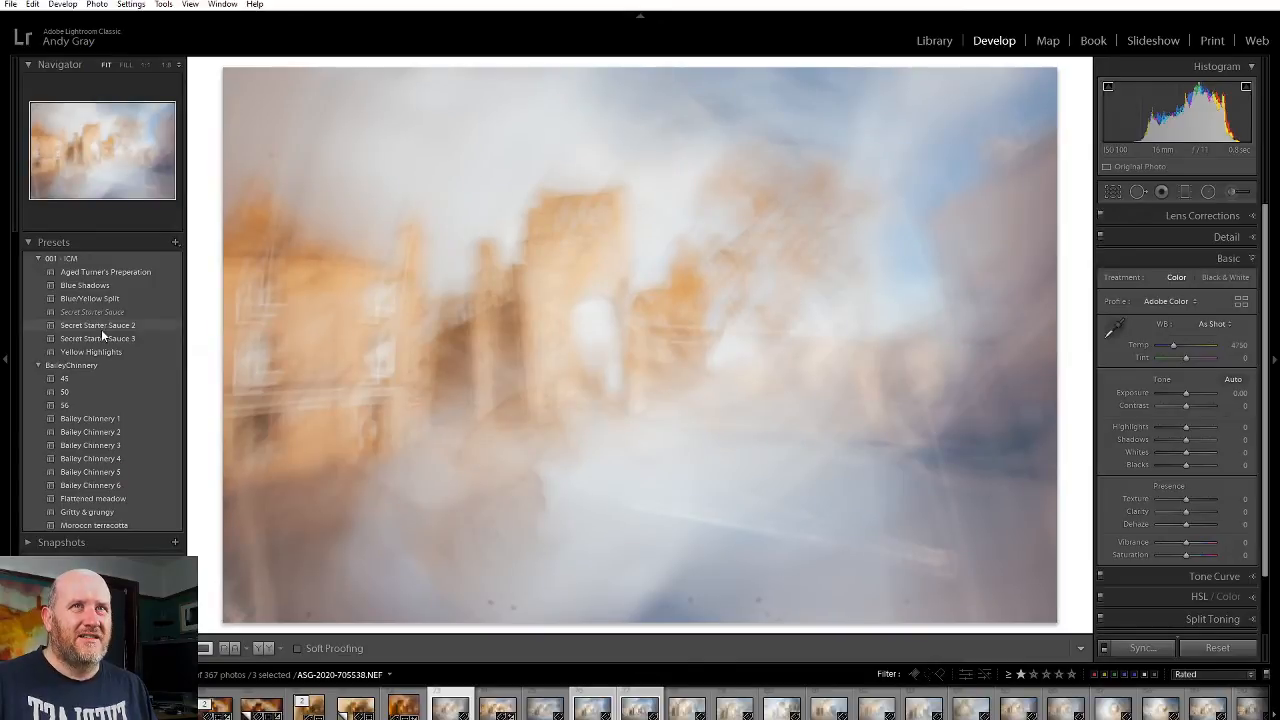
pyautogui.click(101, 326)
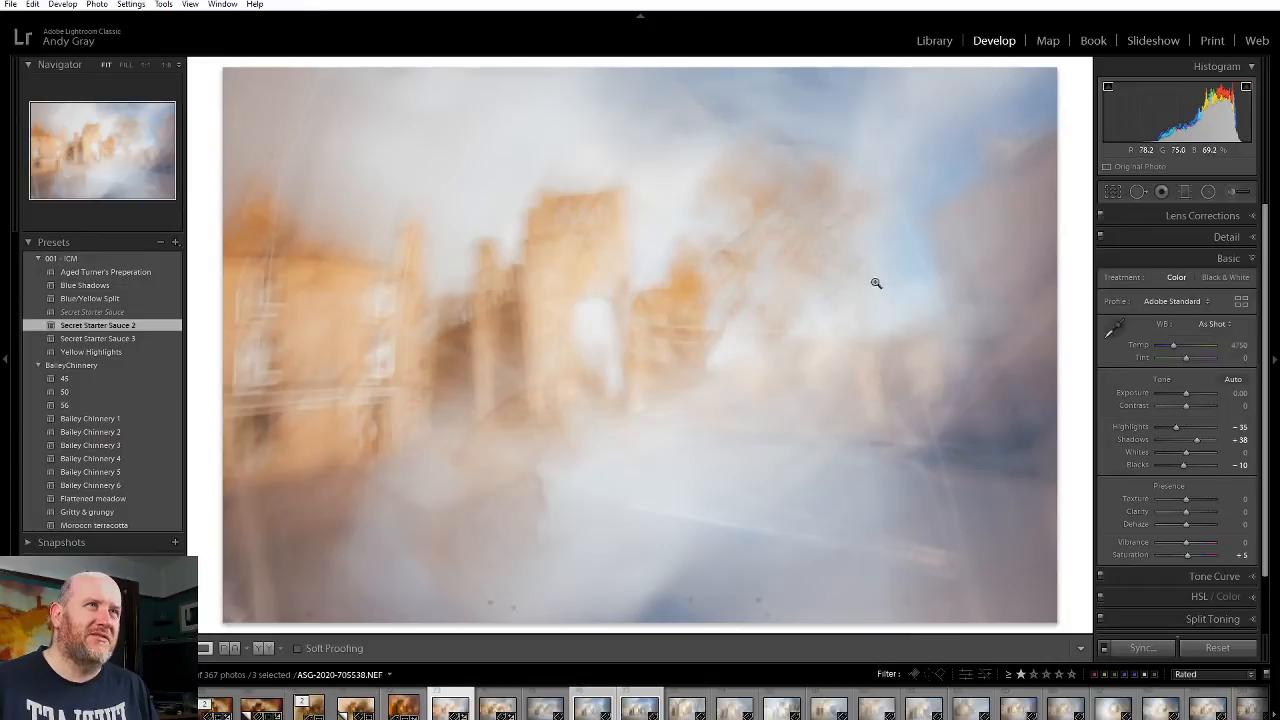
# Step: Try the Auto, Daylight and Cloudy white balances on the photo and settle on Auto
pyautogui.click(1214, 324)
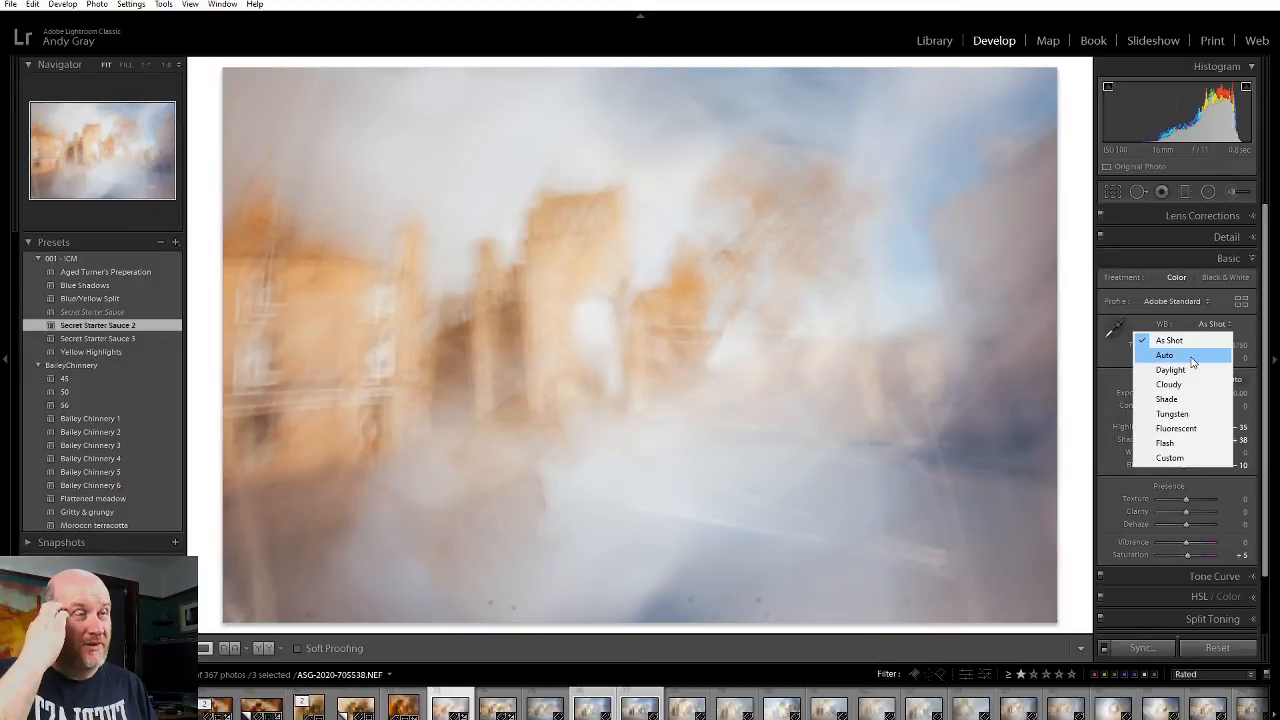
pyautogui.click(1192, 356)
pyautogui.click(1215, 324)
pyautogui.click(1208, 367)
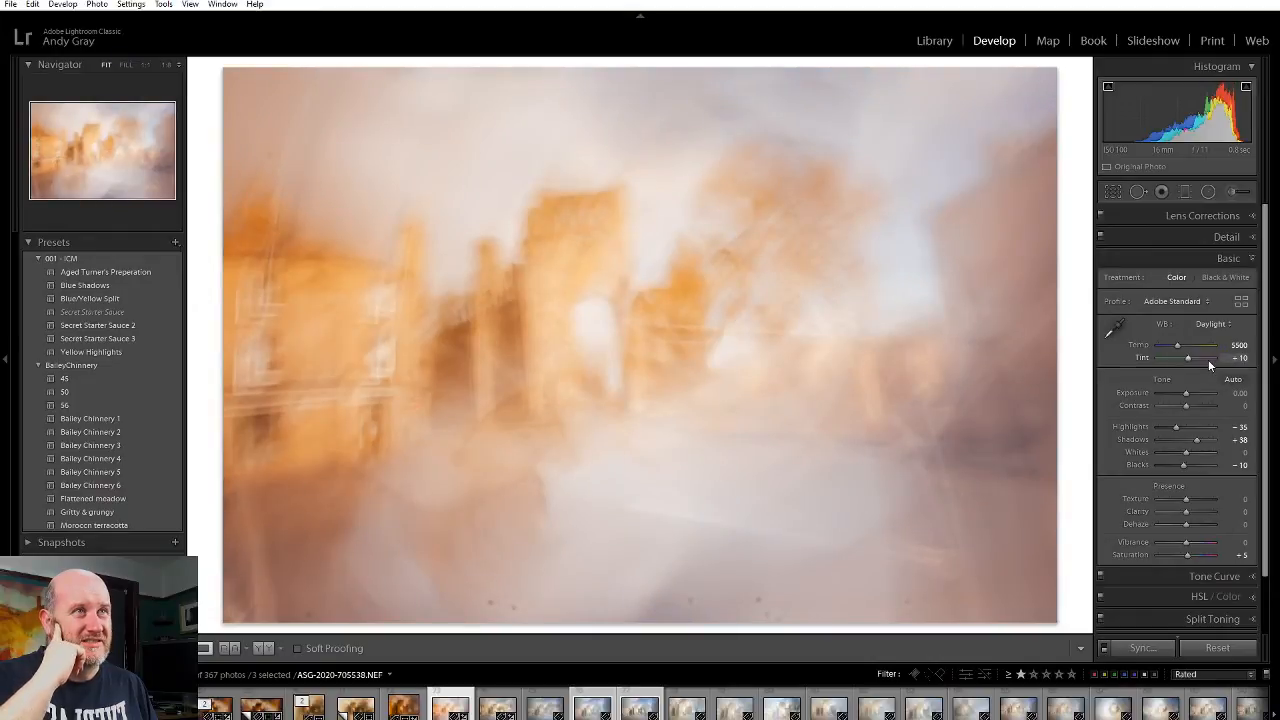
pyautogui.click(1212, 324)
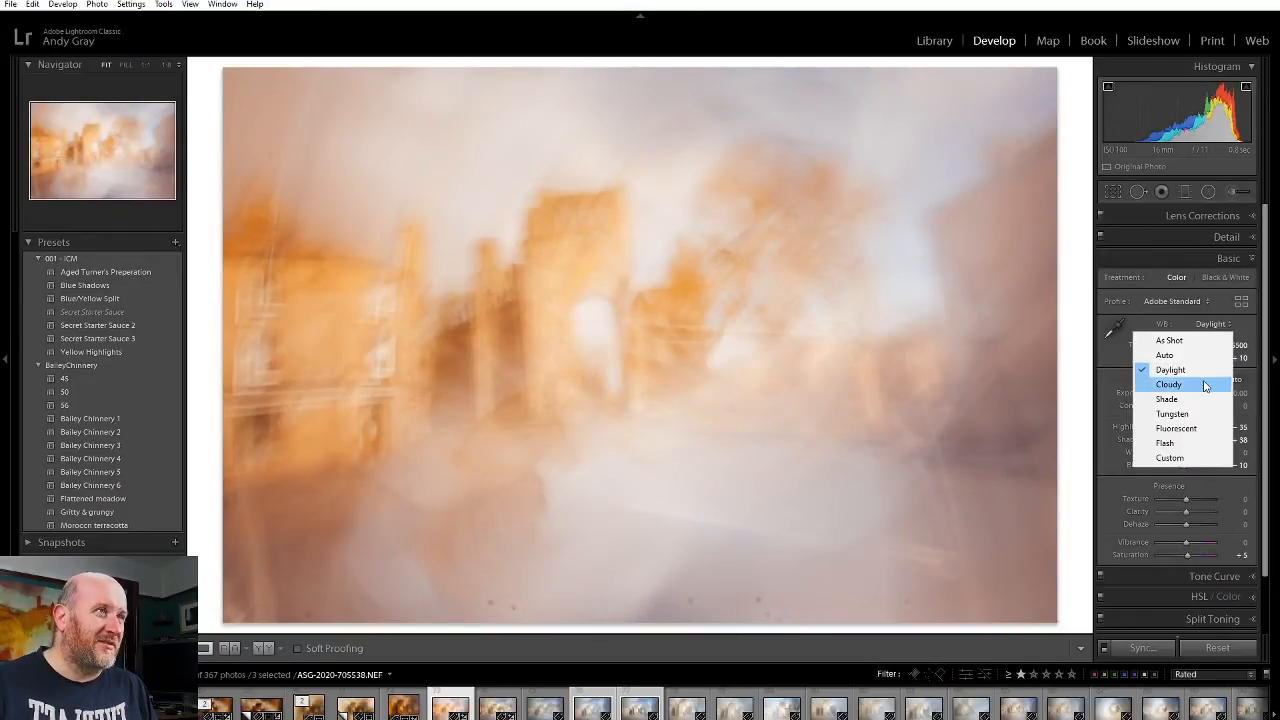
pyautogui.click(1206, 380)
pyautogui.click(1212, 324)
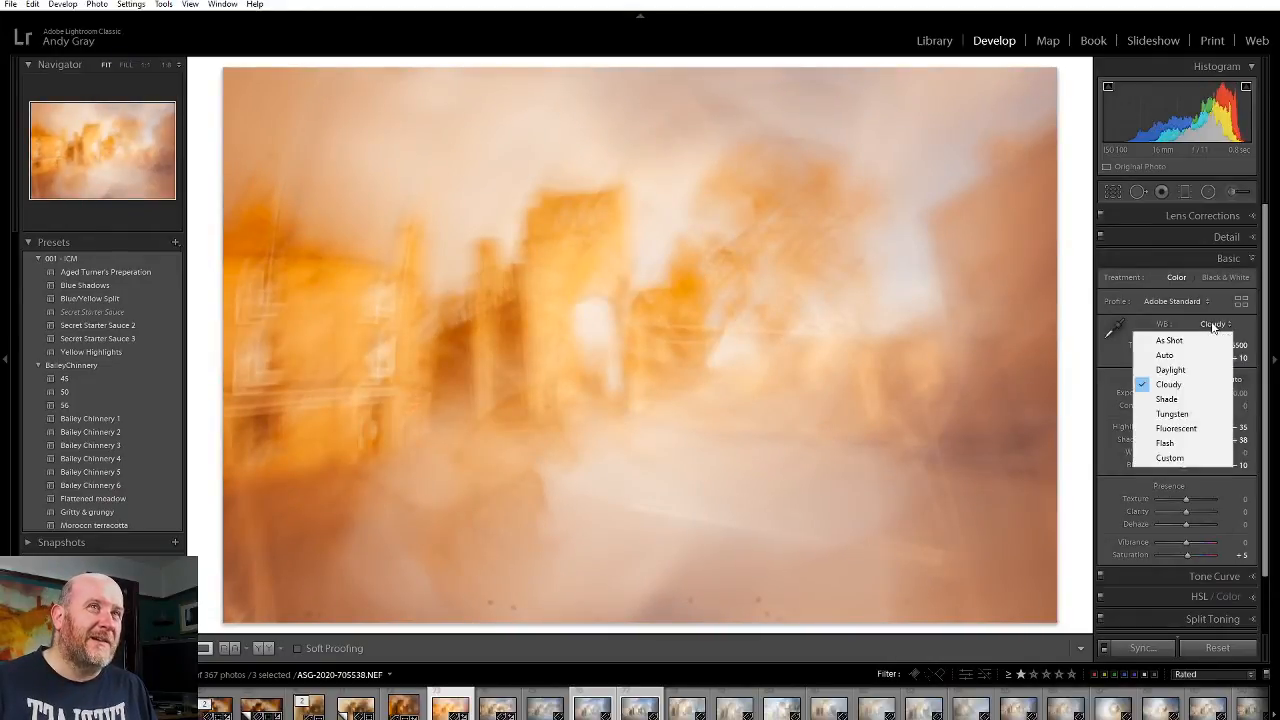
pyautogui.click(1210, 357)
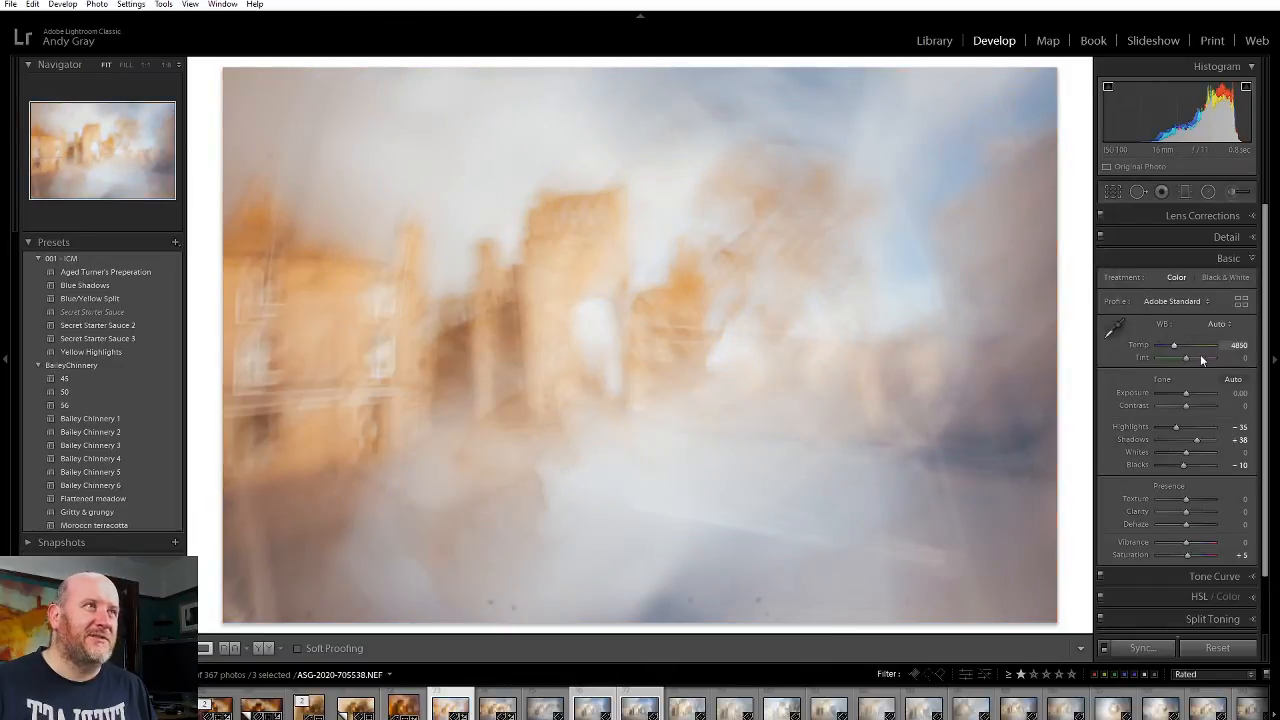
# Step: Warm the temperature to 5214 and set Highlights to -40, Whites to -14, Blacks to -21 and Contrast to -10
pyautogui.moveTo(1176, 346); pyautogui.dragTo(1178, 347)
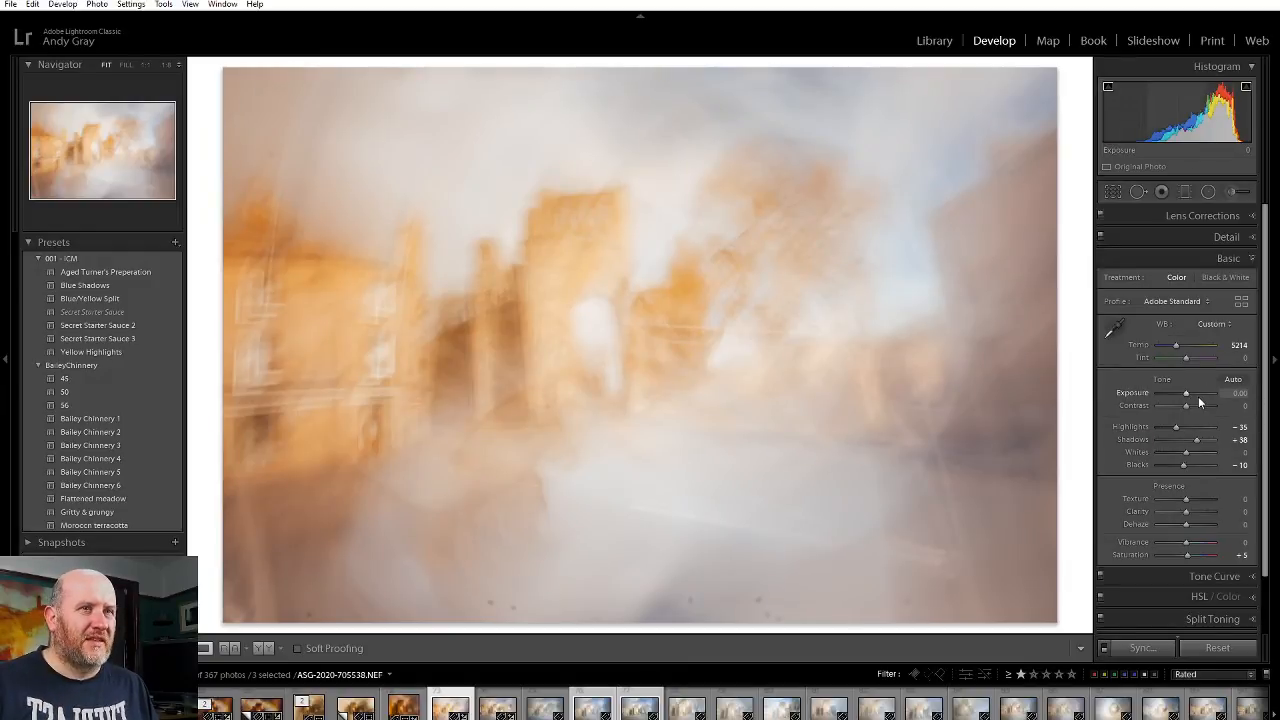
pyautogui.doubleClick(1176, 426)
pyautogui.doubleClick(1196, 439)
pyautogui.doubleClick(1185, 466)
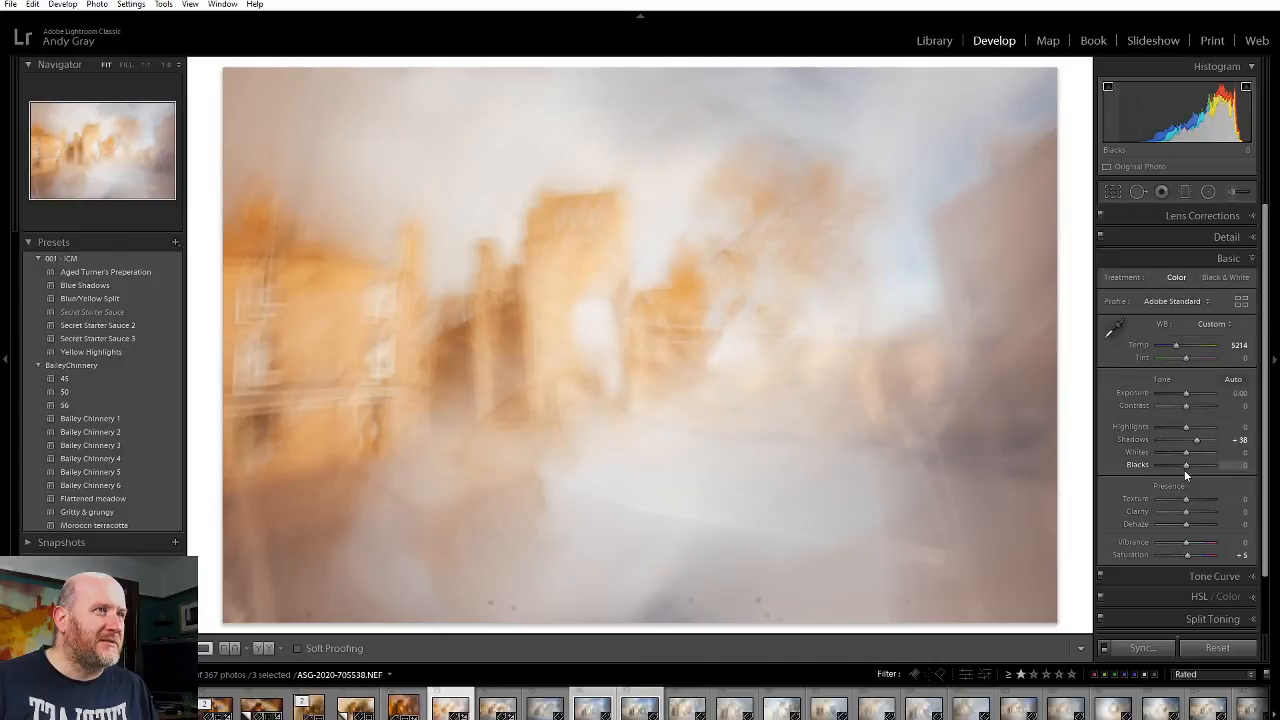
pyautogui.moveTo(1184, 466); pyautogui.dragTo(1173, 430)
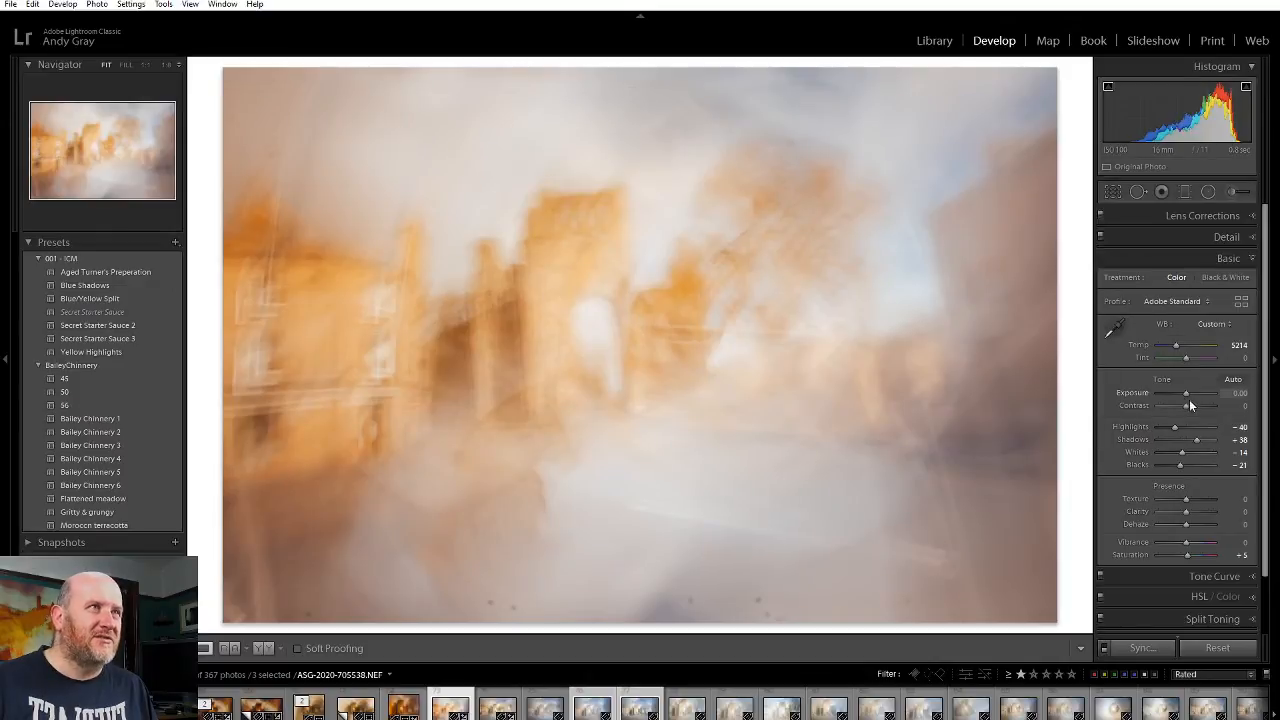
pyautogui.moveTo(1187, 406)
pyautogui.mouseDown()
pyautogui.moveTo(1169, 407)
pyautogui.moveTo(1181, 412)
pyautogui.mouseUp()
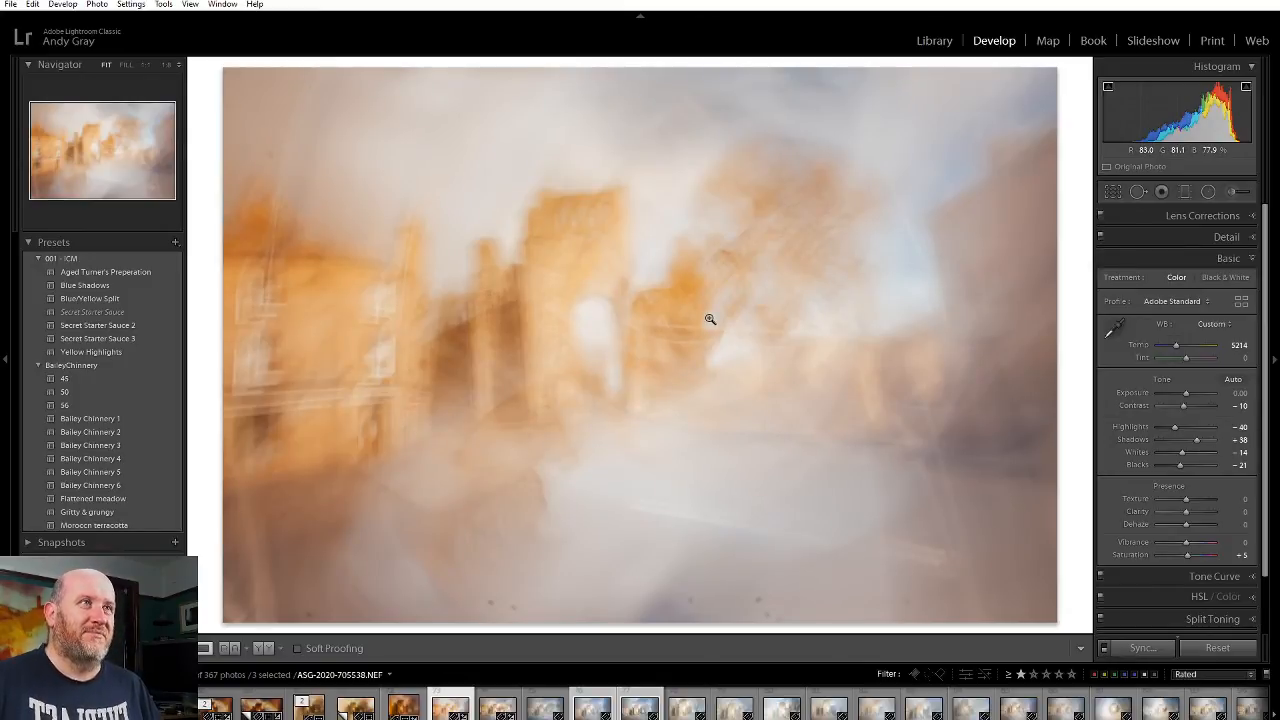
# Step: Raise the lens profile's vignetting correction to 157 and the luminance noise reduction to 51
pyautogui.click(1202, 215)
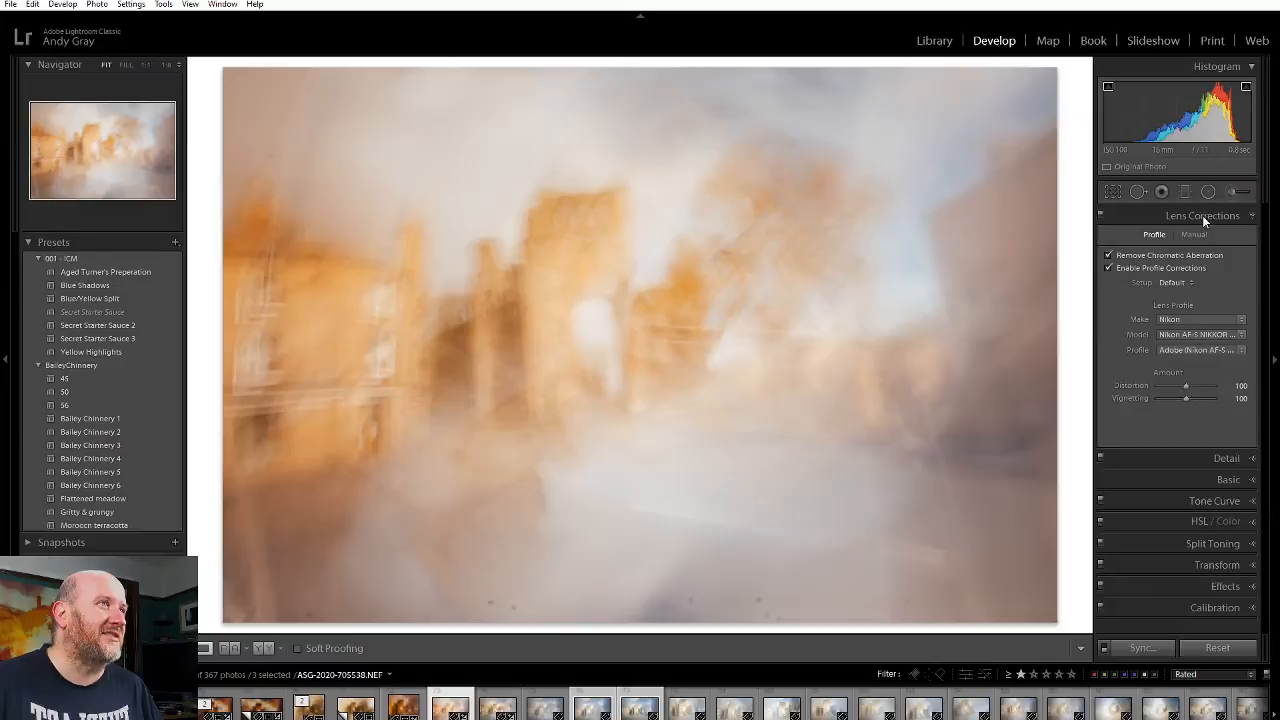
pyautogui.click(1204, 401)
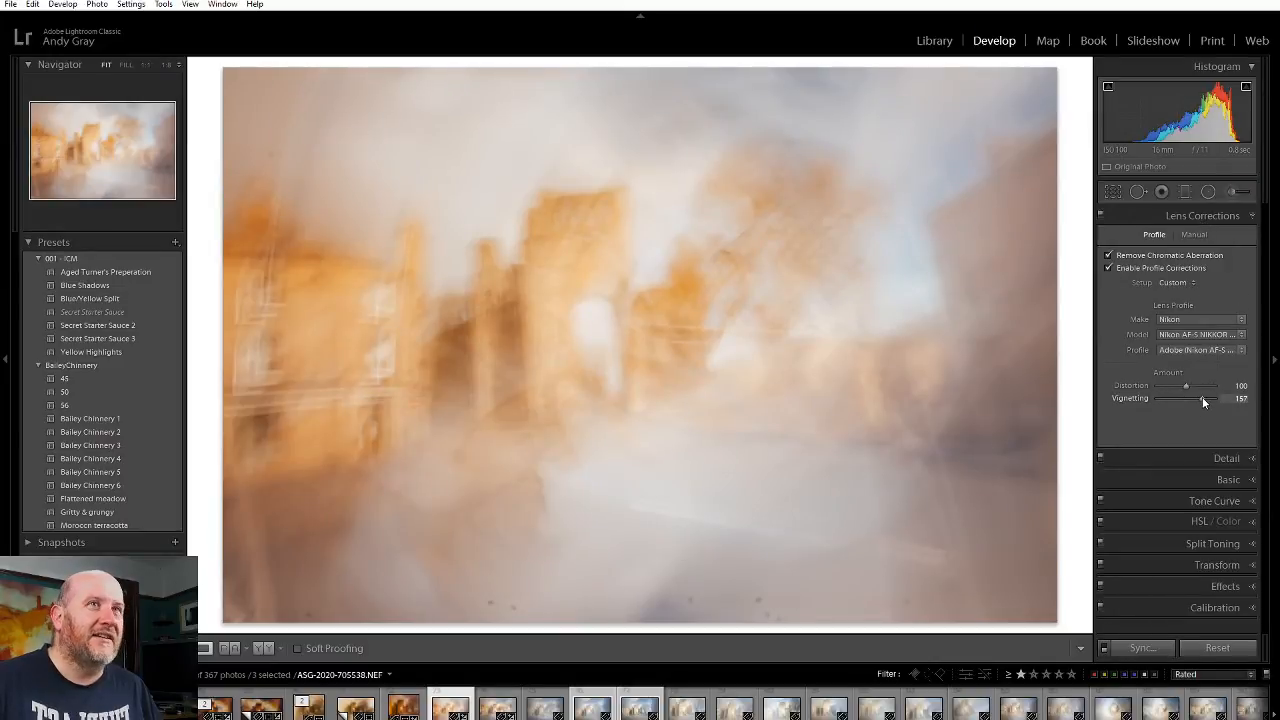
pyautogui.click(1218, 212)
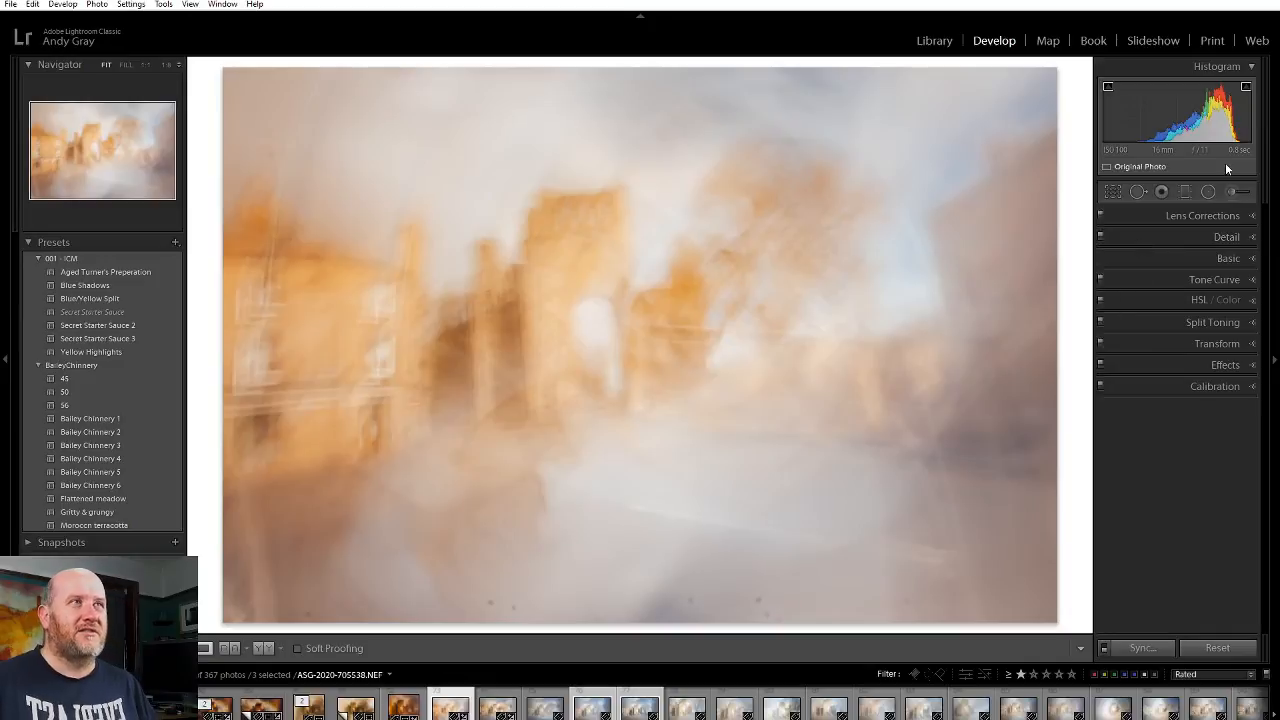
pyautogui.click(1232, 238)
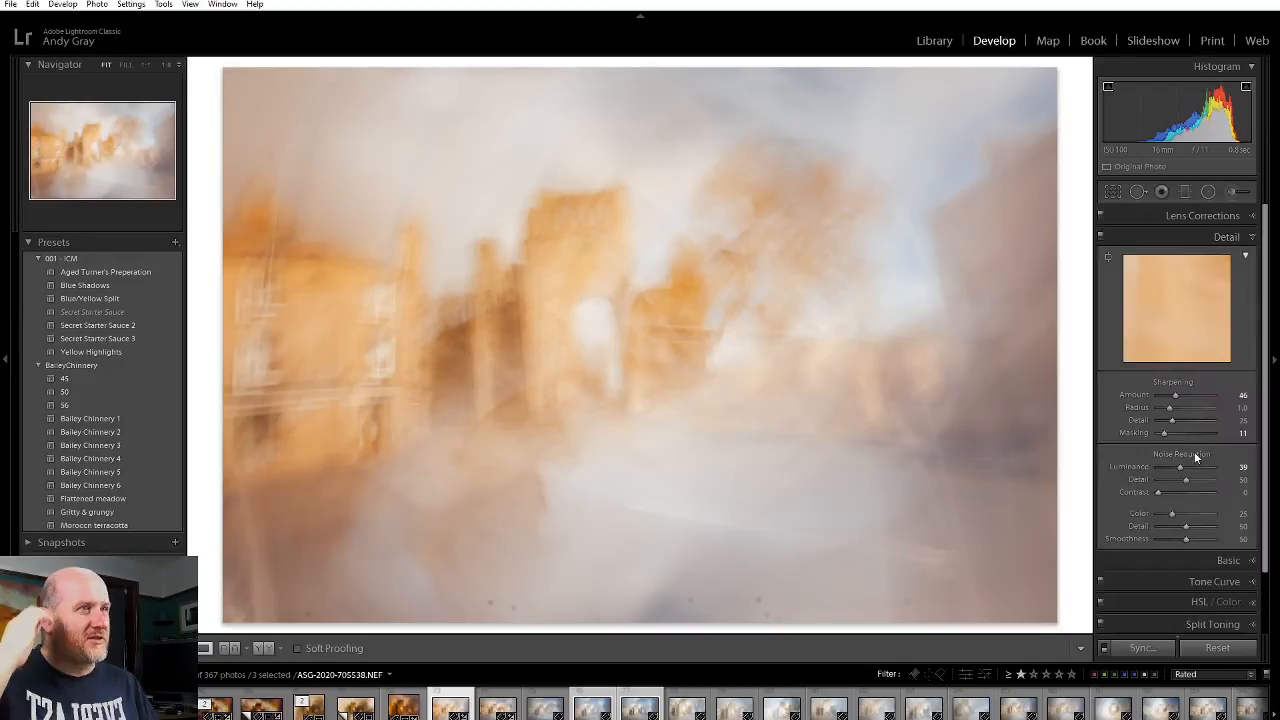
pyautogui.click(1187, 466)
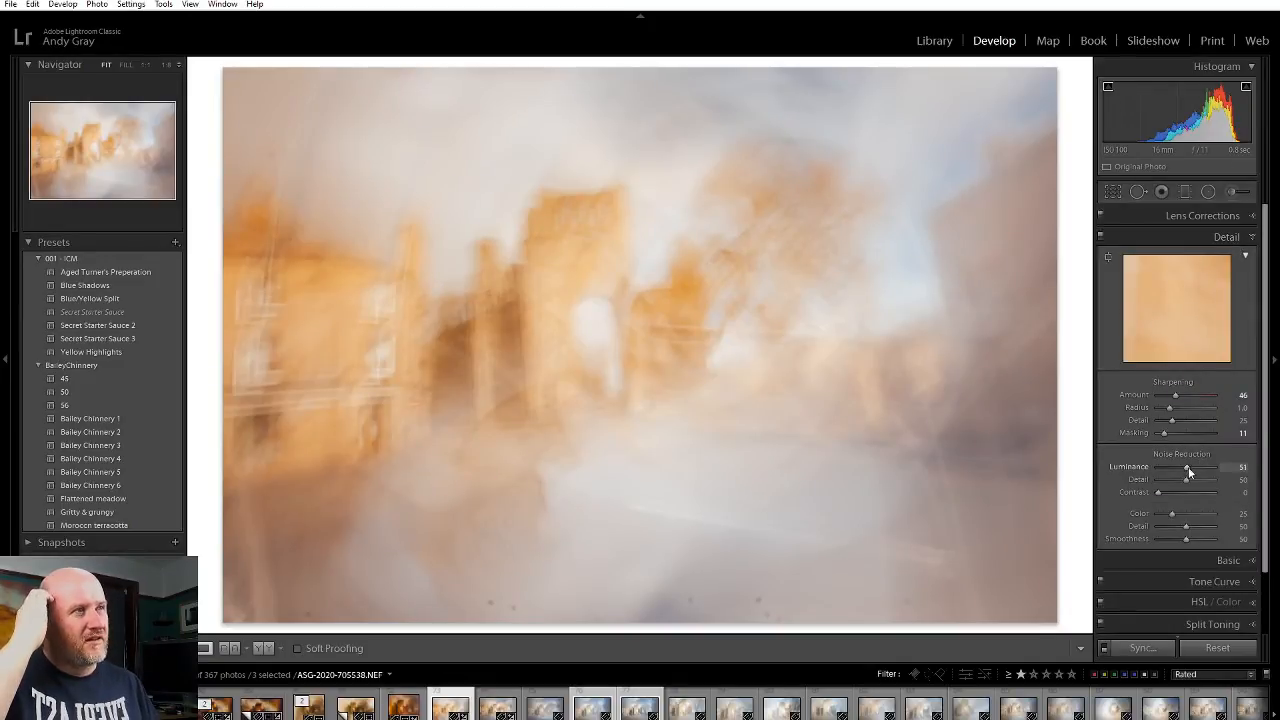
pyautogui.click(1236, 240)
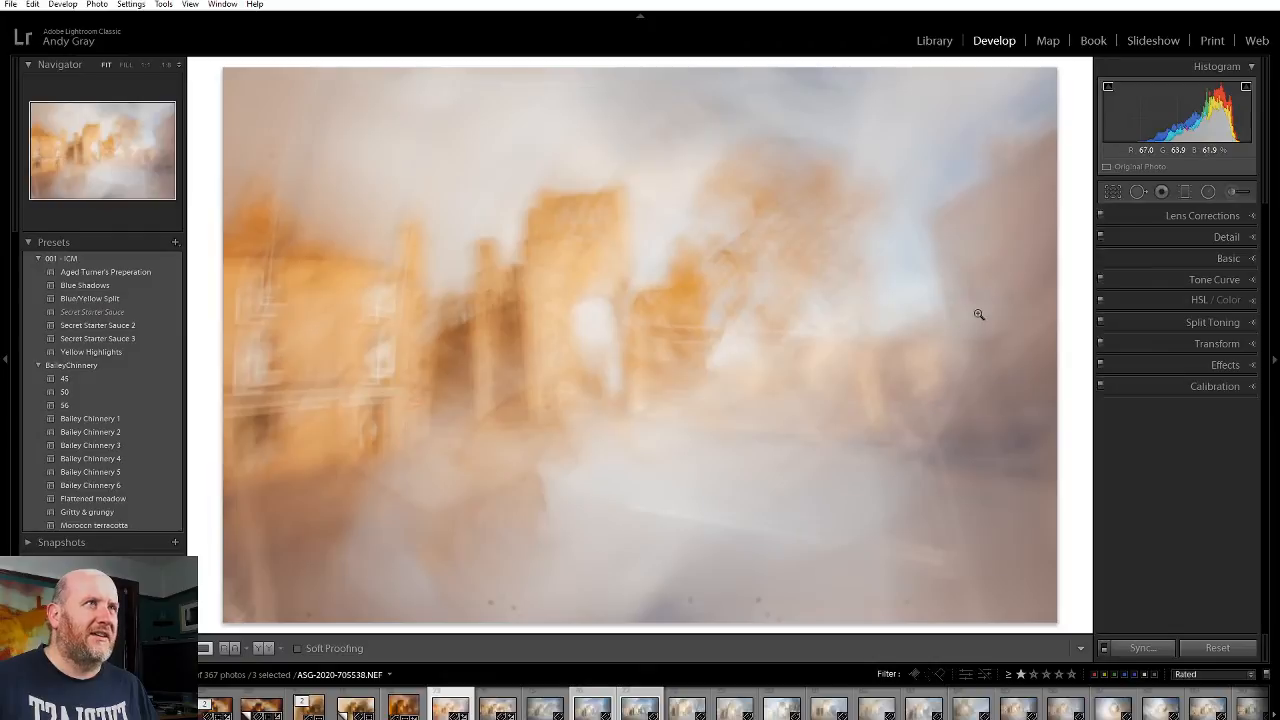
# Step: Visualize the dust spots with Spot Removal and heal the ones in the sky
pyautogui.click(1138, 193)
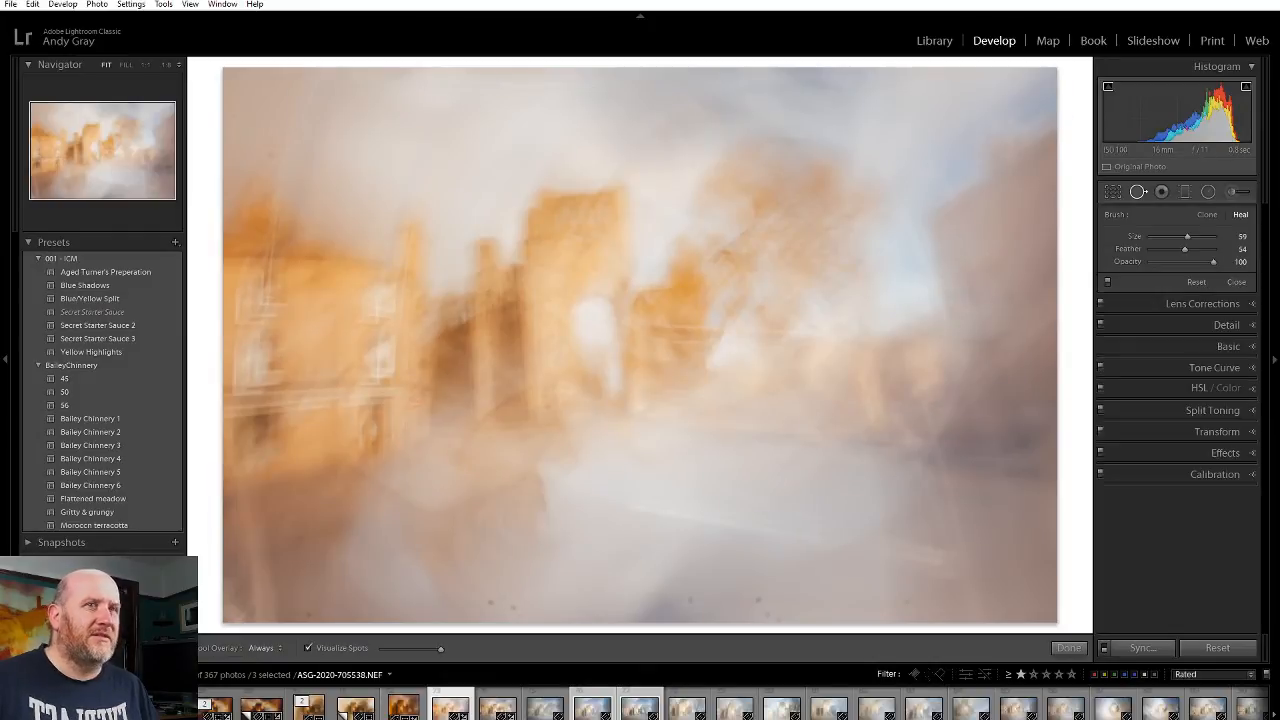
pyautogui.click(341, 650)
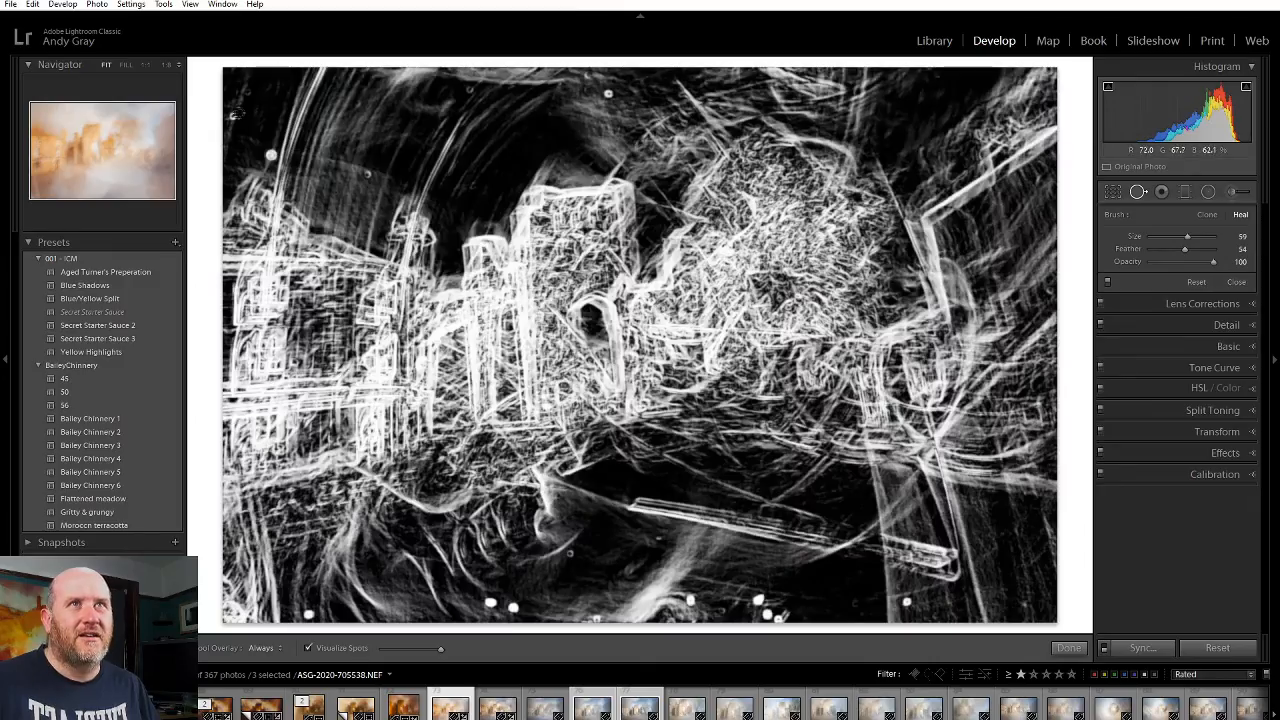
pyautogui.click(270, 156)
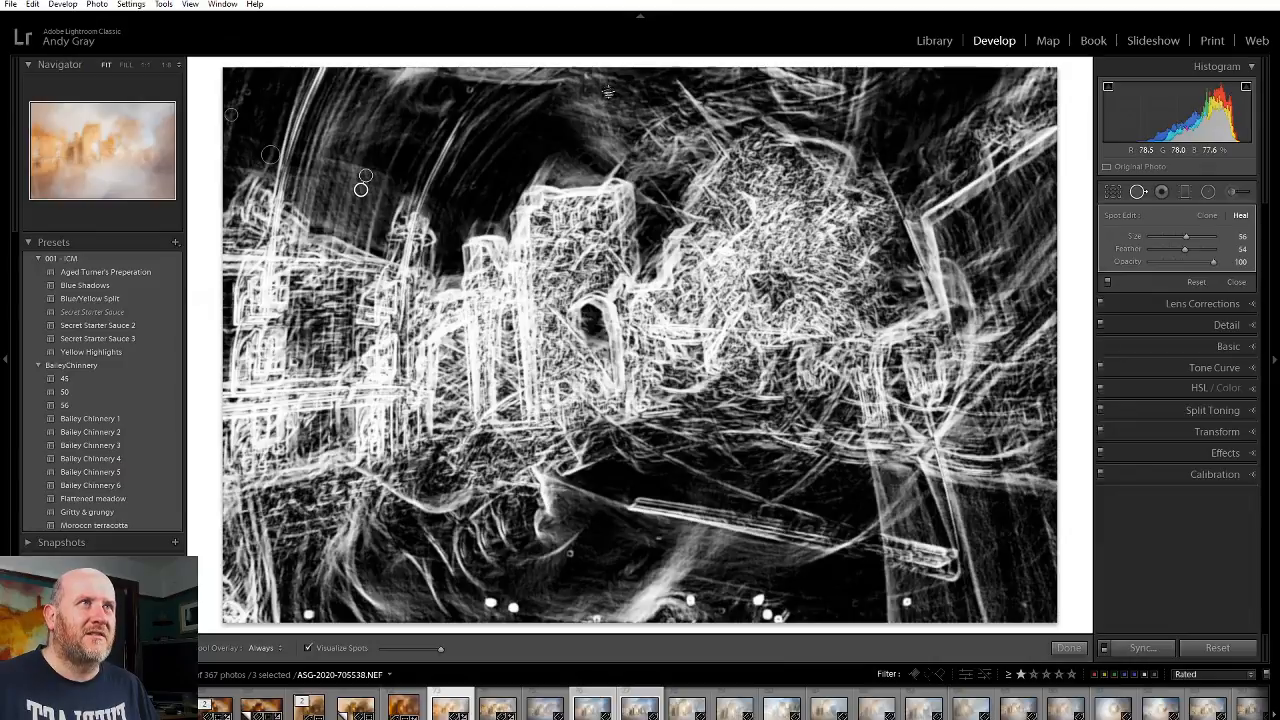
pyautogui.click(607, 92)
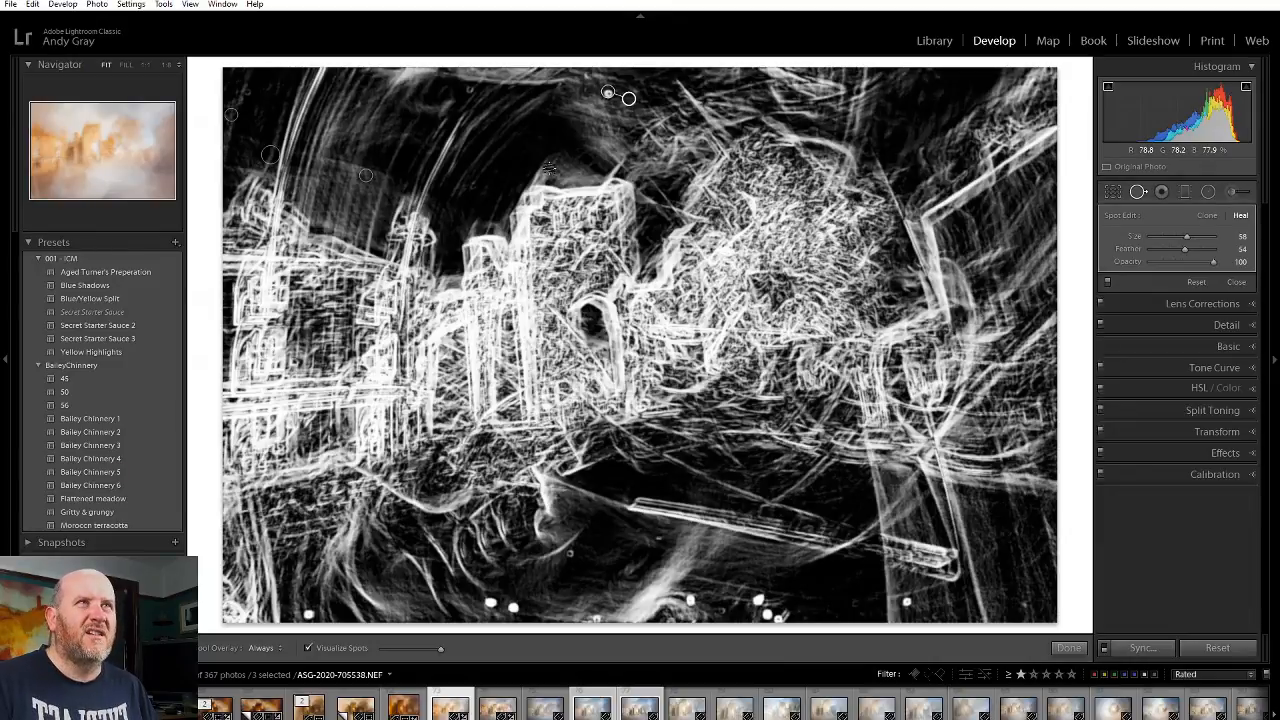
pyautogui.press('i')
pyautogui.press('i')
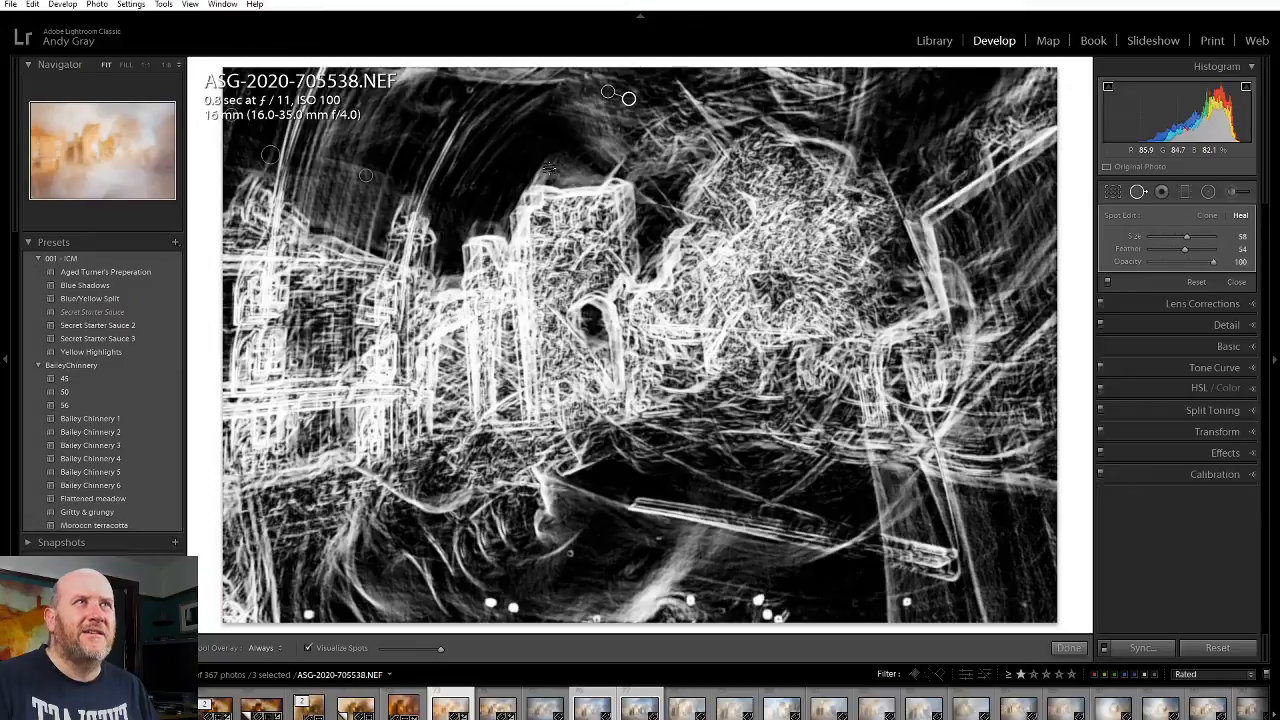
pyautogui.press('i')
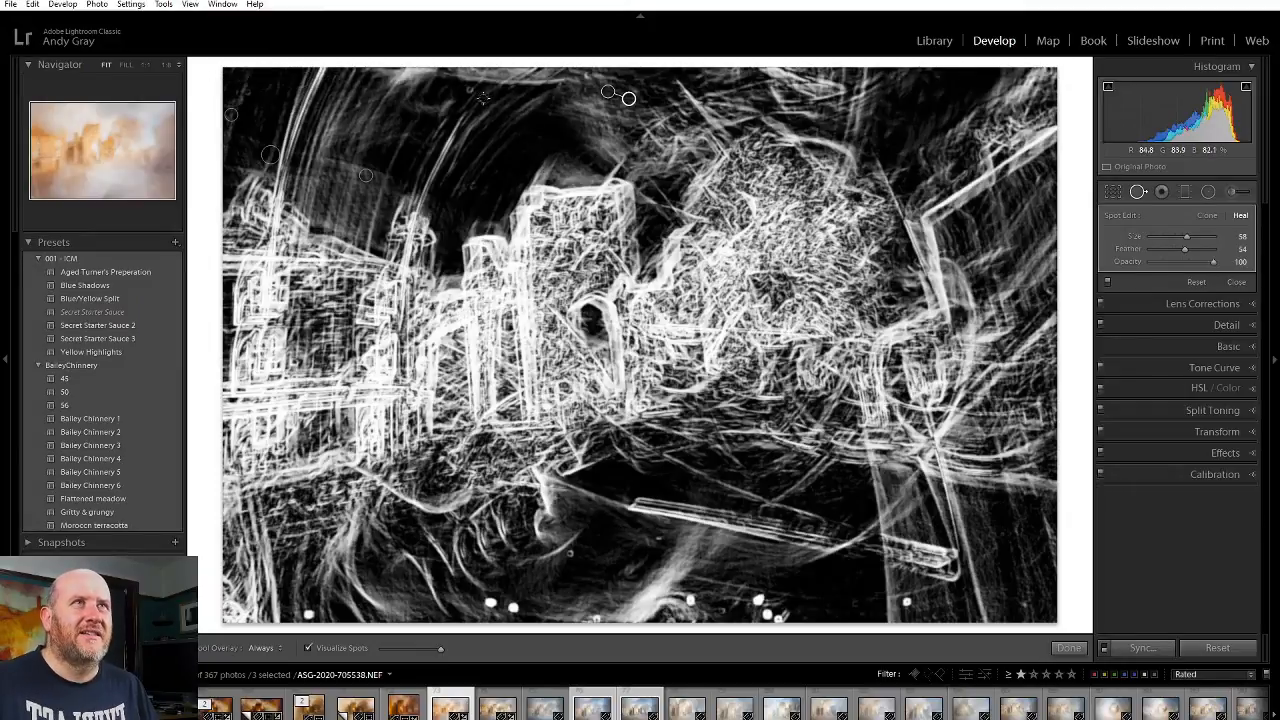
pyautogui.press('i')
pyautogui.press('i')
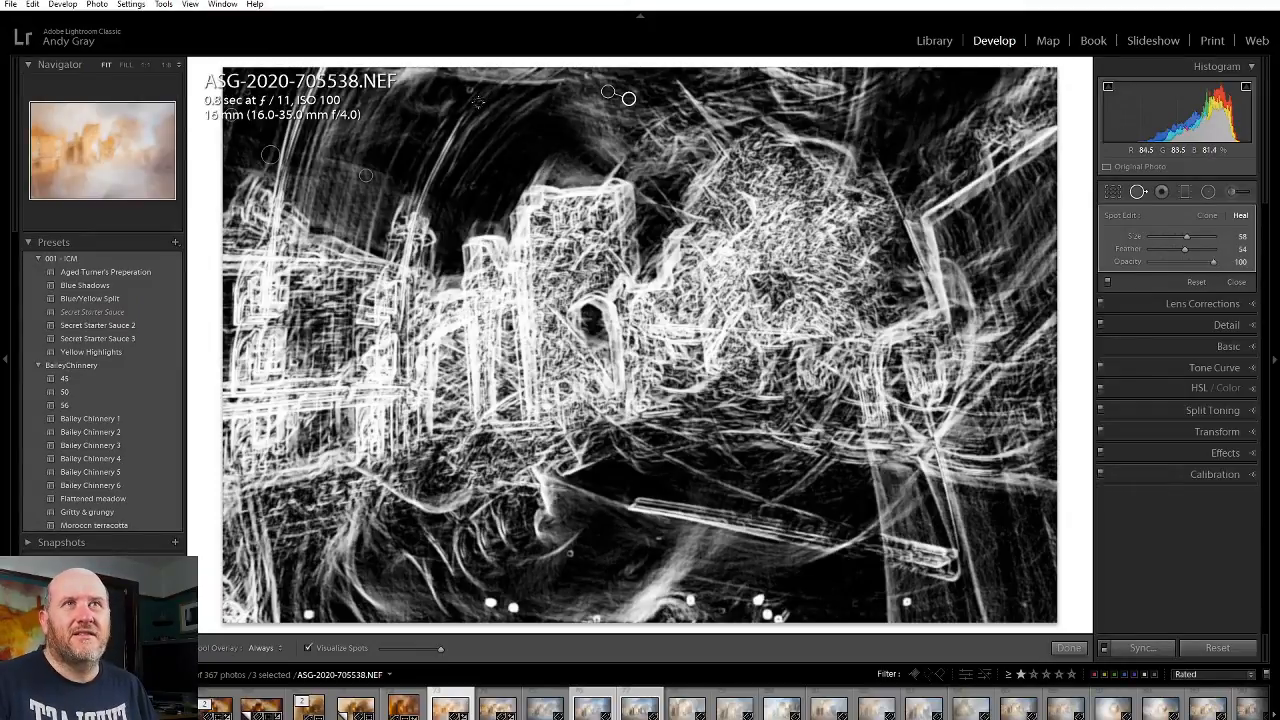
pyautogui.press('i')
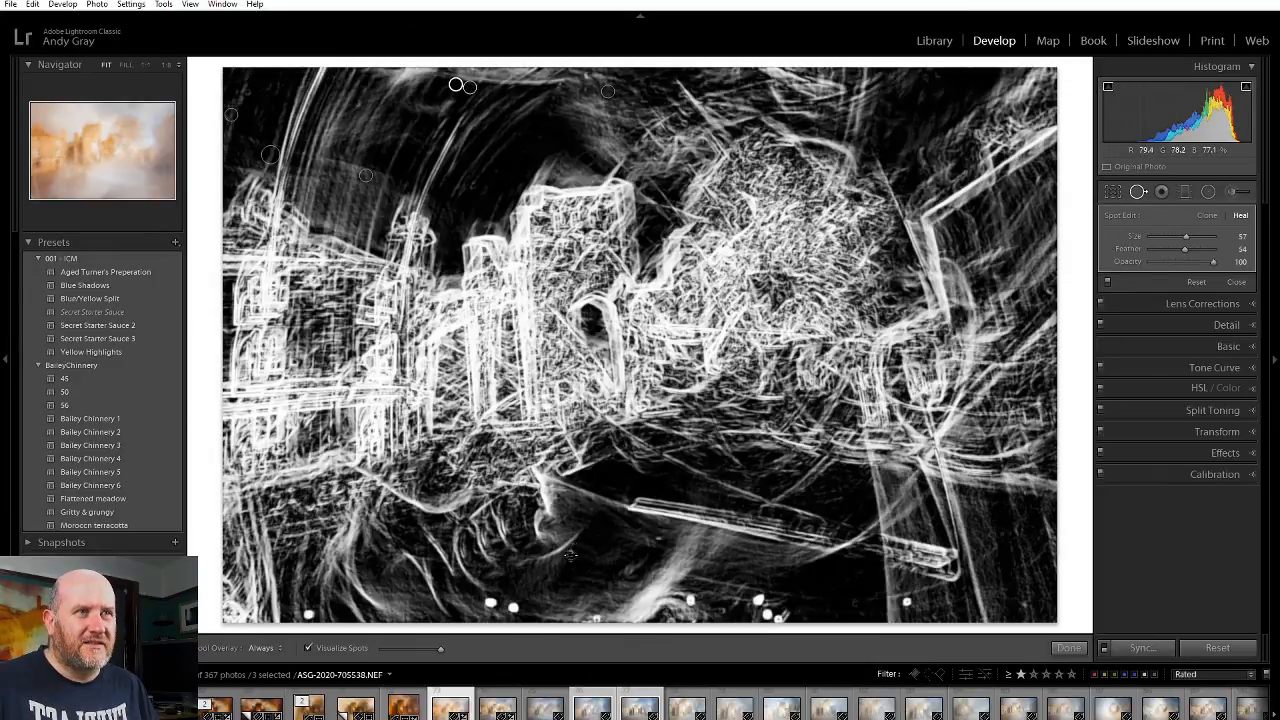
# Step: Heal the remaining dust spots in the foreground and along the photo's lower edge, and finish the spot removal
pyautogui.click(570, 556)
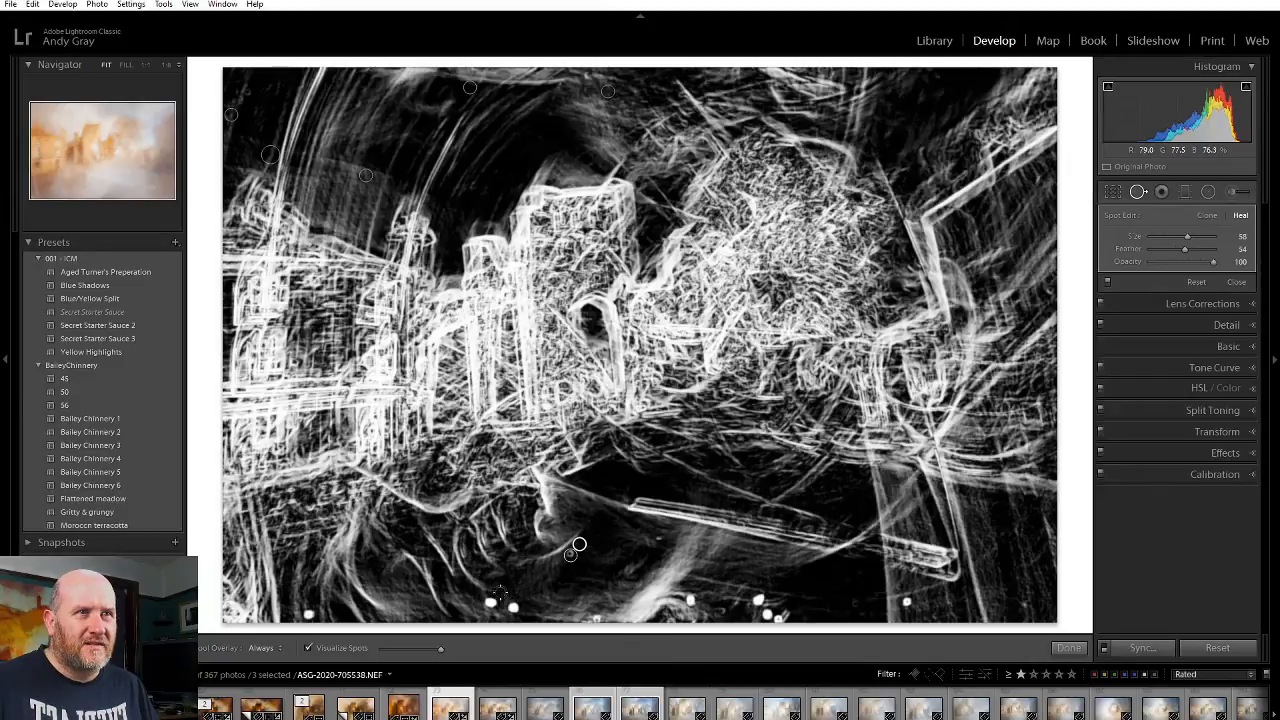
pyautogui.click(490, 602)
pyautogui.scroll(-1, 309, 614)
pyautogui.click(309, 614)
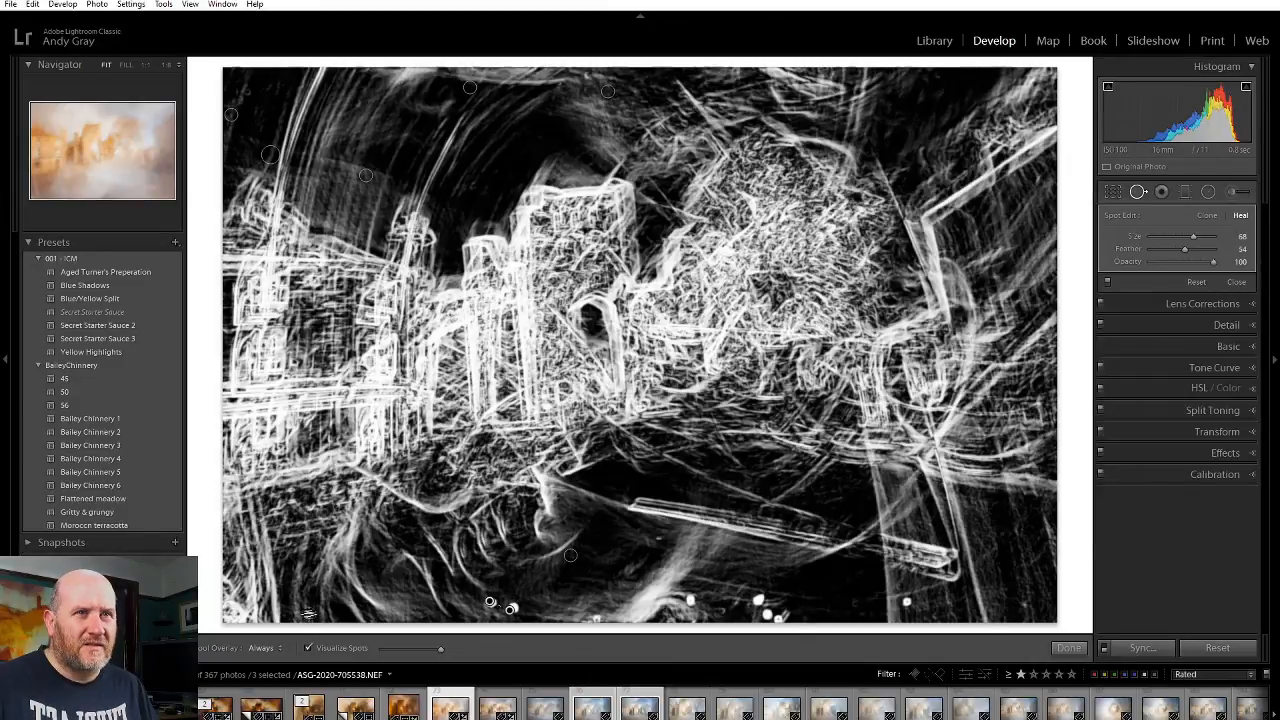
pyautogui.click(491, 601)
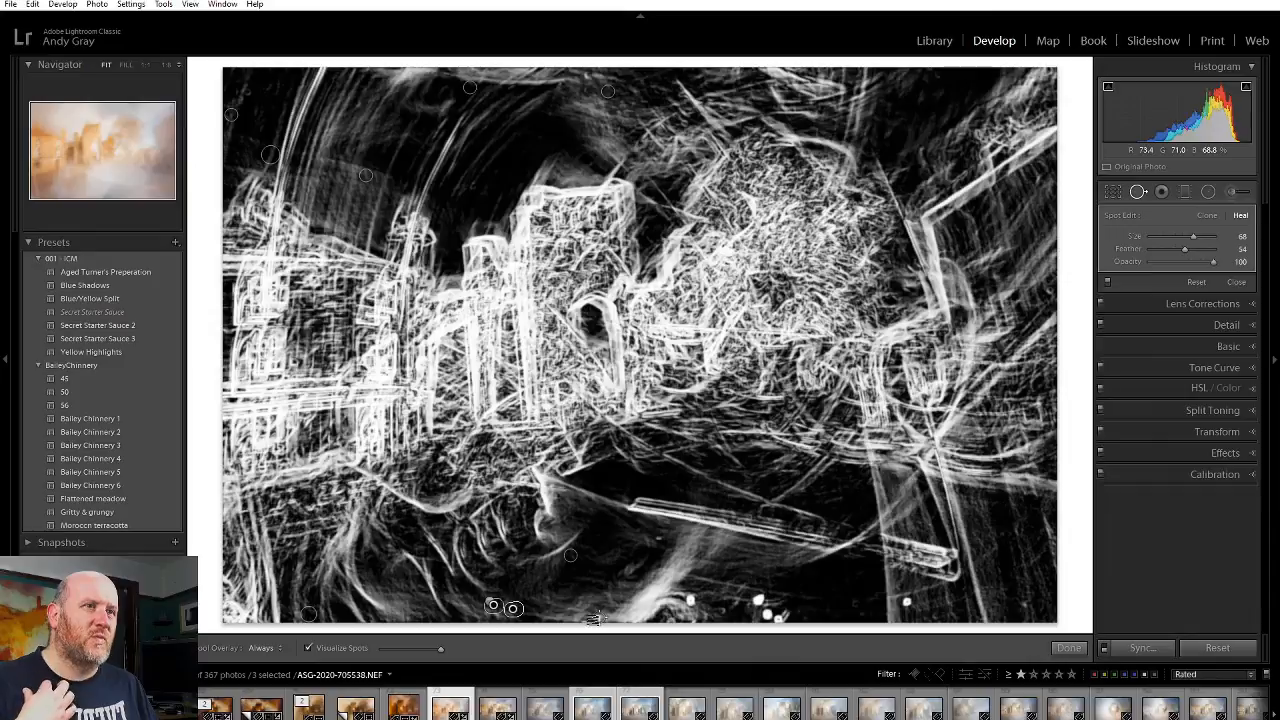
pyautogui.click(690, 601)
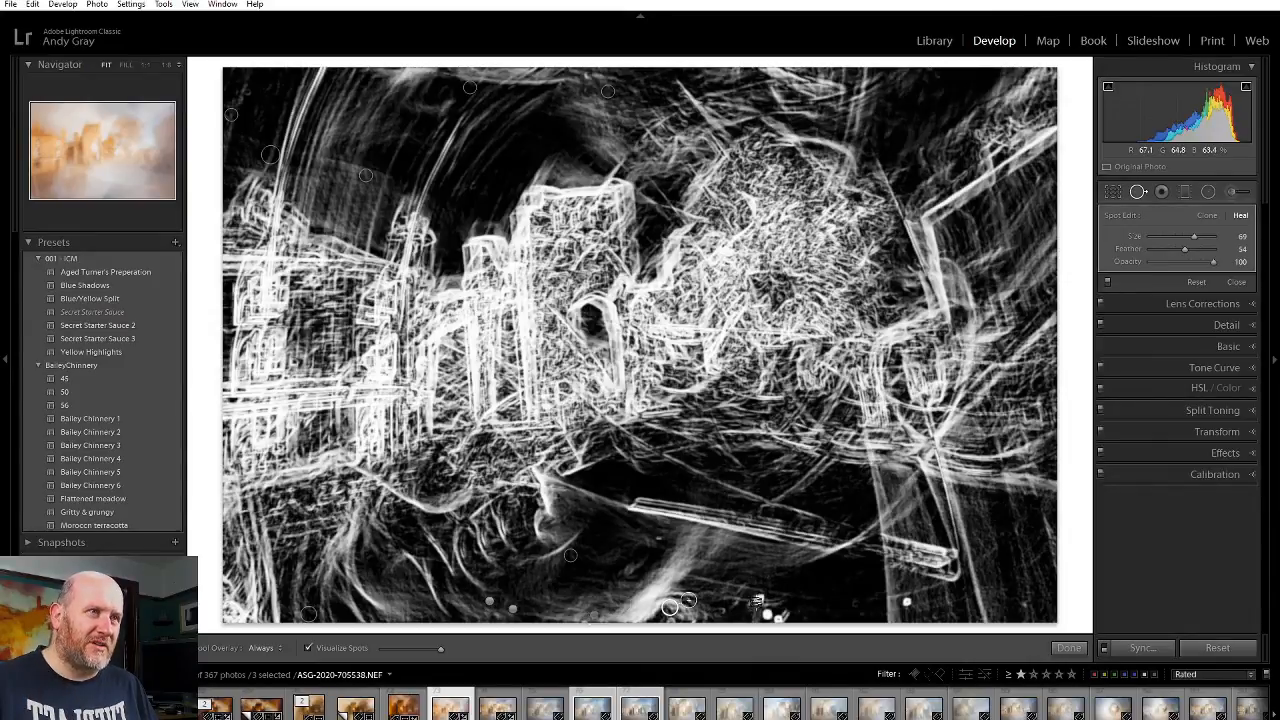
pyautogui.click(758, 600)
pyautogui.moveTo(767, 613); pyautogui.dragTo(786, 615)
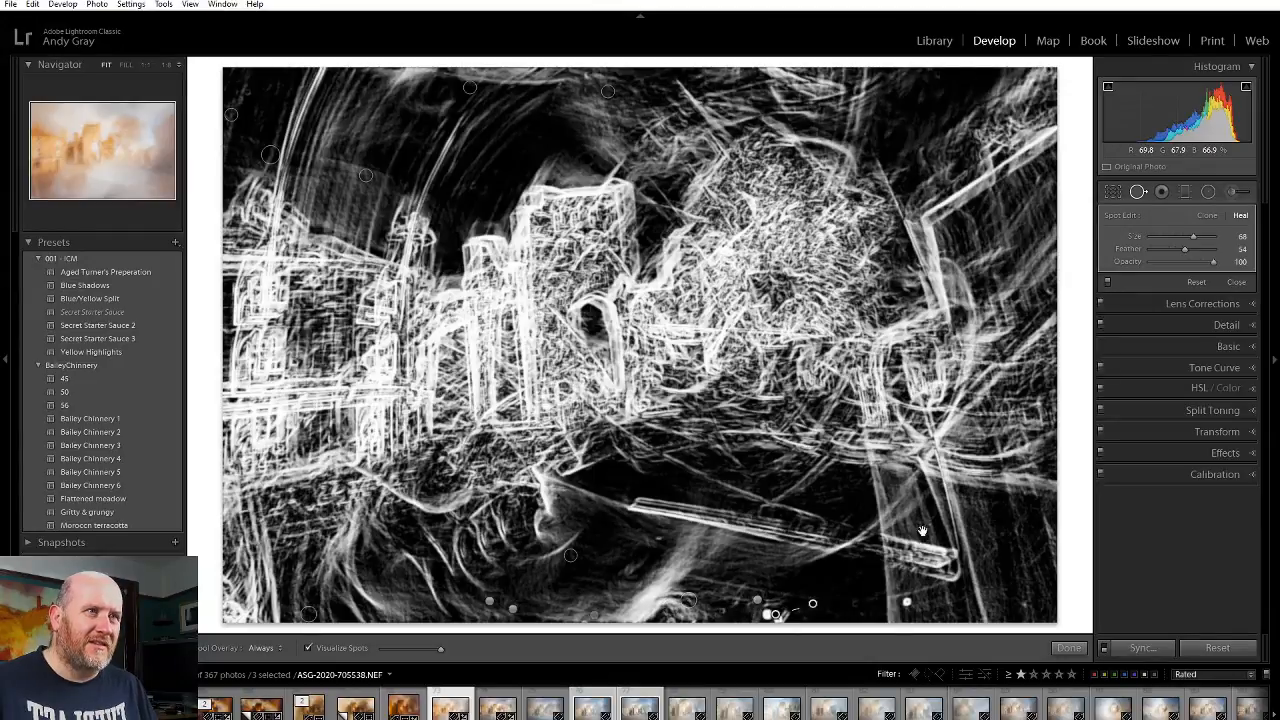
pyautogui.click(907, 603)
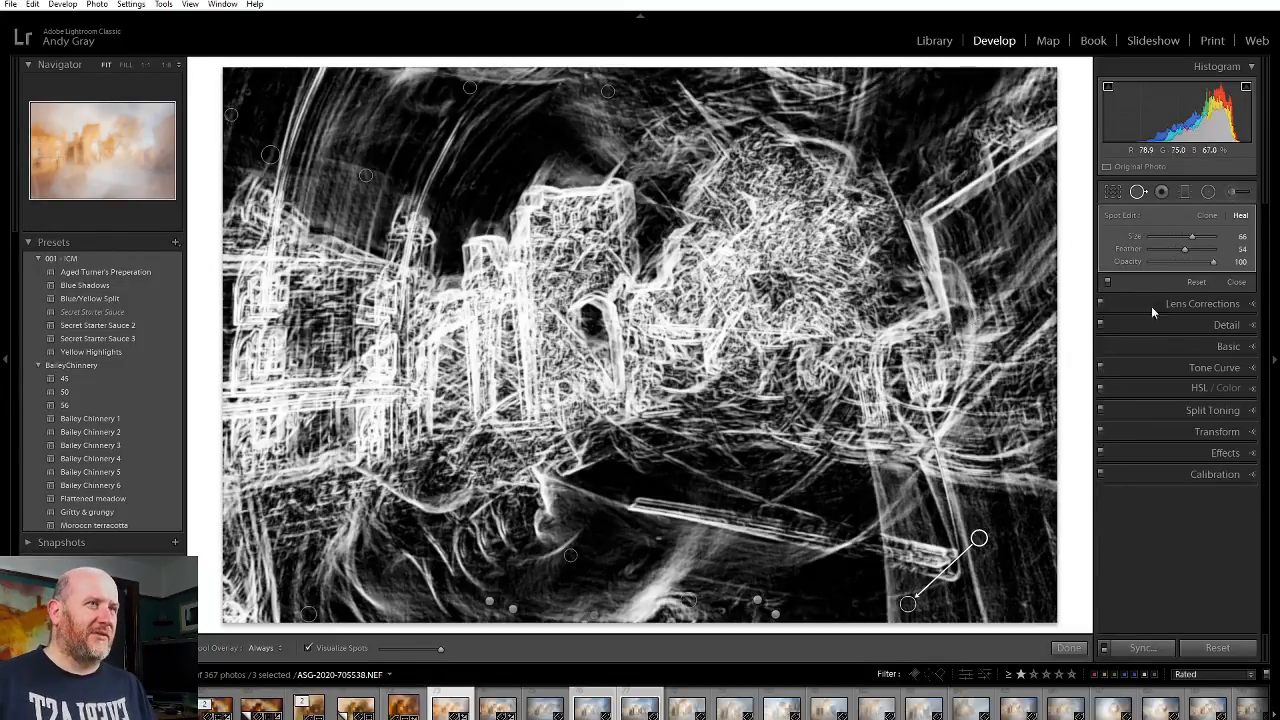
pyautogui.click(1068, 648)
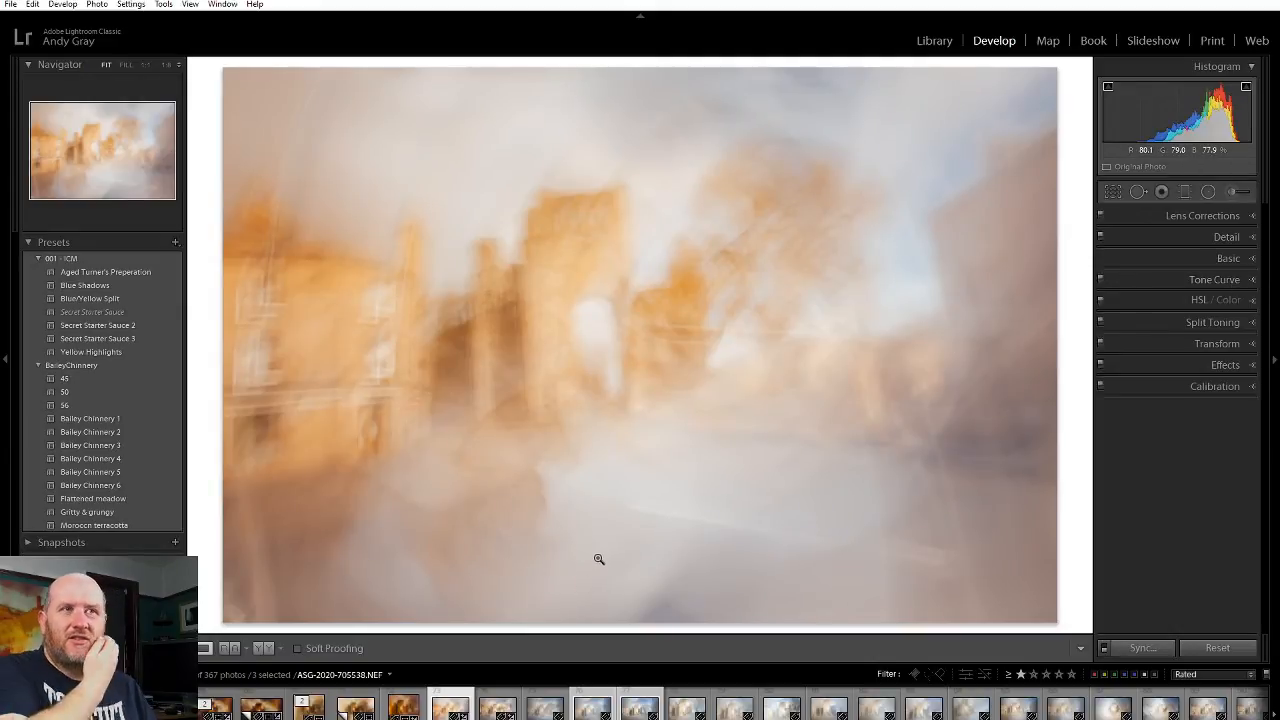
# Step: Set Blacks to -19 and synchronize all settings, including spot removal, to the other selected tower photos
pyautogui.click(1230, 258)
pyautogui.moveTo(1189, 466)
pyautogui.mouseDown()
pyautogui.moveTo(1208, 465)
pyautogui.moveTo(1160, 473)
pyautogui.moveTo(1182, 477)
pyautogui.mouseUp()
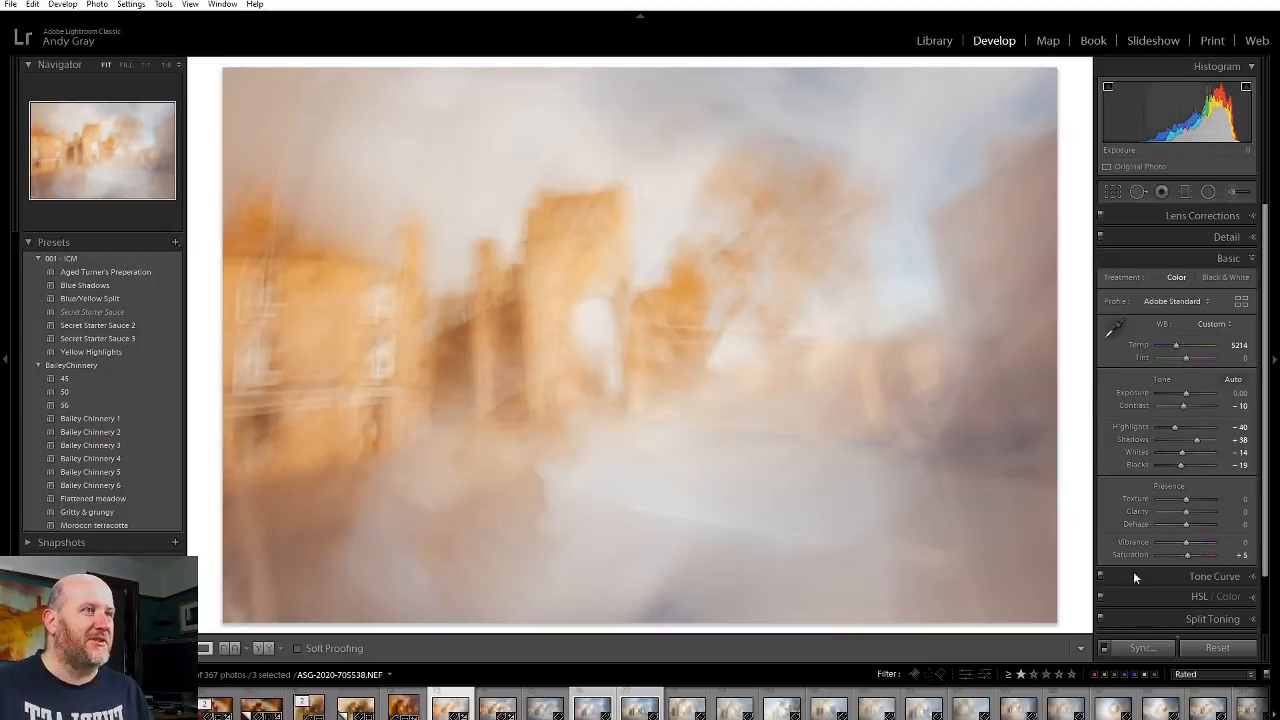
pyautogui.click(1143, 648)
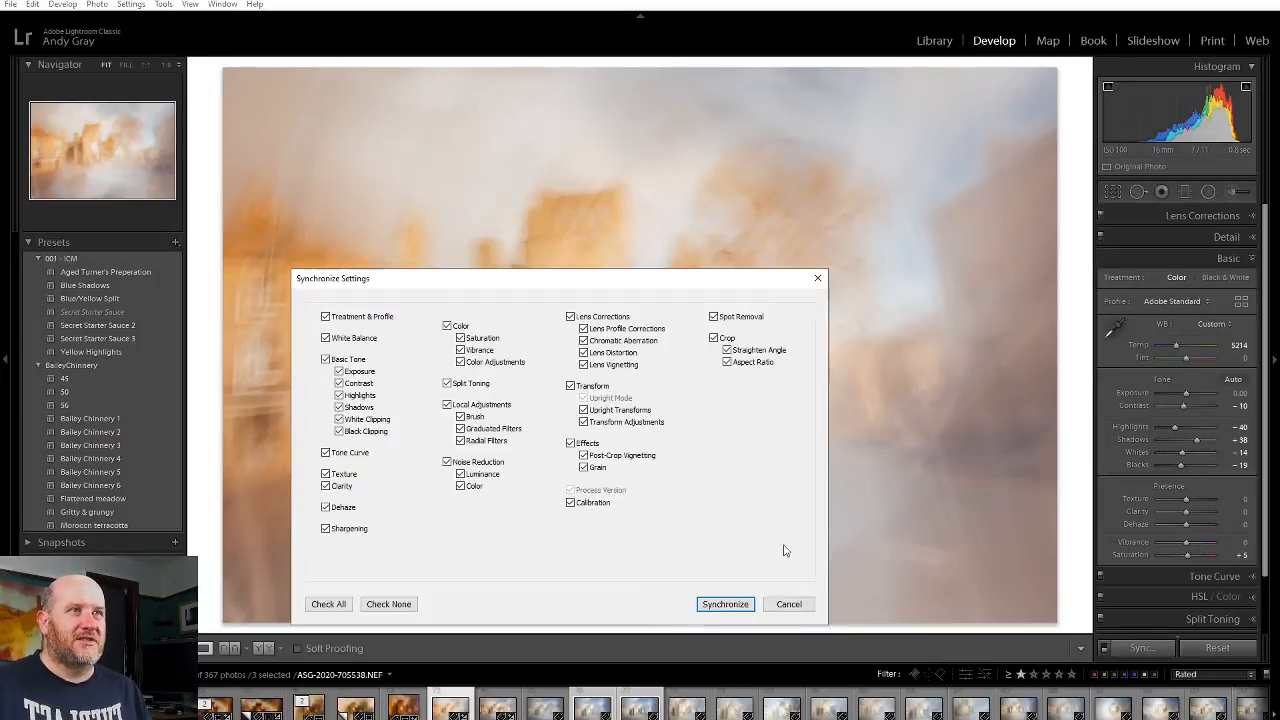
pyautogui.click(724, 604)
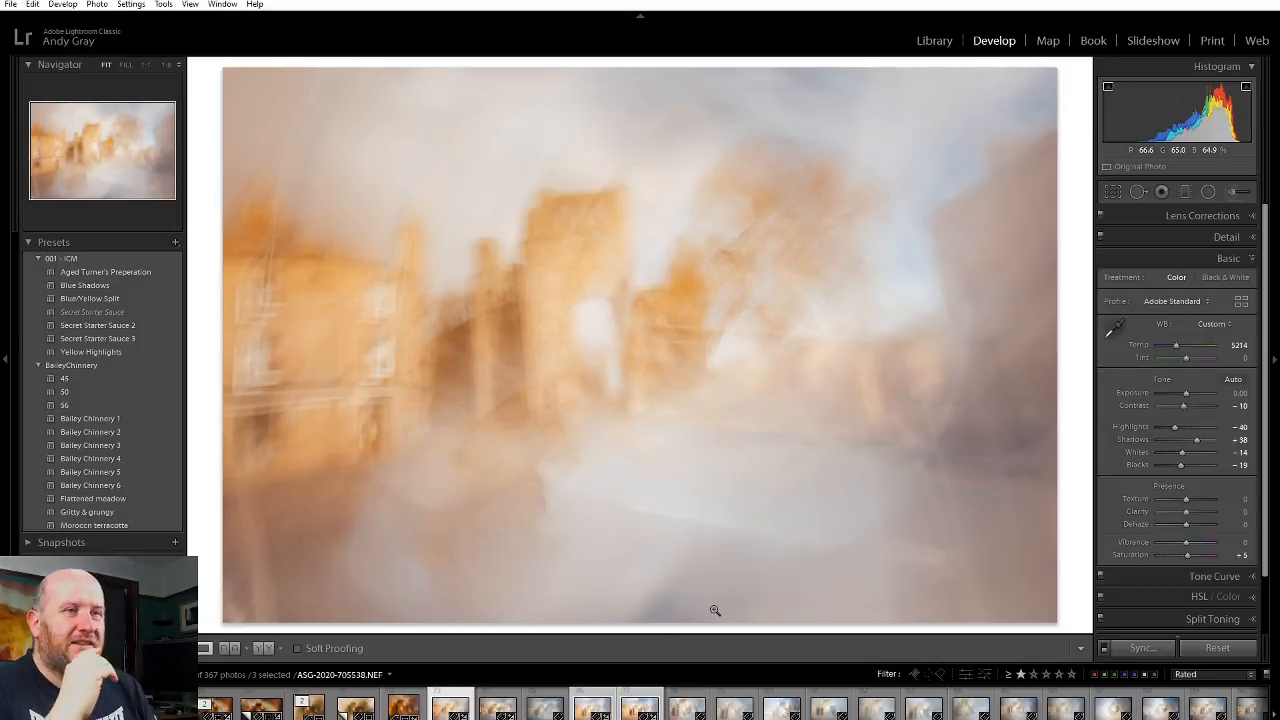
# Step: Review the three synchronized tower photos one after another in the Library
pyautogui.click(585, 700)
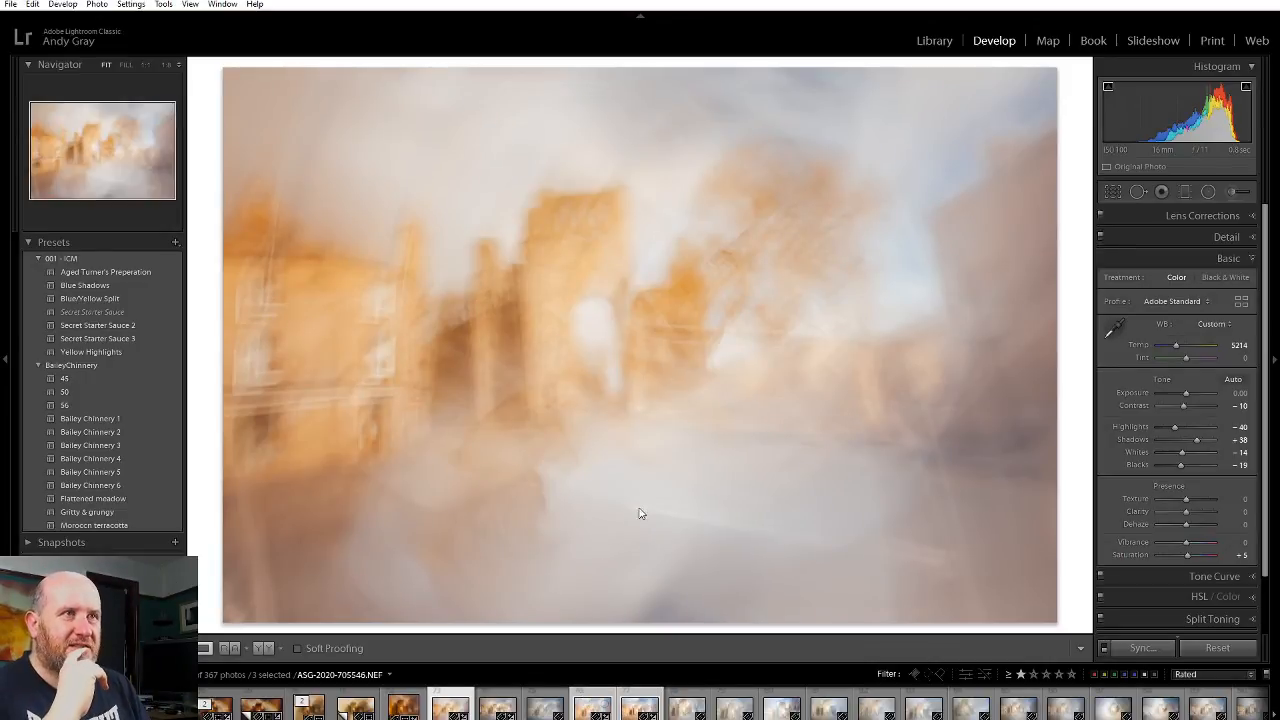
pyautogui.click(932, 58)
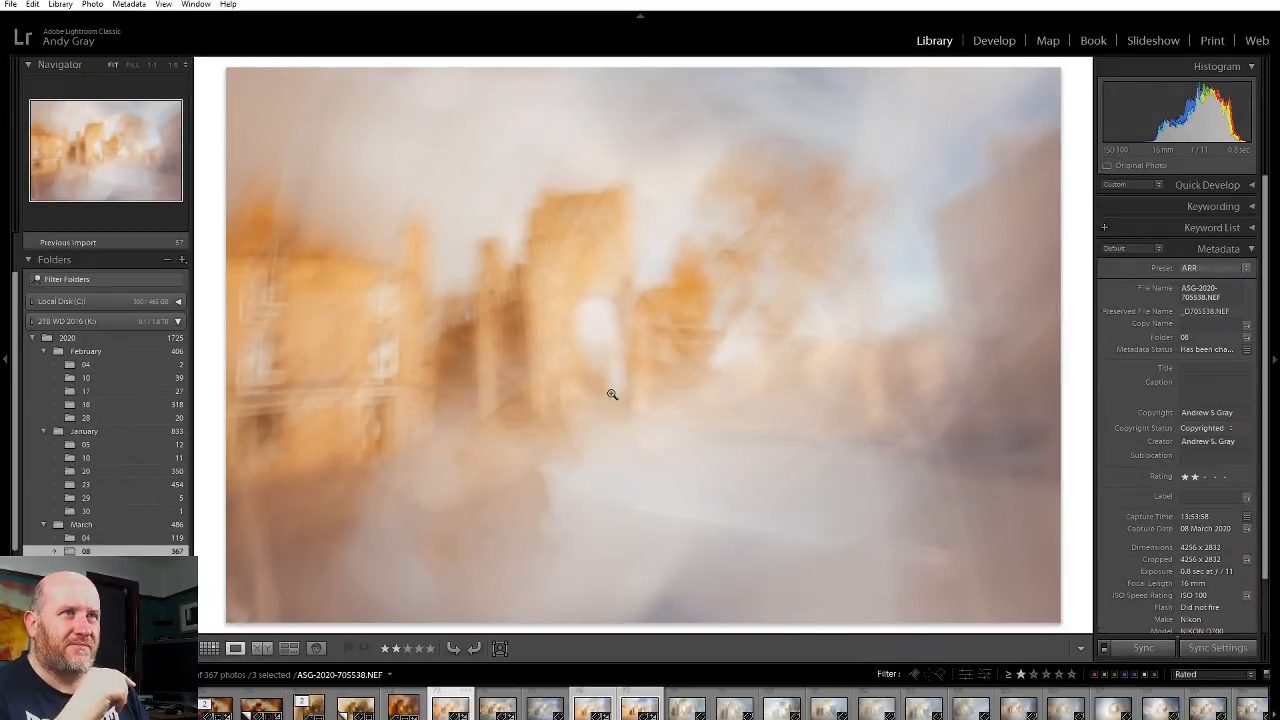
pyautogui.press('Right')
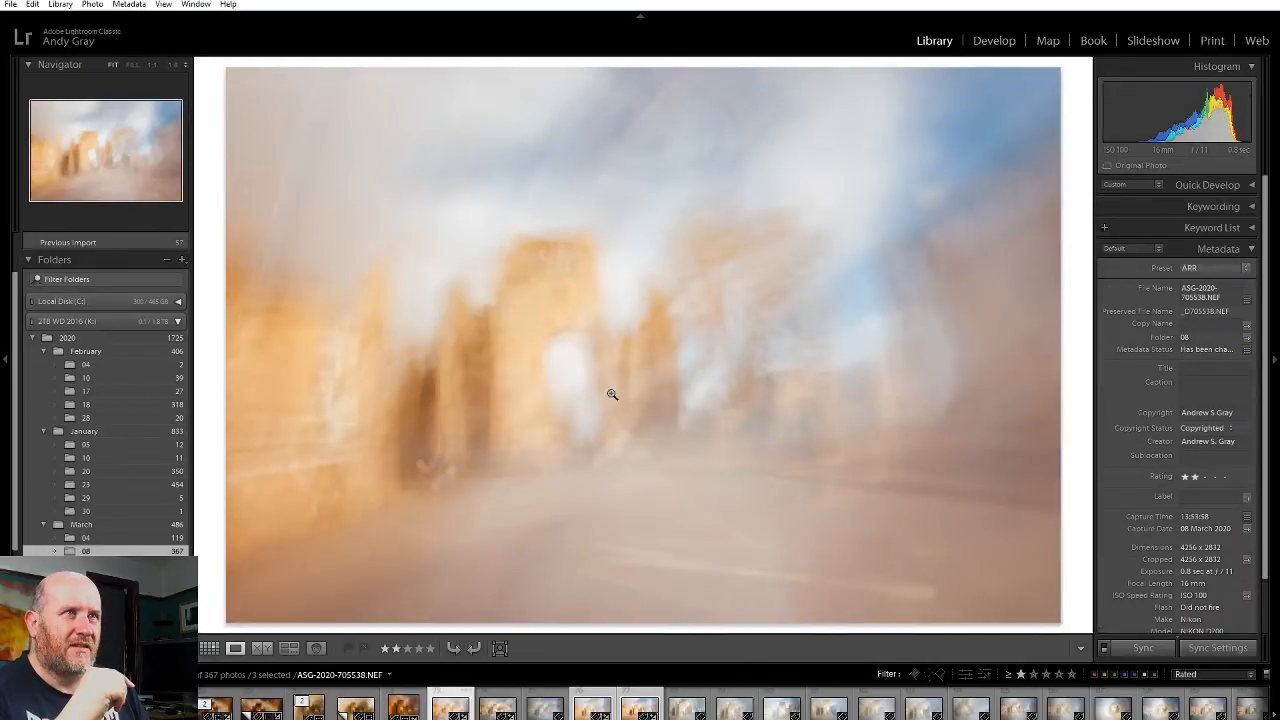
pyautogui.press('Right')
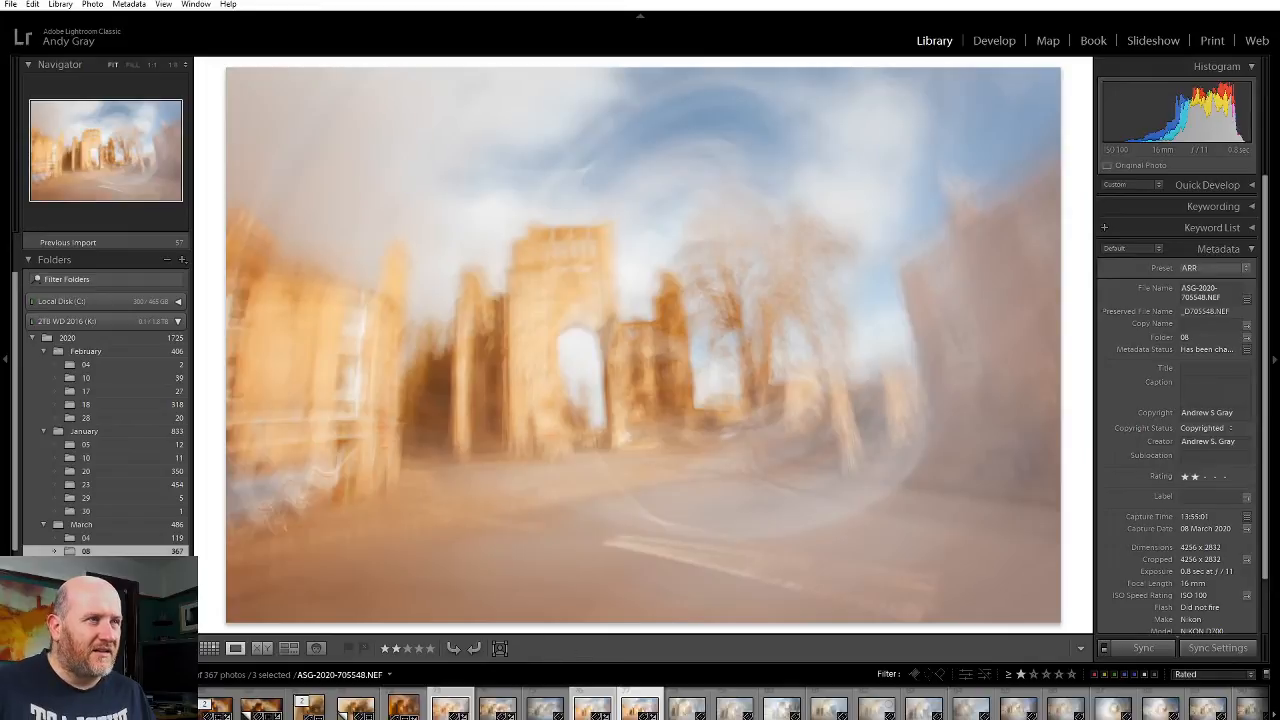
pyautogui.press('Right')
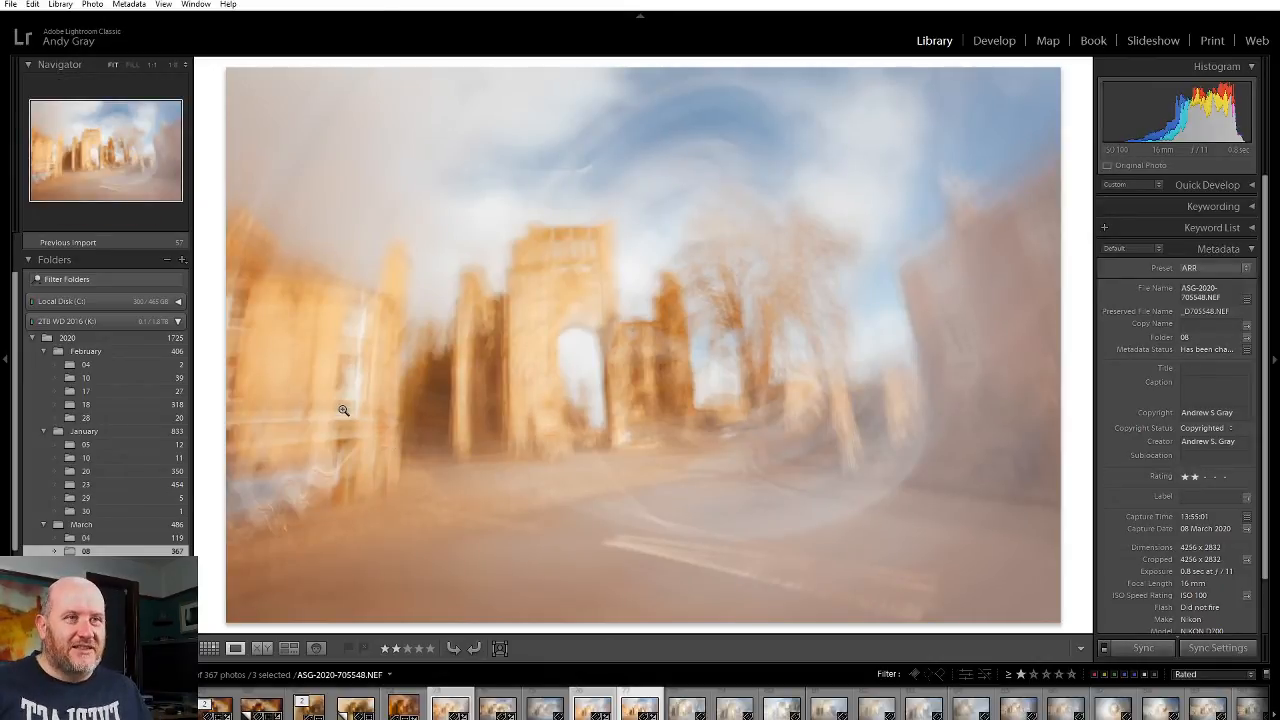
# Step: Apply the previously edited photo's Develop settings to the unprocessed tower photo ASG-2020-705545.NEF
pyautogui.click(542, 710)
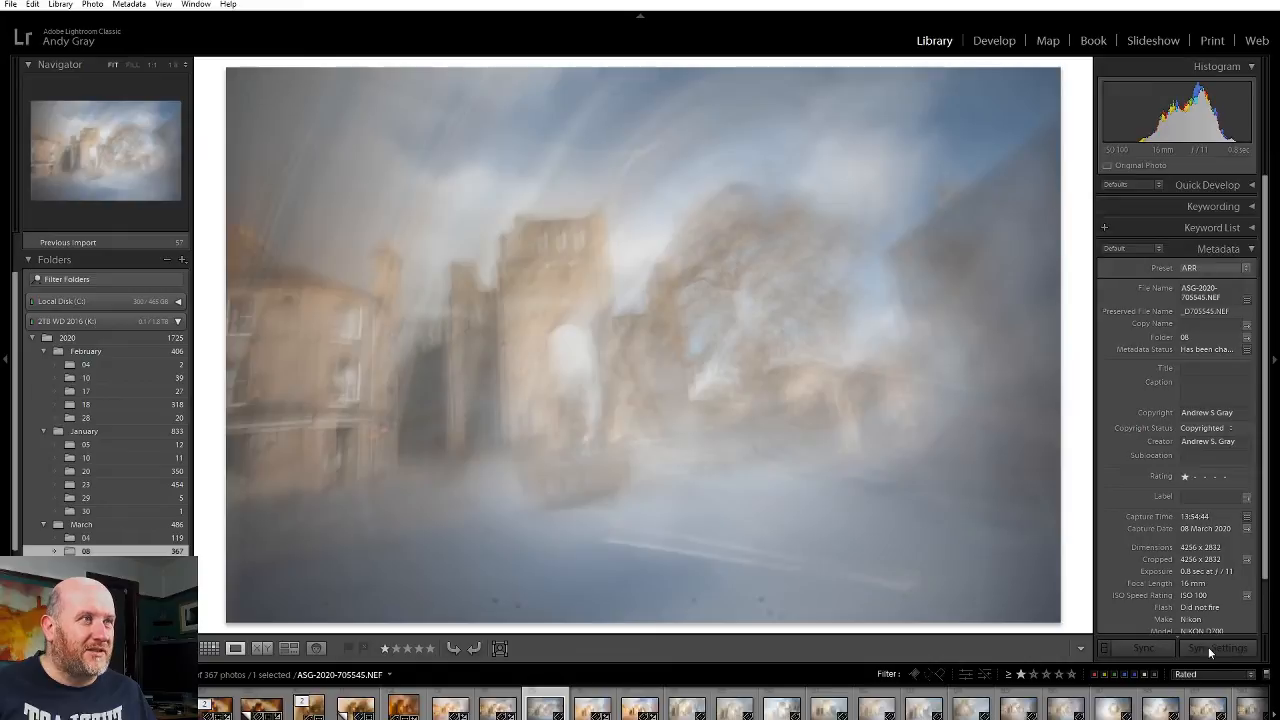
pyautogui.click(994, 40)
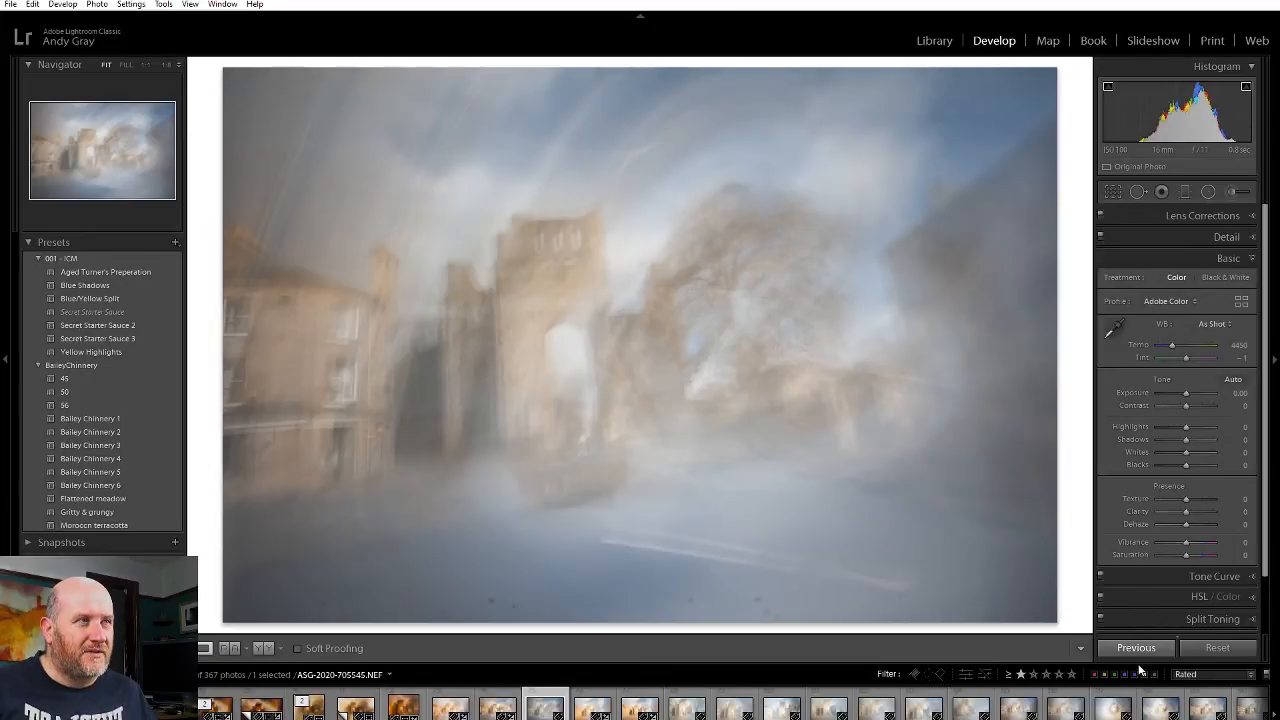
pyautogui.click(1137, 649)
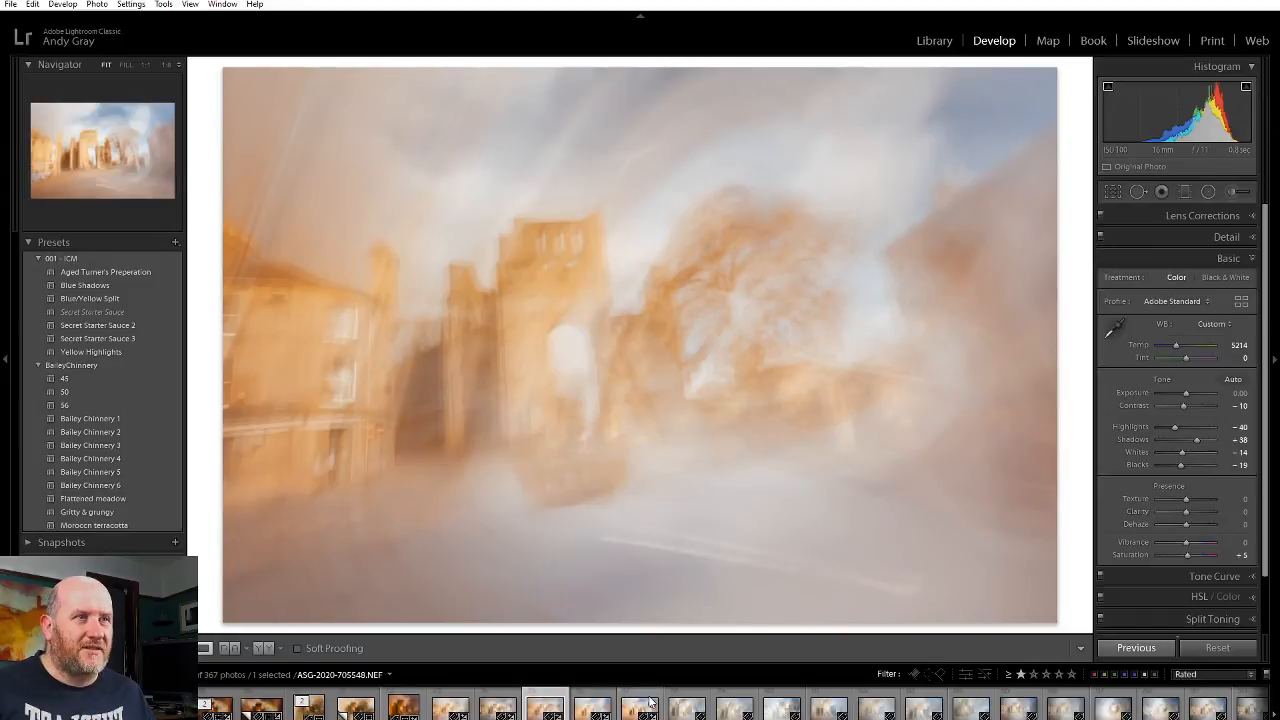
# Step: Select the four processed tower photos and open them together as layers in Photoshop
pyautogui.keyDown('shift'); pyautogui.click(648, 703); pyautogui.keyUp('shift')
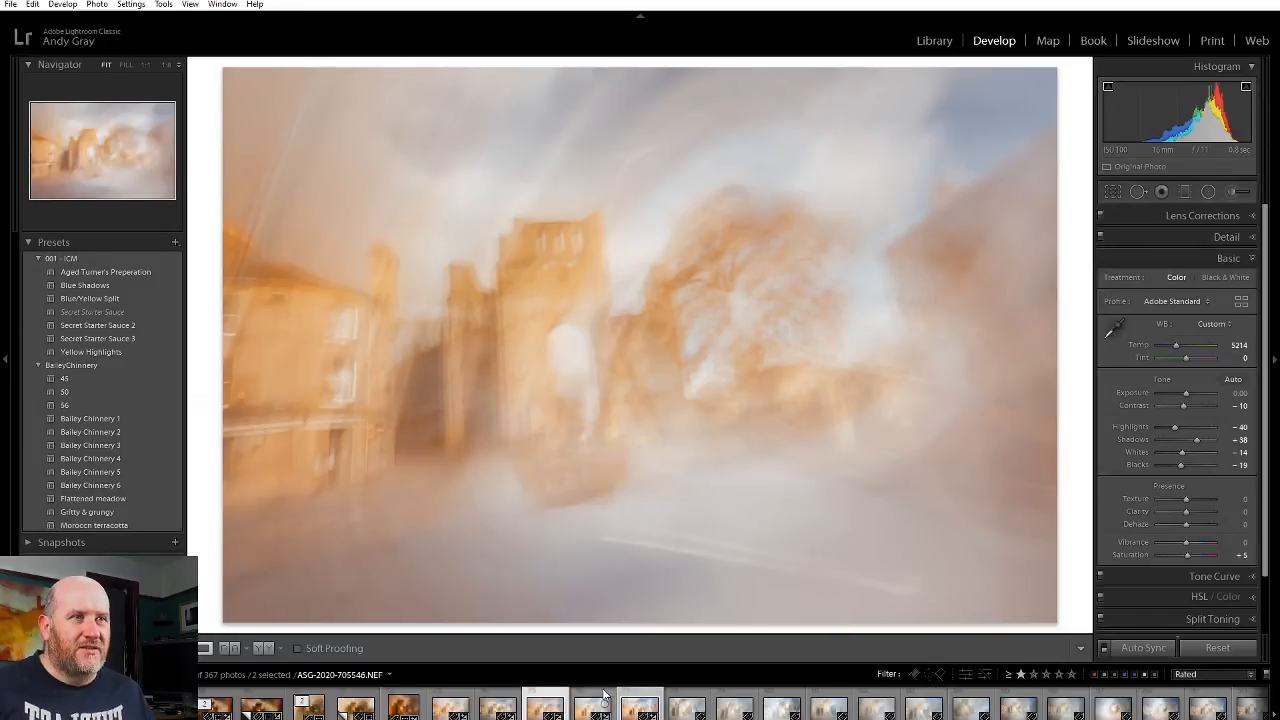
pyautogui.keyDown('ctrl'); pyautogui.click(458, 703); pyautogui.keyUp('ctrl')
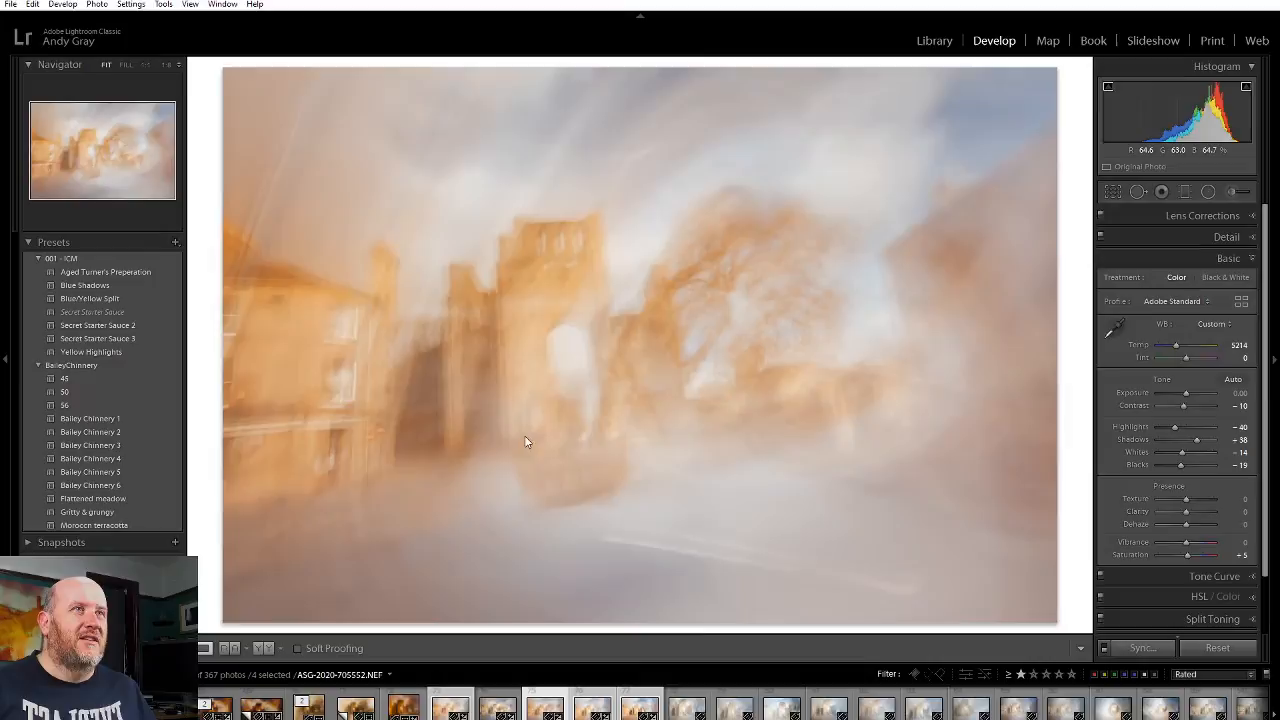
pyautogui.rightClick(505, 412)
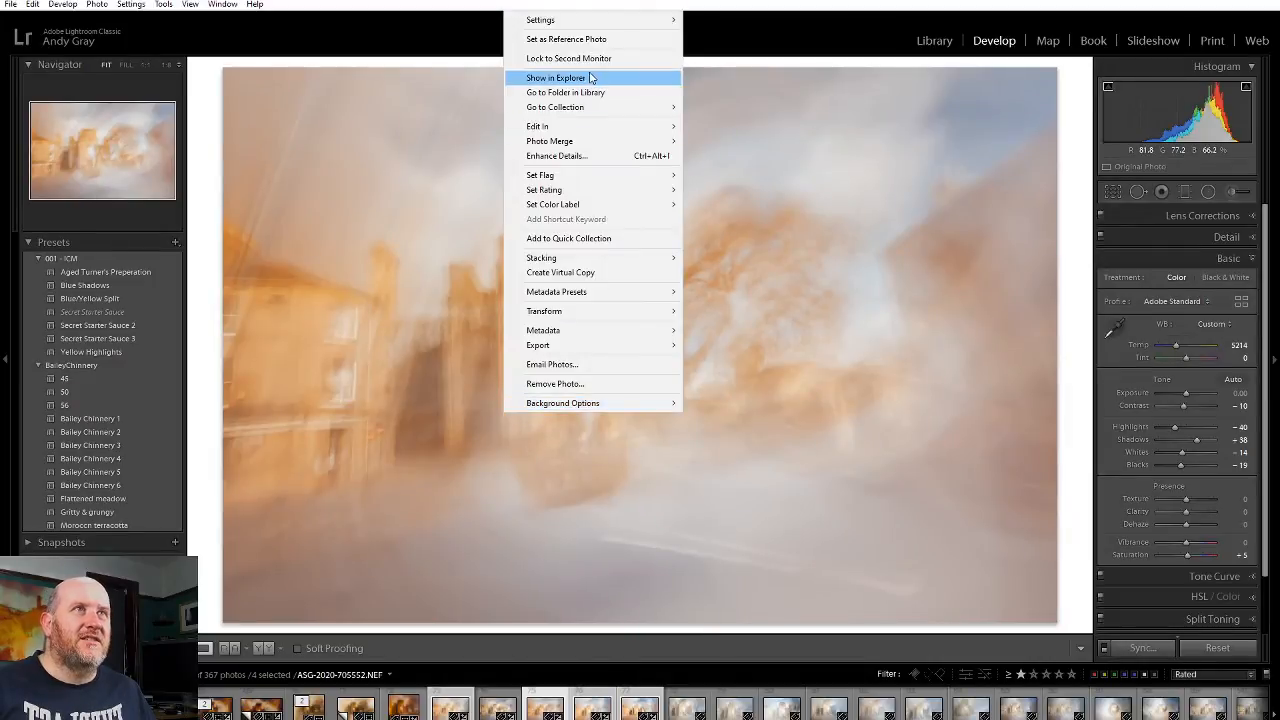
pyautogui.moveTo(556, 126)
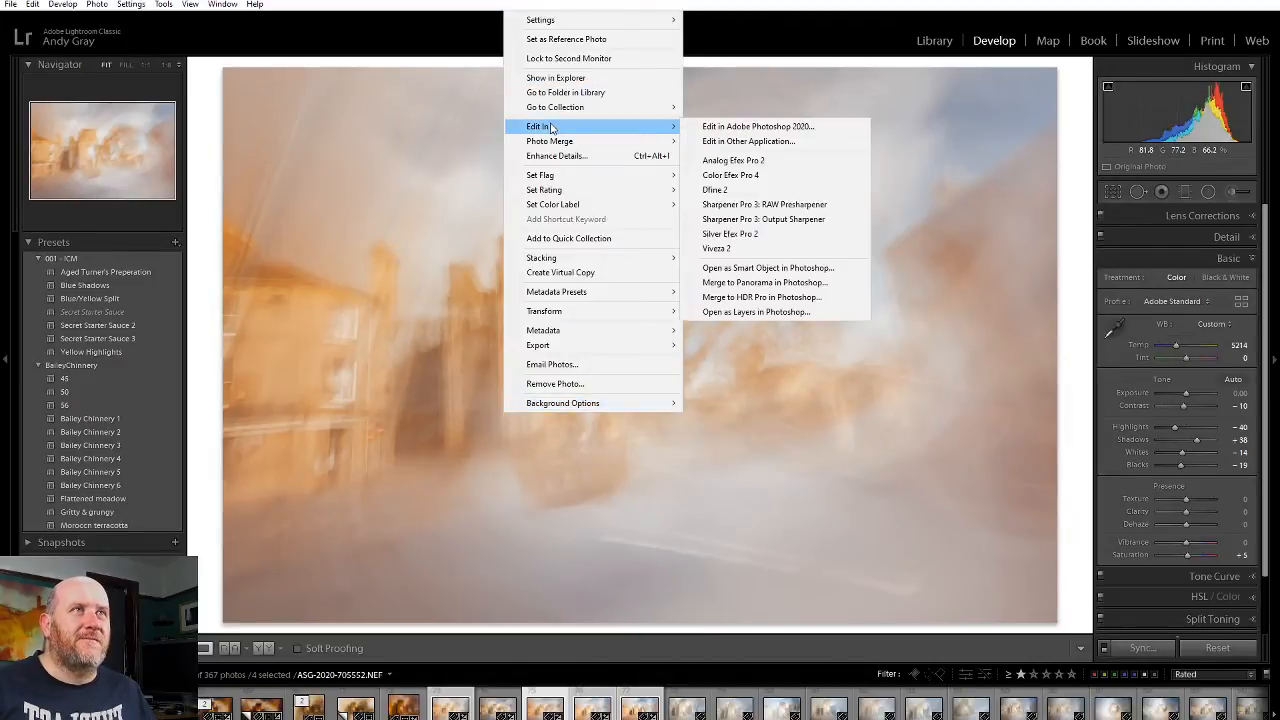
pyautogui.click(808, 321)
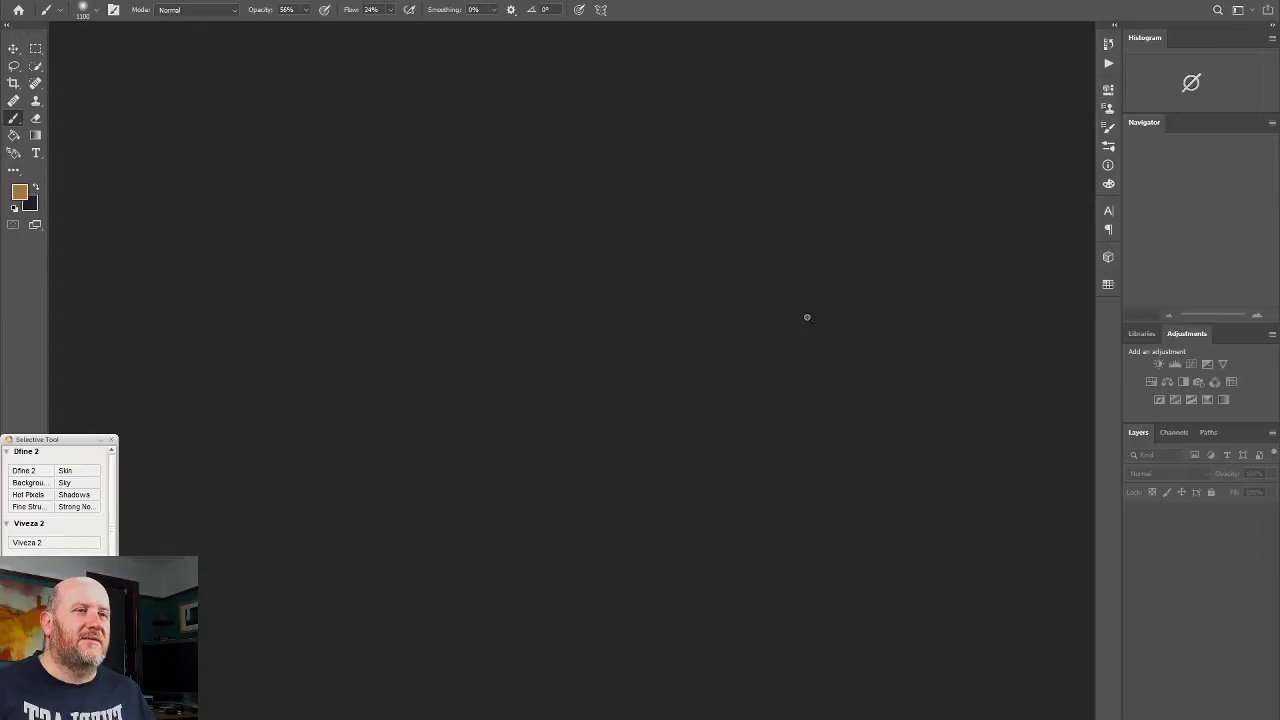
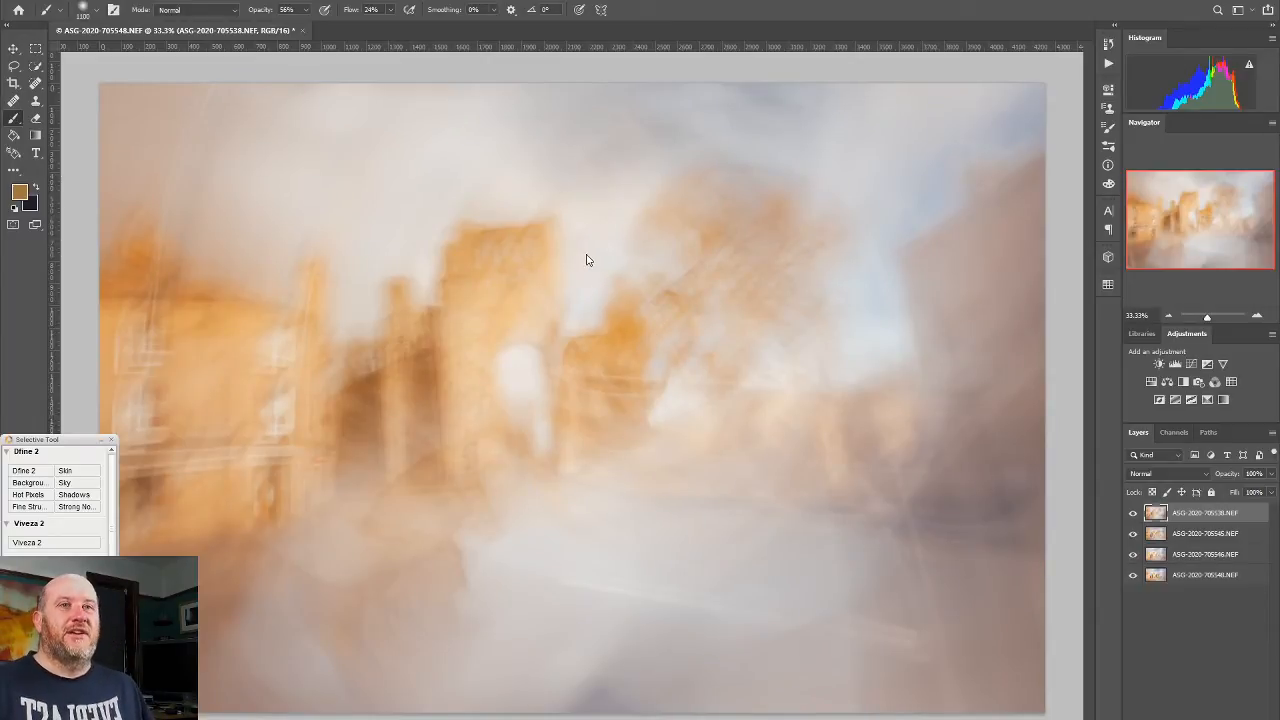
# Step: Set the blend mode of all four photo layers to Darken
pyautogui.keyDown('shift'); pyautogui.click(1217, 578); pyautogui.keyUp('shift')
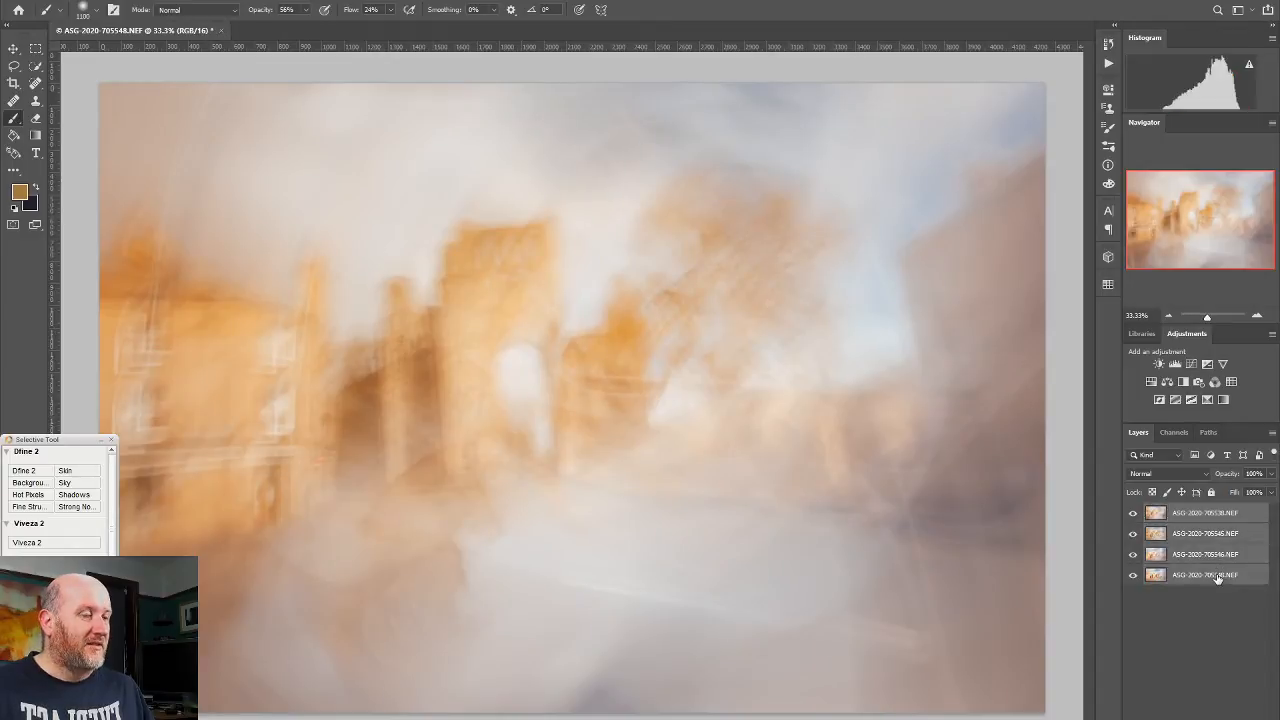
pyautogui.click(1176, 470)
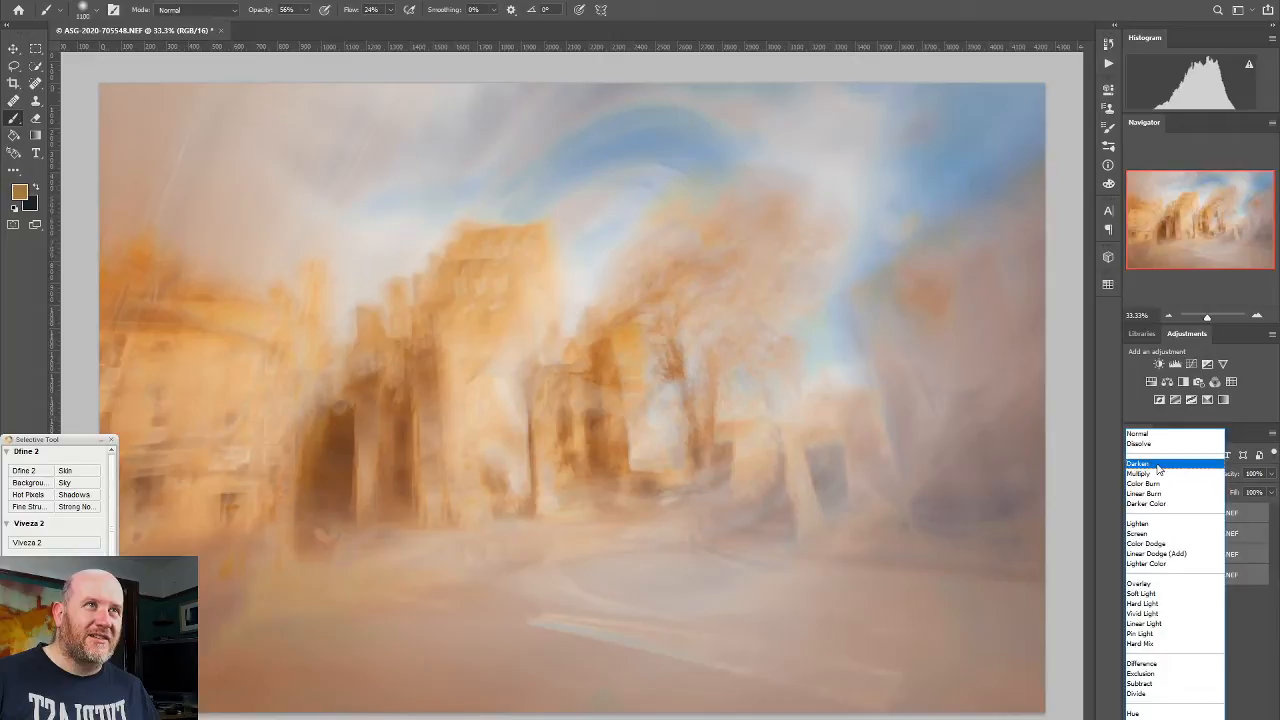
pyautogui.click(1158, 466)
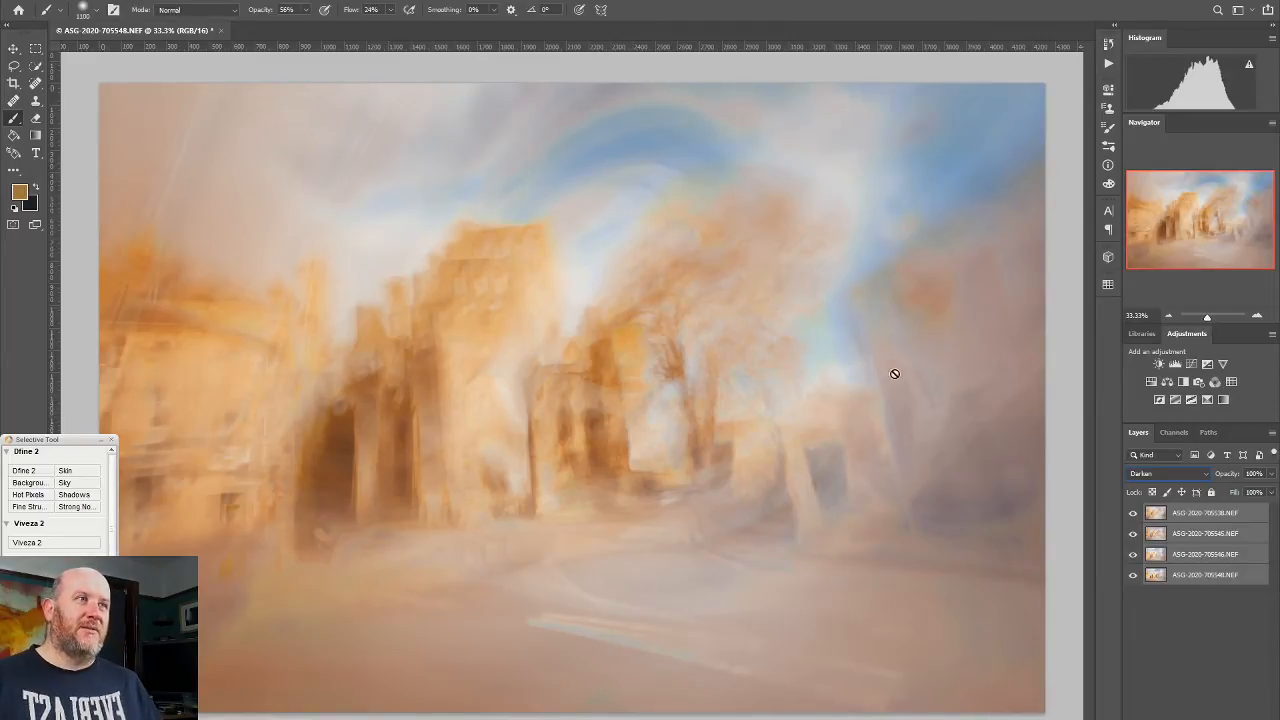
# Step: Hide and show each layer in turn to judge its contribution to the Darken blend, leaving the bottom layer hidden
pyautogui.click(1132, 513)
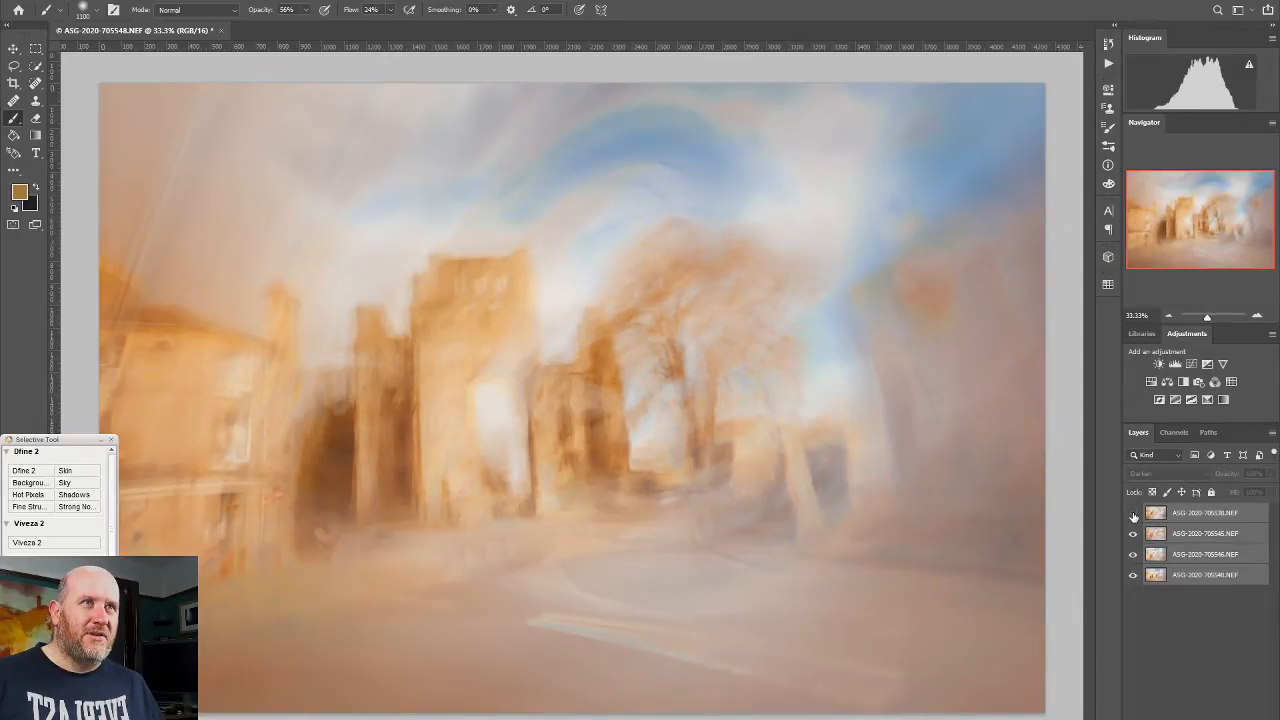
pyautogui.click(1133, 513)
pyautogui.click(1134, 537)
pyautogui.click(1134, 537)
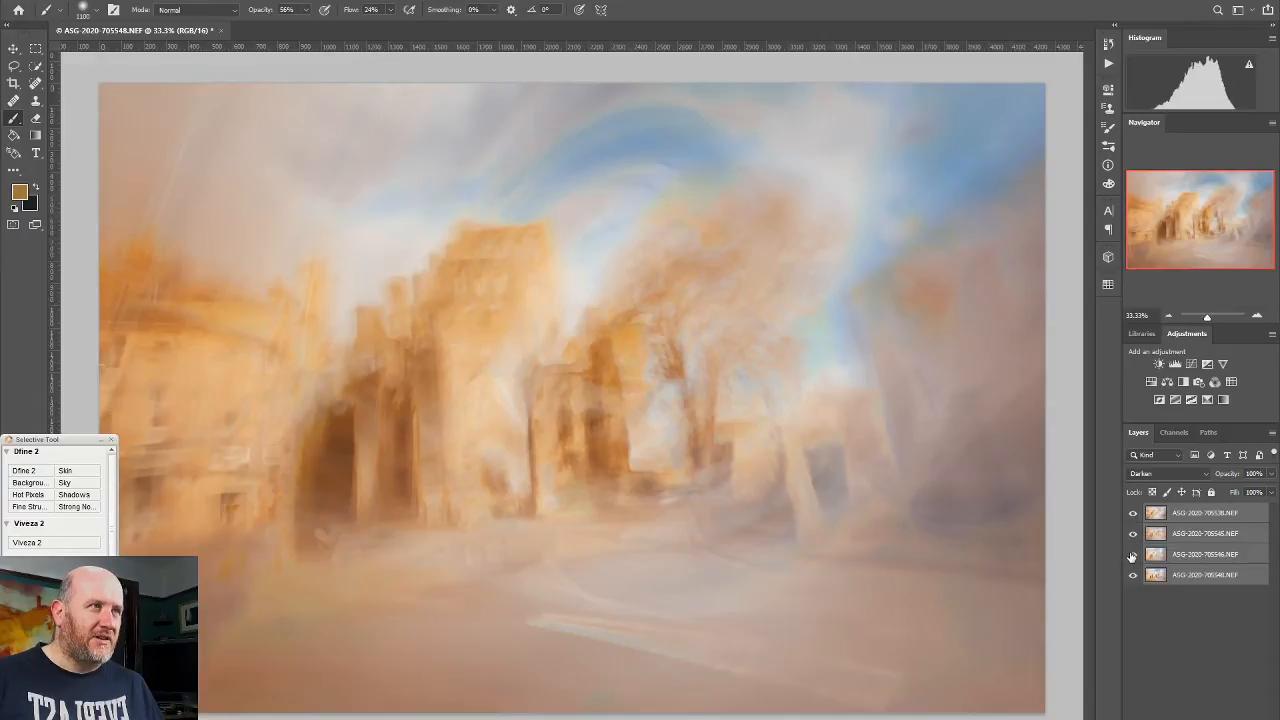
pyautogui.click(1132, 555)
pyautogui.click(1132, 555)
pyautogui.click(1132, 555)
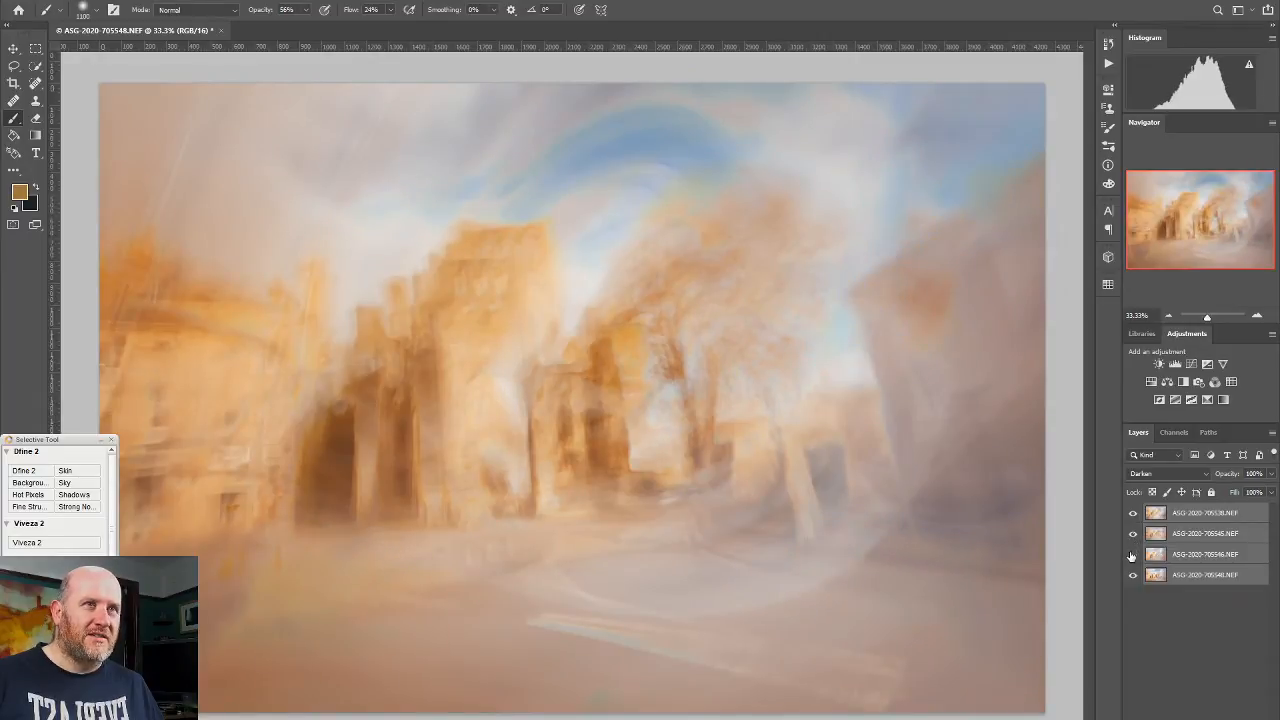
pyautogui.click(1132, 555)
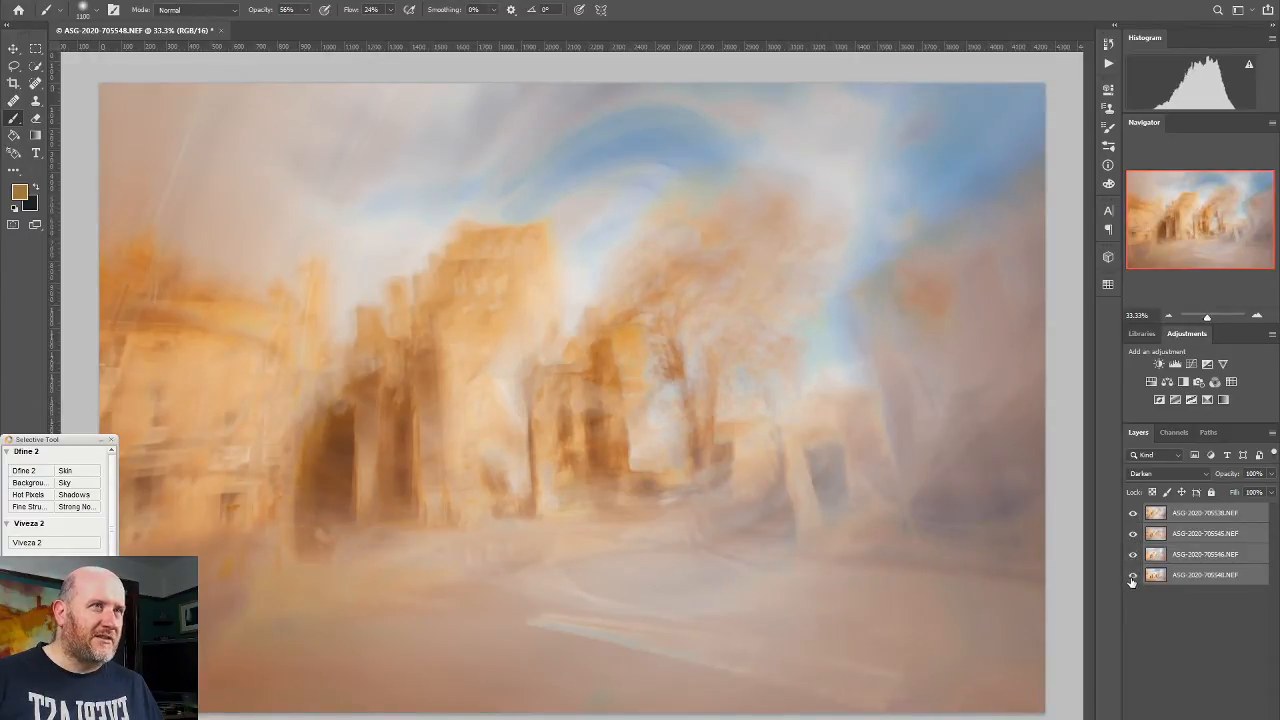
pyautogui.click(1132, 577)
pyautogui.click(1132, 577)
pyautogui.click(1132, 577)
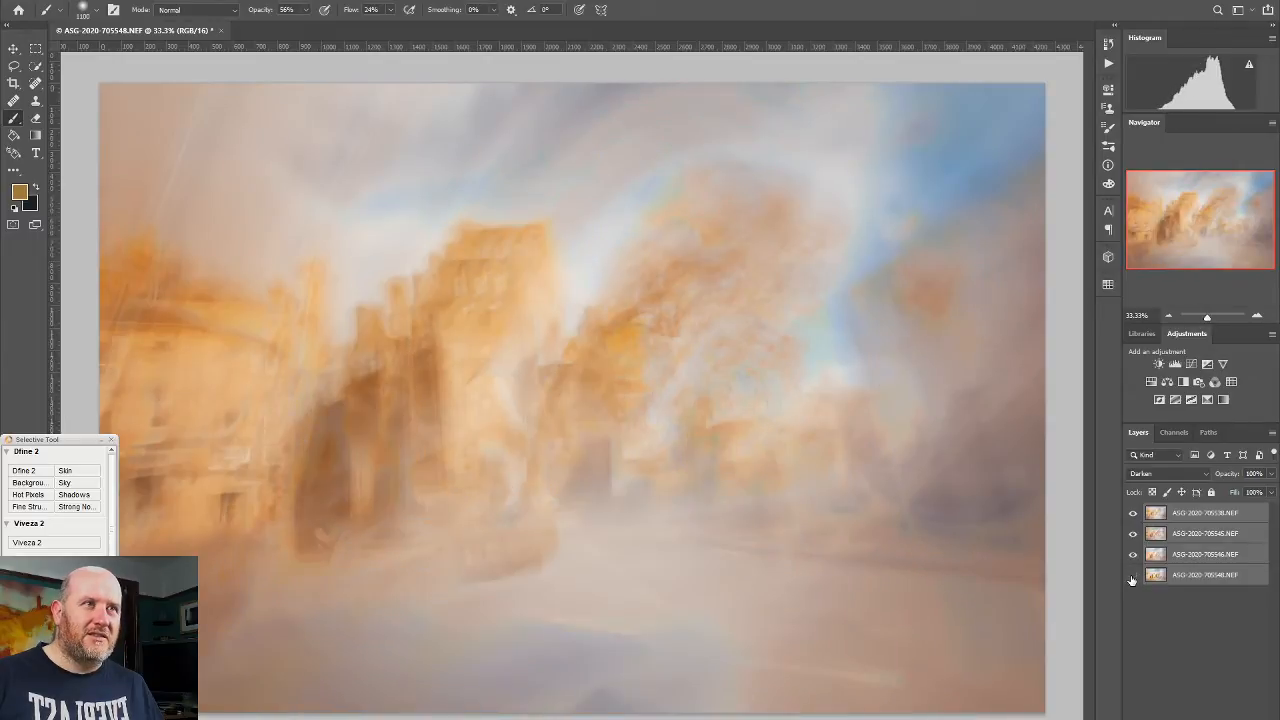
pyautogui.click(1133, 534)
pyautogui.click(1134, 534)
pyautogui.click(1134, 512)
pyautogui.click(1134, 512)
# Step: Move the top layer down and to the left so its tower overlaps the one in the layers beneath
pyautogui.click(1218, 514)
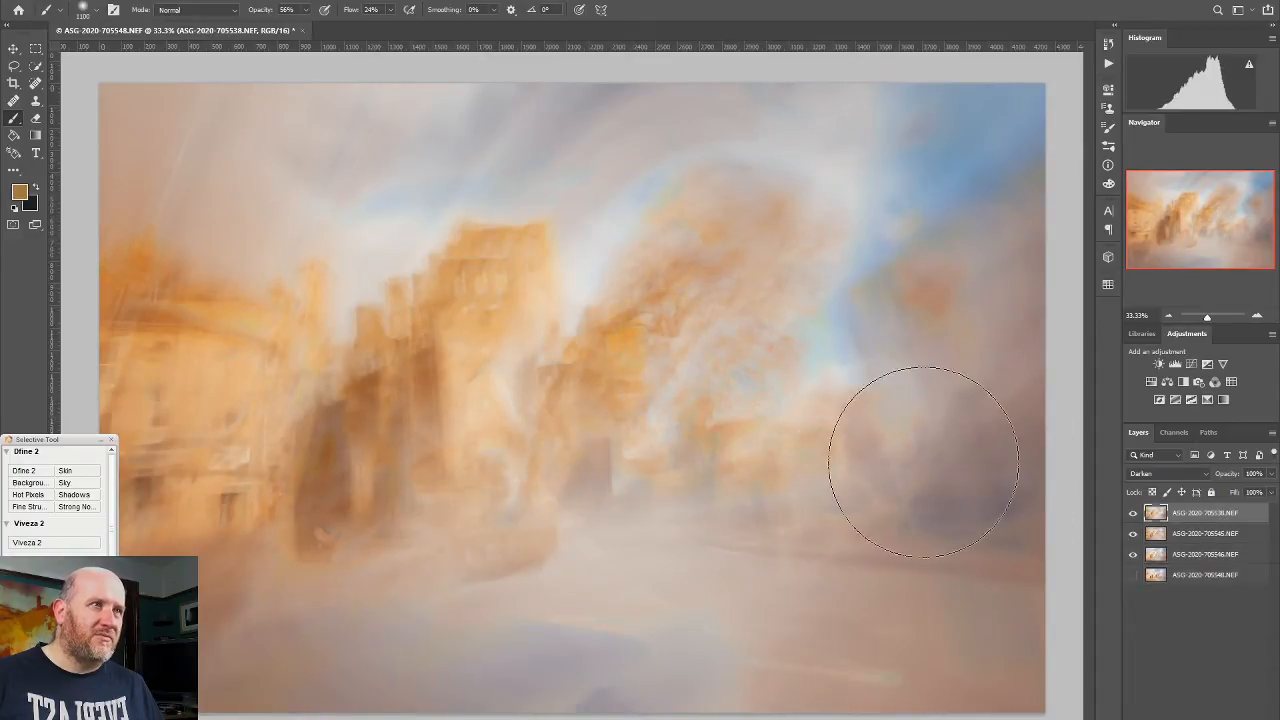
pyautogui.click(13, 49)
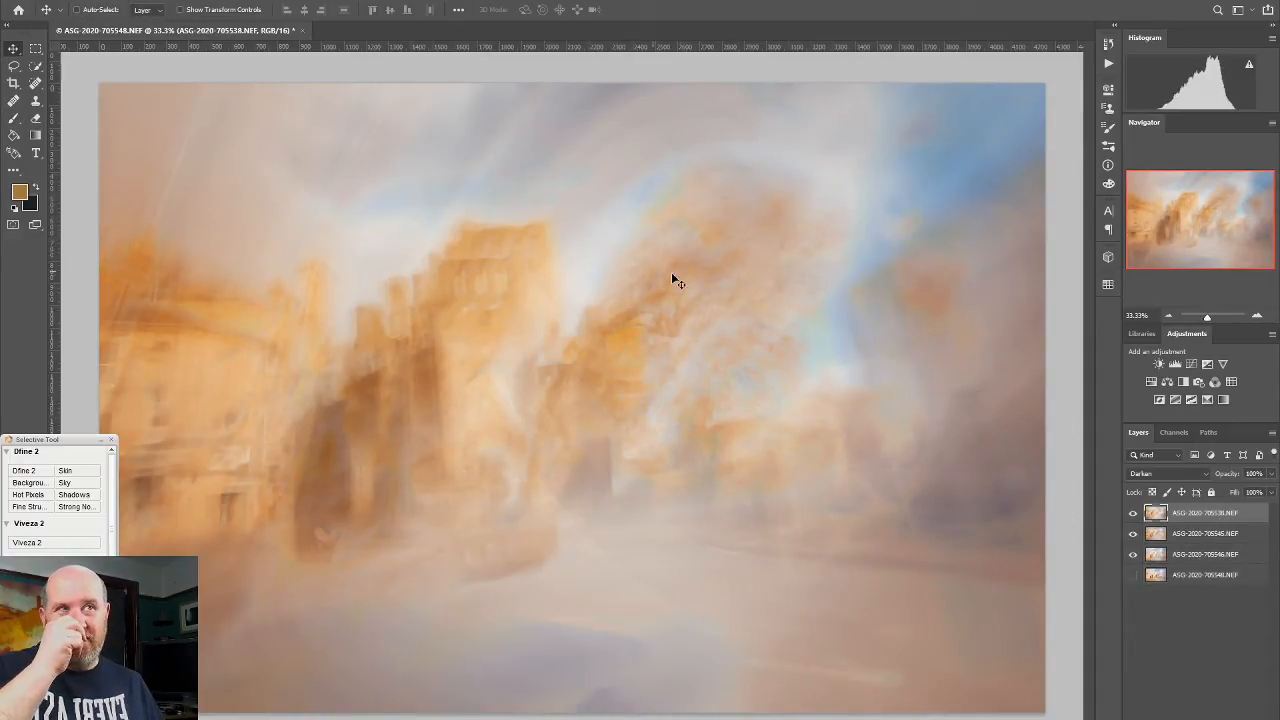
pyautogui.moveTo(709, 282); pyautogui.dragTo(683, 314)
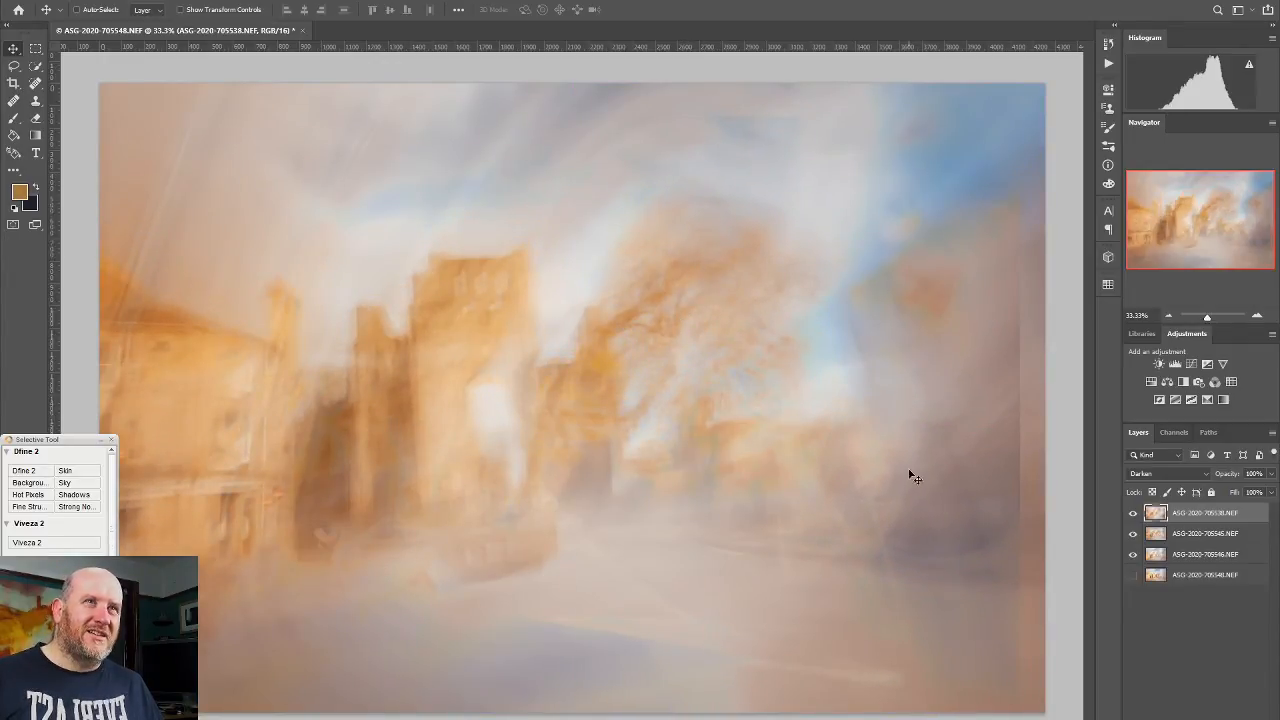
# Step: Shift the top layer slightly up and to the right, comparing the blend with the bottom layer hidden and shown, and leave that layer visible
pyautogui.click(1133, 575)
pyautogui.click(1133, 576)
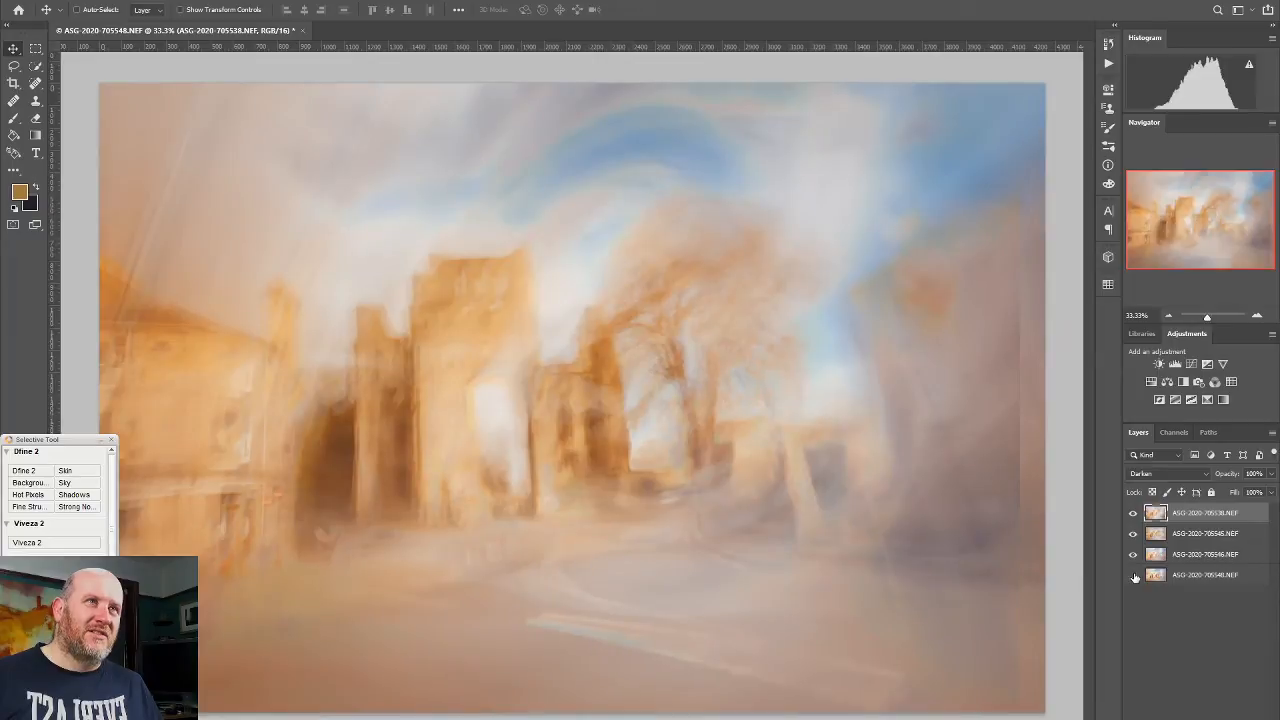
pyautogui.click(1133, 576)
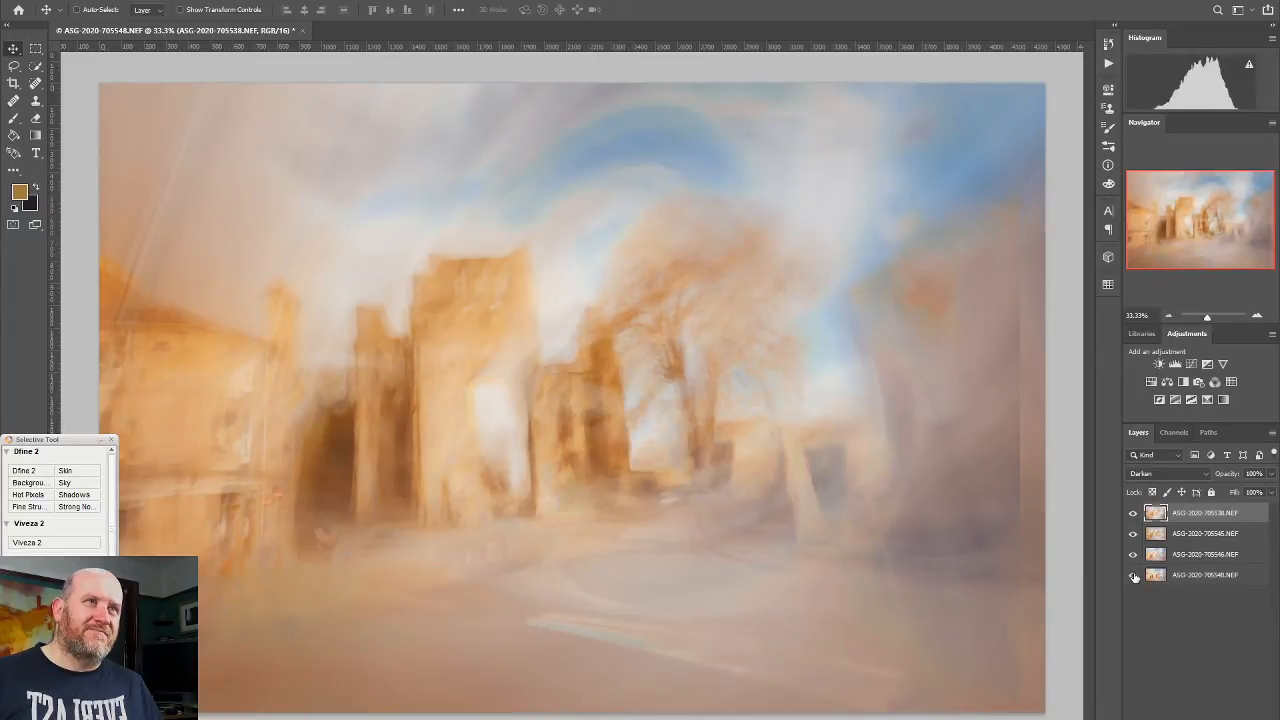
pyautogui.click(1133, 576)
pyautogui.click(1134, 577)
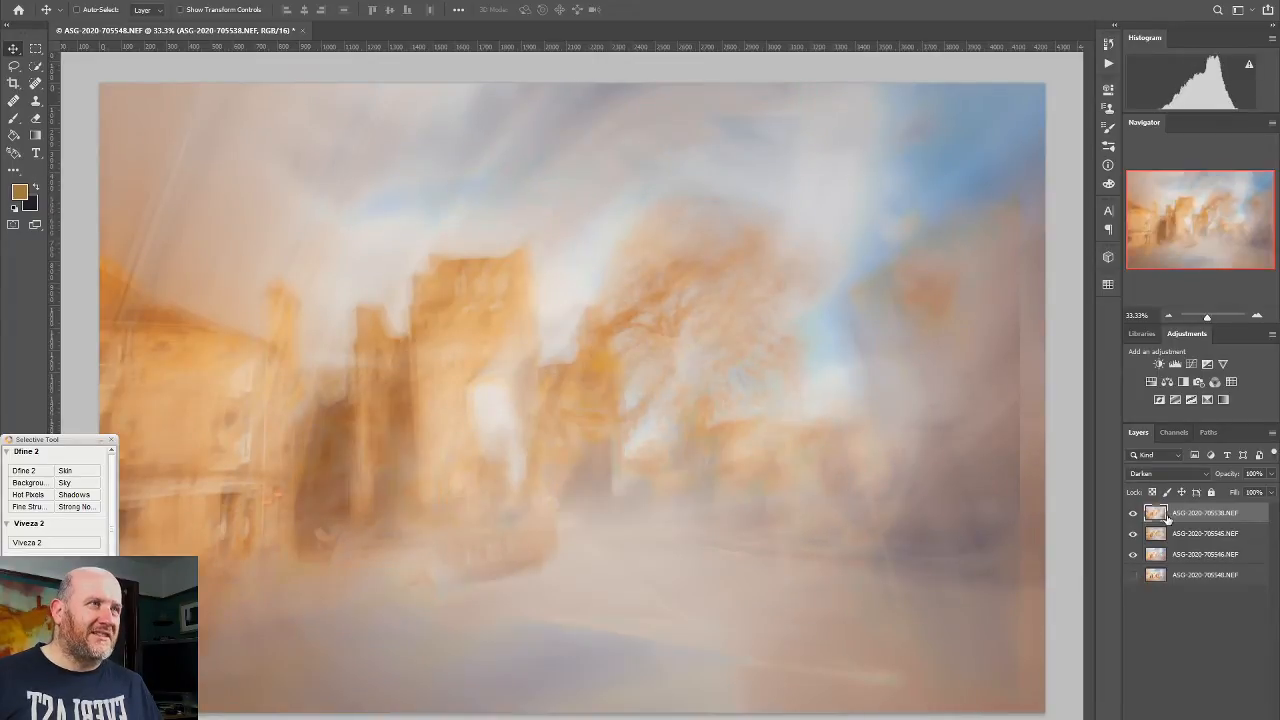
pyautogui.moveTo(686, 482); pyautogui.dragTo(693, 483)
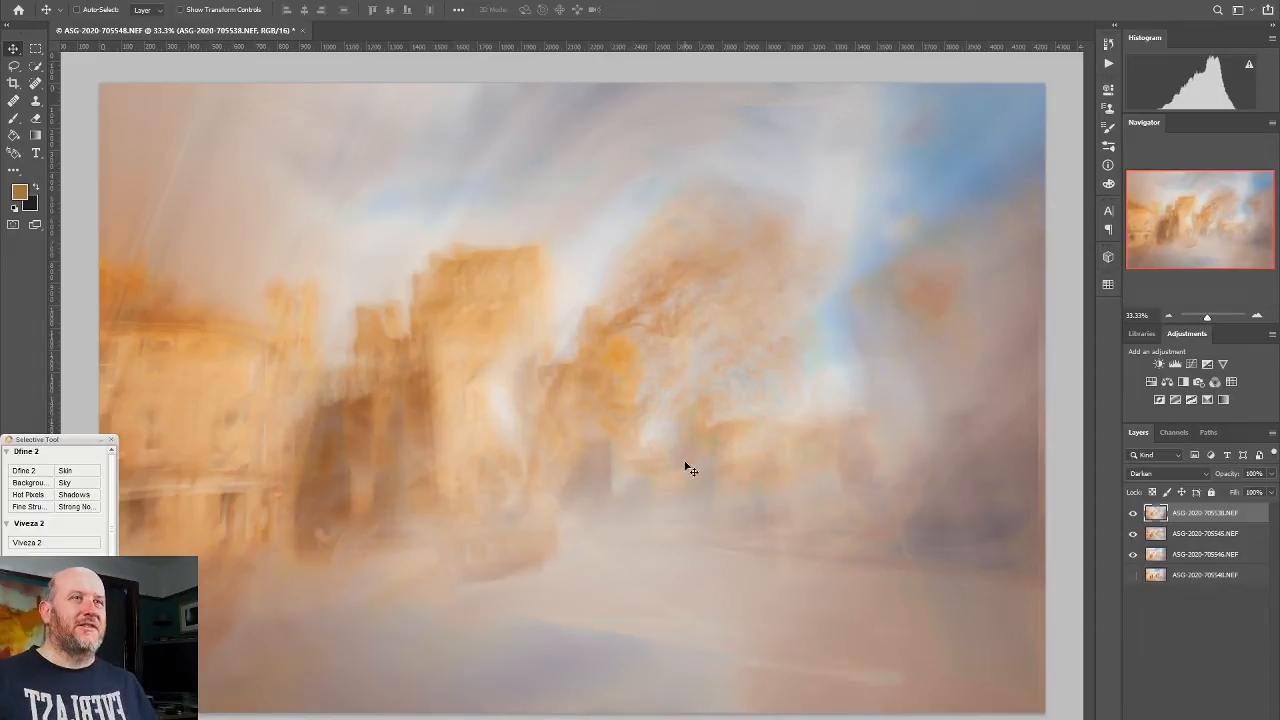
pyautogui.click(1133, 576)
pyautogui.click(1133, 576)
pyautogui.click(1133, 576)
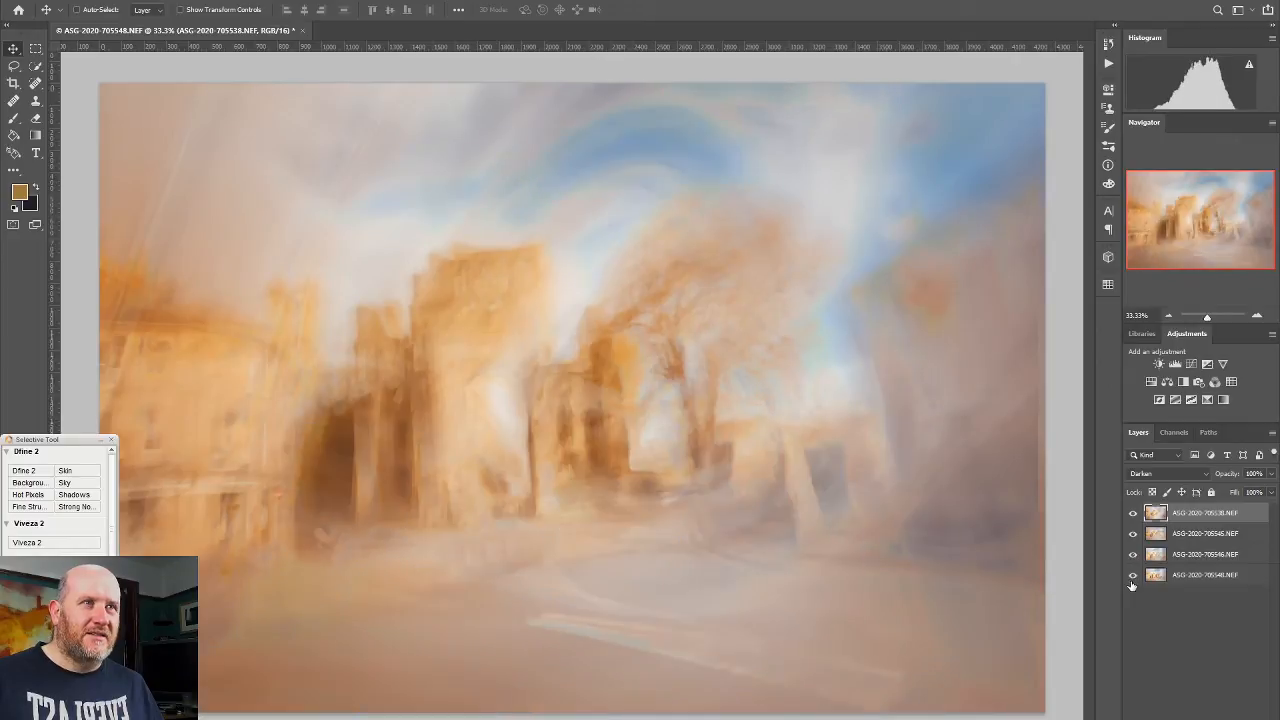
# Step: Check the bottom layer's effect on the blend and reduce its opacity to 65%
pyautogui.click(1188, 580)
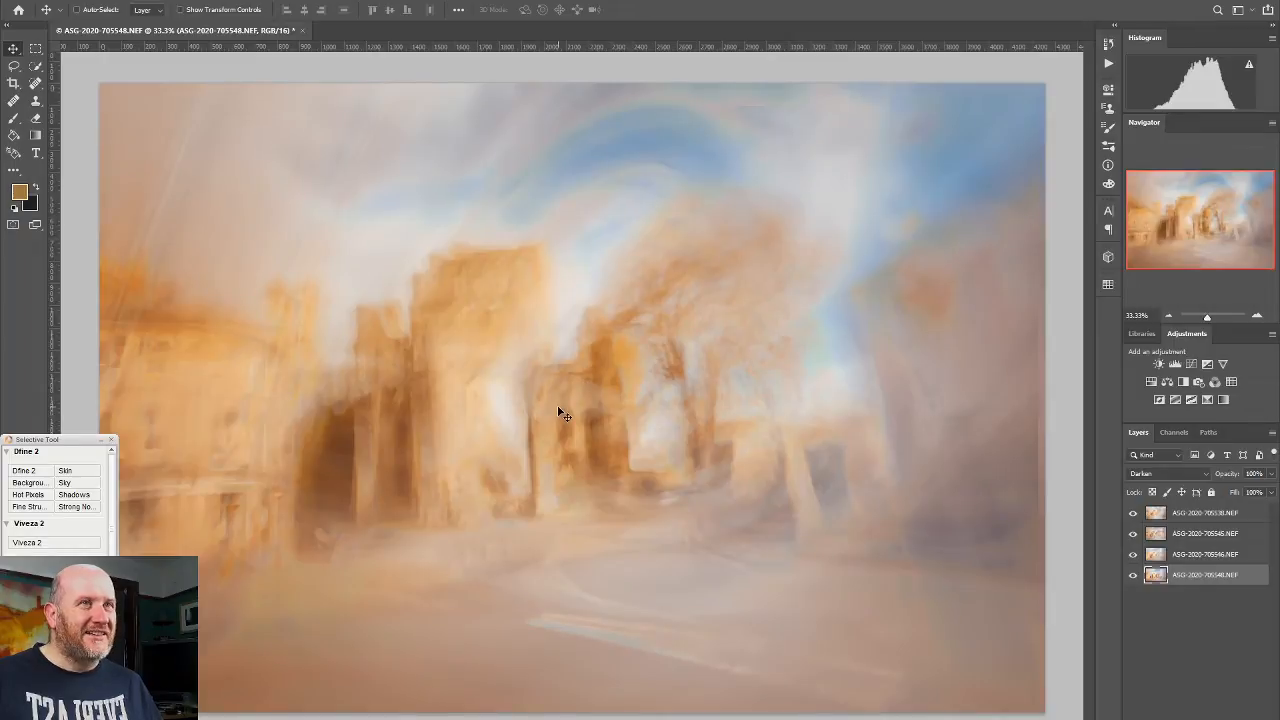
pyautogui.click(1133, 576)
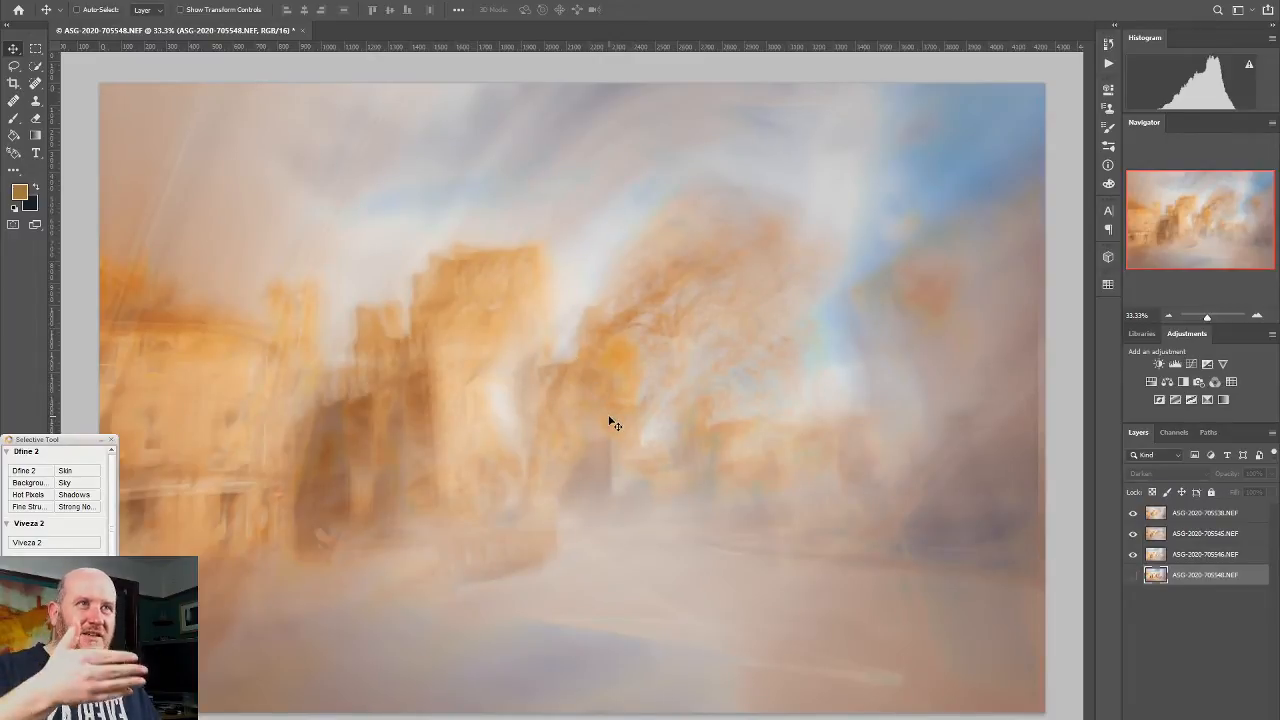
pyautogui.click(1133, 575)
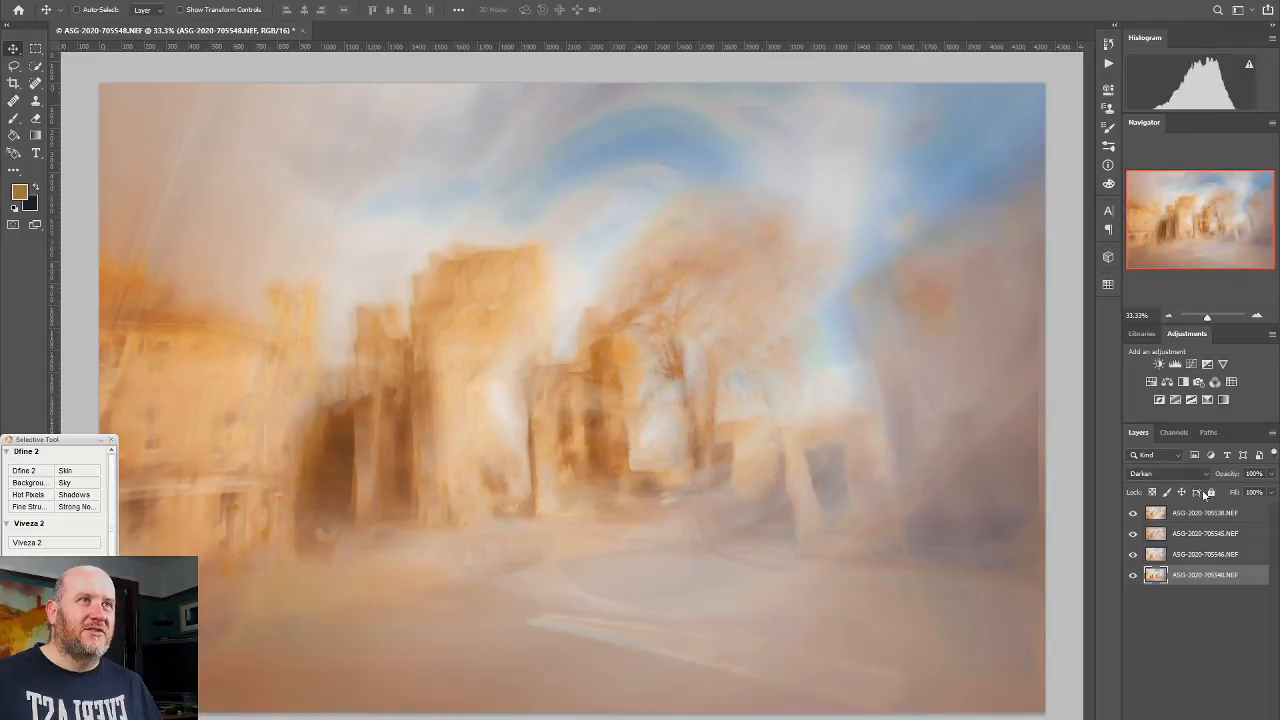
pyautogui.click(1271, 474)
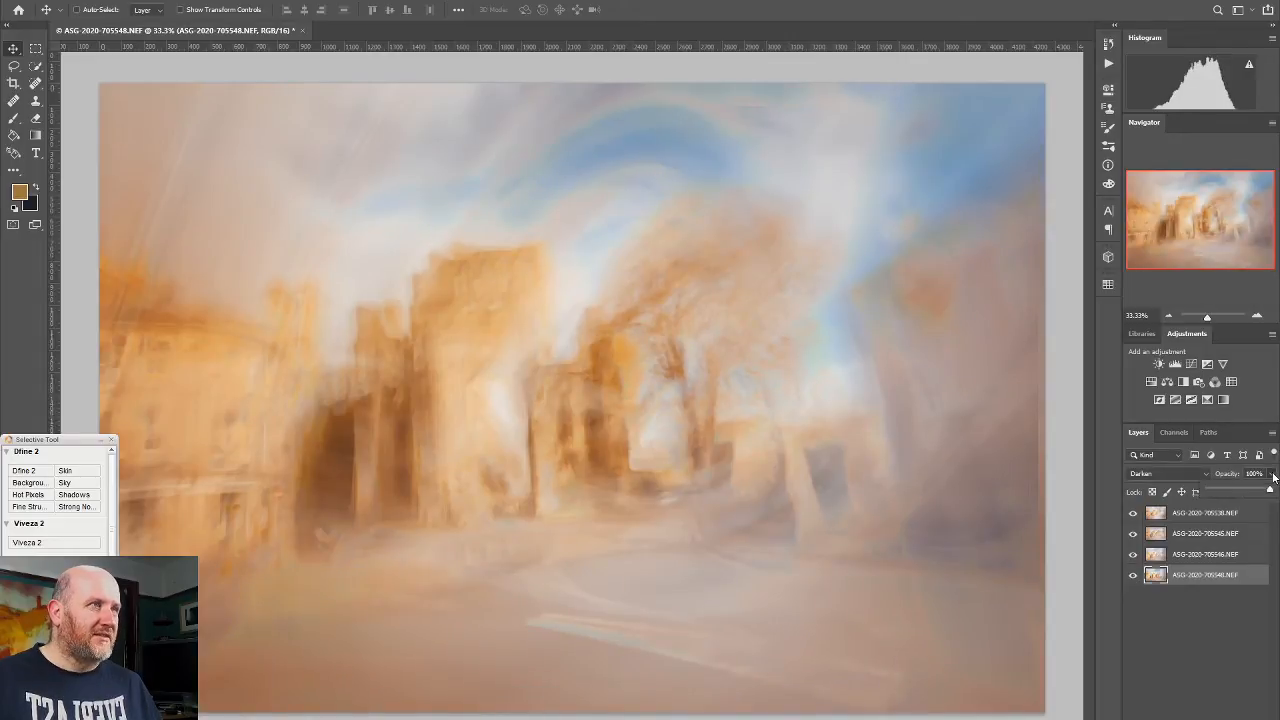
pyautogui.moveTo(1270, 494); pyautogui.dragTo(1249, 494)
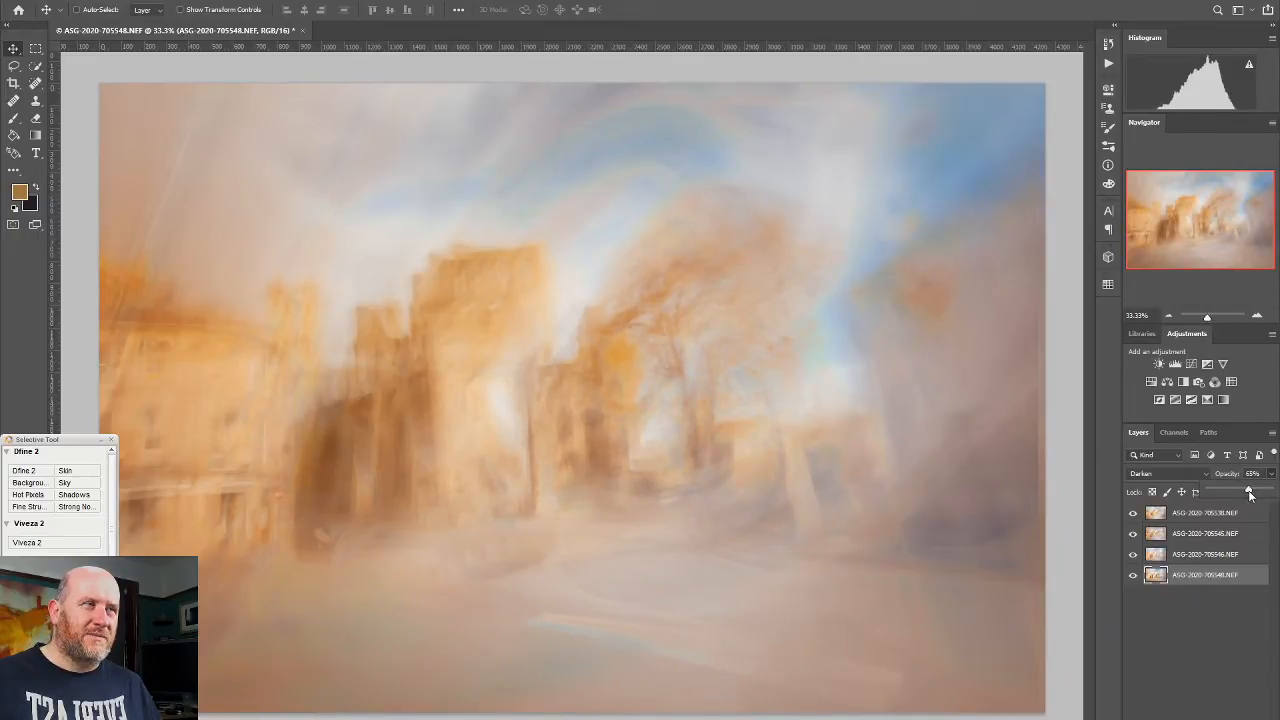
# Step: Hide and show the three upper layers one by one to judge what each adds to the blend, and select the top layer
pyautogui.click(1133, 554)
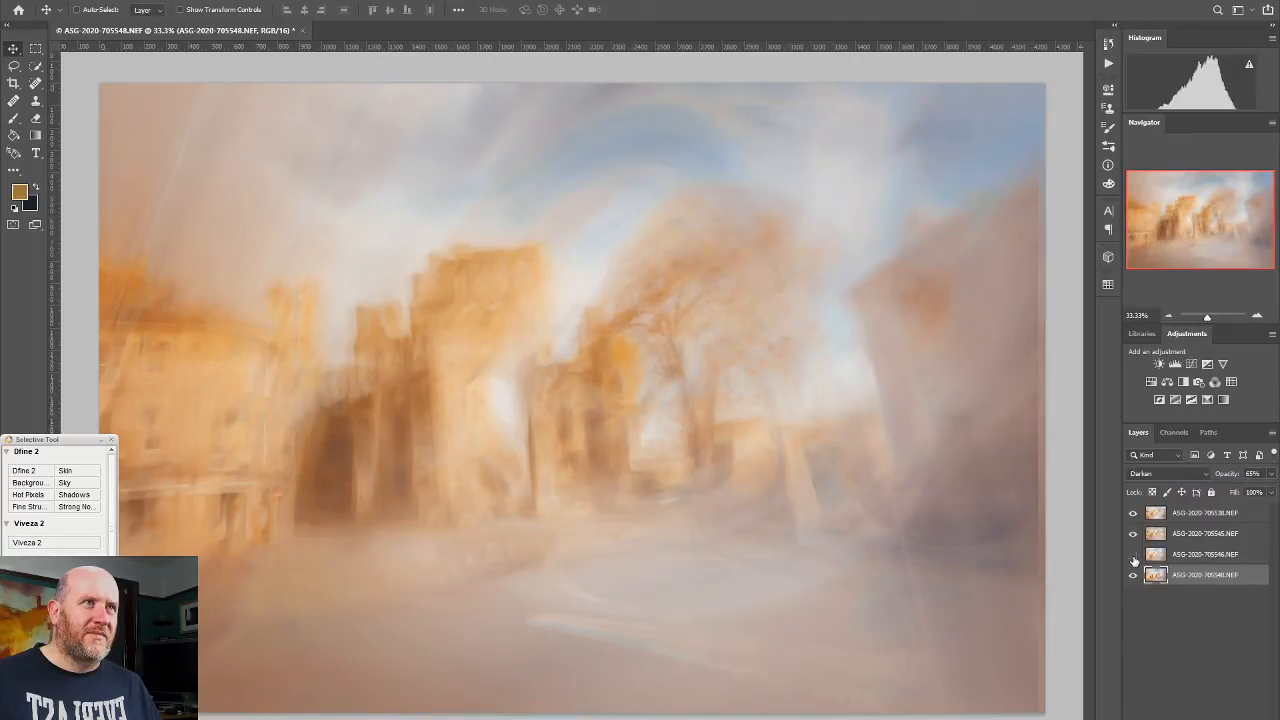
pyautogui.click(1133, 536)
pyautogui.click(1133, 536)
pyautogui.click(1133, 513)
pyautogui.click(1133, 513)
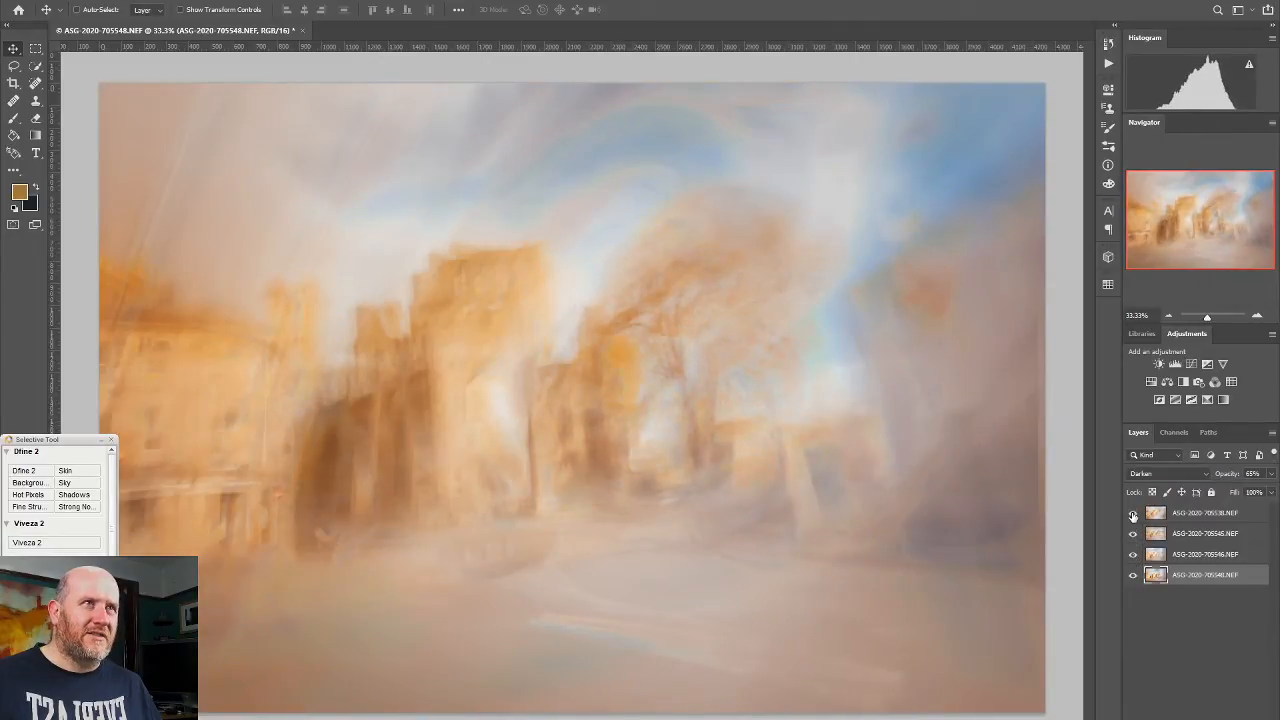
pyautogui.click(1133, 513)
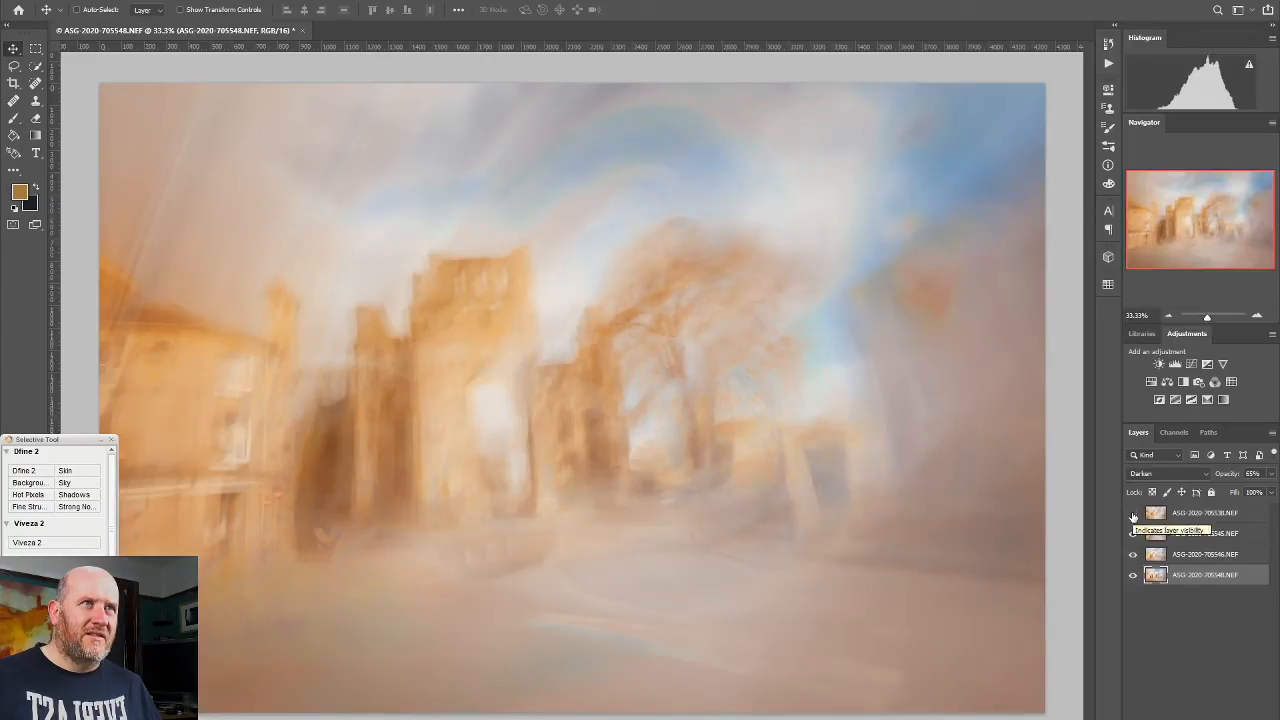
pyautogui.click(1133, 513)
pyautogui.click(1200, 513)
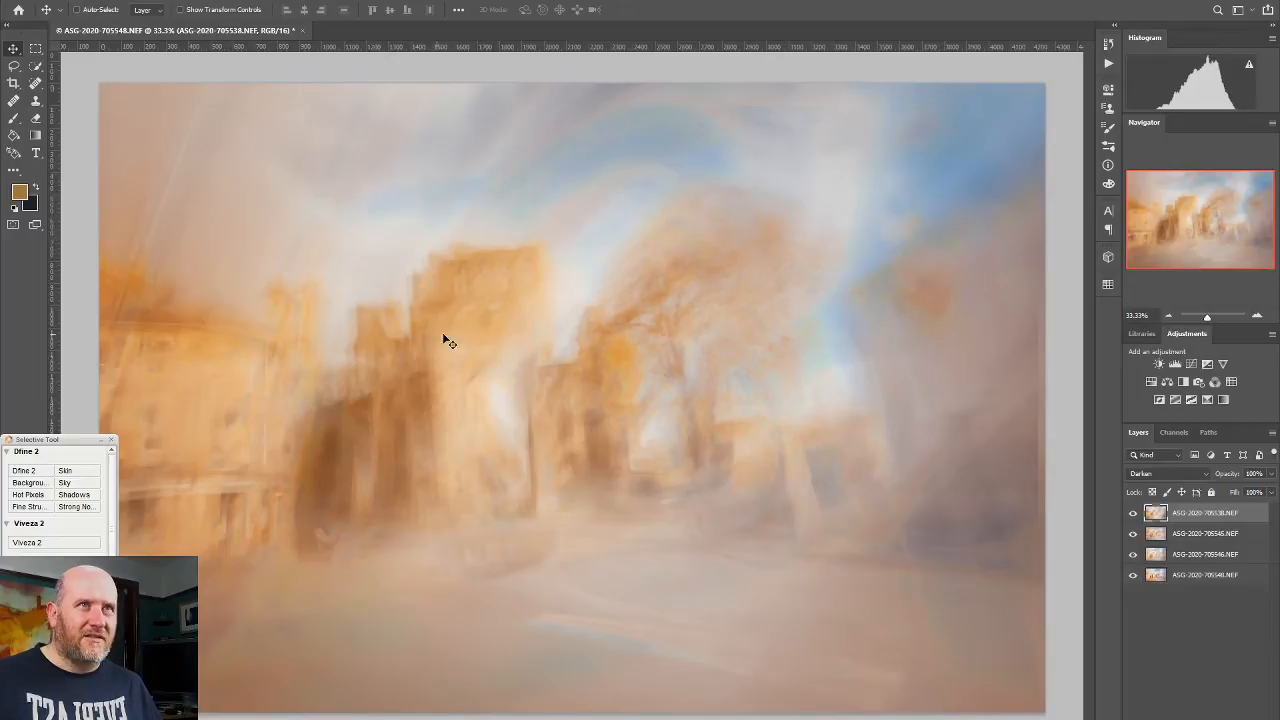
pyautogui.click(1133, 514)
pyautogui.click(1133, 514)
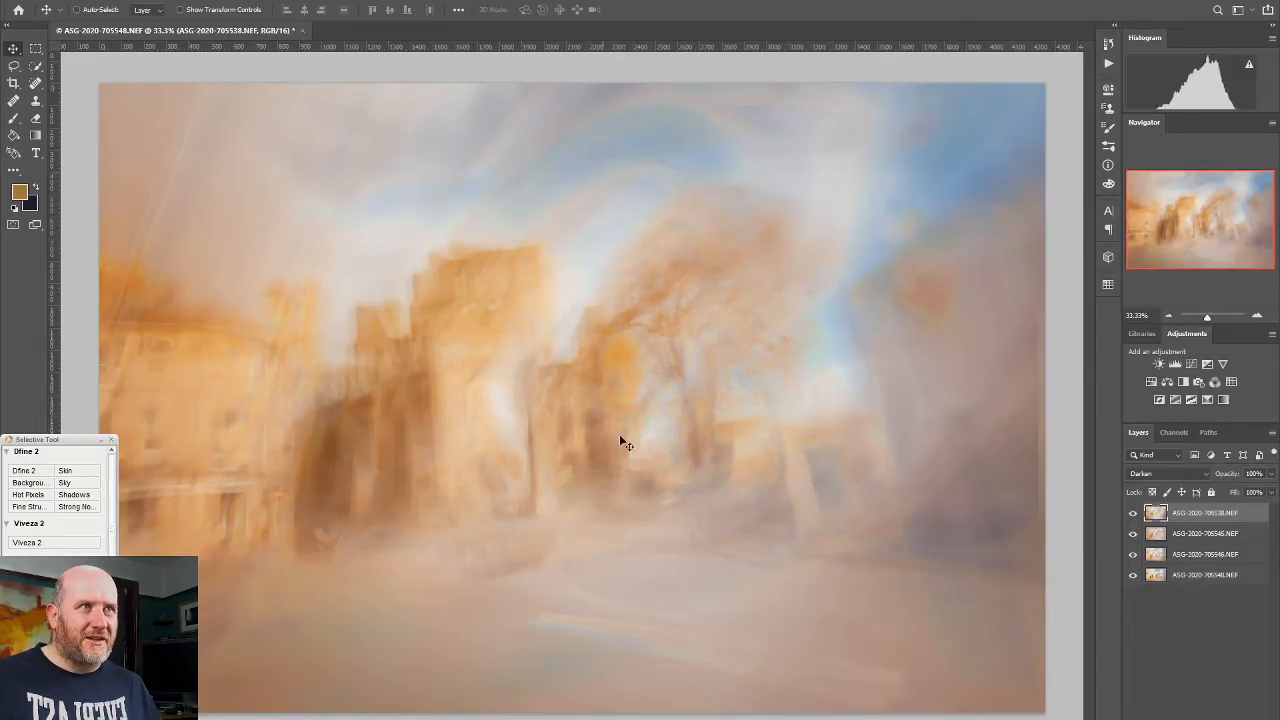
# Step: Add a layer mask to the top layer and erase its yellow patch over the ruins beside the central tree
pyautogui.click(1190, 716)
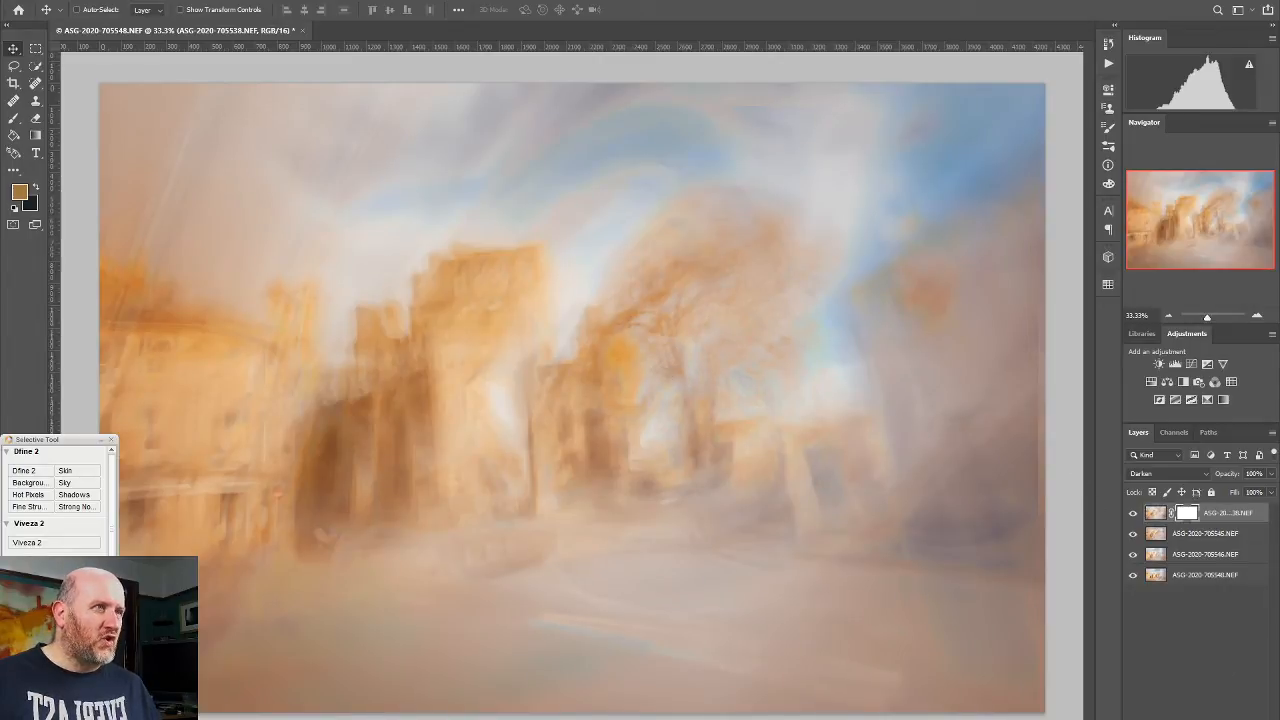
pyautogui.click(15, 119)
pyautogui.moveTo(675, 376)
pyautogui.mouseDown()
pyautogui.moveTo(619, 354)
pyautogui.moveTo(627, 410)
pyautogui.moveTo(617, 346)
pyautogui.moveTo(621, 404)
pyautogui.mouseUp()
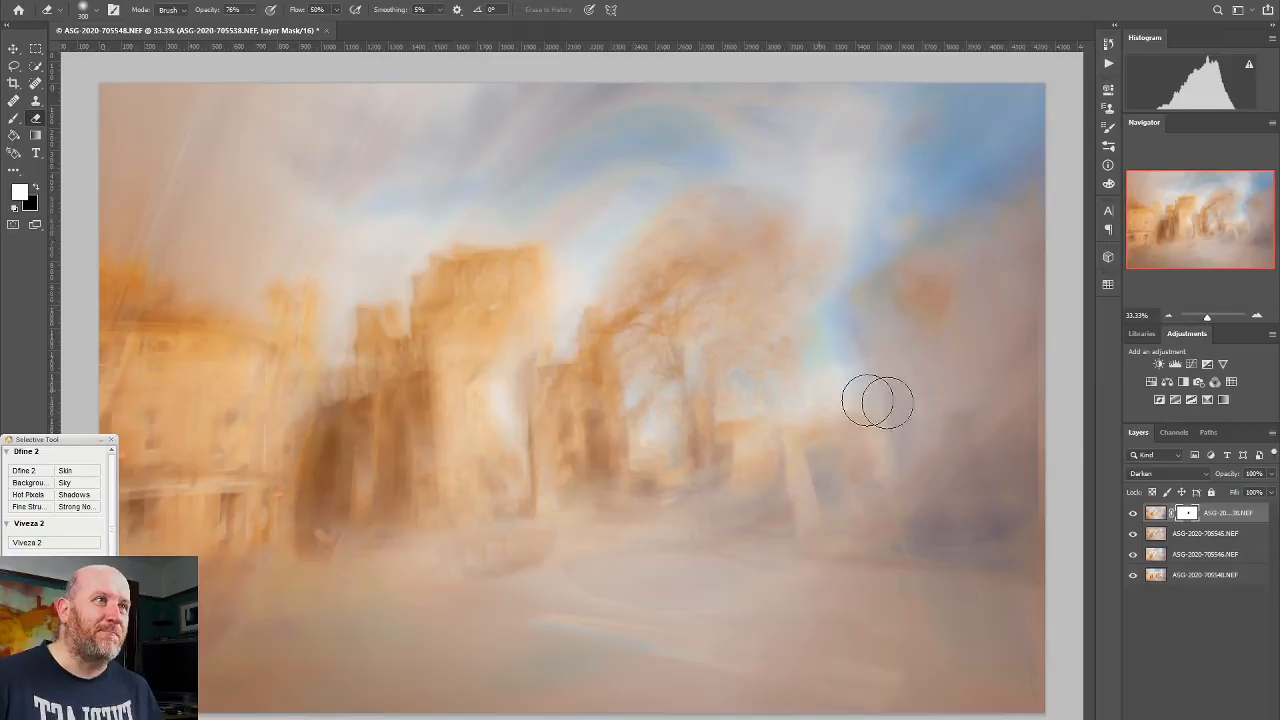
# Step: Hide and show the masked top layer repeatedly to judge its contribution to the blend
pyautogui.click(1134, 514)
pyautogui.click(1134, 514)
pyautogui.click(1134, 514)
pyautogui.click(1134, 514)
pyautogui.click(1135, 515)
pyautogui.click(1135, 515)
pyautogui.click(1135, 515)
pyautogui.click(1135, 515)
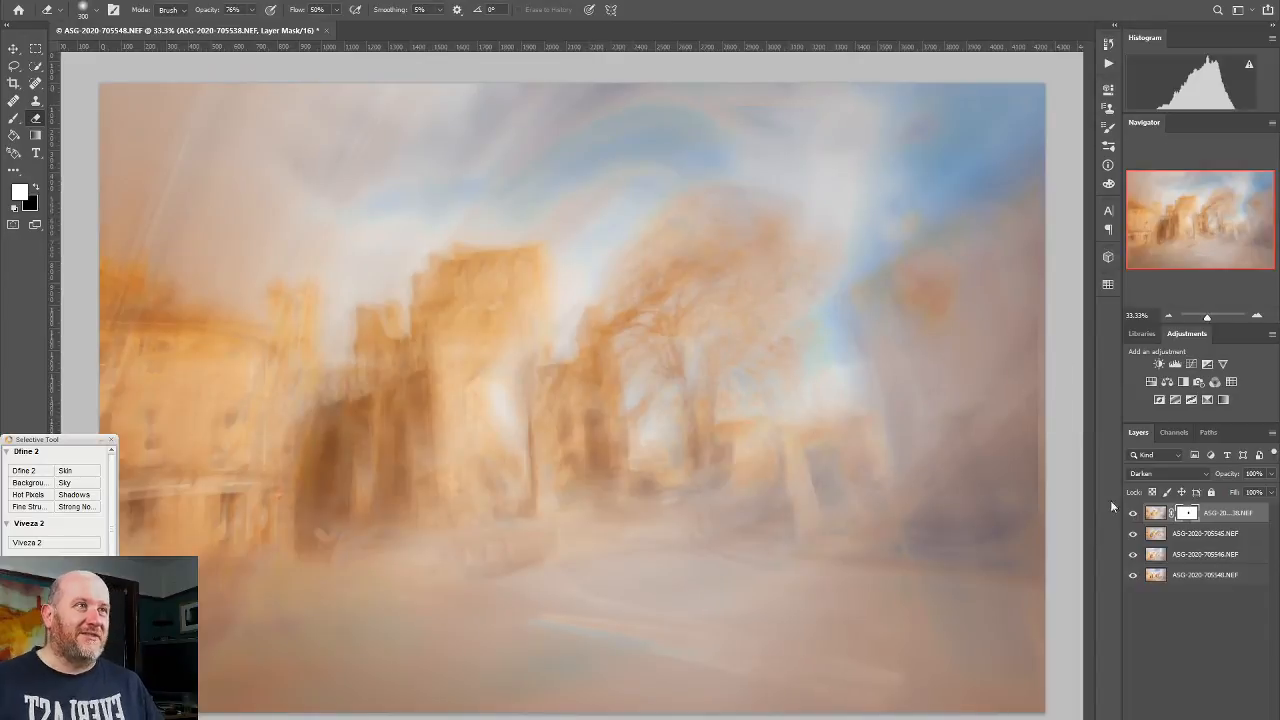
pyautogui.click(1132, 515)
pyautogui.click(1133, 514)
pyautogui.click(1133, 514)
pyautogui.click(1133, 514)
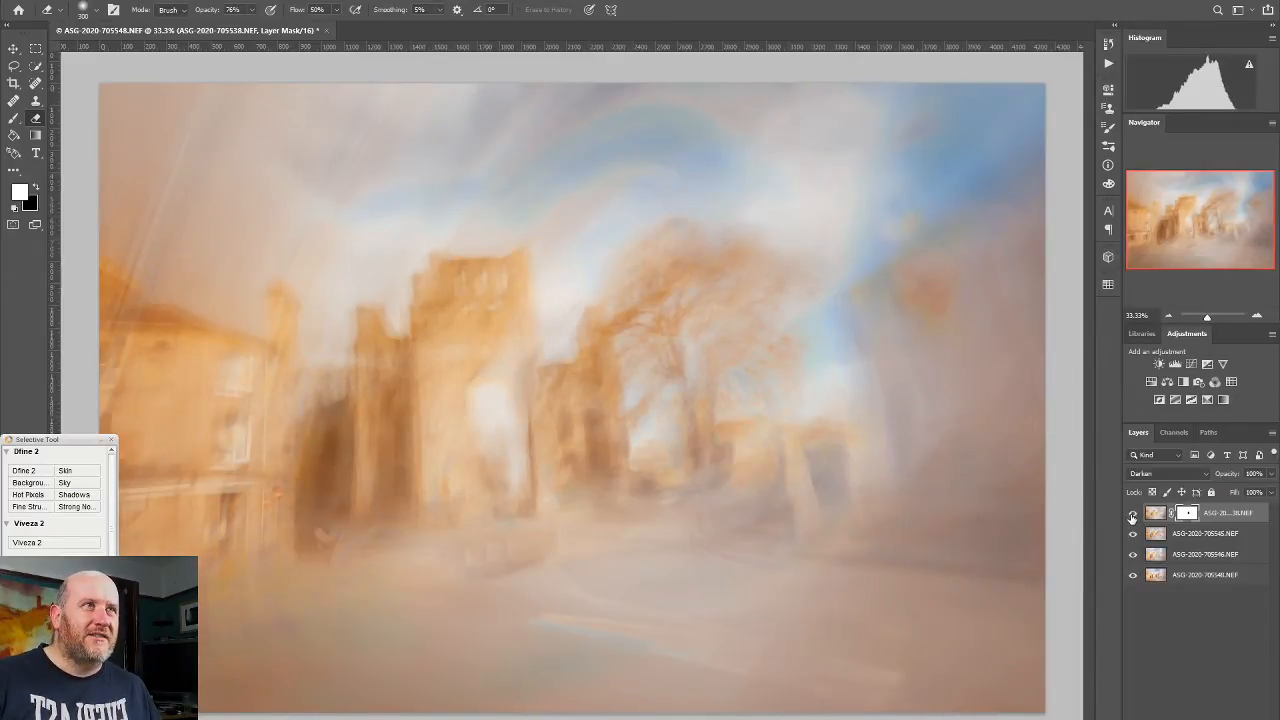
# Step: Add a Curves adjustment above the top layer, darkening the shadows, lifting the upper midtones and lowering the white point, and compare before and after
pyautogui.click(1155, 513)
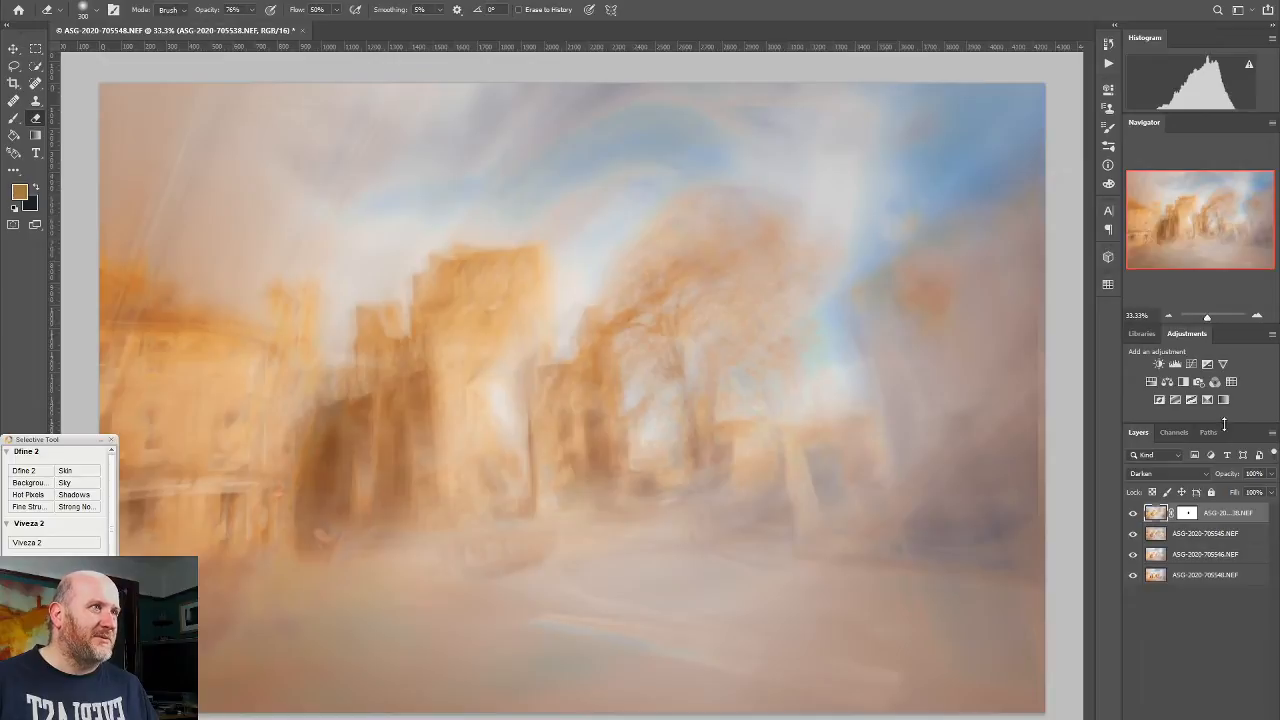
pyautogui.click(1191, 364)
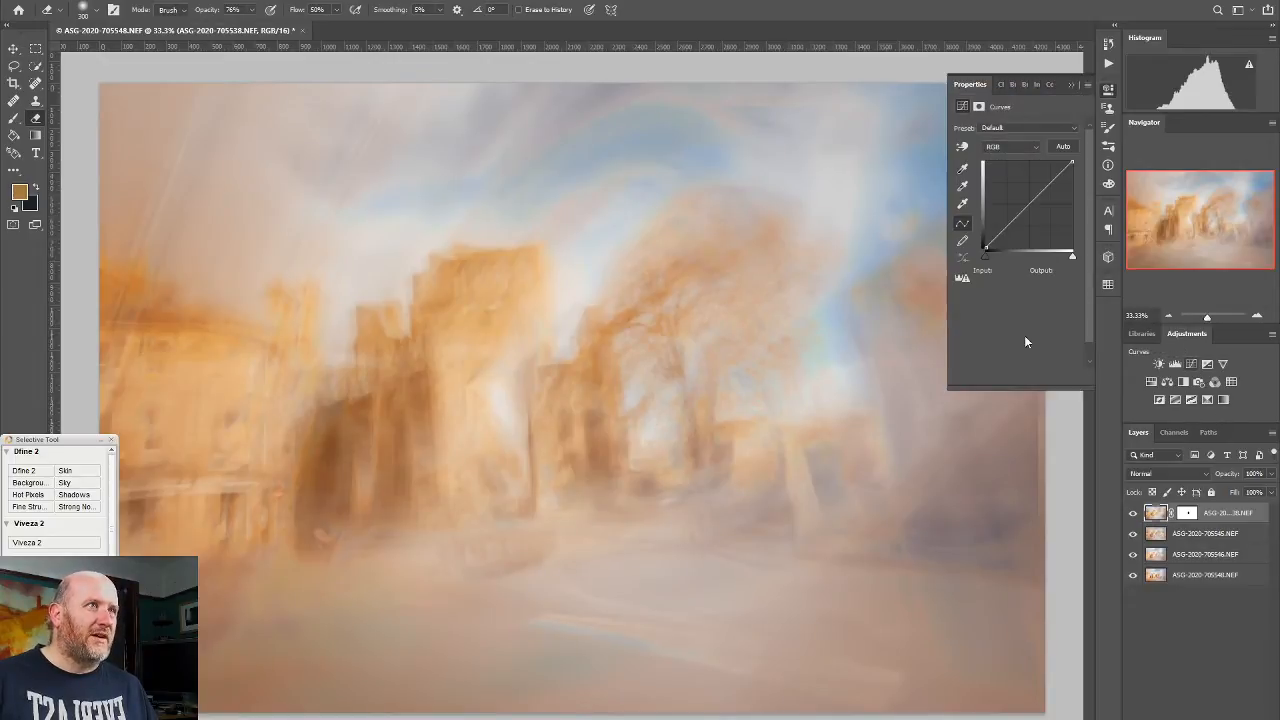
pyautogui.moveTo(1010, 223)
pyautogui.mouseDown()
pyautogui.moveTo(1008, 205)
pyautogui.moveTo(1010, 234)
pyautogui.mouseUp()
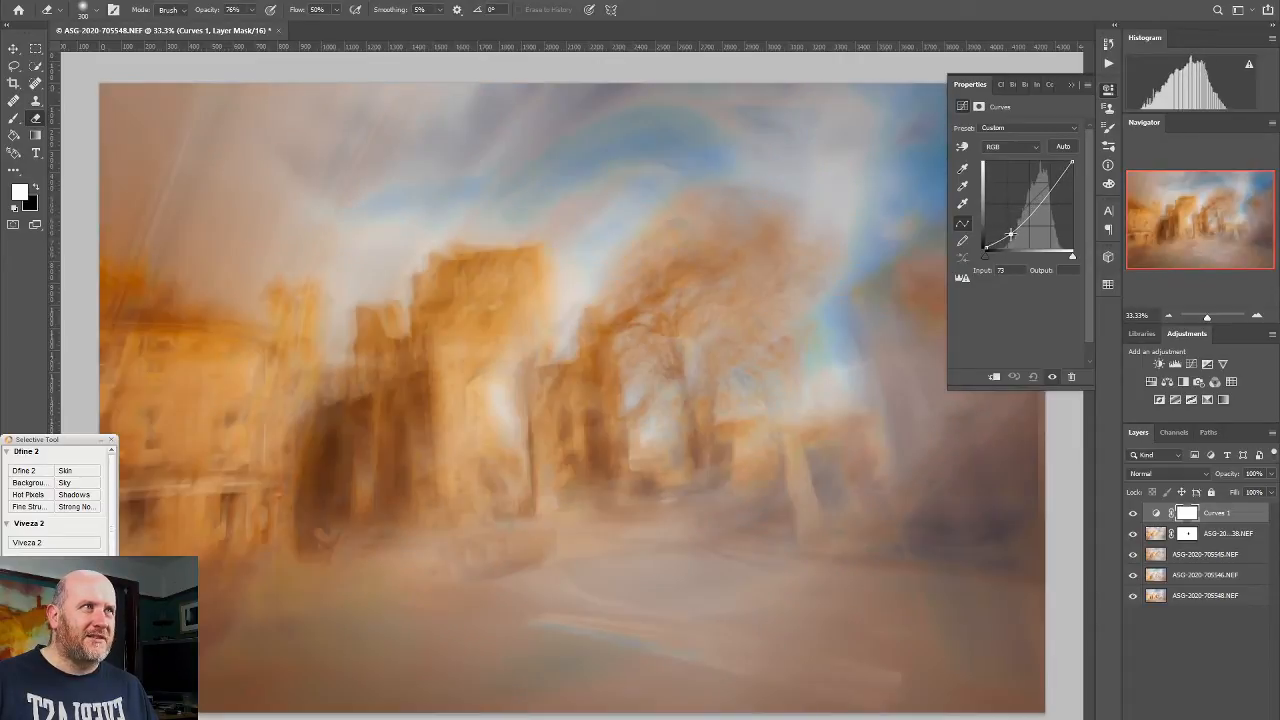
pyautogui.click(1041, 201)
pyautogui.moveTo(1041, 201); pyautogui.dragTo(1041, 195)
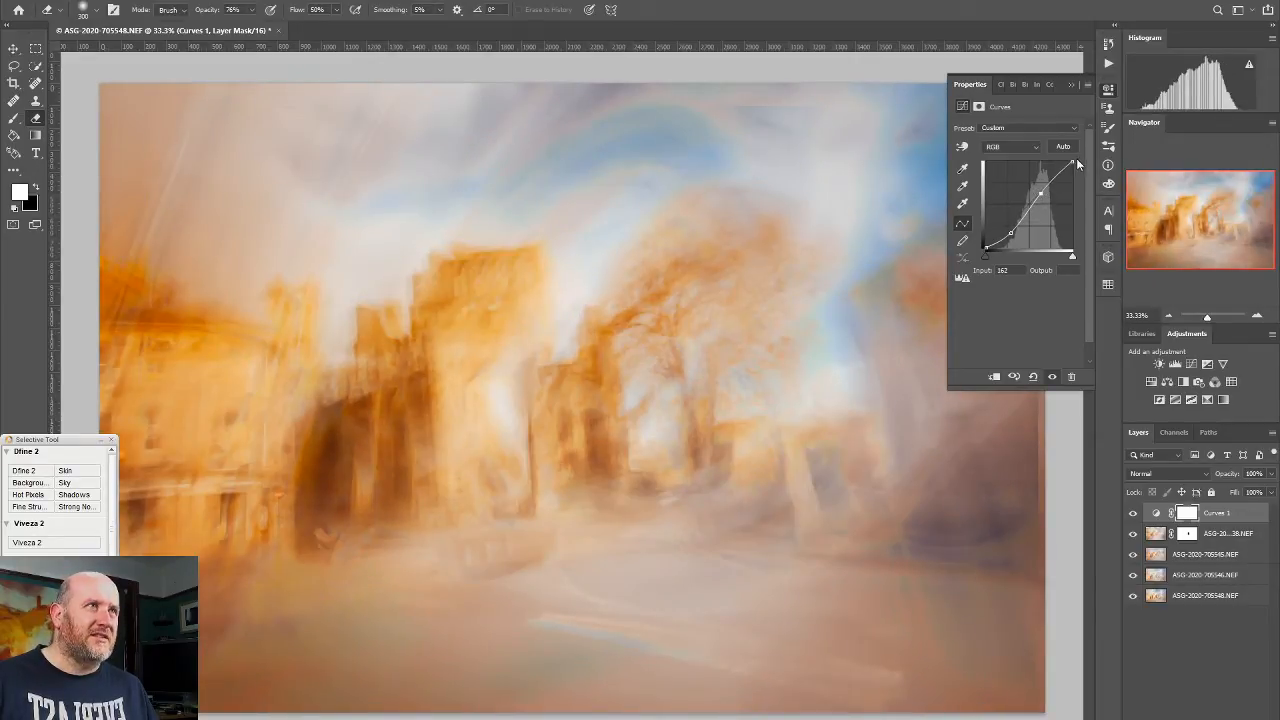
pyautogui.moveTo(1073, 159); pyautogui.dragTo(1082, 166)
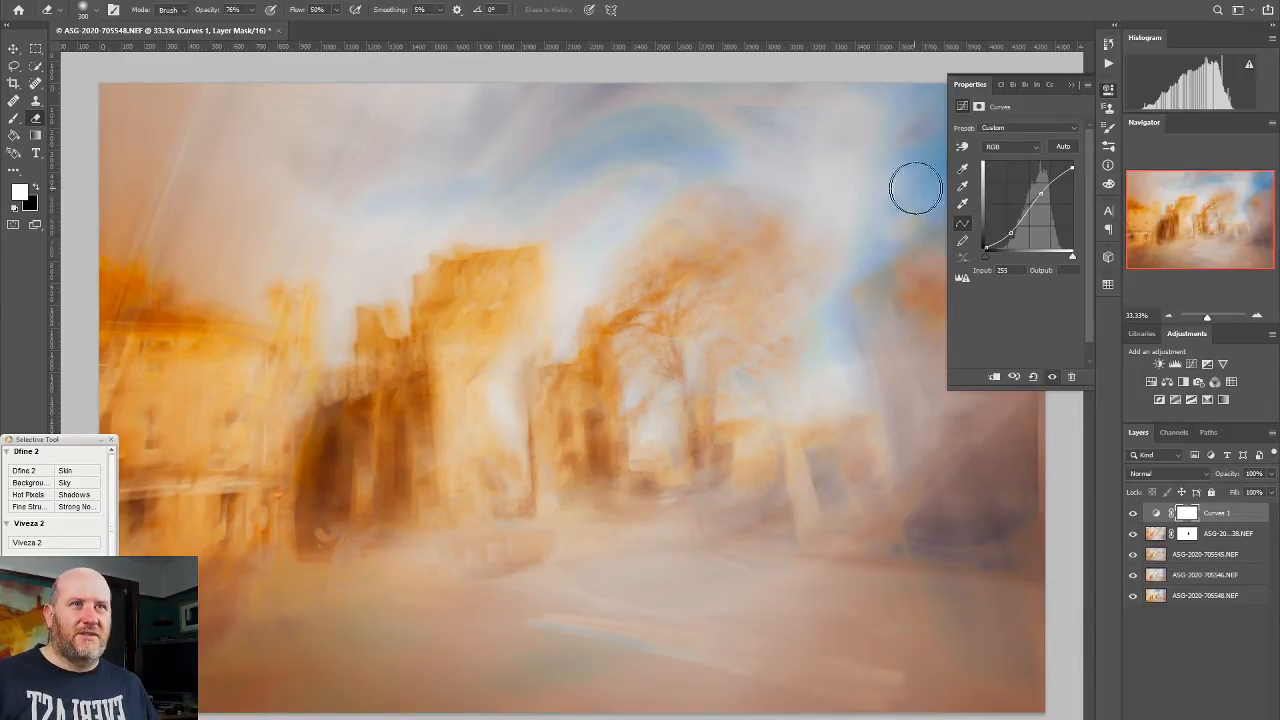
pyautogui.click(1108, 107)
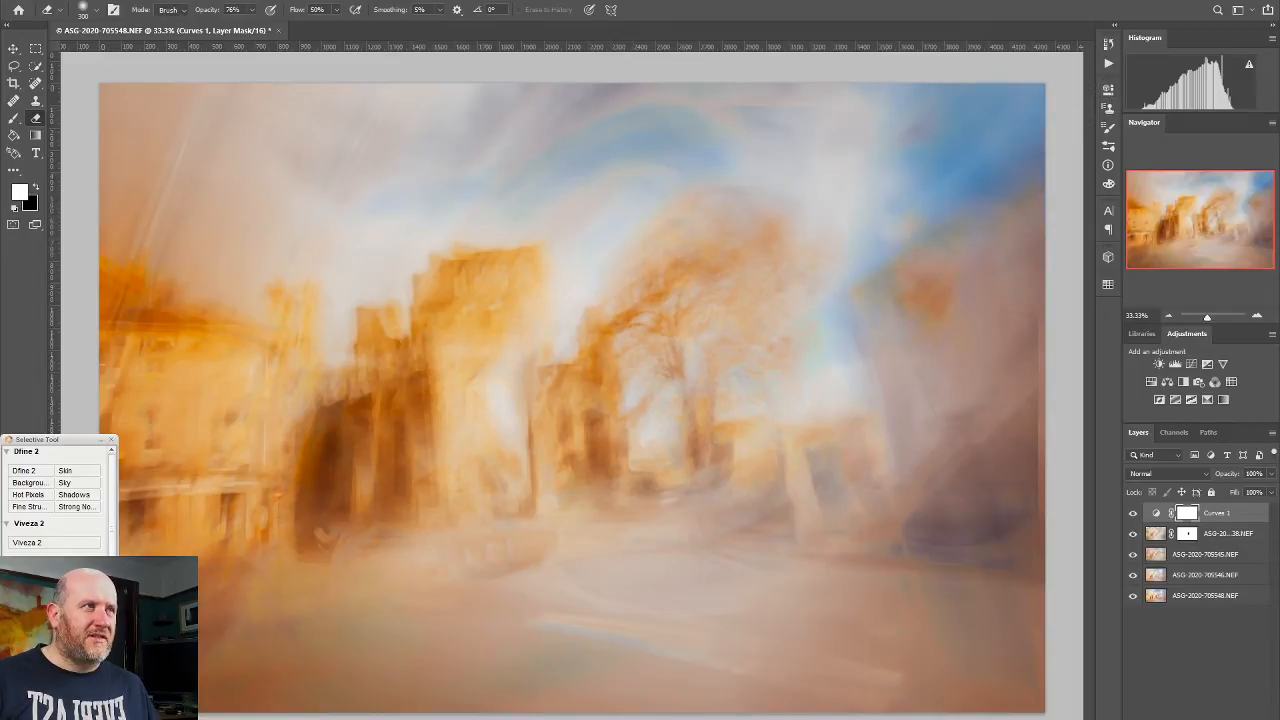
pyautogui.click(1133, 513)
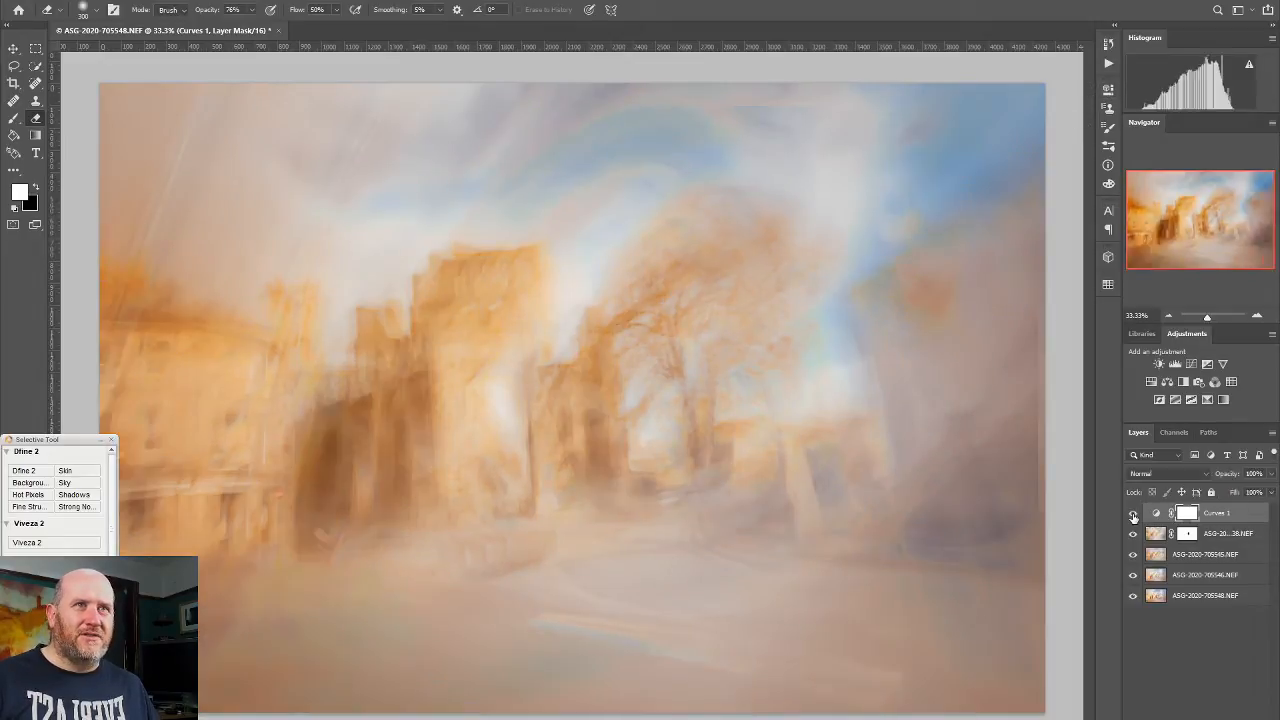
pyautogui.click(1133, 513)
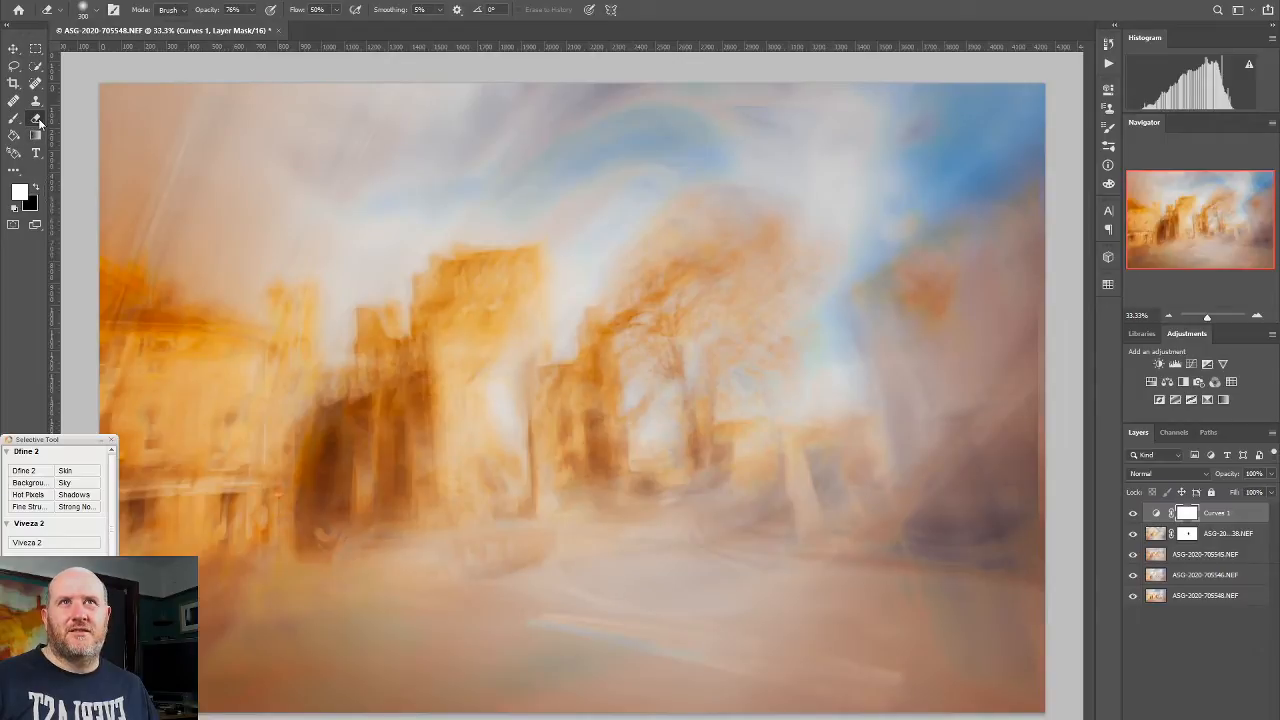
# Step: Set the Eraser to 41% opacity, enlarge it, and soften the Curves effect on its mask over the buildings left of the tower
pyautogui.click(251, 12)
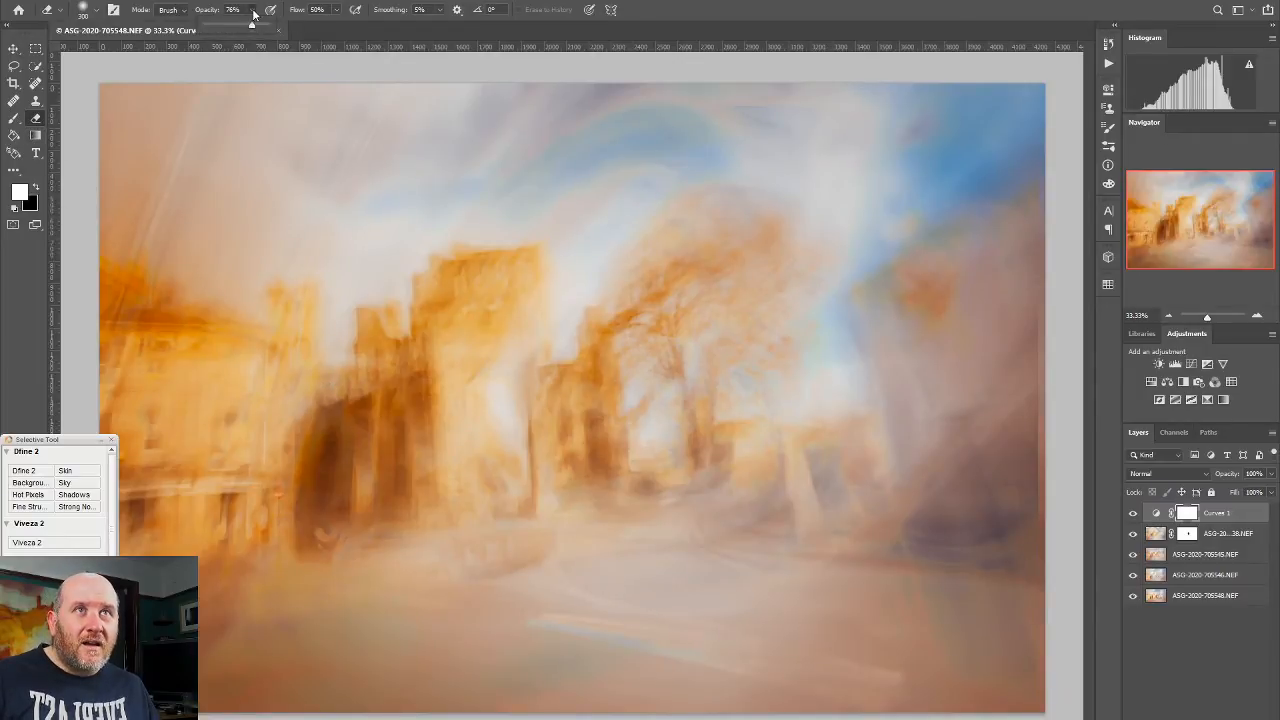
pyautogui.click(230, 27)
pyautogui.click(338, 9)
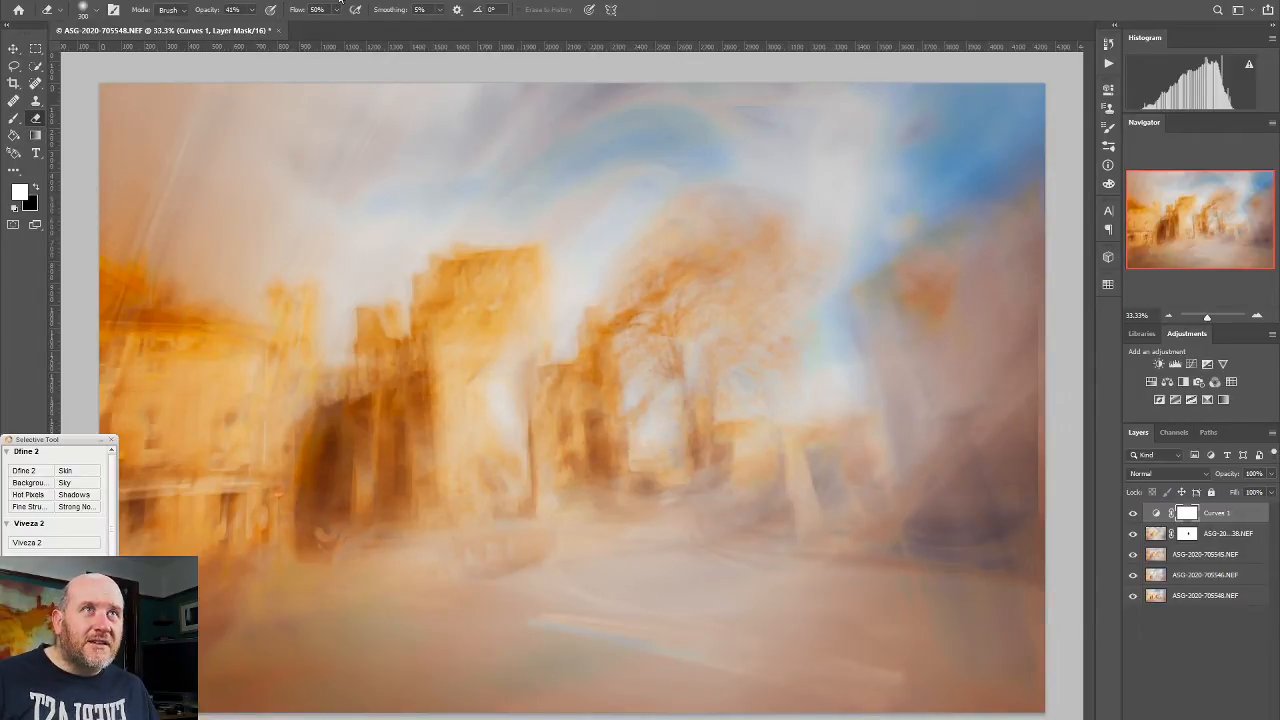
pyautogui.press(']')
pyautogui.press(']')
pyautogui.press(']')
pyautogui.press(']')
pyautogui.press(']')
pyautogui.press(']')
pyautogui.press(']')
pyautogui.press(']')
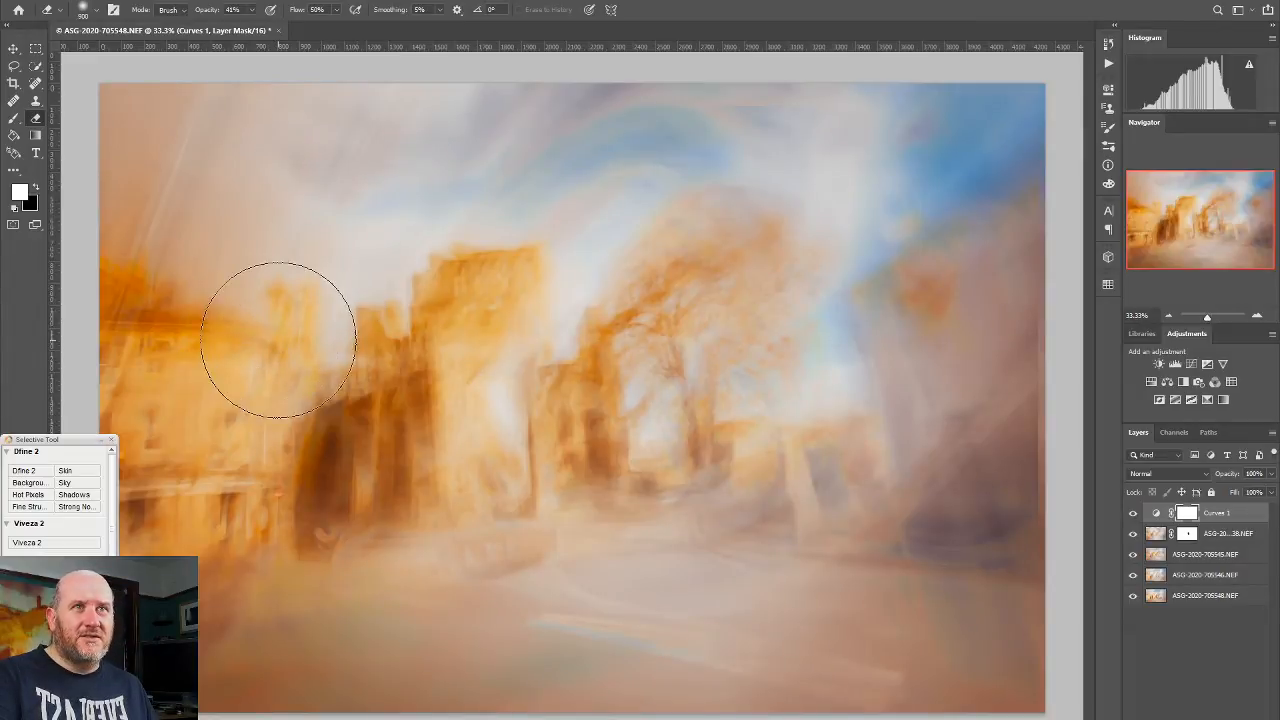
pyautogui.moveTo(273, 374)
pyautogui.mouseDown()
pyautogui.moveTo(348, 530)
pyautogui.moveTo(320, 515)
pyautogui.moveTo(312, 530)
pyautogui.moveTo(300, 429)
pyautogui.moveTo(246, 443)
pyautogui.moveTo(283, 406)
pyautogui.moveTo(261, 446)
pyautogui.mouseUp()
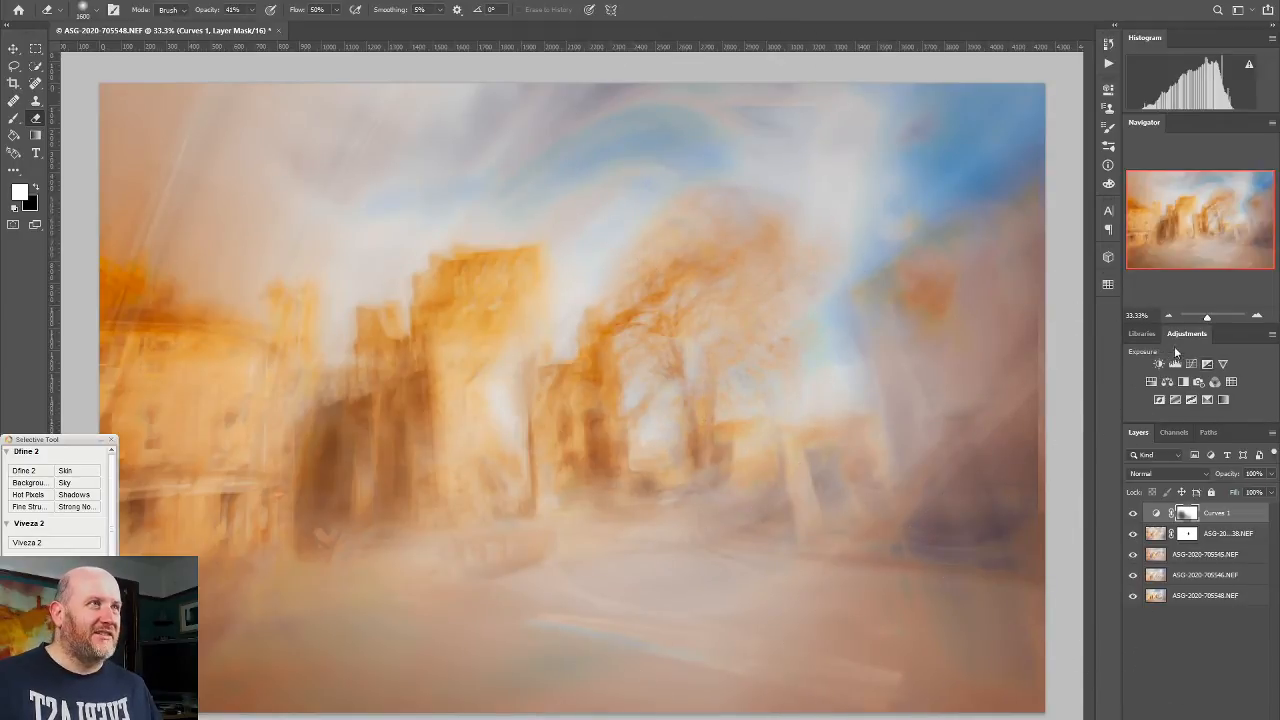
# Step: Add a Hue/Saturation adjustment with Hue +2, Saturation 0 and Lightness +7
pyautogui.click(1149, 384)
pyautogui.moveTo(1017, 180)
pyautogui.mouseDown()
pyautogui.moveTo(1002, 179)
pyautogui.moveTo(1018, 185)
pyautogui.mouseUp()
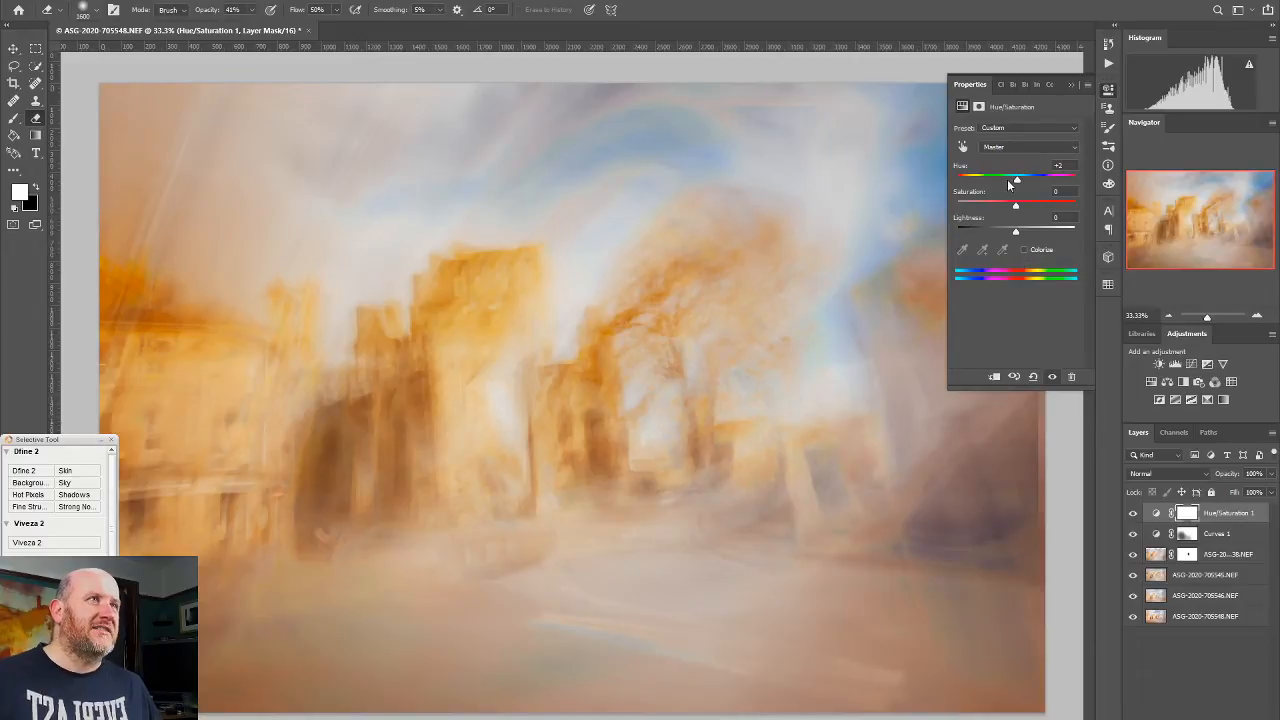
pyautogui.moveTo(1017, 204); pyautogui.dragTo(1021, 236)
pyautogui.doubleClick(971, 194)
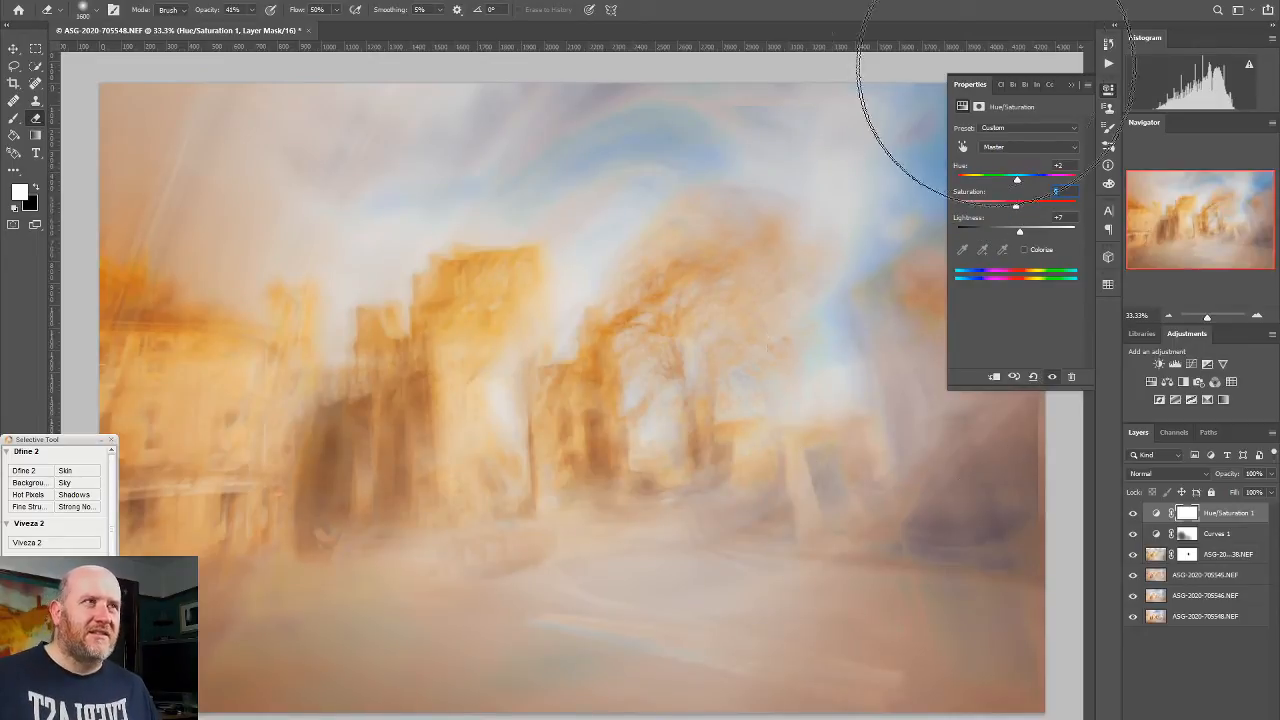
pyautogui.click(1109, 88)
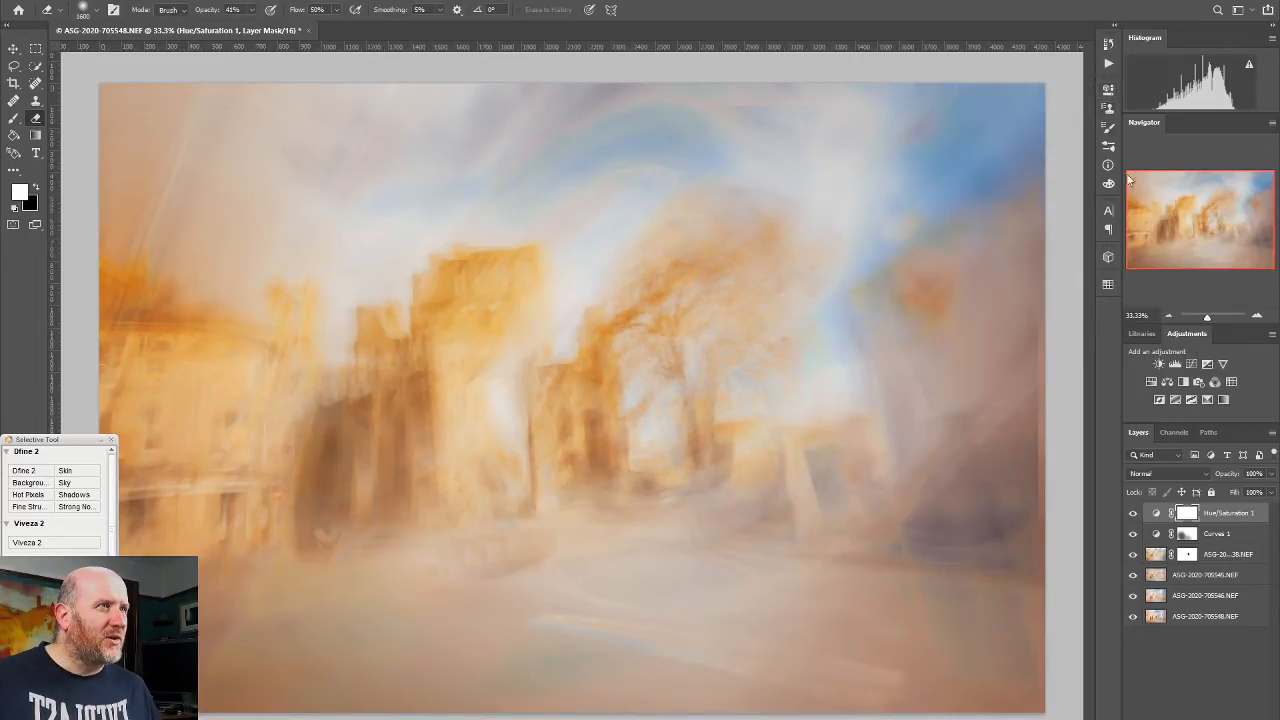
# Step: Add a Color Balance adjustment and set its midtones to Cyan-Red +2, Magenta-Green -1 and Yellow-Blue +9
pyautogui.click(1166, 389)
pyautogui.moveTo(1002, 183); pyautogui.dragTo(1005, 186)
pyautogui.moveTo(997, 185)
pyautogui.mouseDown()
pyautogui.moveTo(992, 163)
pyautogui.moveTo(1004, 163)
pyautogui.moveTo(989, 163)
pyautogui.moveTo(1000, 163)
pyautogui.mouseUp()
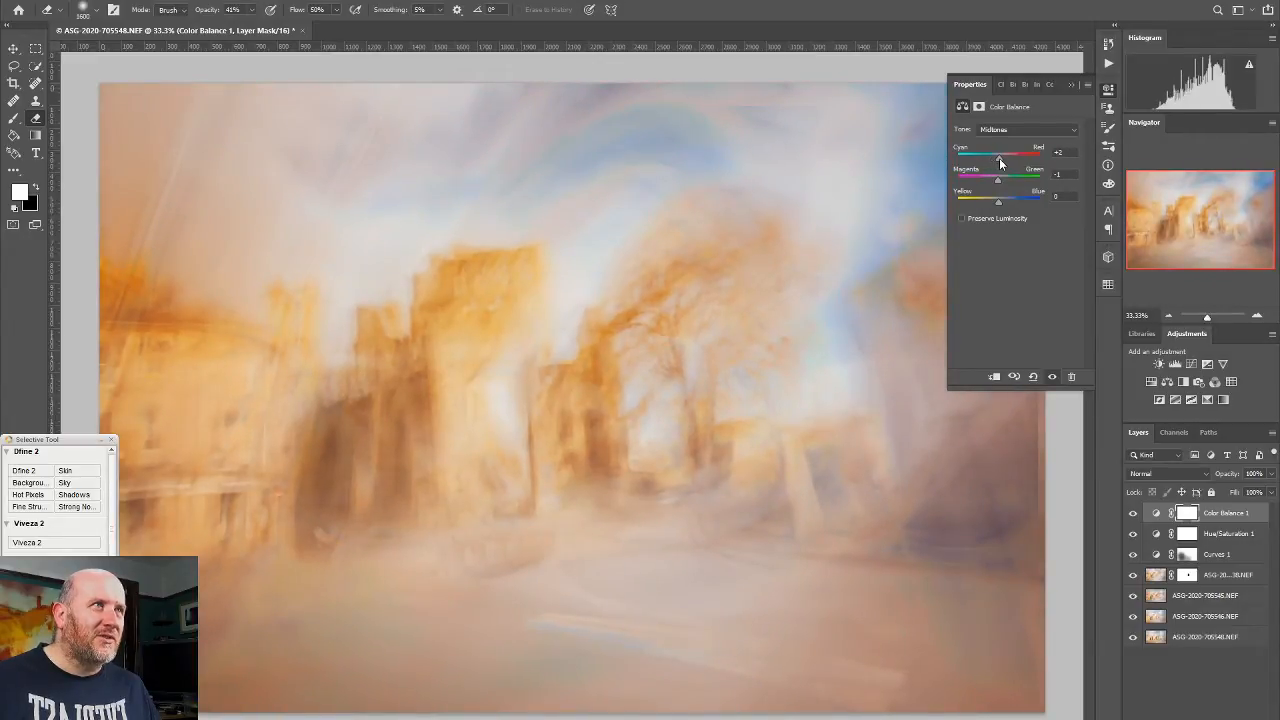
pyautogui.moveTo(997, 201); pyautogui.dragTo(1003, 206)
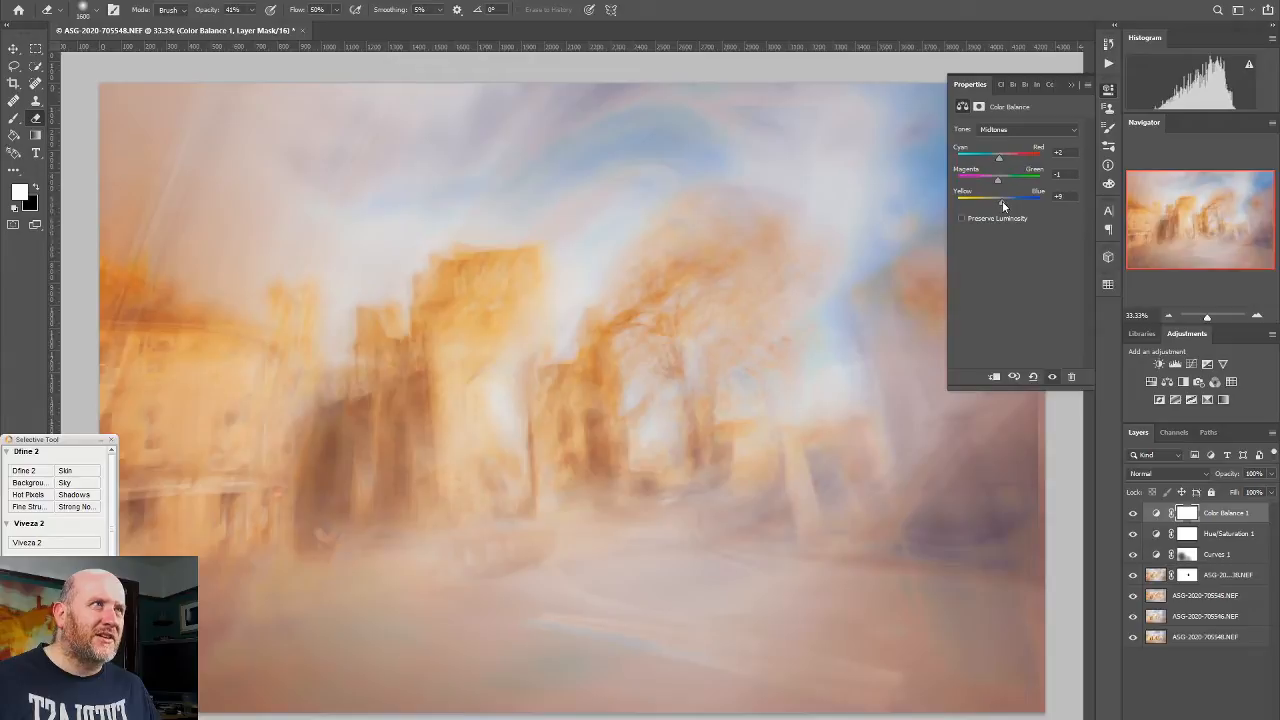
# Step: Set the Color Balance highlights to Yellow-Blue +1
pyautogui.click(1003, 131)
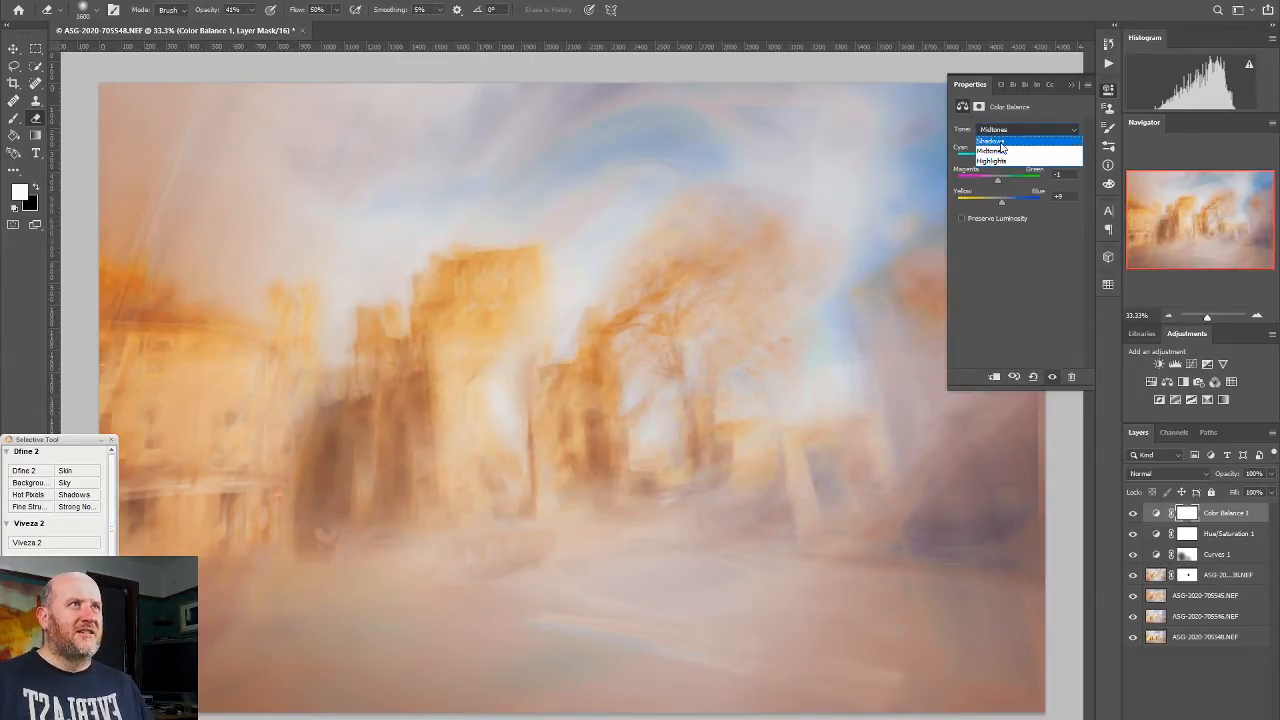
pyautogui.click(1001, 161)
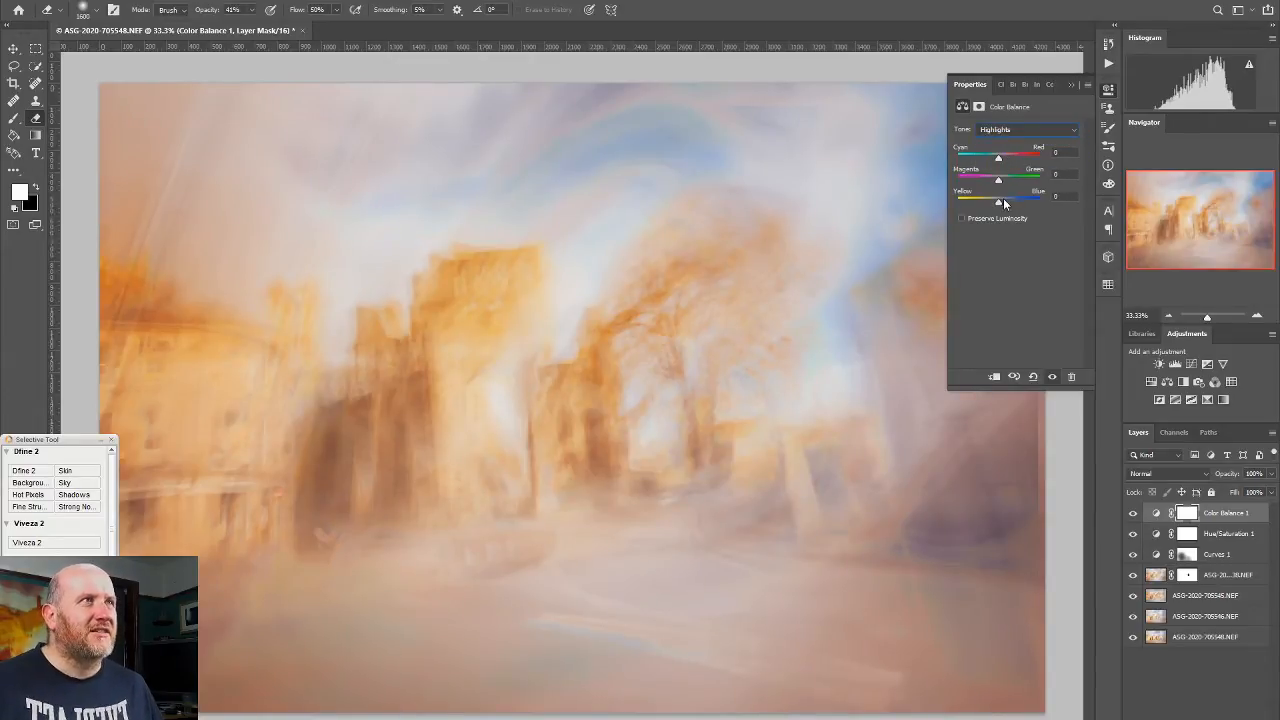
pyautogui.moveTo(1001, 206)
pyautogui.mouseDown()
pyautogui.moveTo(1021, 206)
pyautogui.moveTo(986, 206)
pyautogui.moveTo(1000, 206)
pyautogui.mouseUp()
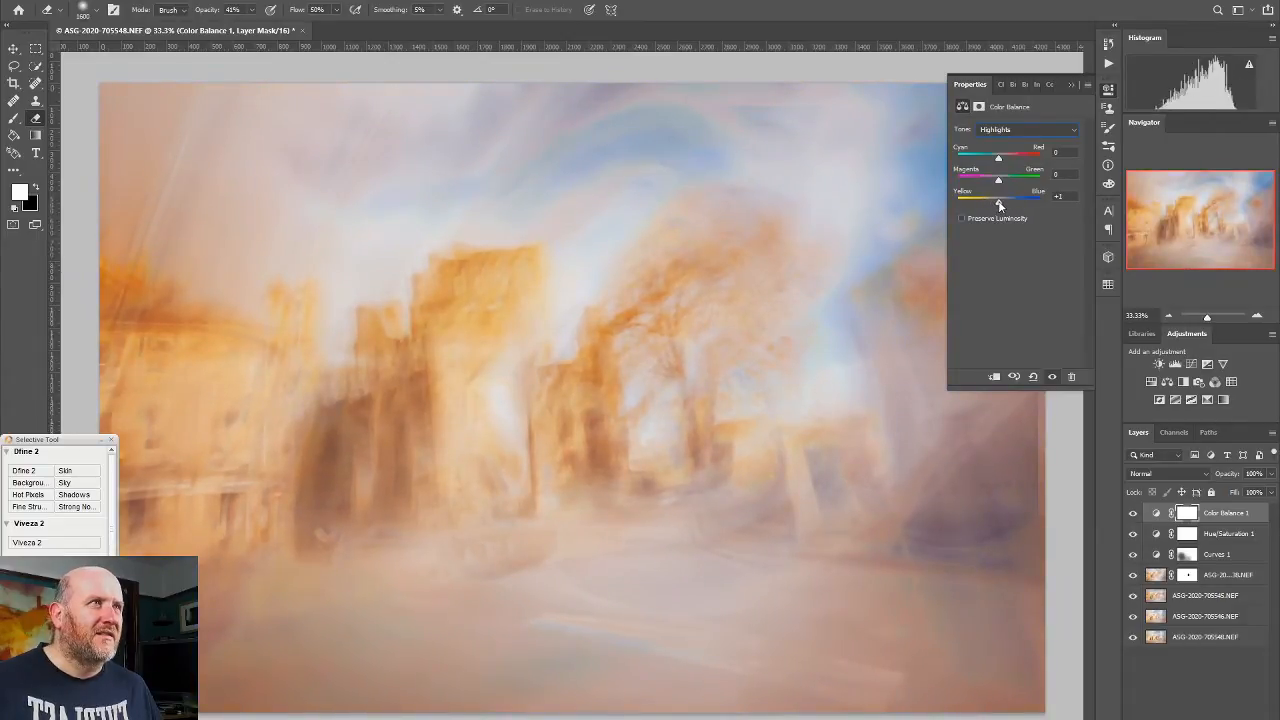
# Step: Set the Color Balance shadows to Cyan-Red +11, Magenta-Green +2 and Yellow-Blue +6, and compare the image with and without the adjustment
pyautogui.click(1002, 131)
pyautogui.click(998, 141)
pyautogui.moveTo(999, 200)
pyautogui.mouseDown()
pyautogui.moveTo(985, 204)
pyautogui.moveTo(1011, 207)
pyautogui.moveTo(988, 187)
pyautogui.moveTo(1000, 187)
pyautogui.mouseUp()
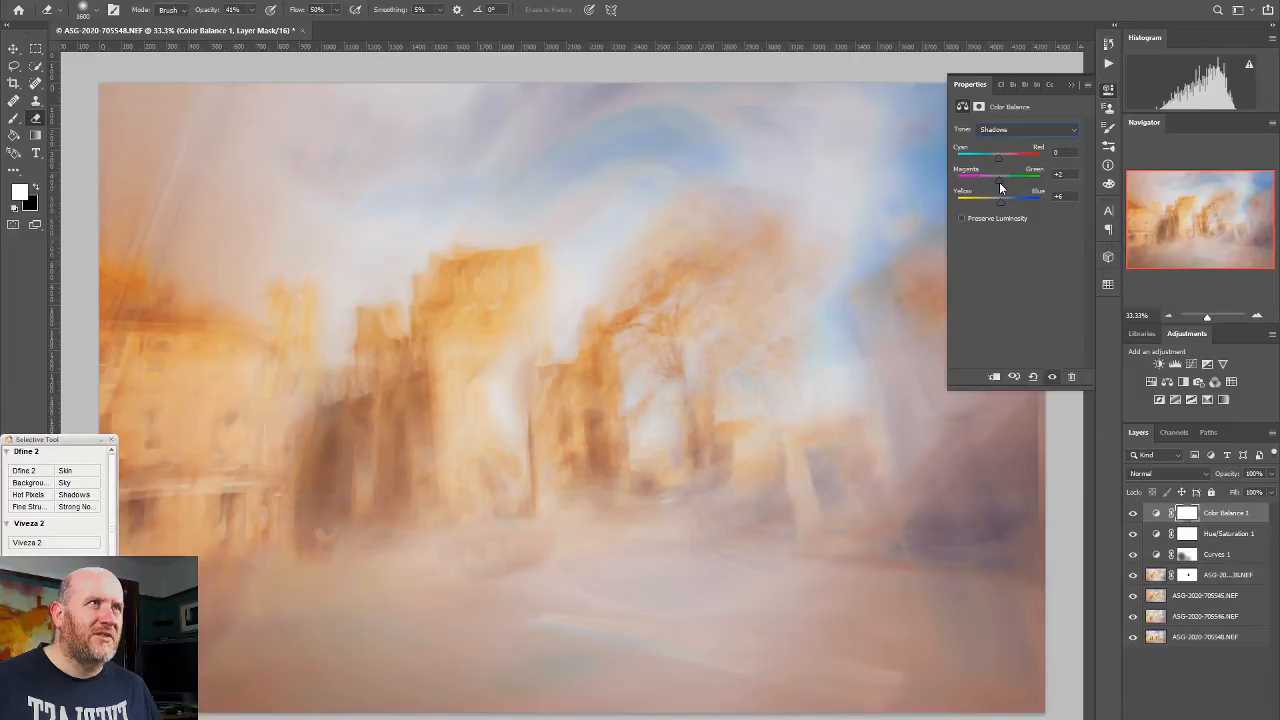
pyautogui.moveTo(1001, 161)
pyautogui.mouseDown()
pyautogui.moveTo(987, 161)
pyautogui.moveTo(1004, 163)
pyautogui.mouseUp()
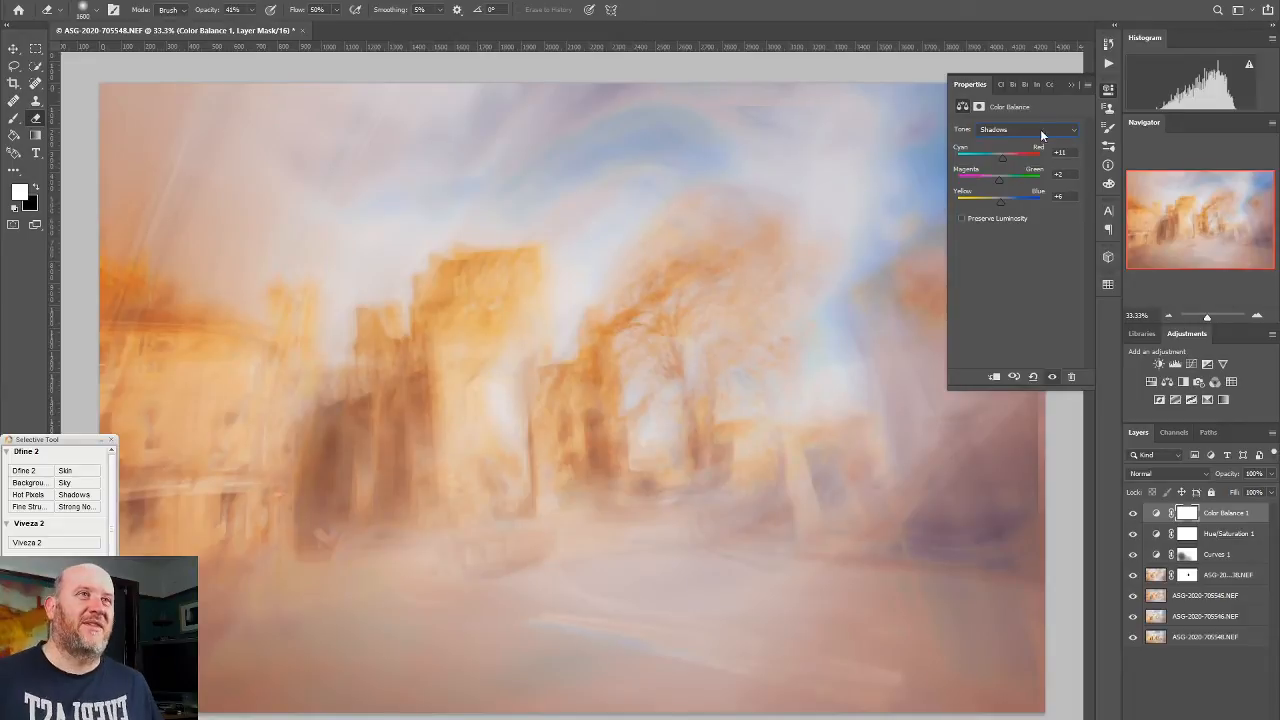
pyautogui.click(1133, 513)
pyautogui.click(1133, 513)
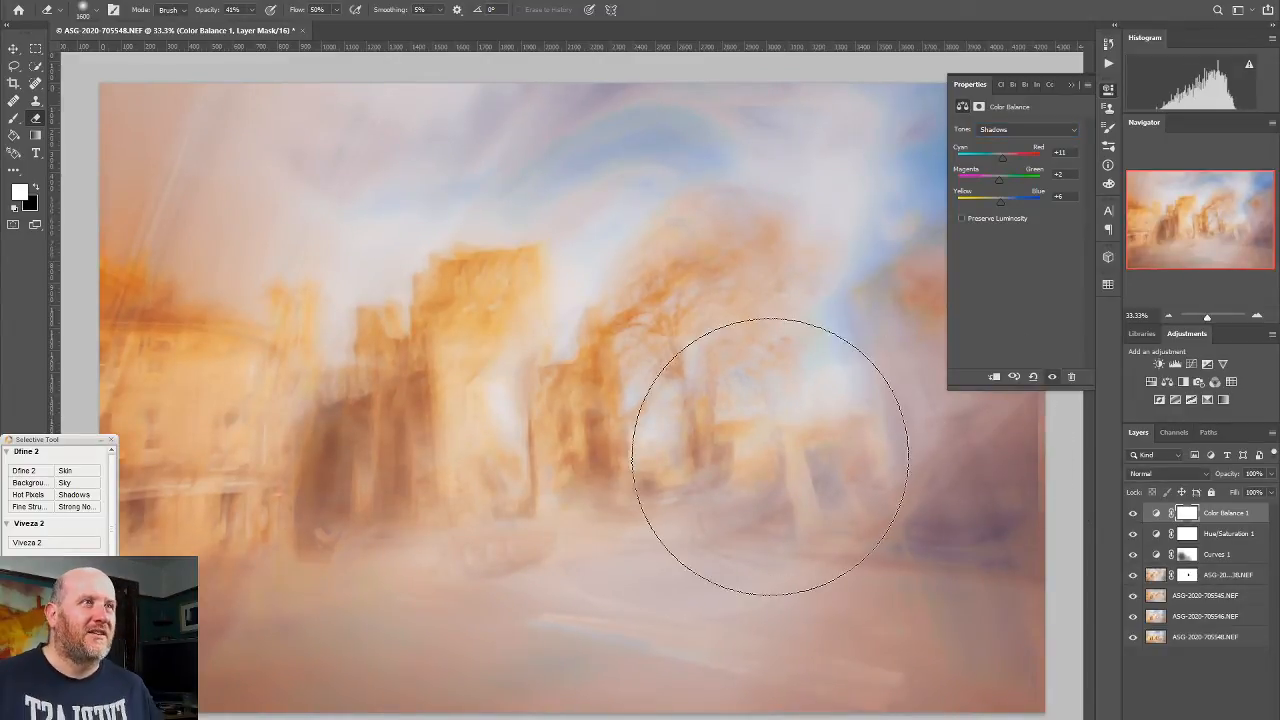
pyautogui.click(1110, 90)
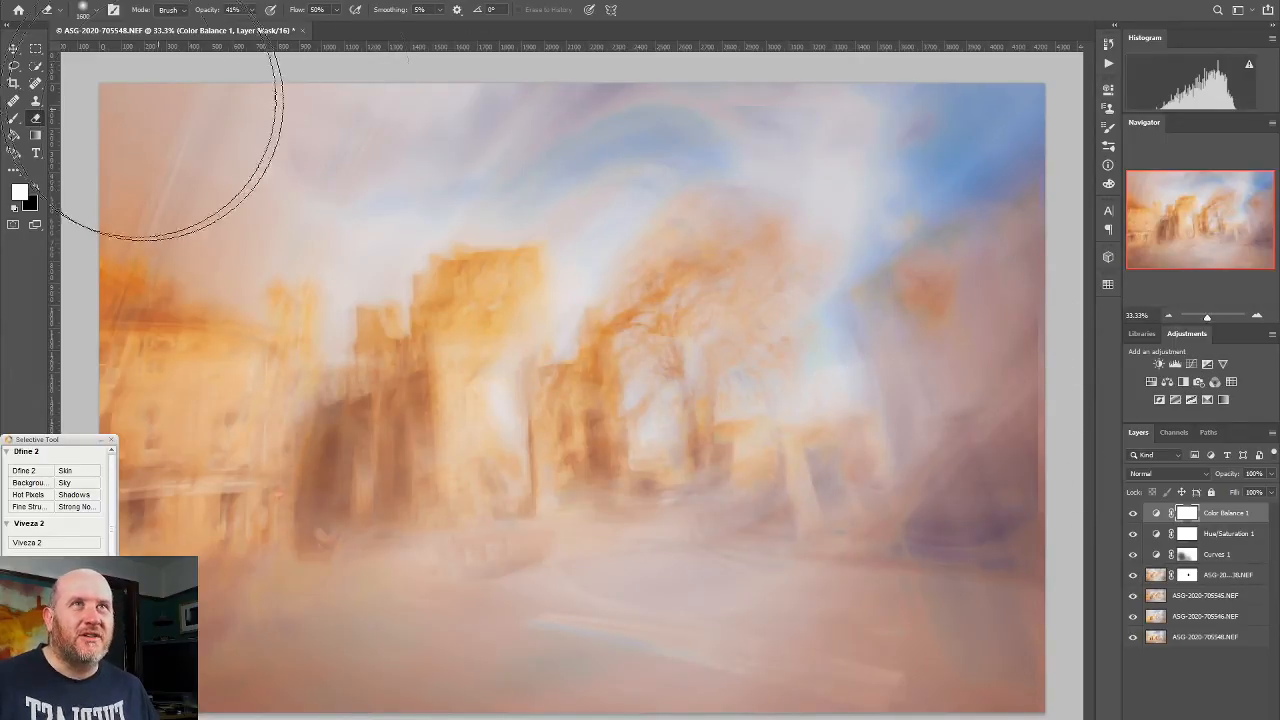
# Step: Crop the image slightly to trim the uneven edges around the composite
pyautogui.click(14, 83)
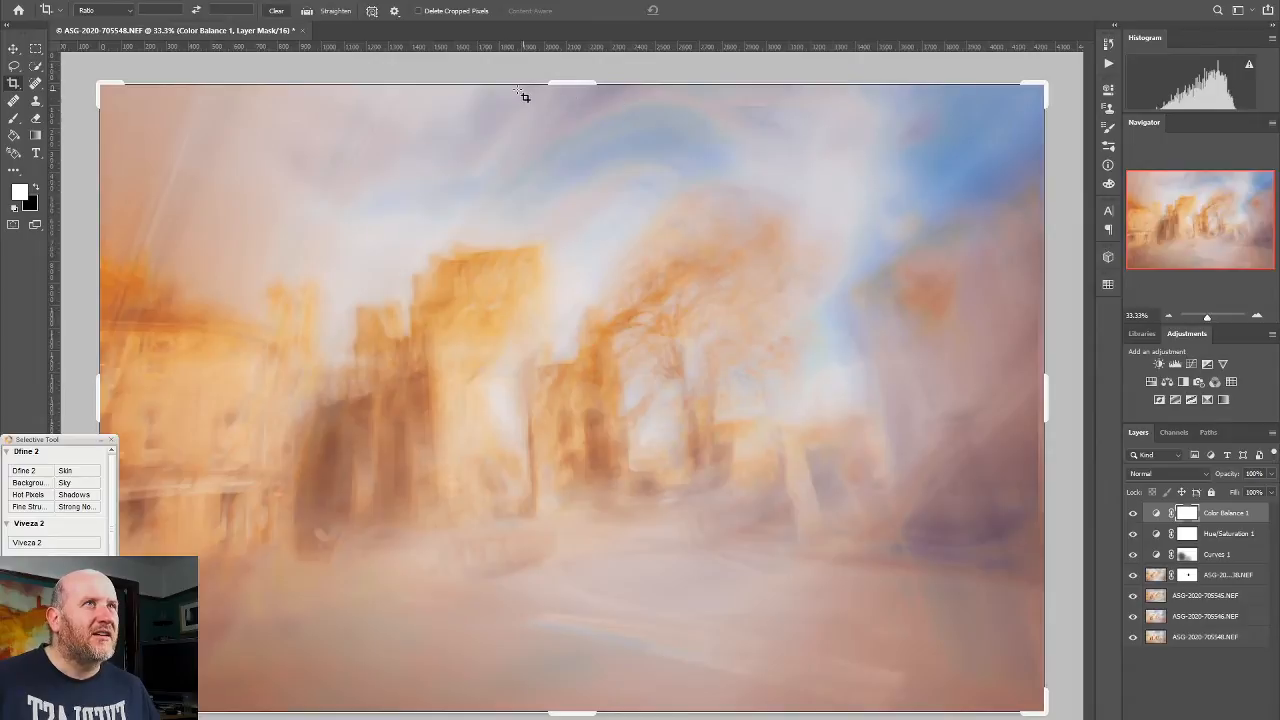
pyautogui.moveTo(567, 85); pyautogui.dragTo(567, 95)
pyautogui.moveTo(1048, 391); pyautogui.dragTo(1045, 391)
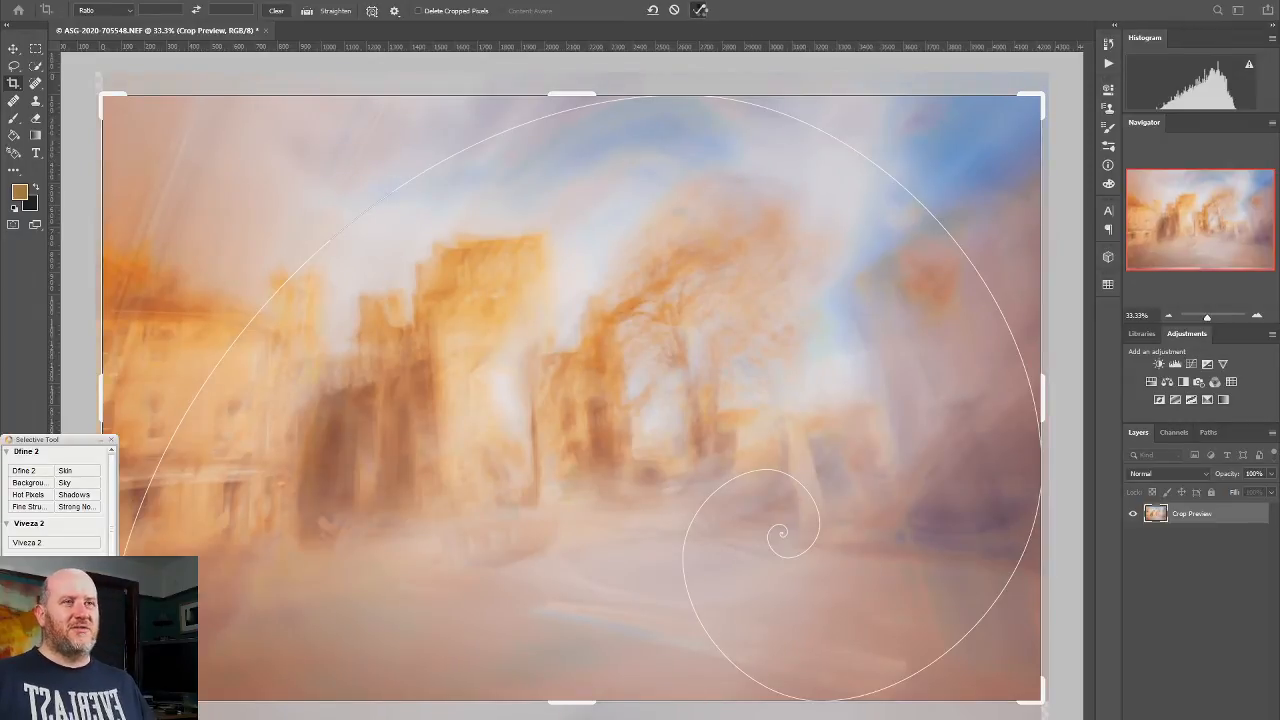
pyautogui.click(700, 10)
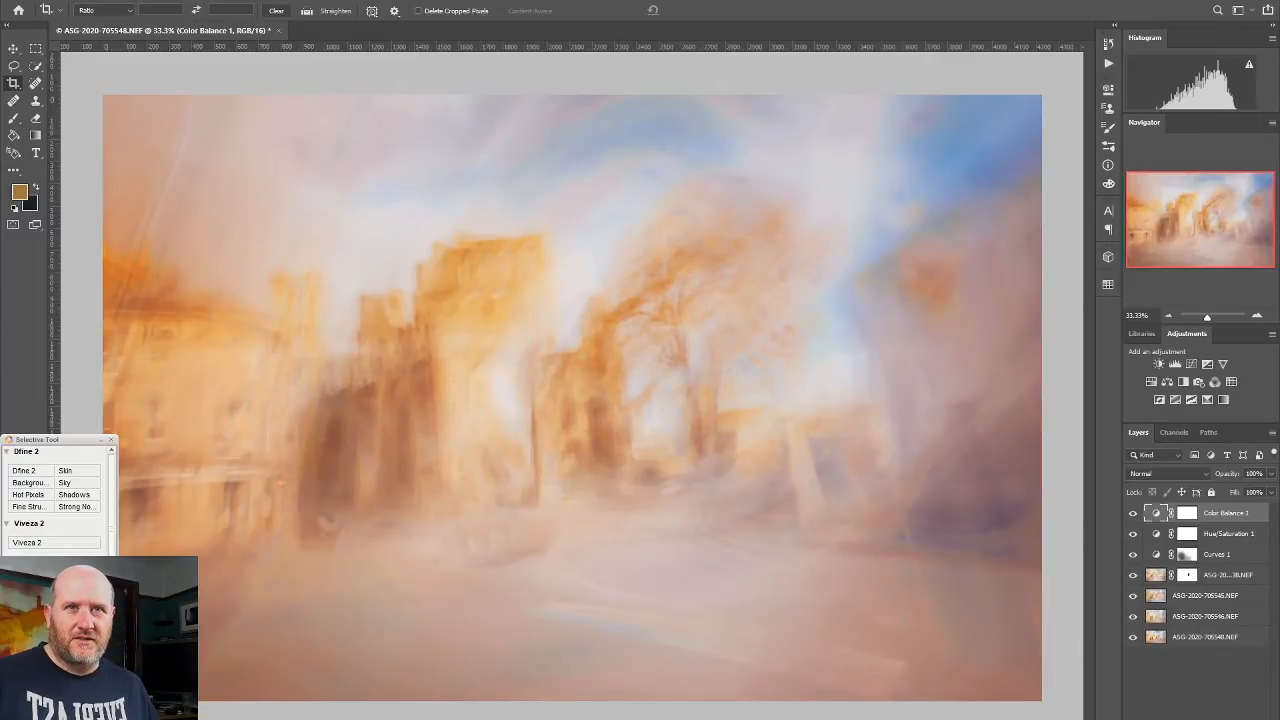
# Step: Bring the image into Analog Efex Pro 2 and move the before/after divider to the picture's edge so the effect covers the whole preview
pyautogui.hotkey('ctrl', 'shift', 'alt', 'n')
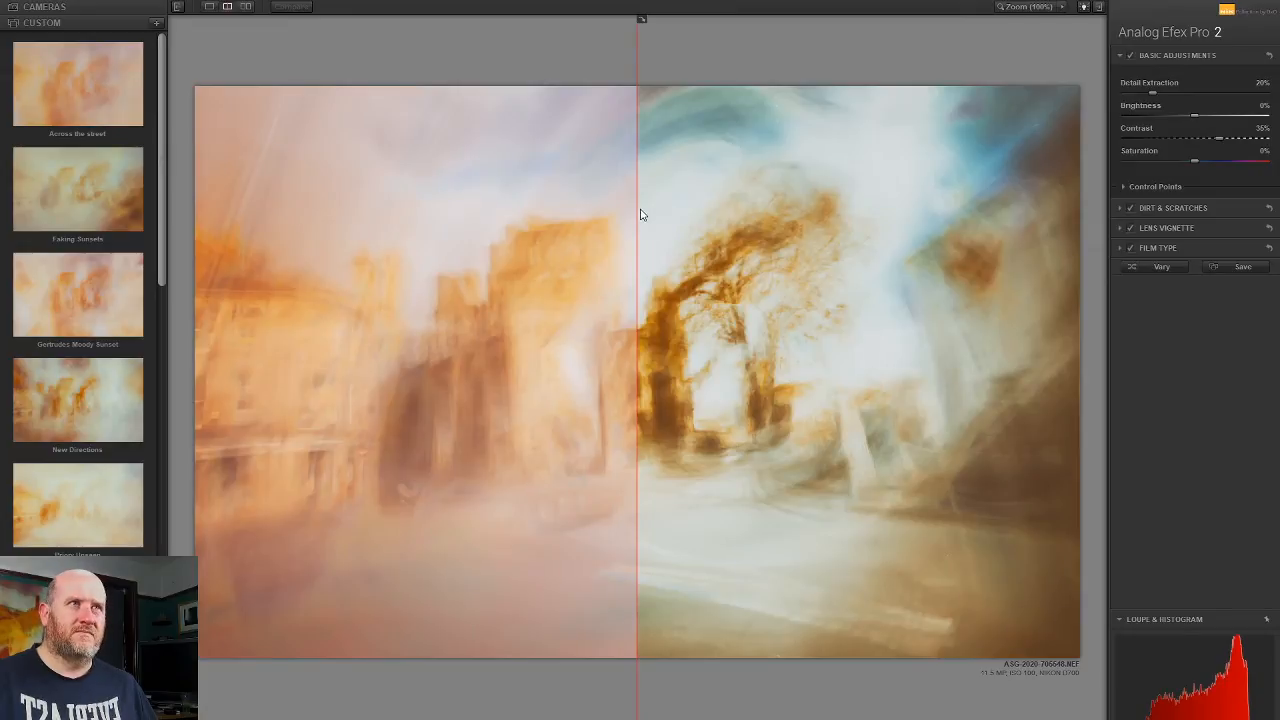
pyautogui.moveTo(636, 206); pyautogui.dragTo(200, 206)
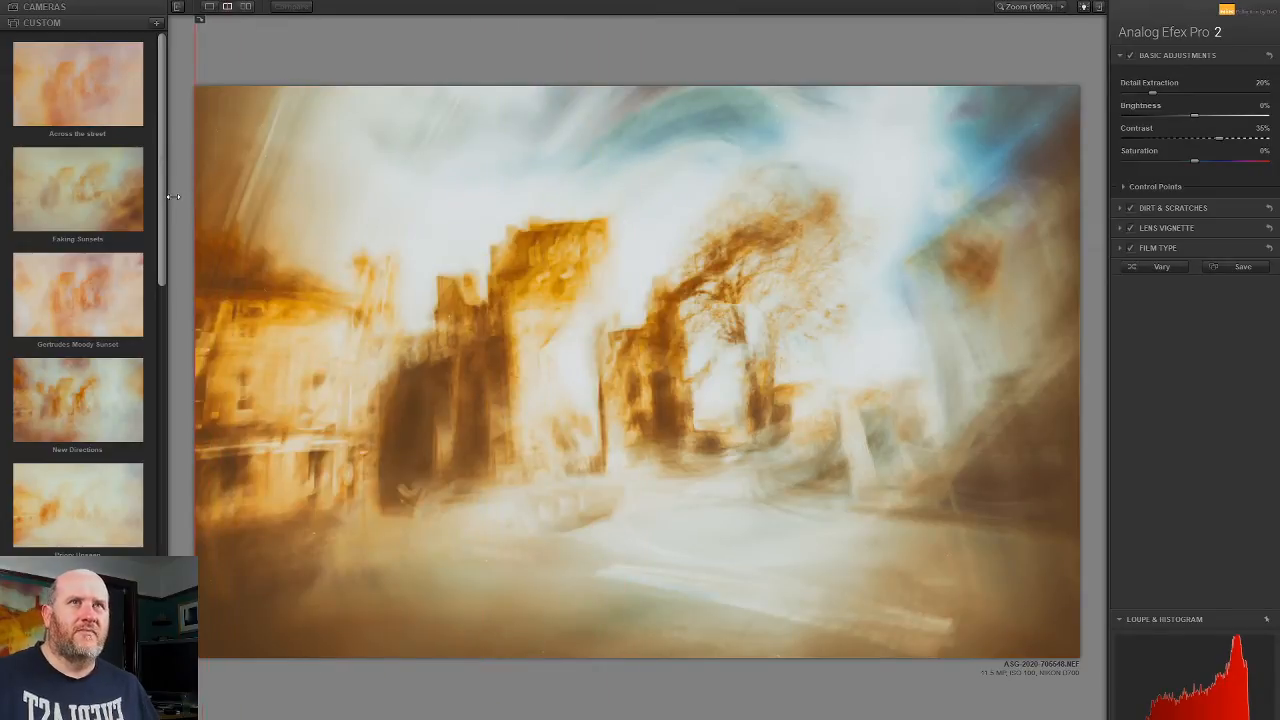
# Step: Browse the custom and imported presets and apply the imported Bamburgh Side View preset
pyautogui.moveTo(165, 114); pyautogui.dragTo(184, 406)
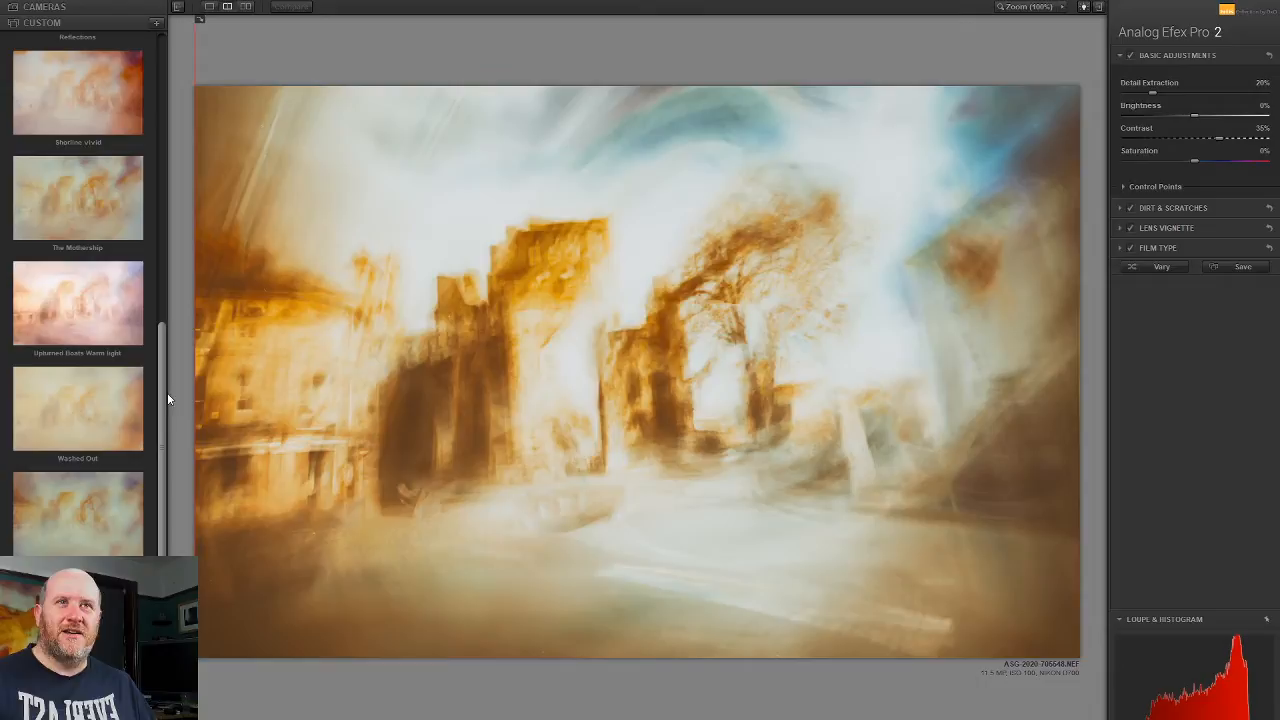
pyautogui.click(70, 604)
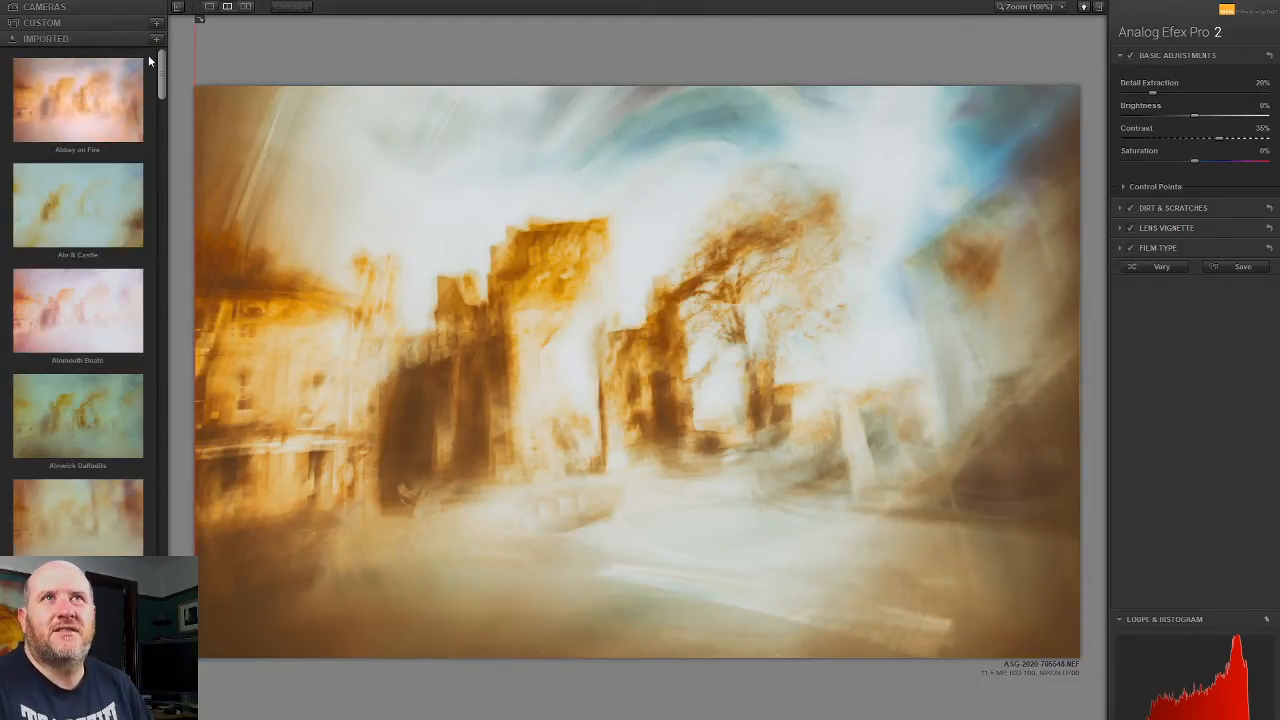
pyautogui.moveTo(163, 80)
pyautogui.mouseDown()
pyautogui.moveTo(160, 387)
pyautogui.moveTo(175, 412)
pyautogui.moveTo(177, 569)
pyautogui.moveTo(164, 62)
pyautogui.moveTo(162, 107)
pyautogui.mouseUp()
pyautogui.click(77, 387)
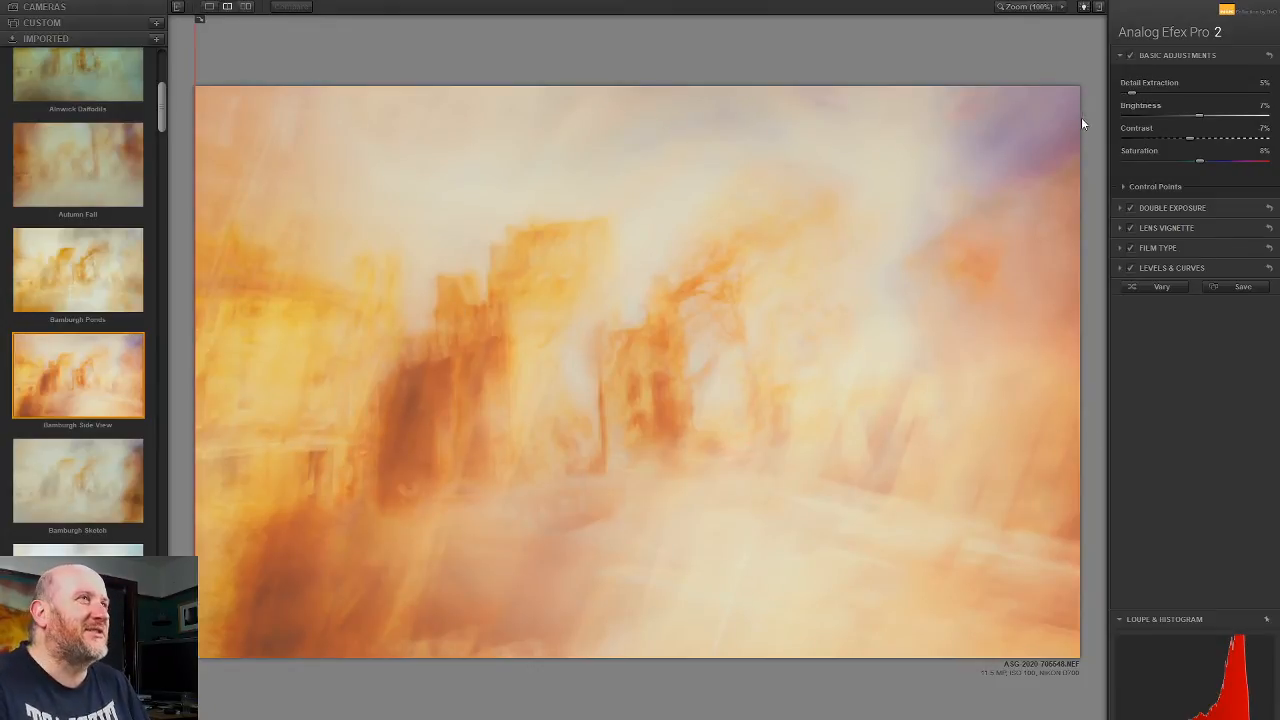
# Step: Compare the image with and without the preset's Double Exposure effect, leaving the effect on
pyautogui.click(1131, 208)
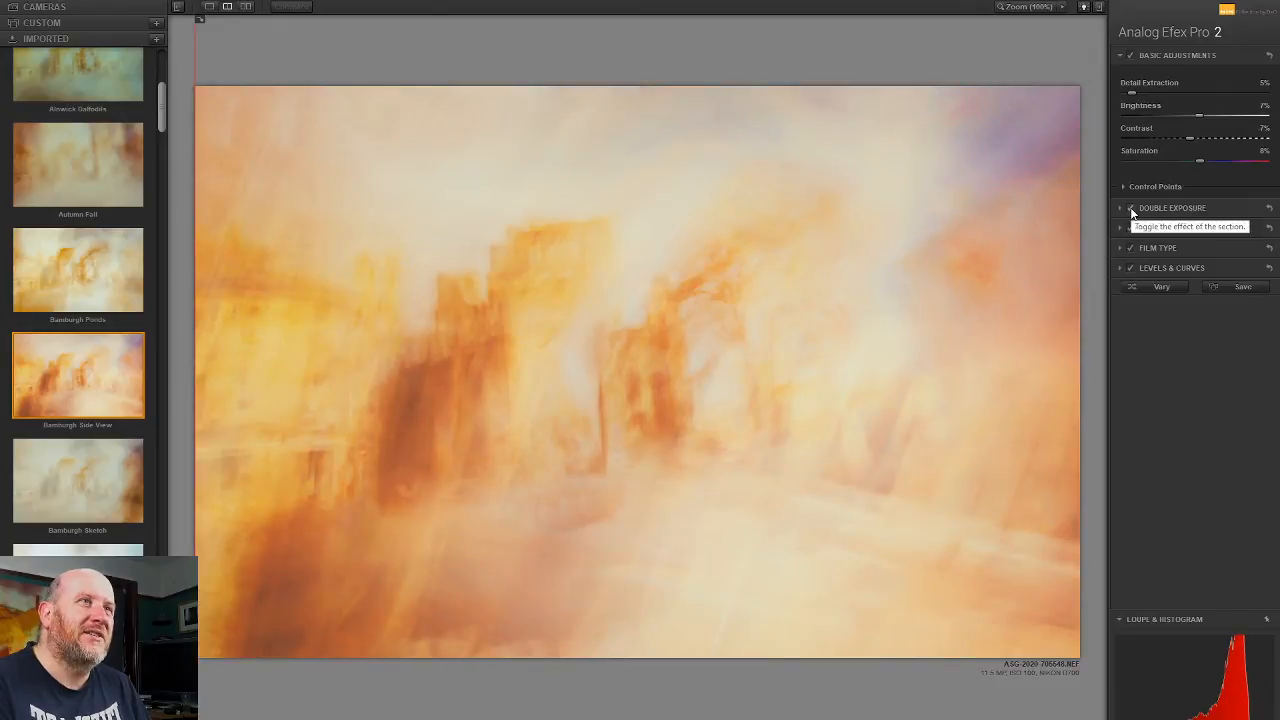
pyautogui.click(1130, 207)
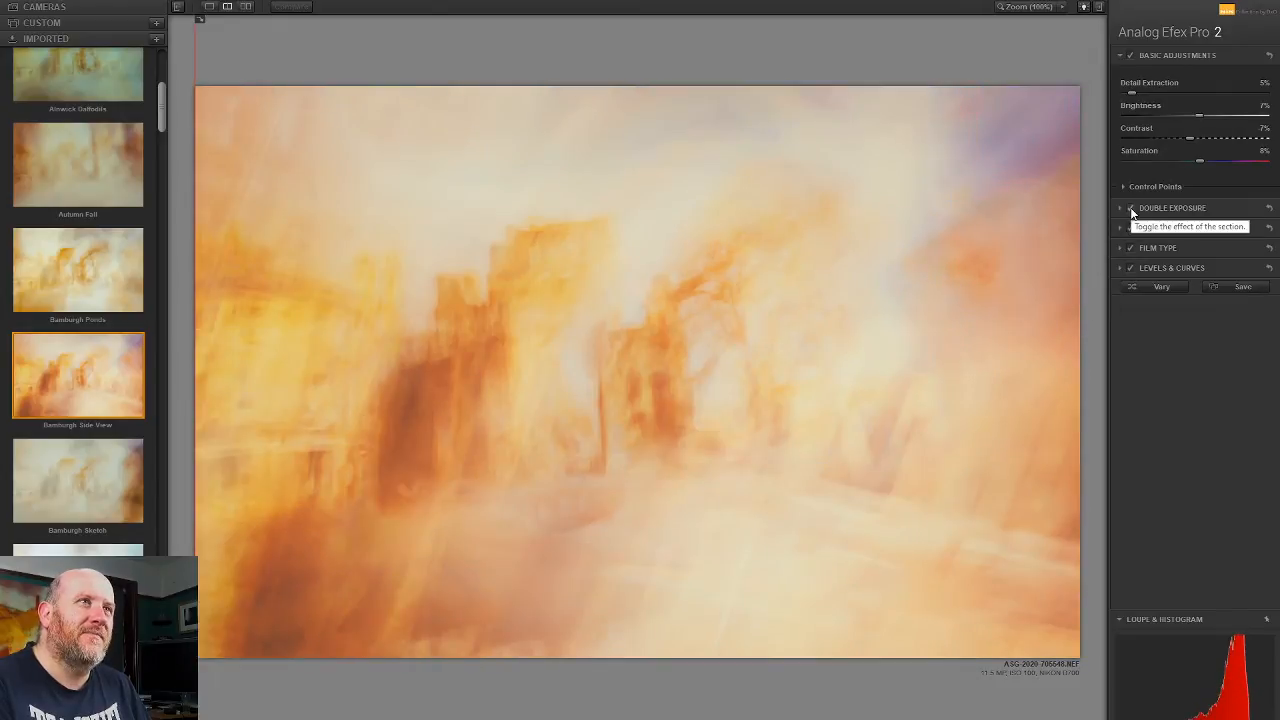
pyautogui.click(1130, 207)
pyautogui.click(1130, 207)
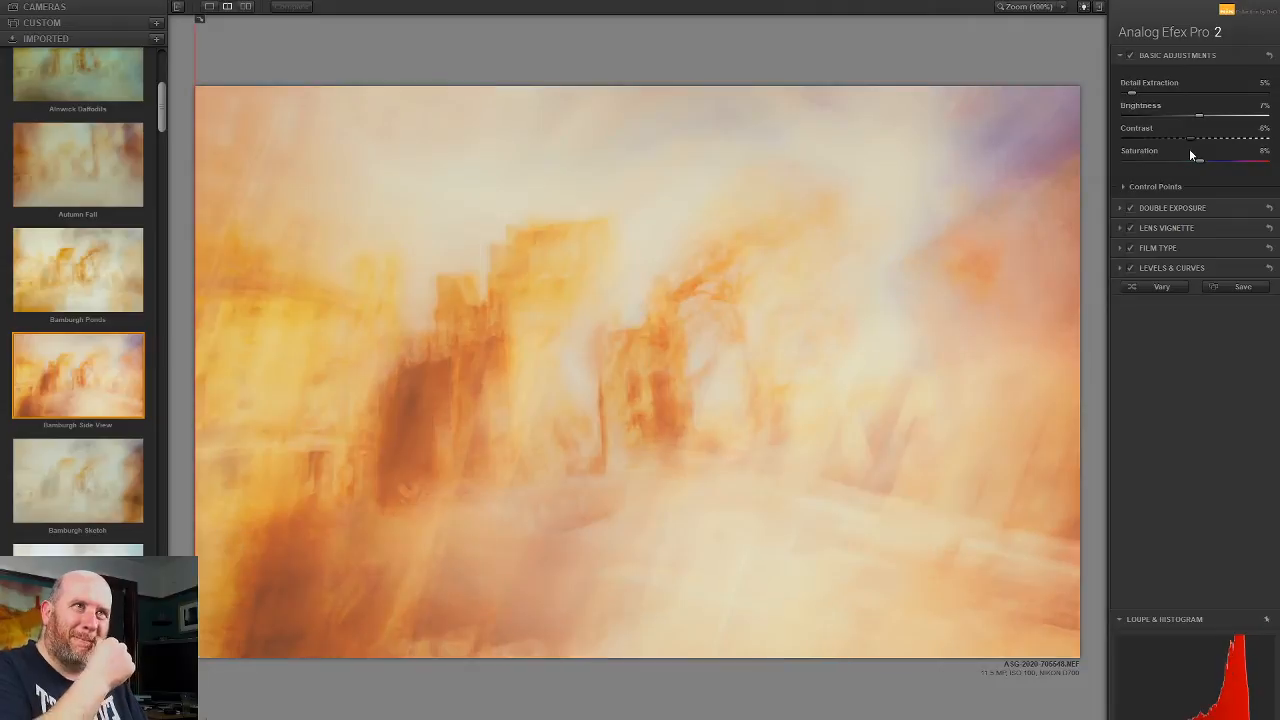
# Step: Try lower and higher contrast in the Basic Adjustments and set Contrast to 15%
pyautogui.click(1148, 144)
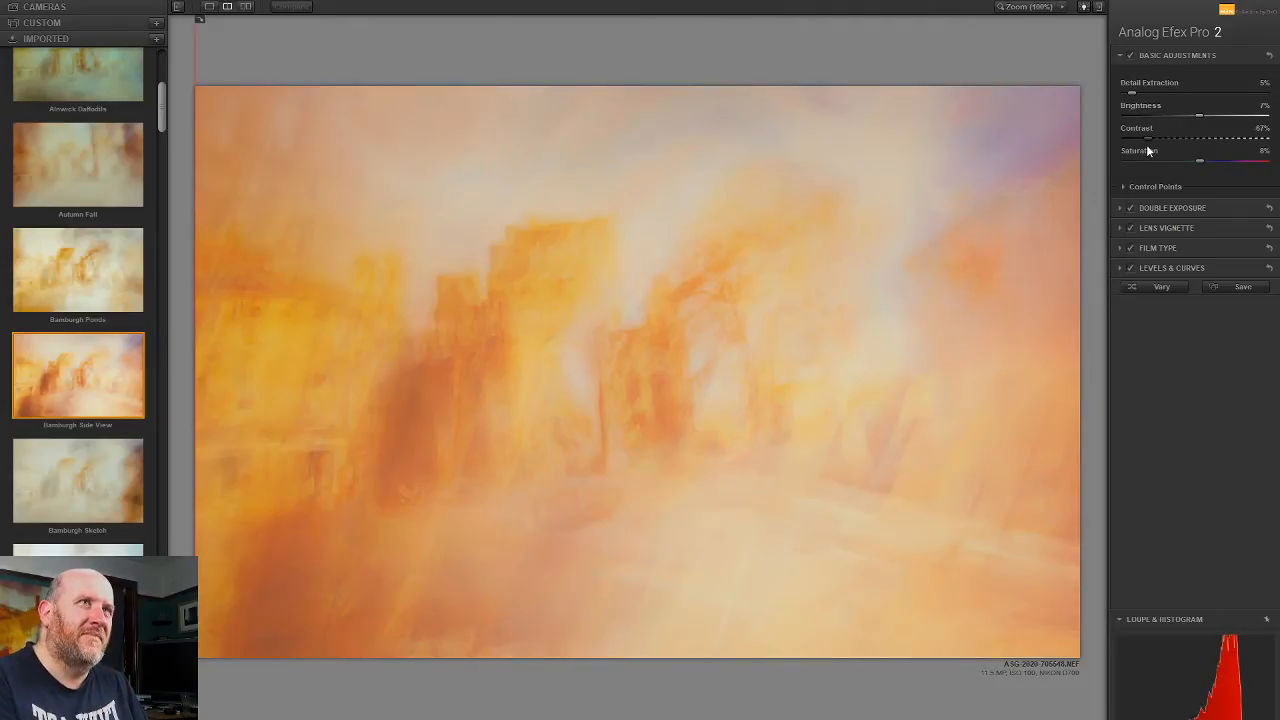
pyautogui.moveTo(1213, 155)
pyautogui.mouseDown()
pyautogui.moveTo(1279, 155)
pyautogui.moveTo(1197, 142)
pyautogui.mouseUp()
pyautogui.moveTo(1212, 138); pyautogui.dragTo(1220, 139)
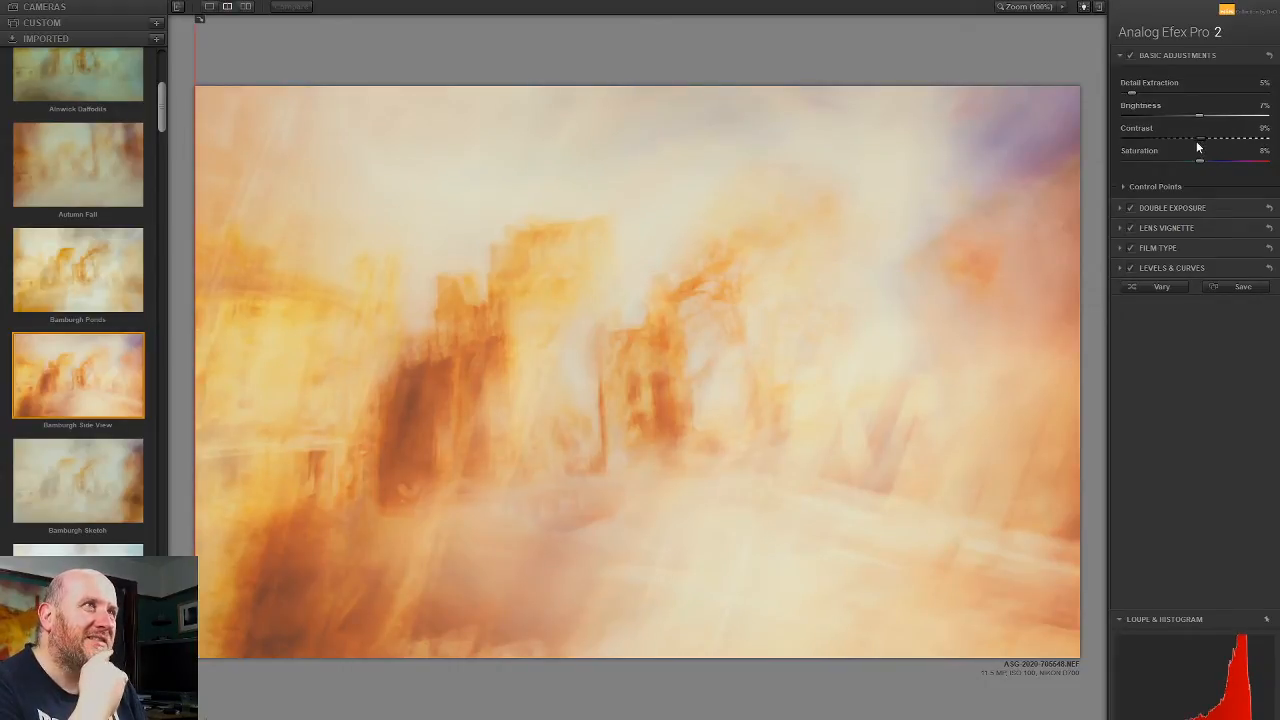
pyautogui.moveTo(1193, 147); pyautogui.dragTo(1208, 148)
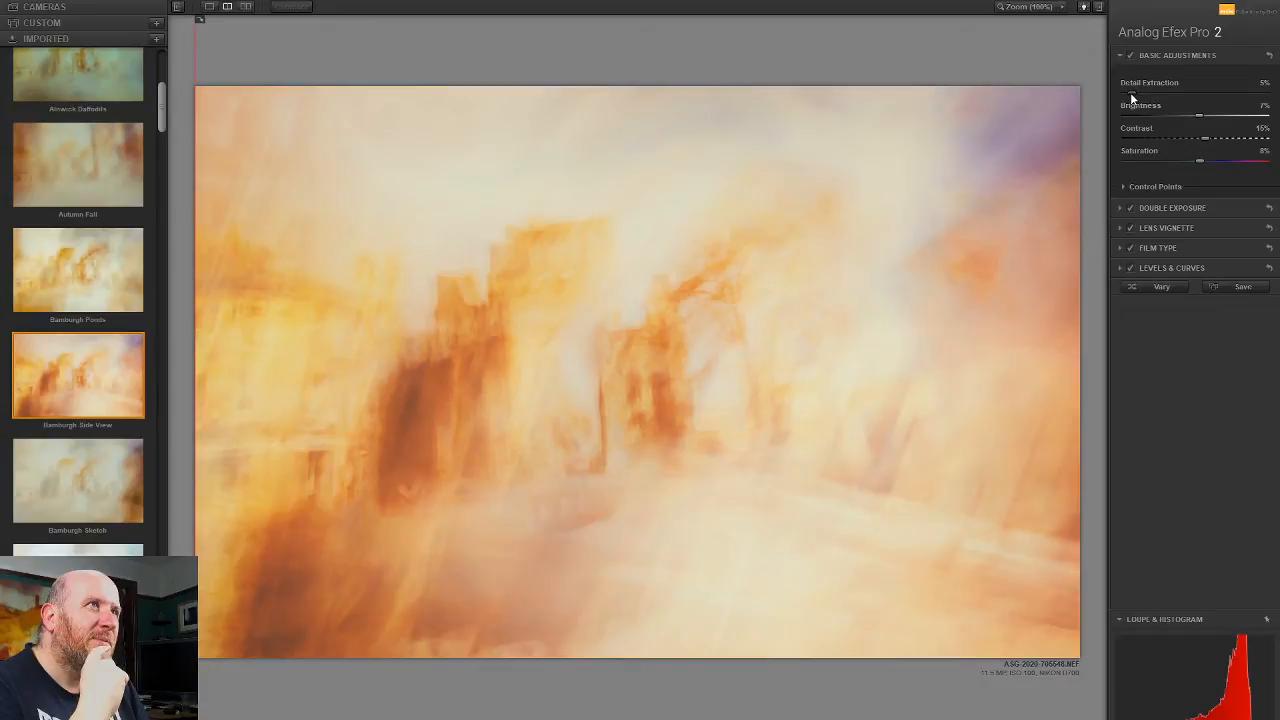
# Step: Try Detail Extraction at values up to 35% and set it to 4%
pyautogui.moveTo(1124, 92)
pyautogui.mouseDown()
pyautogui.moveTo(1157, 94)
pyautogui.moveTo(1138, 97)
pyautogui.mouseUp()
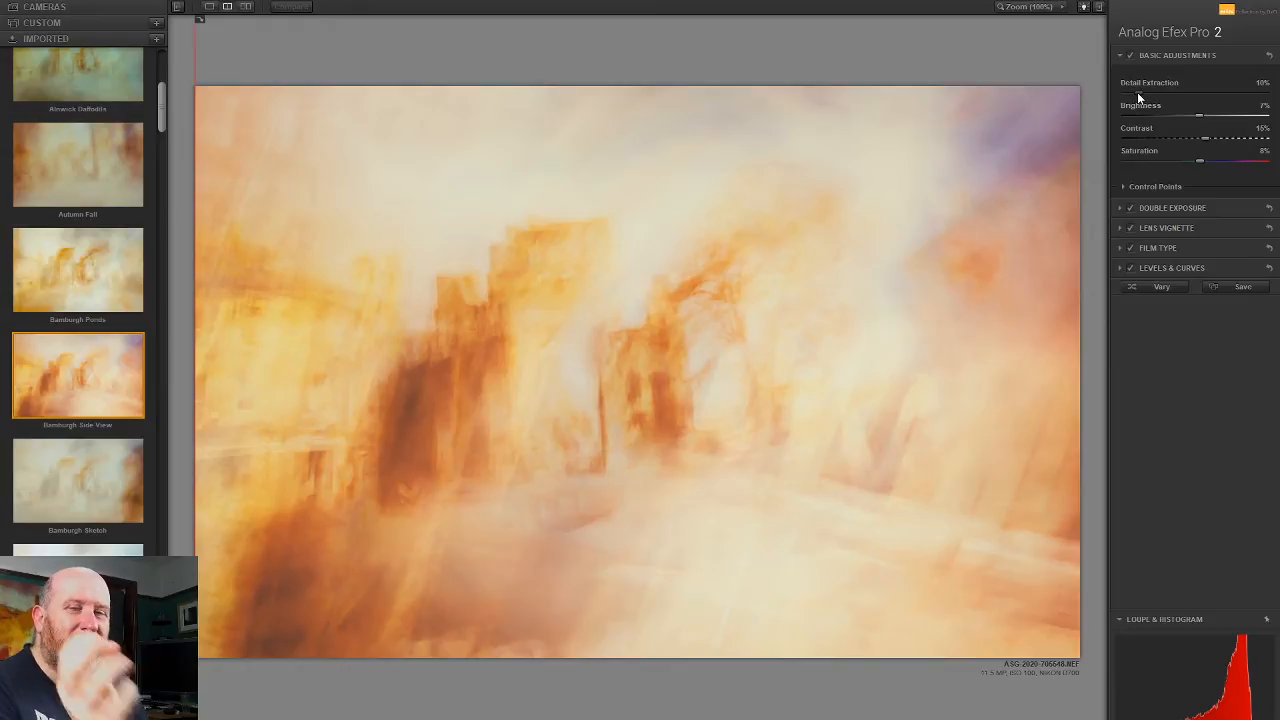
pyautogui.moveTo(1124, 92)
pyautogui.mouseDown()
pyautogui.moveTo(1120, 102)
pyautogui.moveTo(1128, 95)
pyautogui.mouseUp()
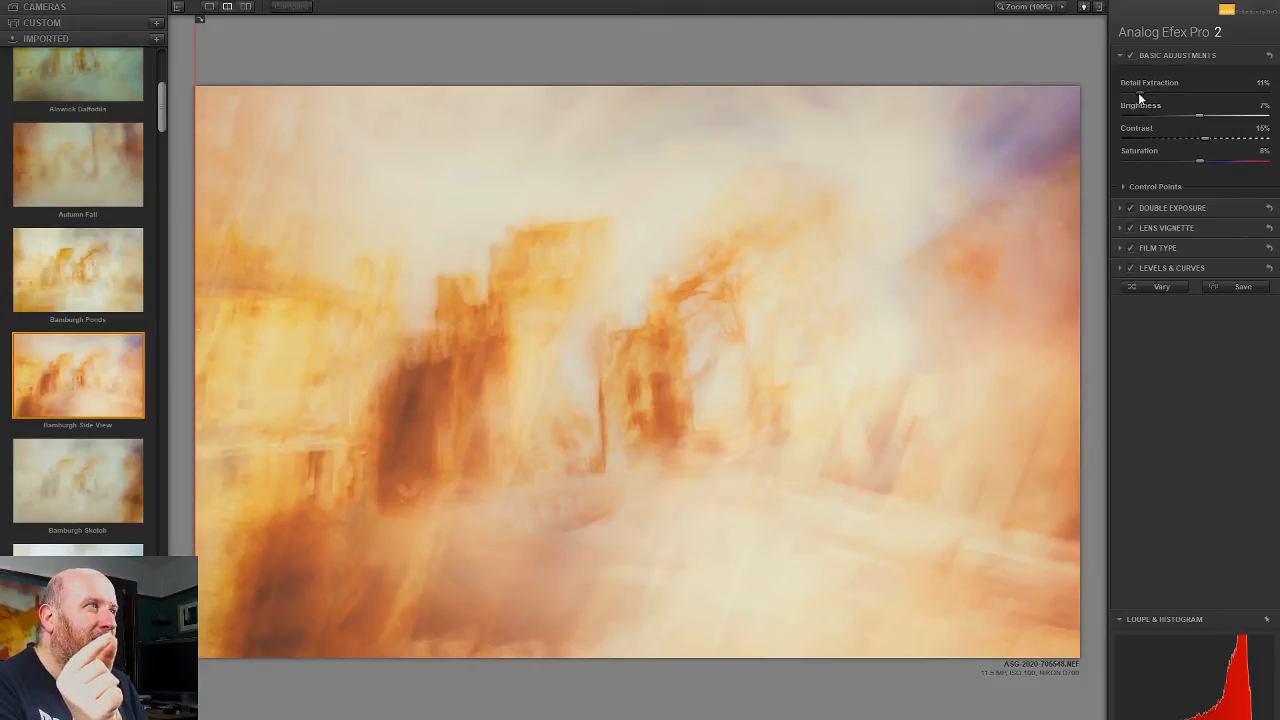
pyautogui.moveTo(1144, 97); pyautogui.dragTo(1151, 99)
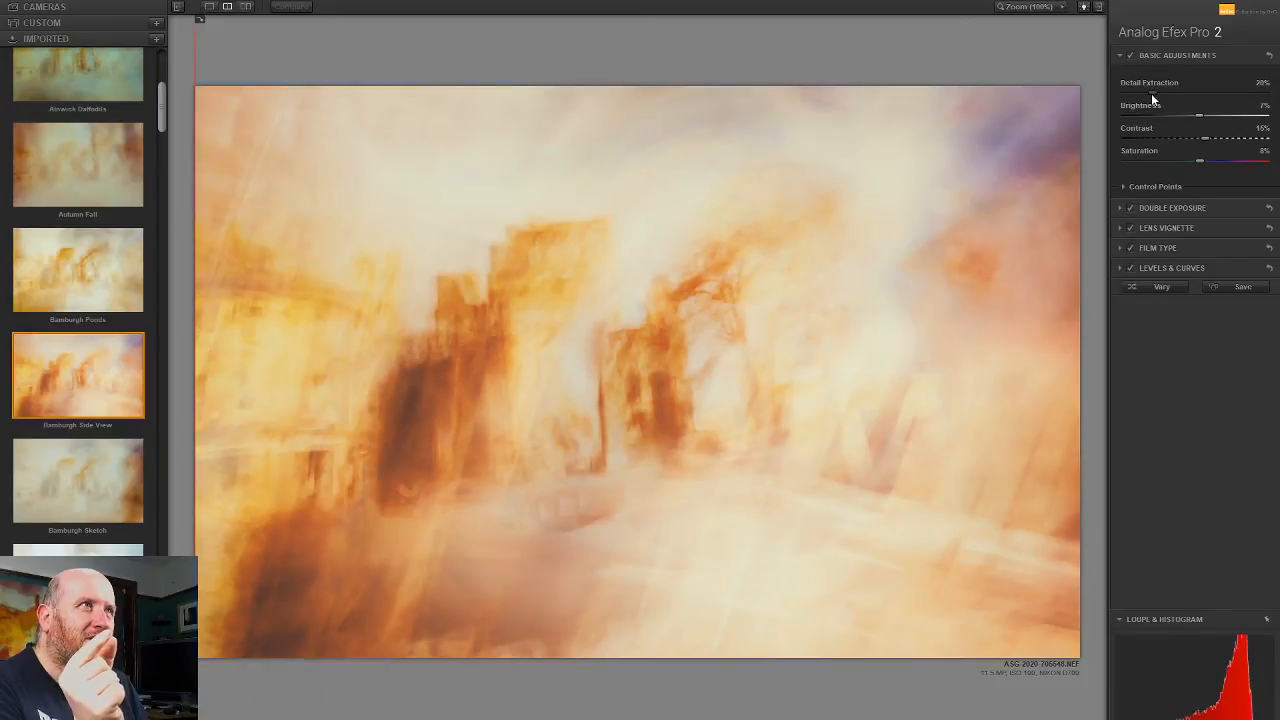
pyautogui.moveTo(1162, 98); pyautogui.dragTo(1172, 99)
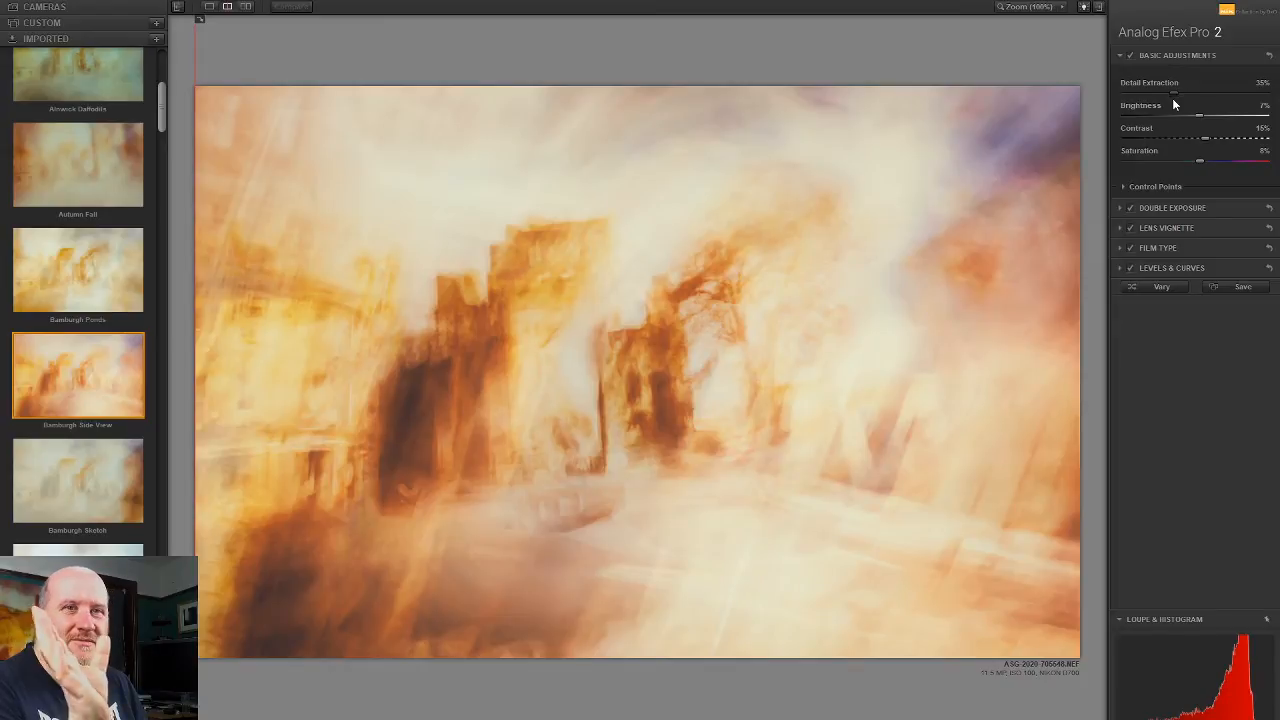
pyautogui.moveTo(1172, 98); pyautogui.dragTo(1139, 107)
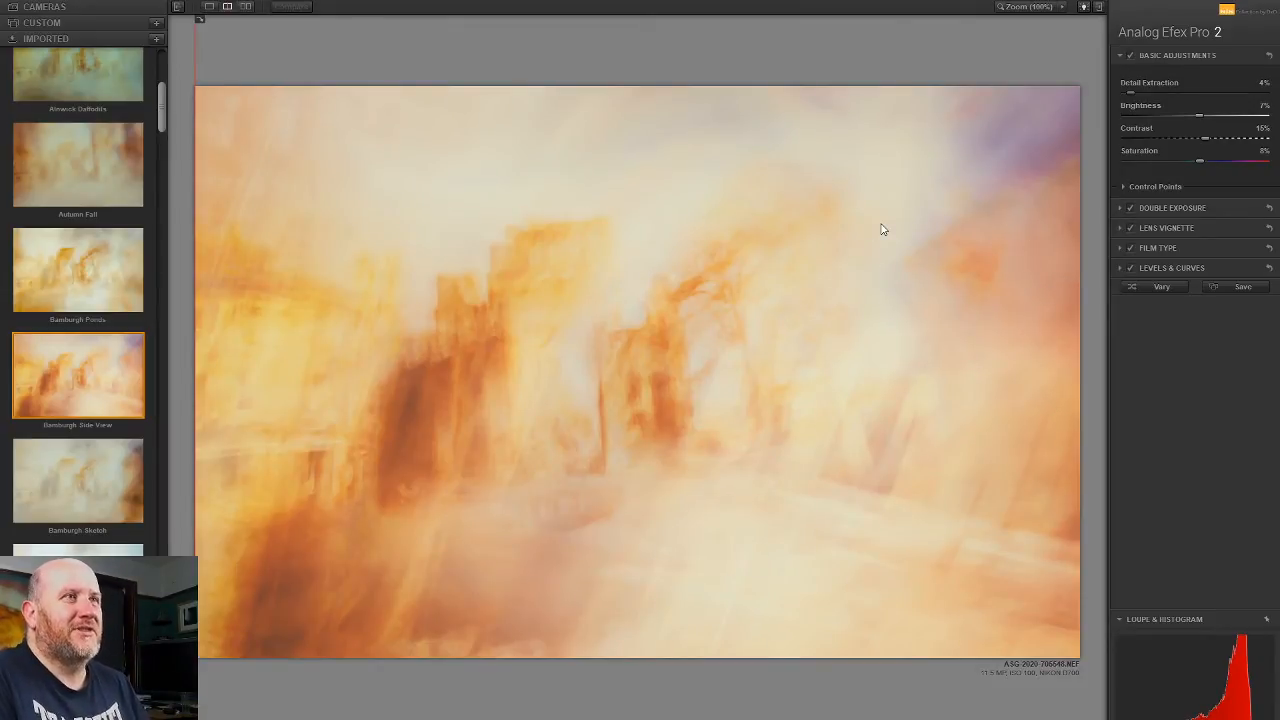
# Step: Compare the image without Double Exposure, try shifting the second exposure slightly down, and undo the shift
pyautogui.click(1130, 207)
pyautogui.click(1130, 207)
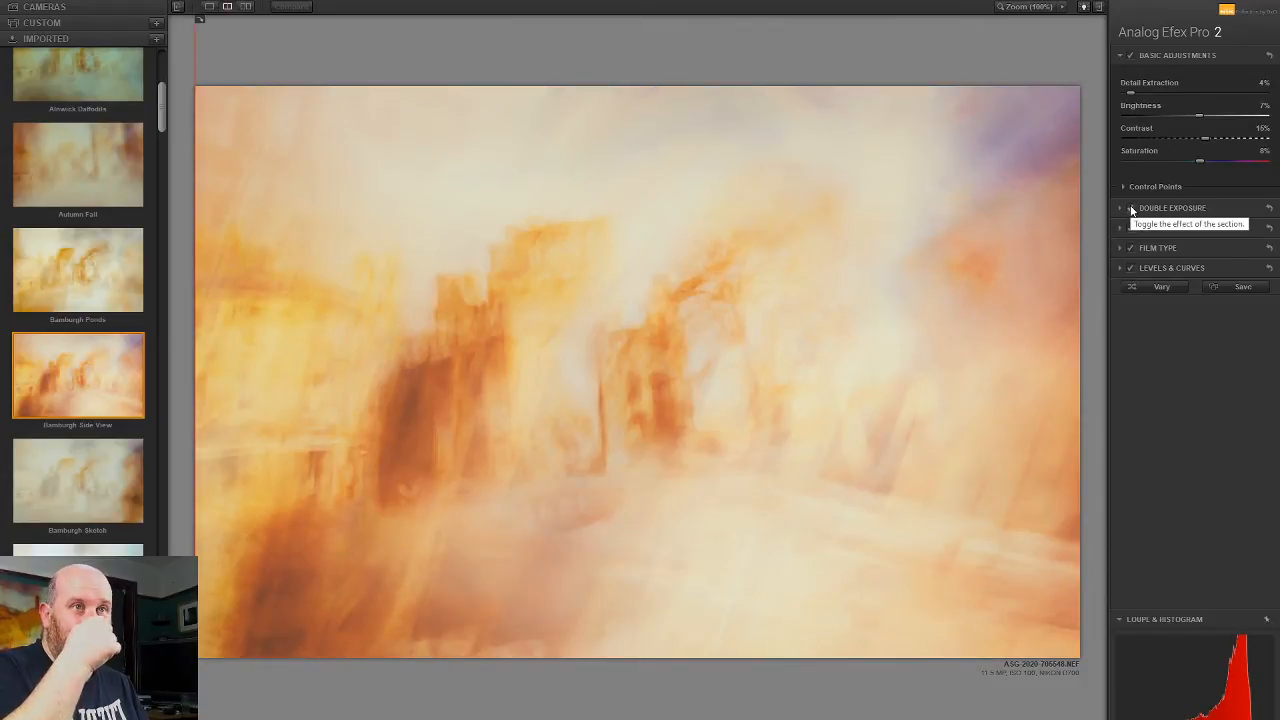
pyautogui.click(1170, 208)
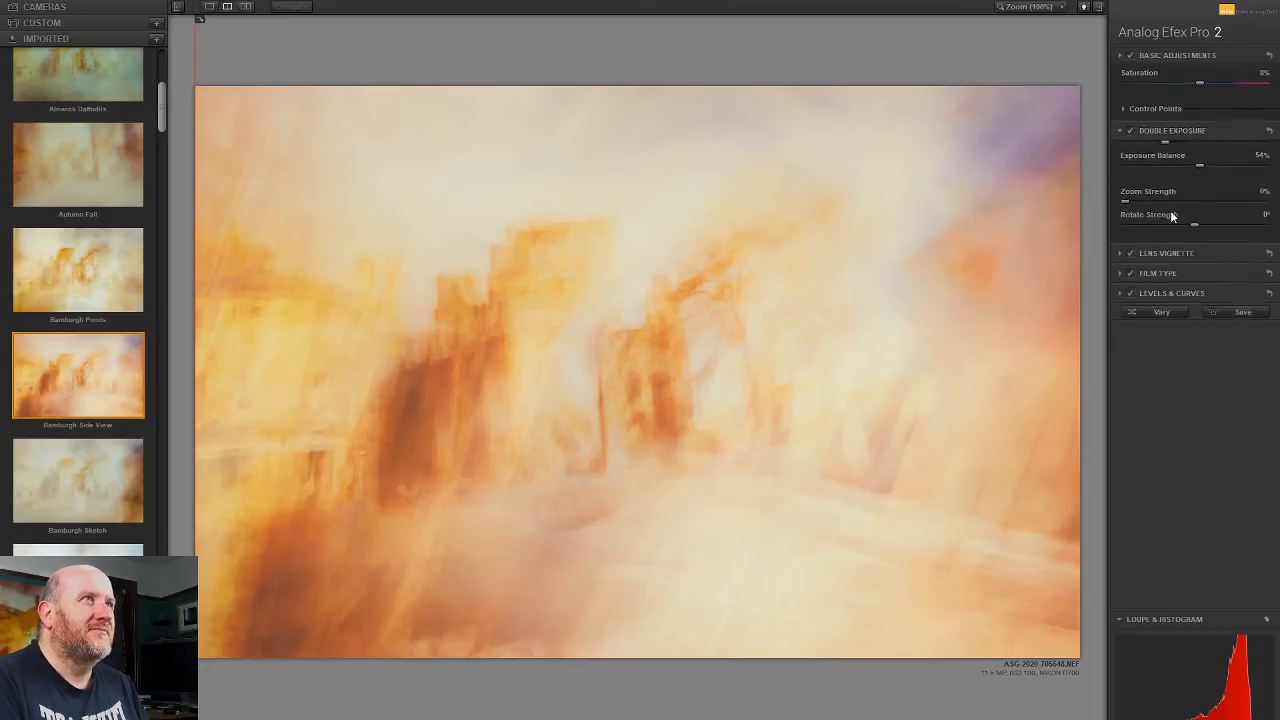
pyautogui.moveTo(568, 367)
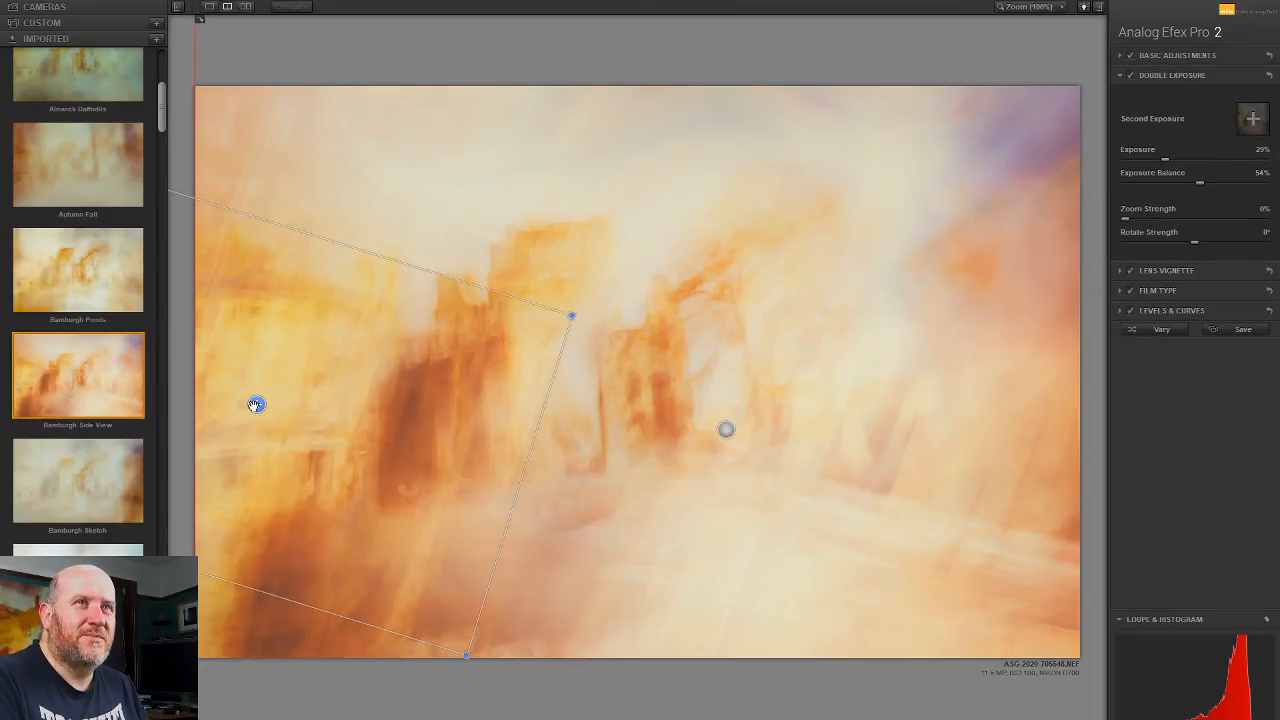
pyautogui.moveTo(256, 404); pyautogui.dragTo(268, 461)
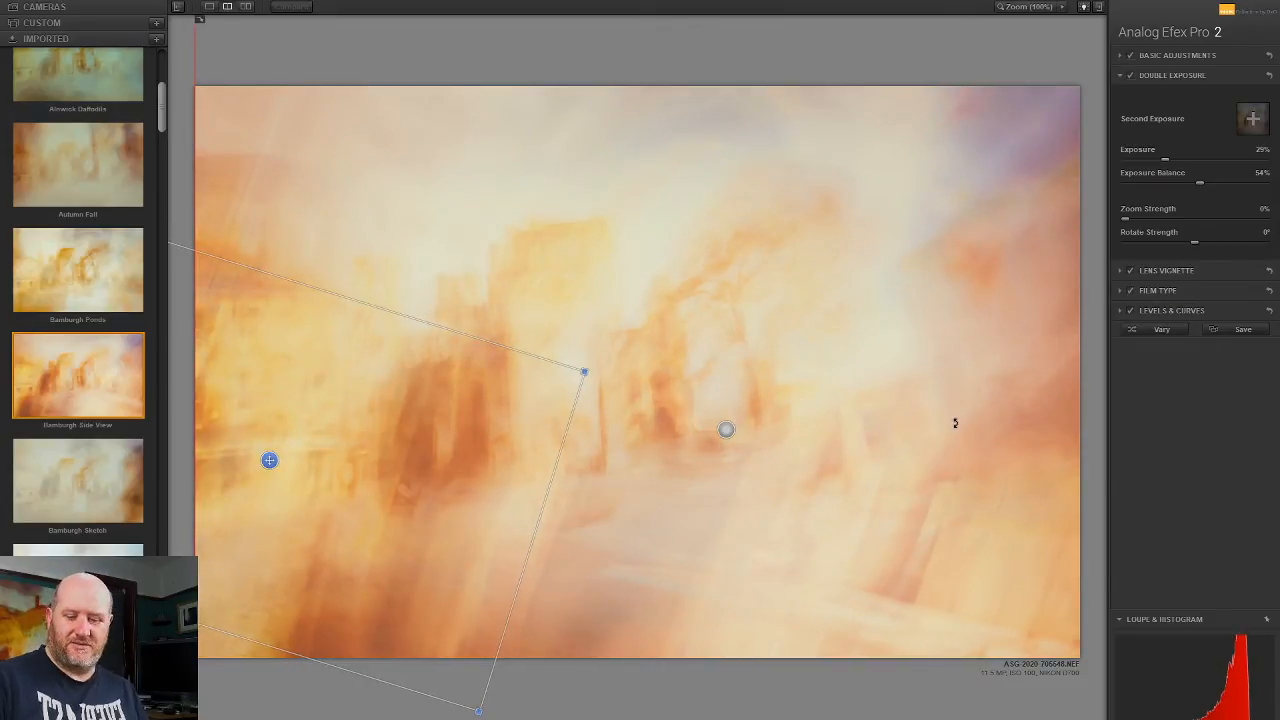
pyautogui.hotkey('ctrl', 'z')
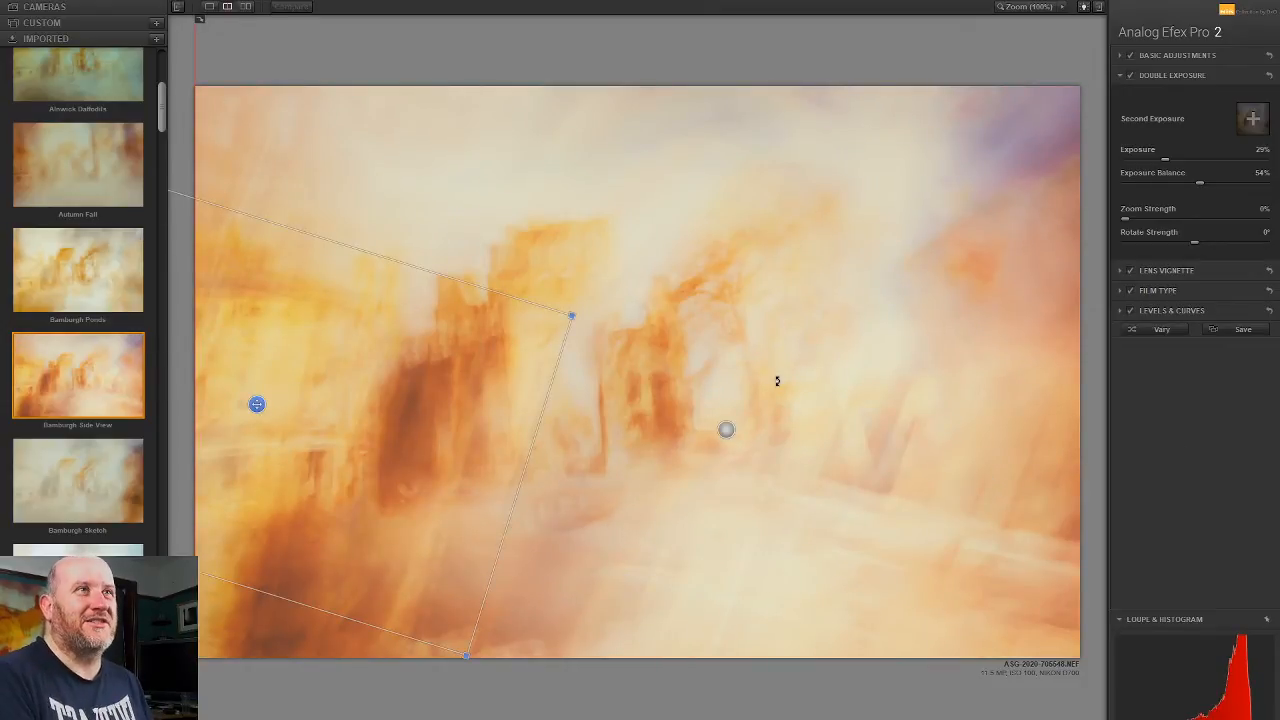
# Step: Compare the image with and without the Lens Vignette, leaving the vignette on
pyautogui.click(1130, 270)
pyautogui.click(1130, 270)
pyautogui.click(1130, 270)
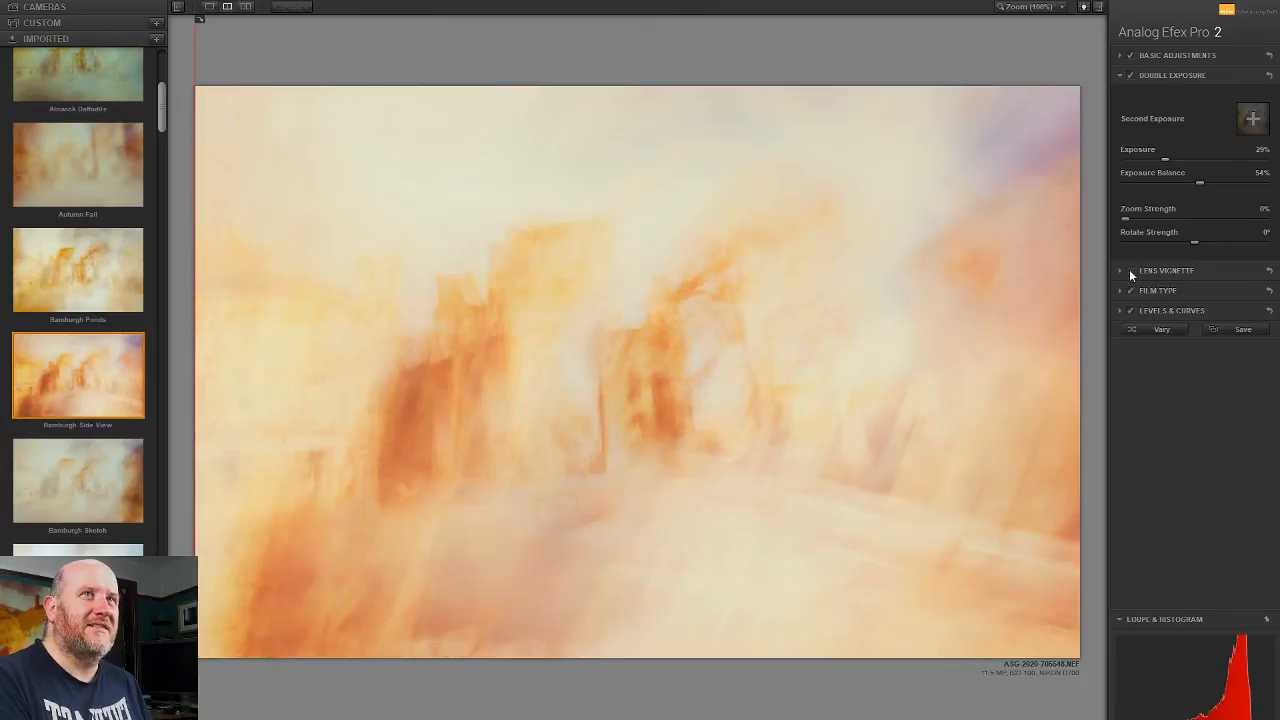
pyautogui.click(1130, 270)
# Step: Move the lens vignette's centre to the middle of the image's bottom edge and set its Amount to 10%
pyautogui.click(1164, 270)
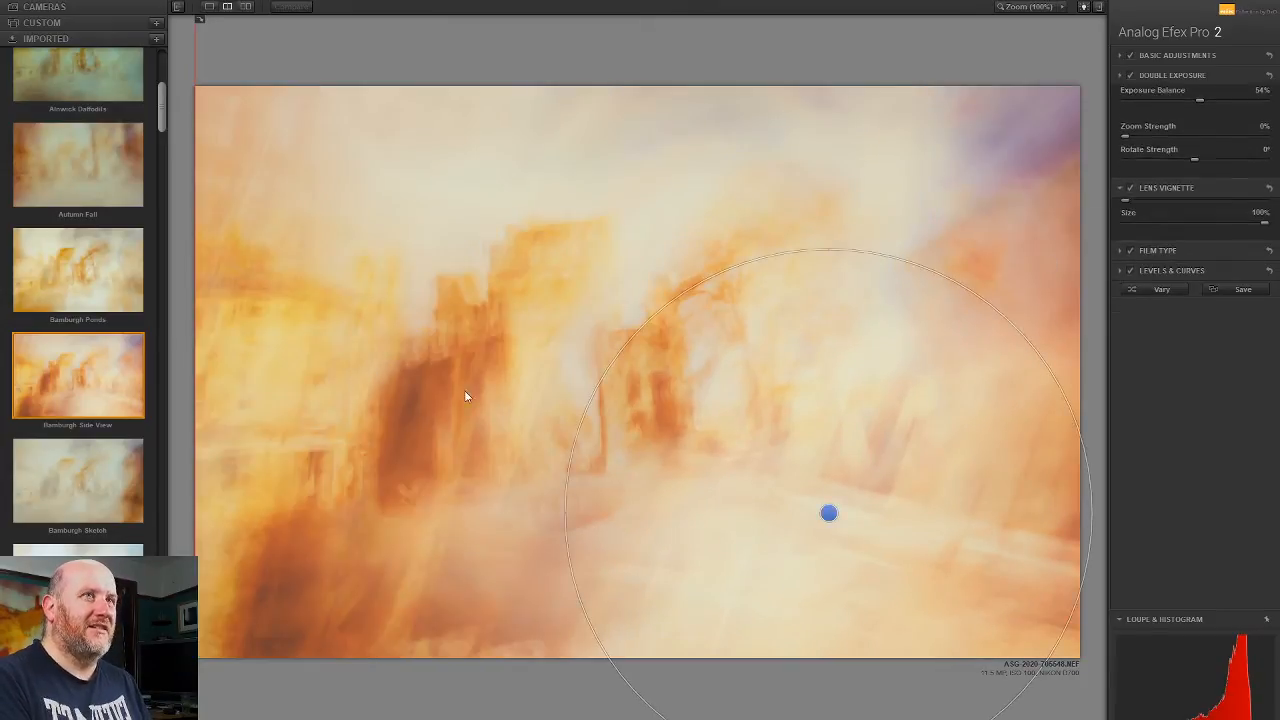
pyautogui.moveTo(829, 513); pyautogui.dragTo(680, 657)
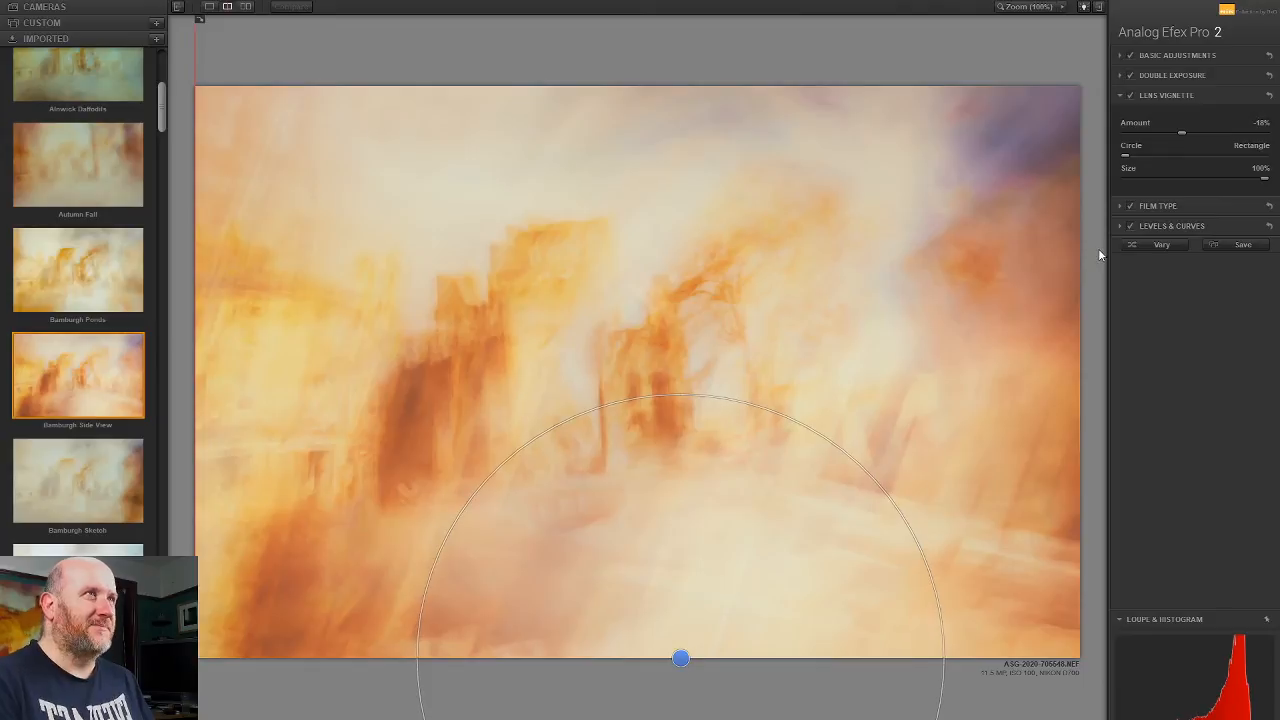
pyautogui.moveTo(1182, 132)
pyautogui.mouseDown()
pyautogui.moveTo(1223, 133)
pyautogui.moveTo(1204, 134)
pyautogui.mouseUp()
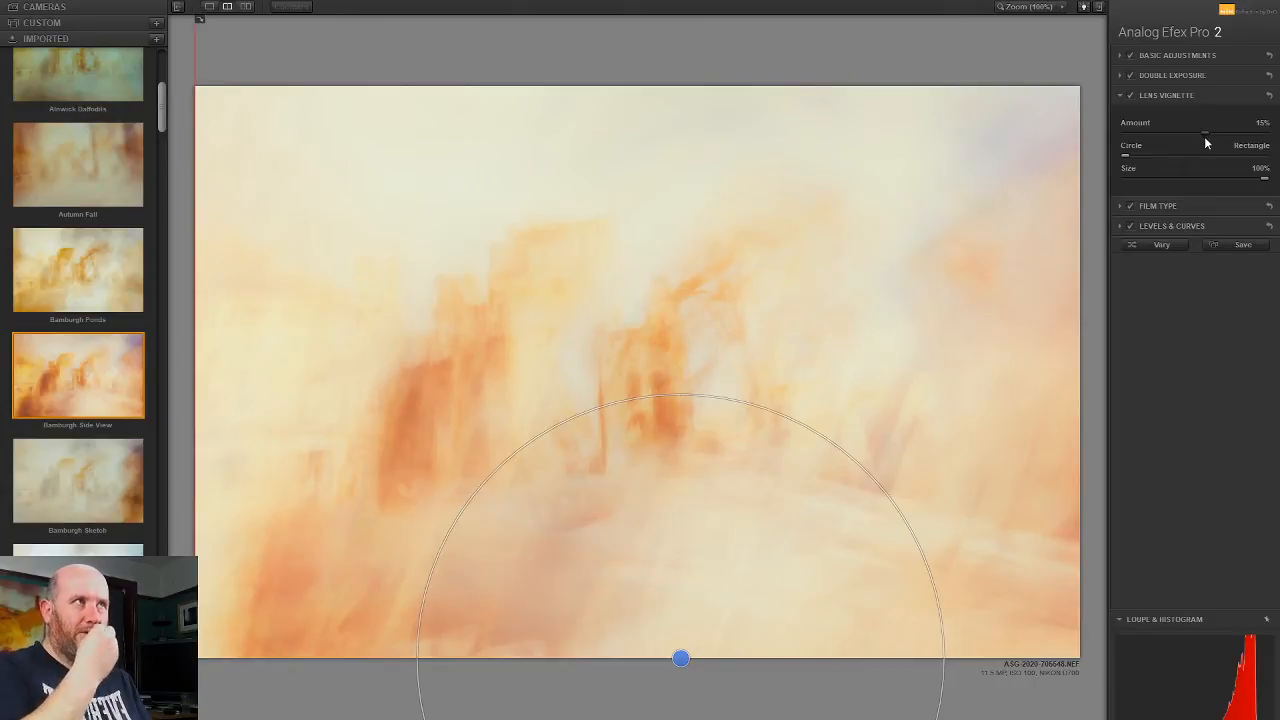
pyautogui.moveTo(1204, 138); pyautogui.dragTo(1186, 146)
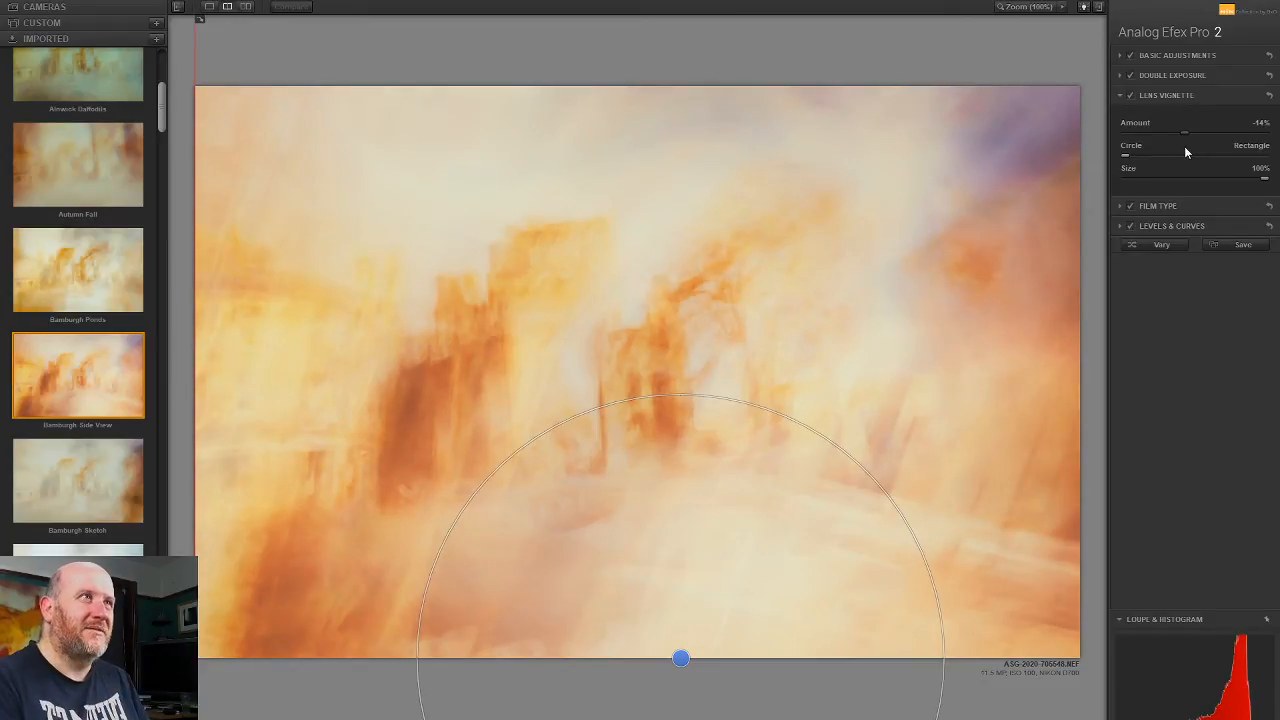
pyautogui.moveTo(1184, 146); pyautogui.dragTo(1201, 144)
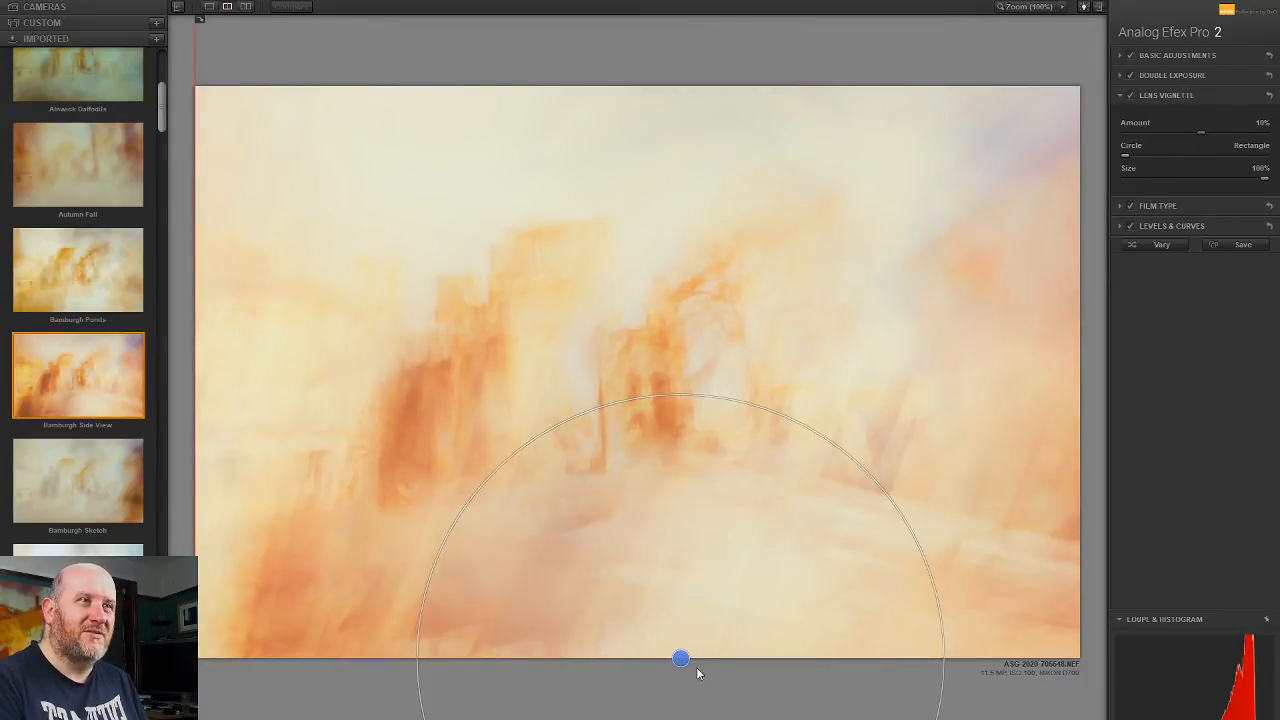
# Step: Reposition the lens vignette's centre near the lower-left corner of the image, just inside its left edge
pyautogui.moveTo(680, 658); pyautogui.dragTo(197, 537)
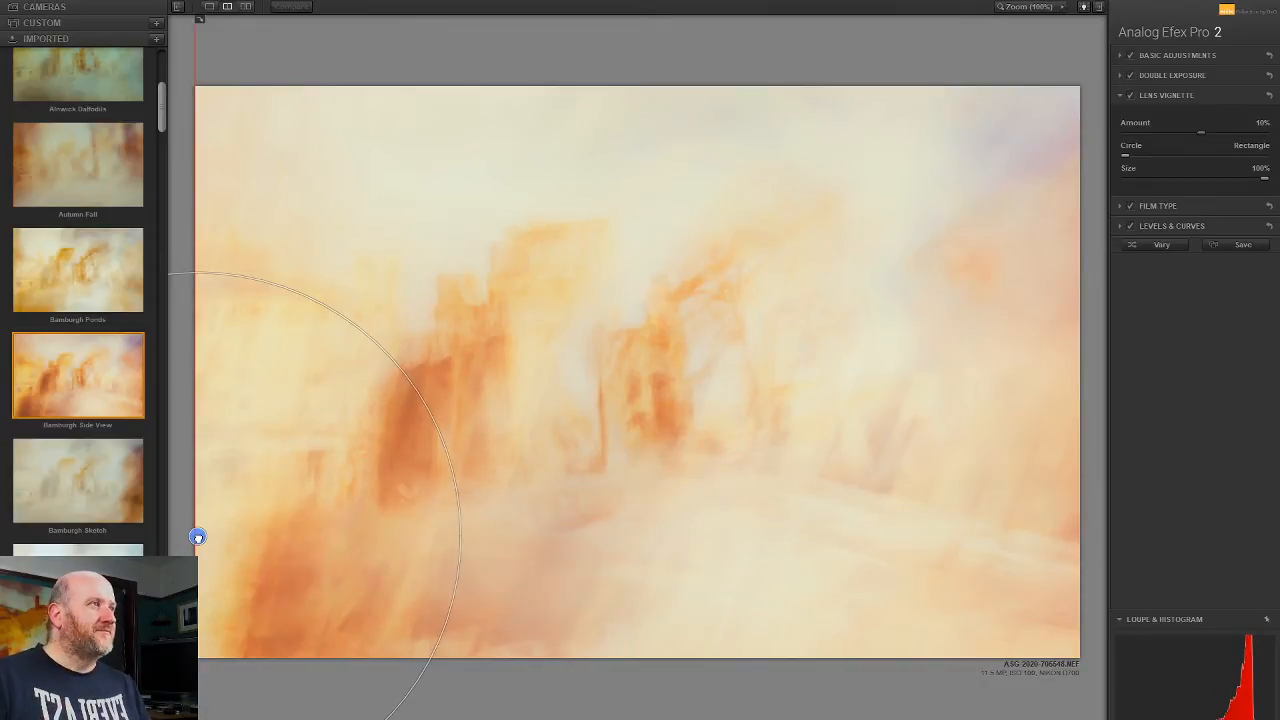
pyautogui.moveTo(197, 537)
pyautogui.mouseDown()
pyautogui.moveTo(214, 534)
pyautogui.moveTo(194, 538)
pyautogui.mouseUp()
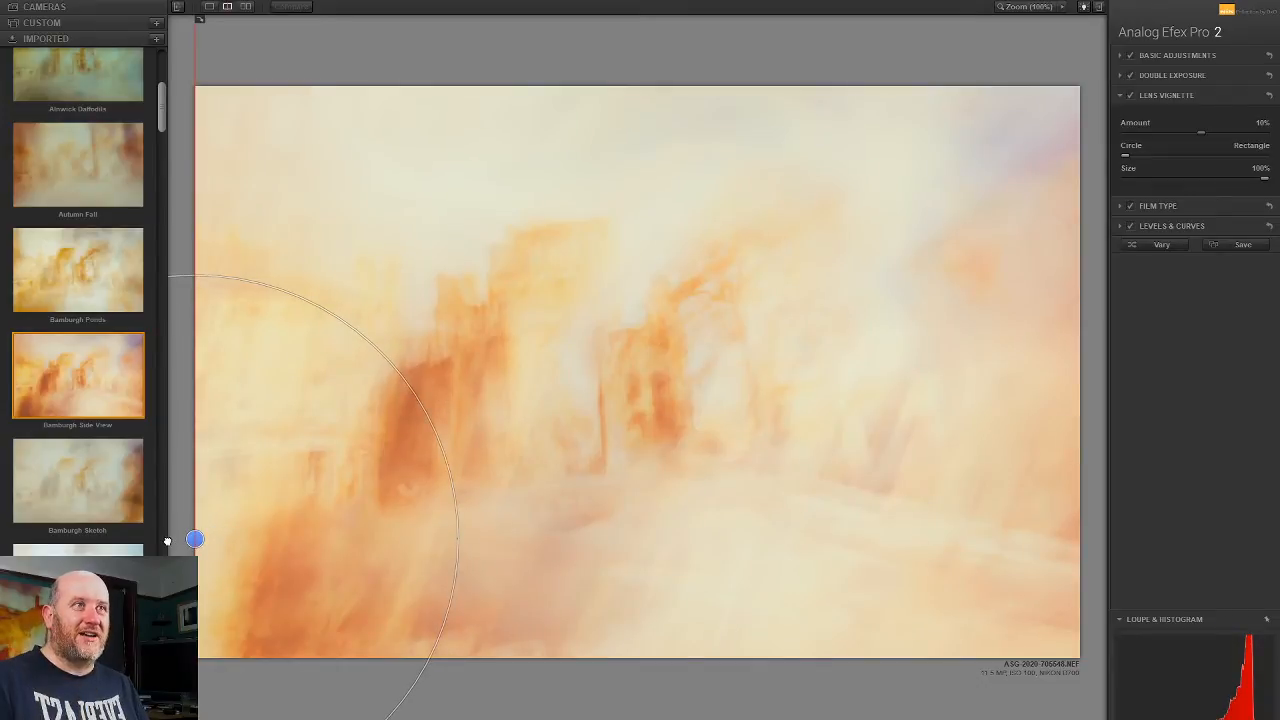
pyautogui.moveTo(309, 446)
pyautogui.moveTo(196, 540); pyautogui.dragTo(296, 603)
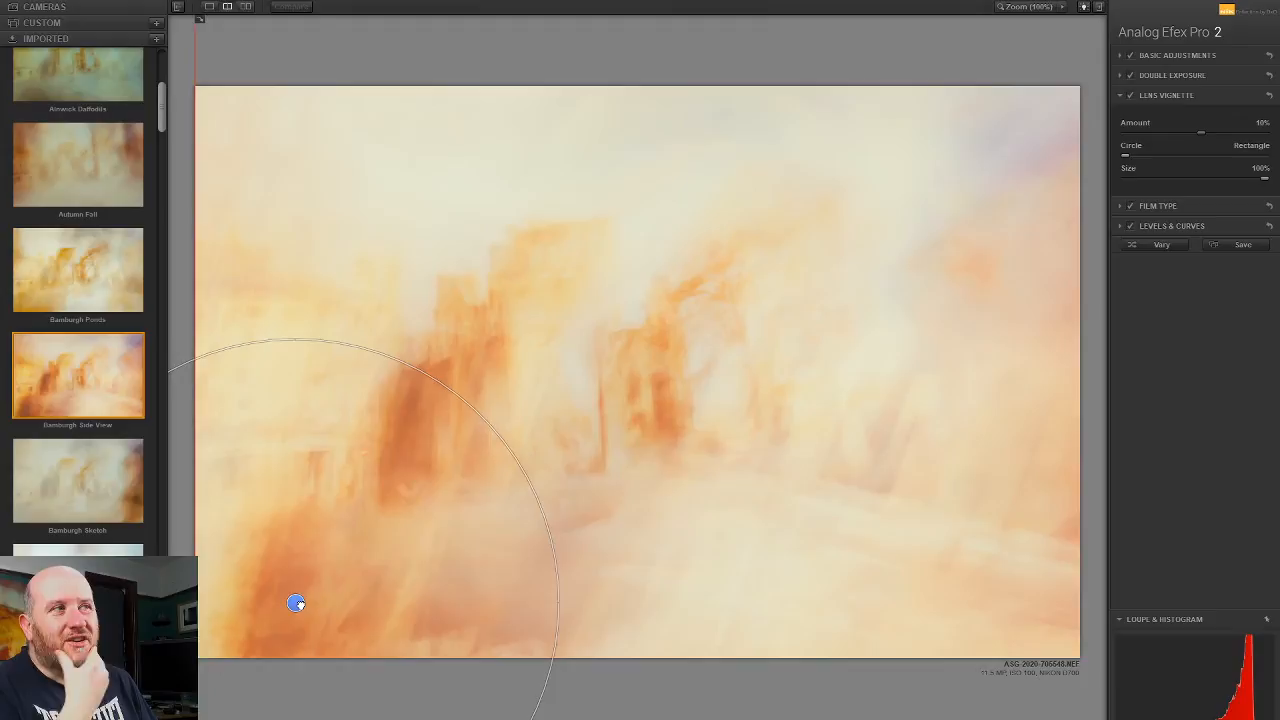
pyautogui.moveTo(296, 603); pyautogui.dragTo(234, 570)
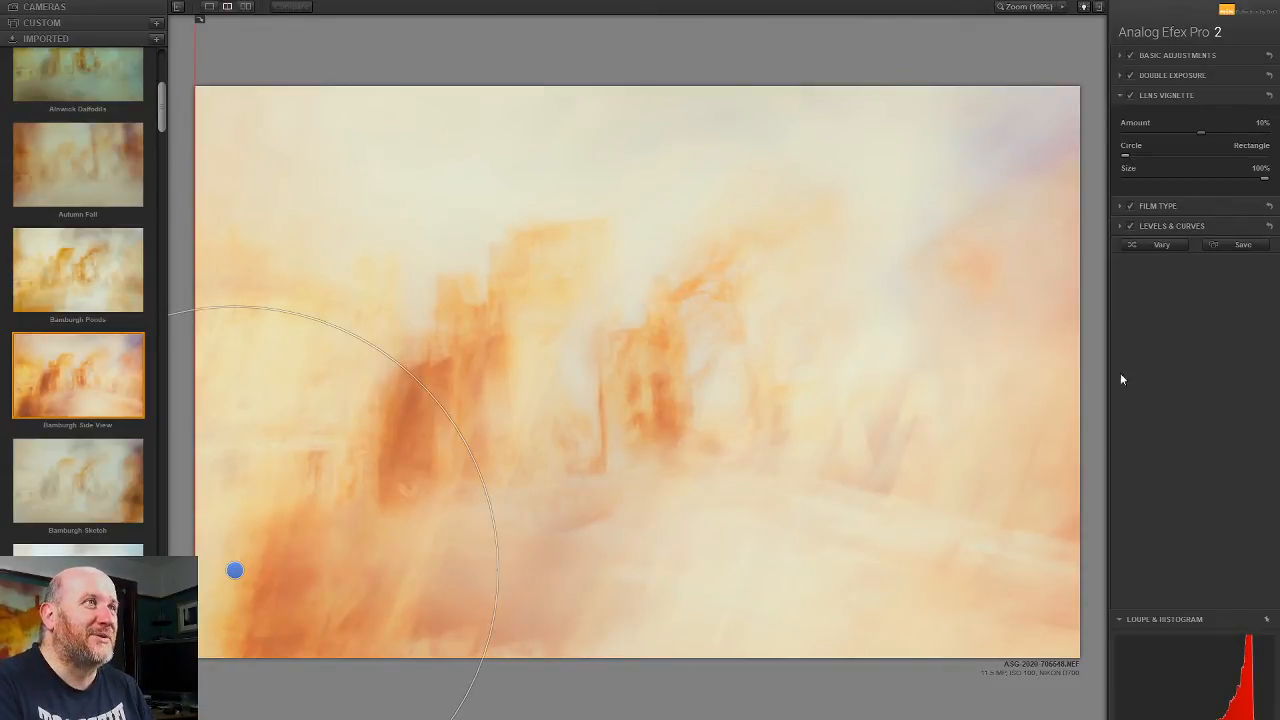
# Step: Check the Film Type effect, set its Strength to 65% and shift the film look slightly from Neutral towards Faded
pyautogui.click(1130, 206)
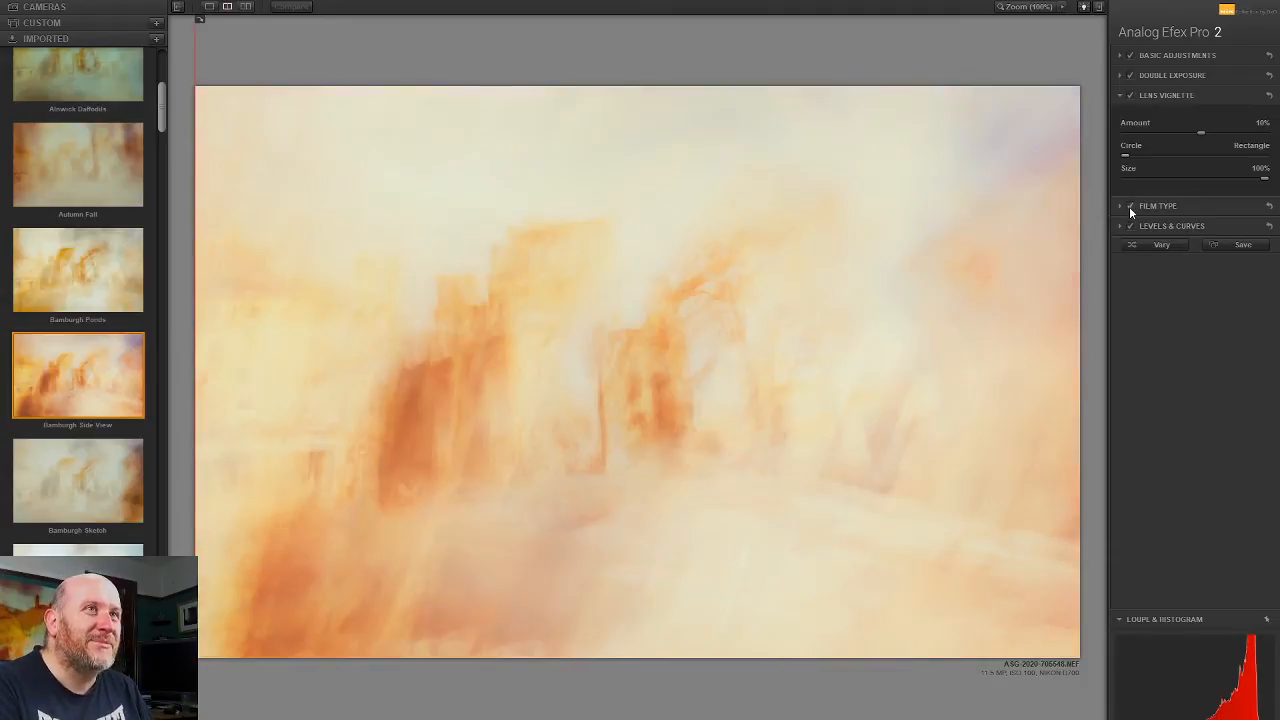
pyautogui.click(1170, 205)
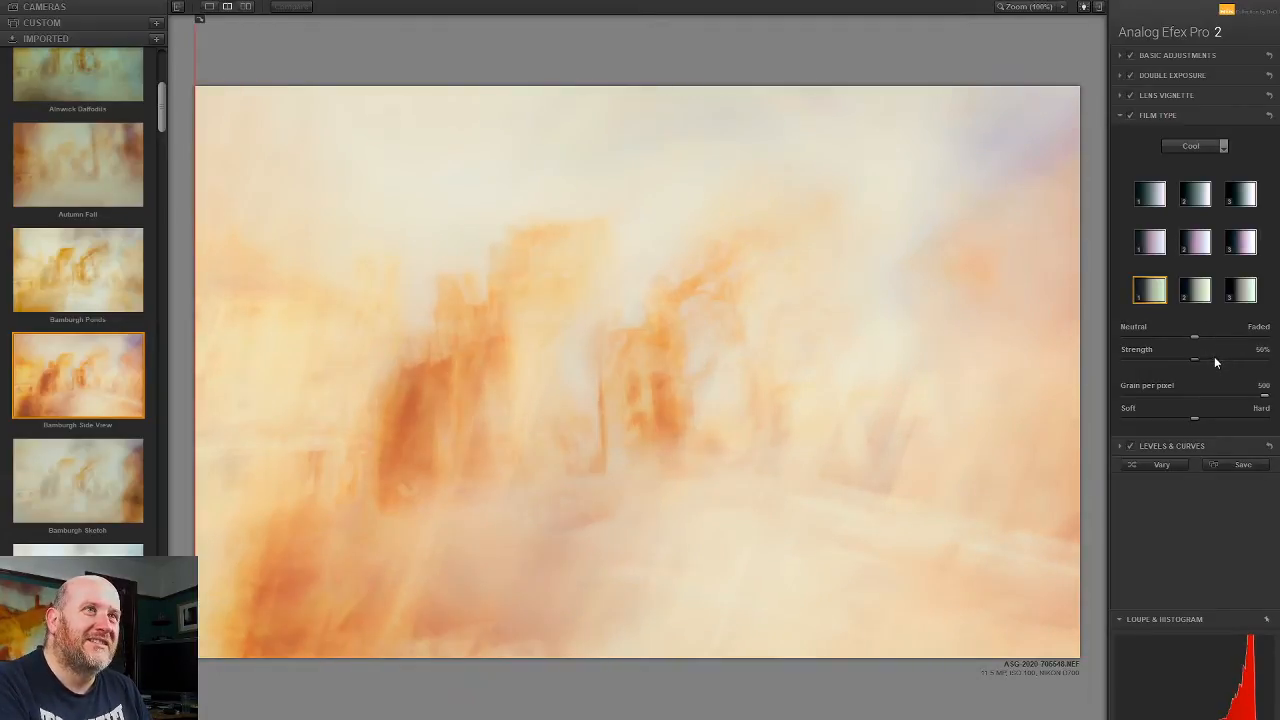
pyautogui.moveTo(1195, 359)
pyautogui.mouseDown()
pyautogui.moveTo(1131, 371)
pyautogui.moveTo(1209, 375)
pyautogui.moveTo(1185, 381)
pyautogui.mouseUp()
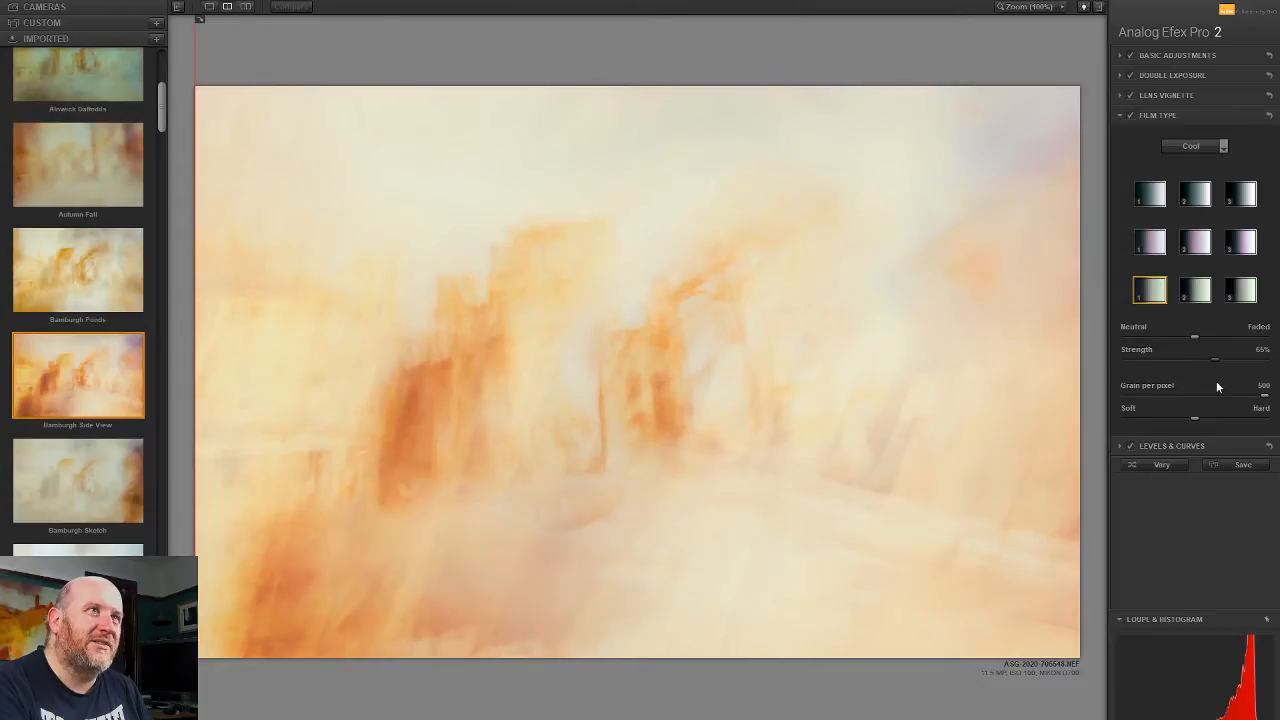
pyautogui.moveTo(1196, 337)
pyautogui.mouseDown()
pyautogui.moveTo(1264, 337)
pyautogui.moveTo(1182, 349)
pyautogui.moveTo(1210, 343)
pyautogui.mouseUp()
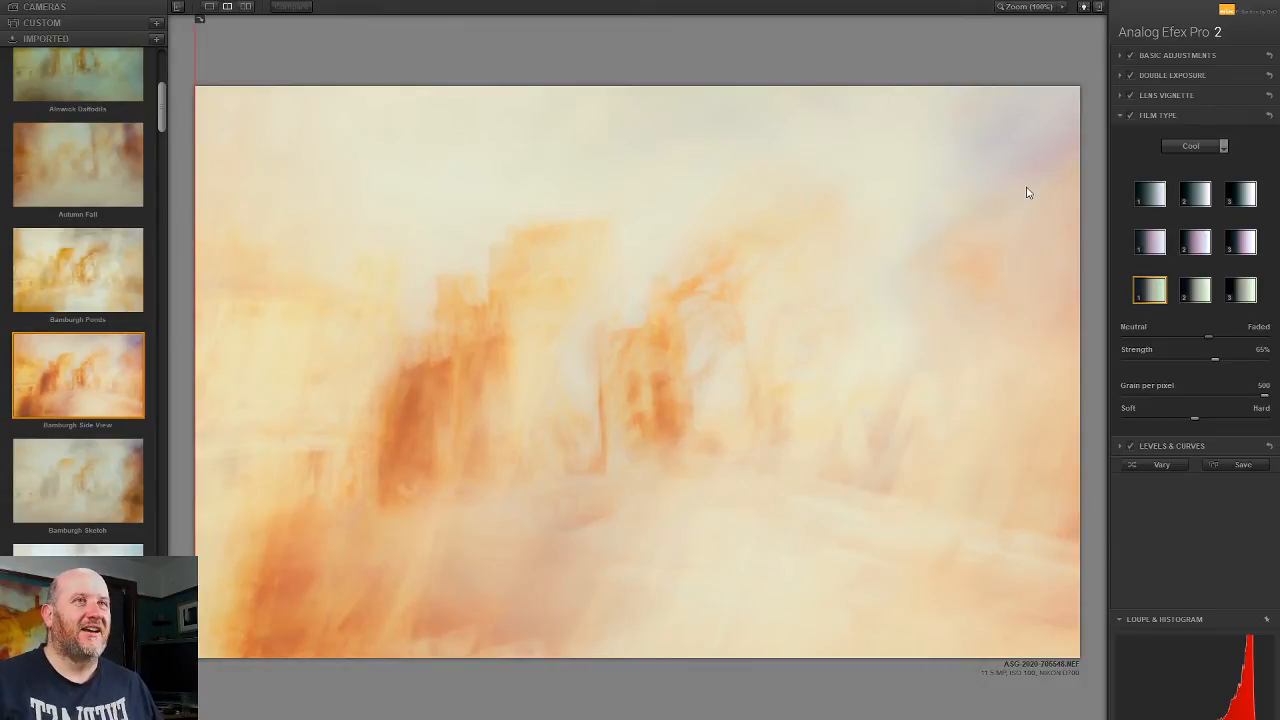
# Step: Try shifting the Double Exposure's second image up and across the ruins, and return it to about its starting position
pyautogui.click(1188, 75)
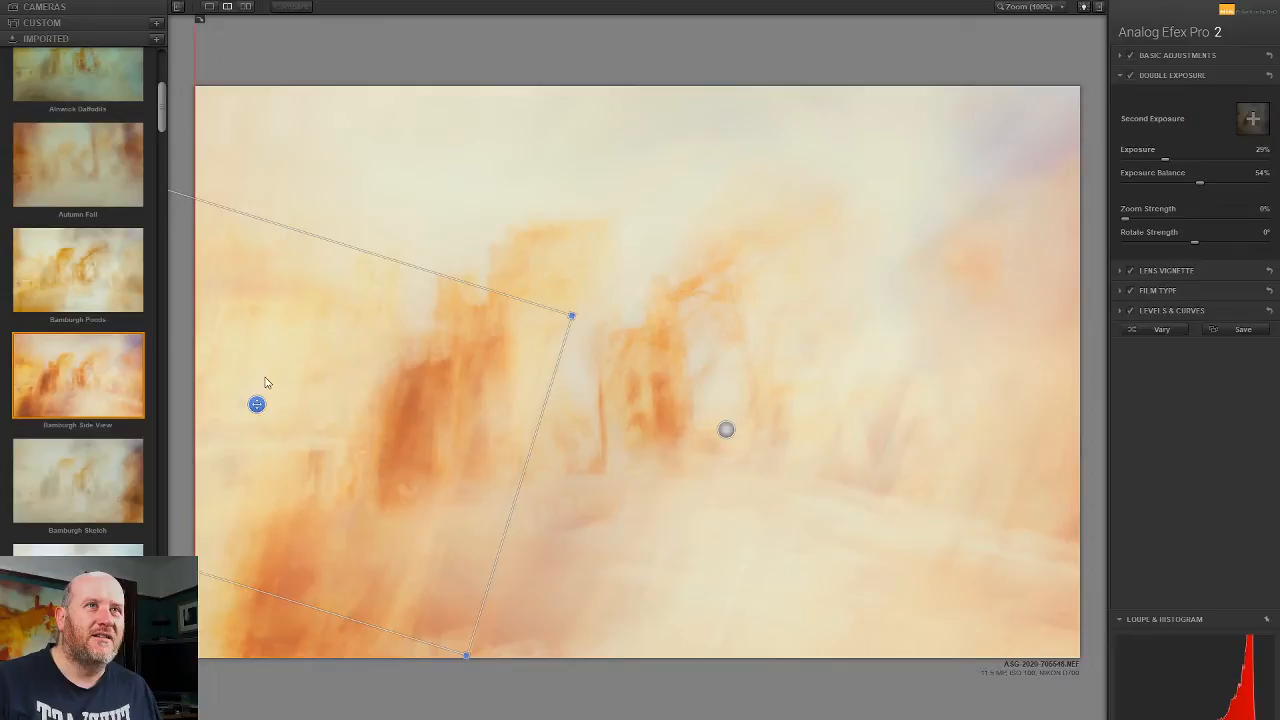
pyautogui.moveTo(256, 404); pyautogui.dragTo(323, 327)
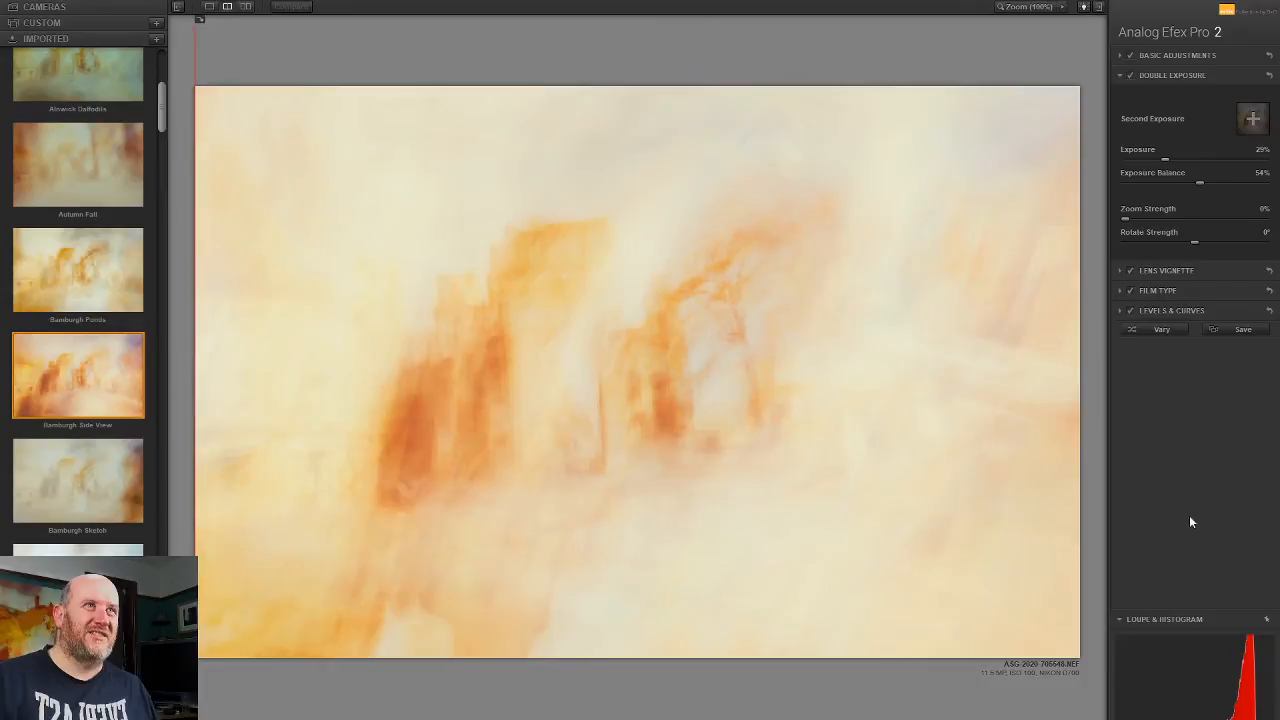
pyautogui.moveTo(728, 174); pyautogui.dragTo(777, 171)
pyautogui.moveTo(874, 244); pyautogui.dragTo(829, 422)
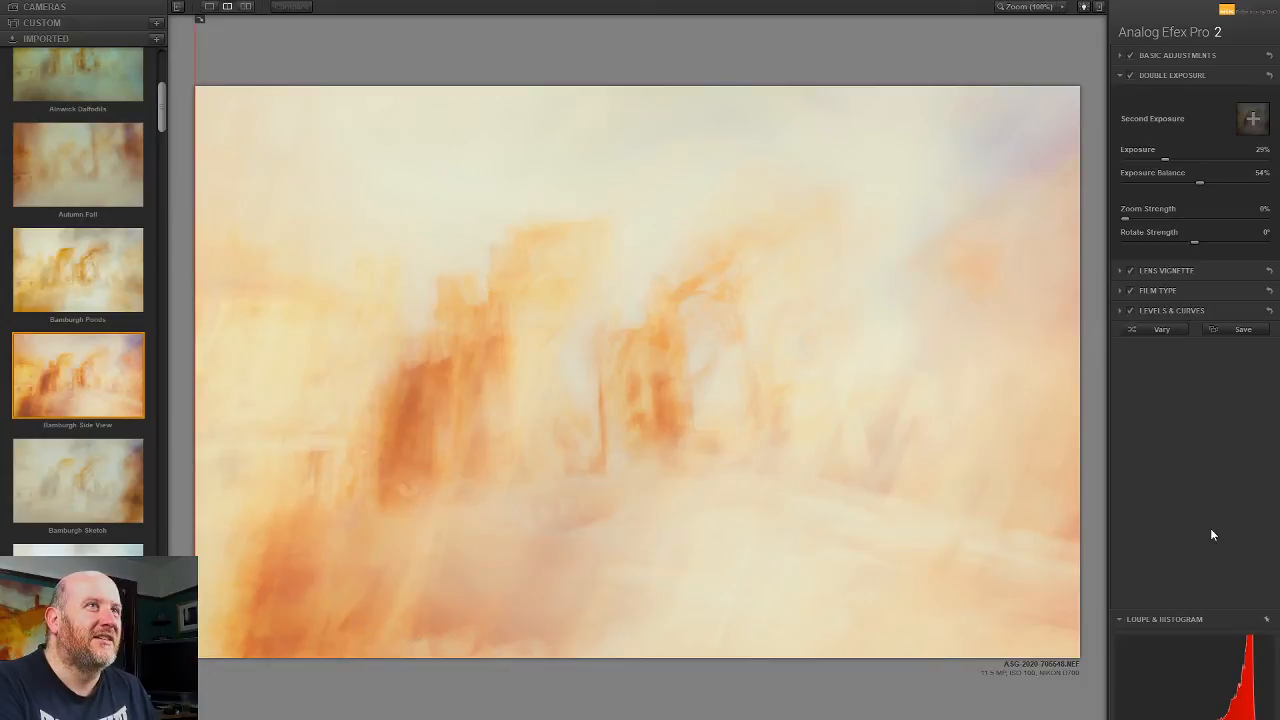
# Step: Compare the image with and without the Lens Vignette and with and without the Film Type, leaving both on
pyautogui.click(1131, 271)
pyautogui.click(1131, 271)
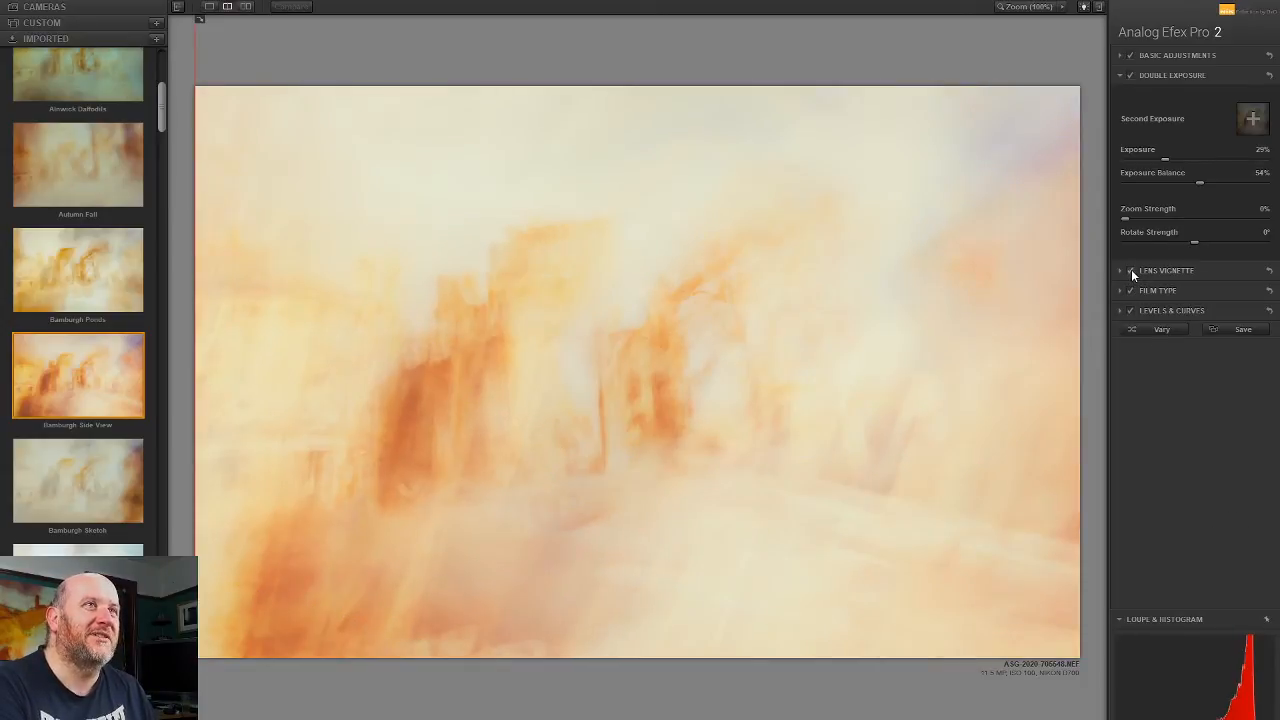
pyautogui.click(1130, 290)
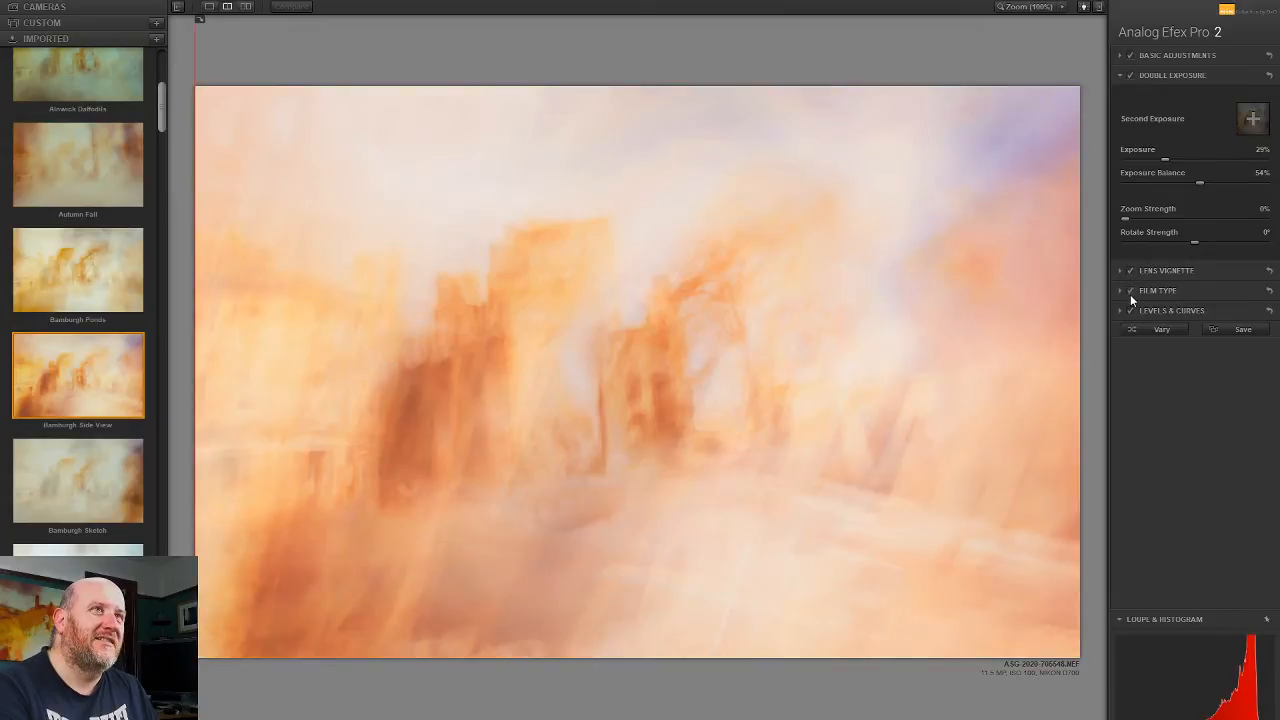
pyautogui.click(1130, 290)
# Step: Try the first film of Cool's upper two rows and the first film of the second and third Warm rows
pyautogui.click(1163, 289)
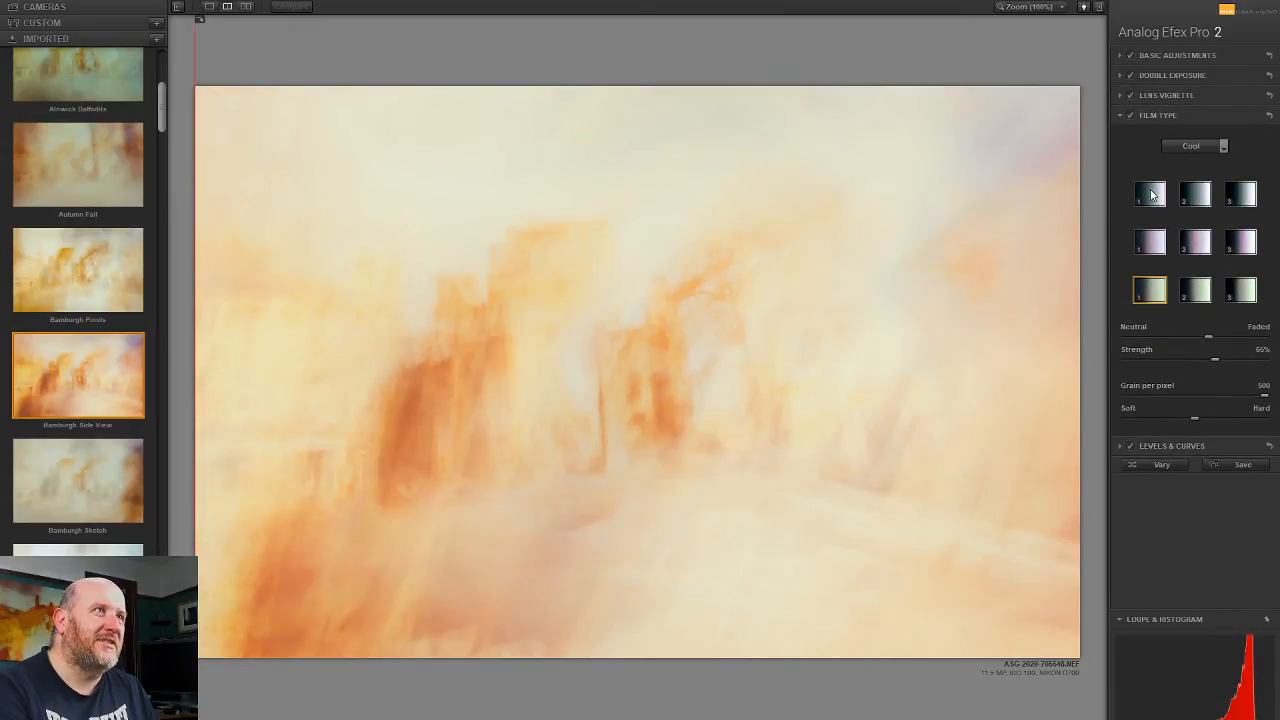
pyautogui.click(1152, 204)
pyautogui.click(1150, 240)
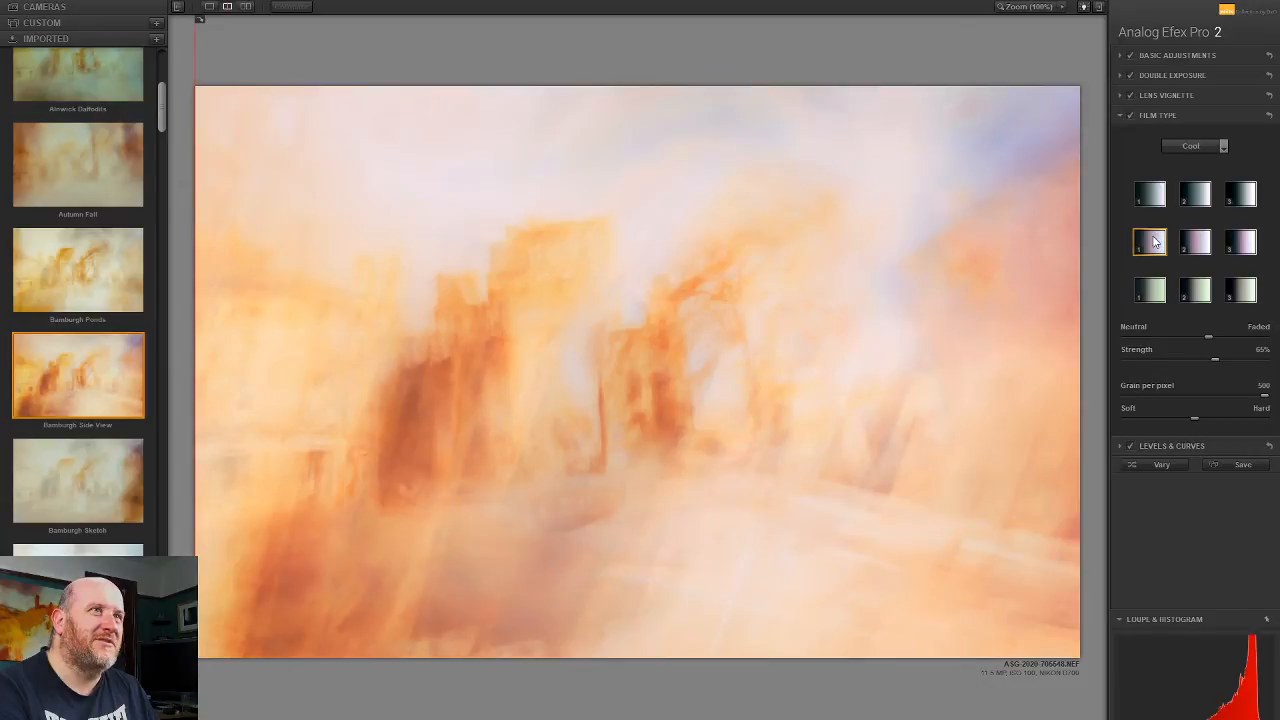
pyautogui.click(1223, 146)
pyautogui.click(1177, 164)
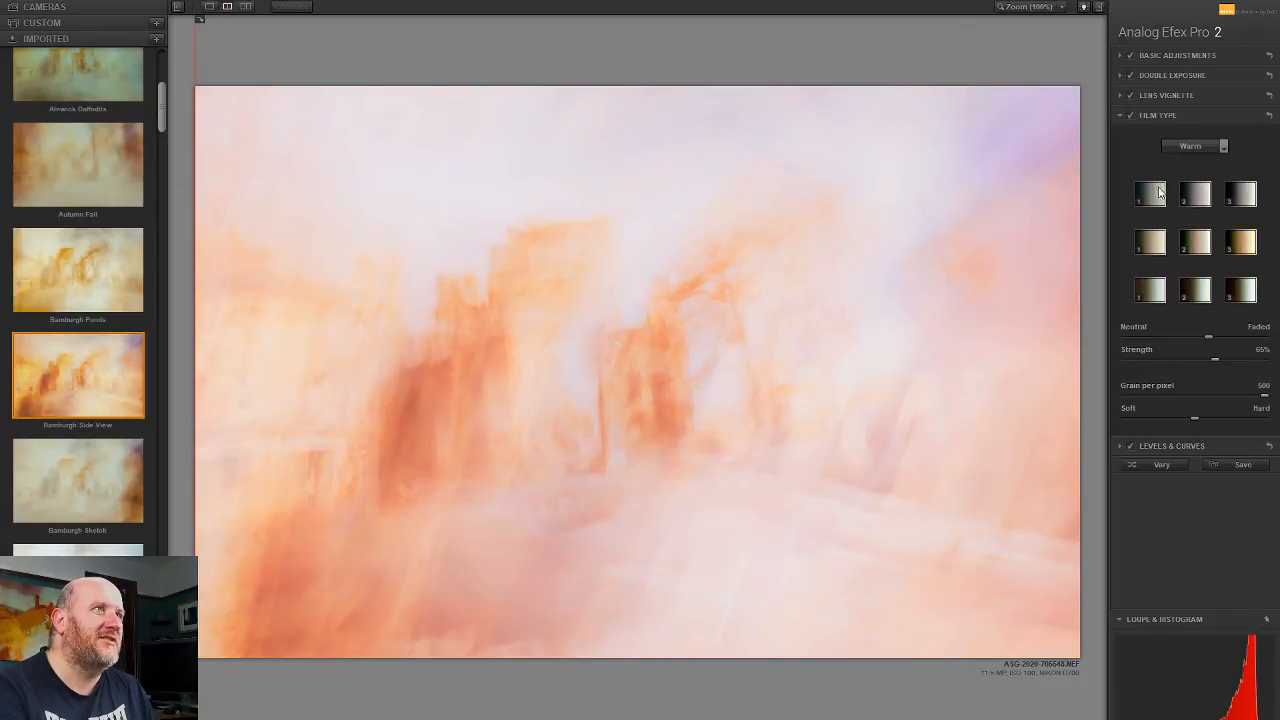
pyautogui.click(1150, 242)
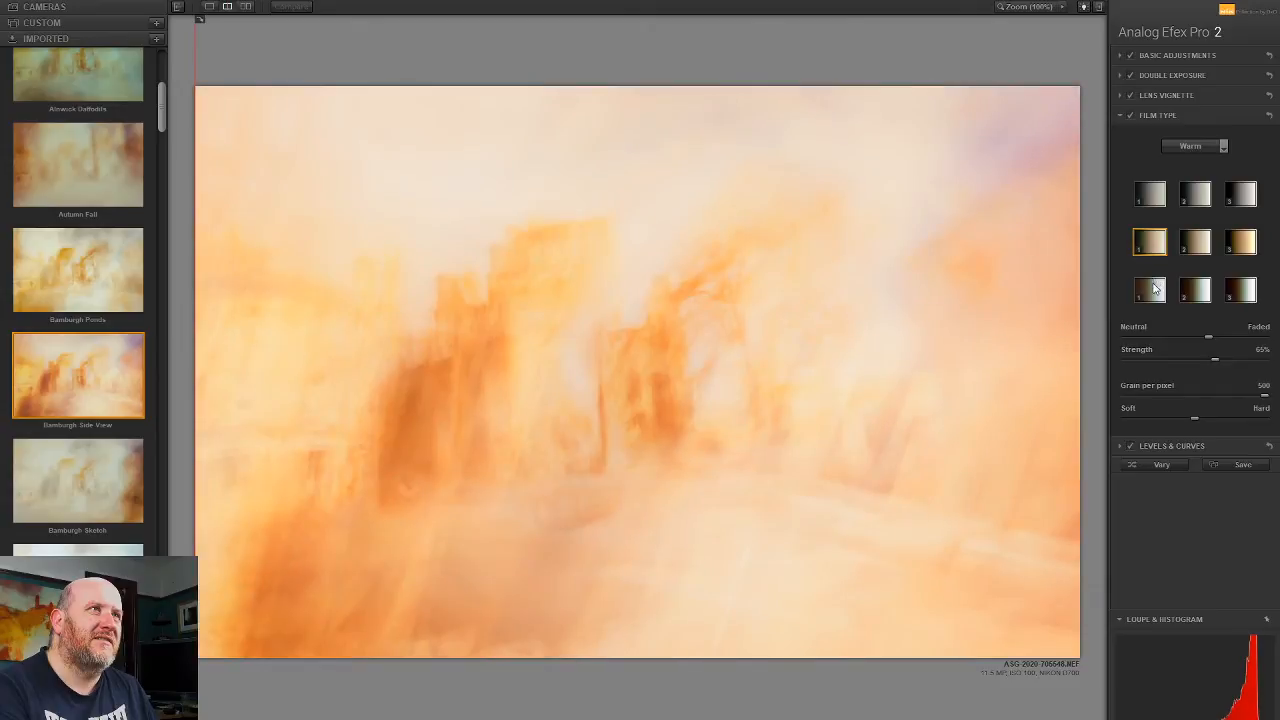
pyautogui.click(1151, 289)
# Step: Try the first-column films of the Subtle film type, and go back to the first film in Cool's third row
pyautogui.click(1189, 147)
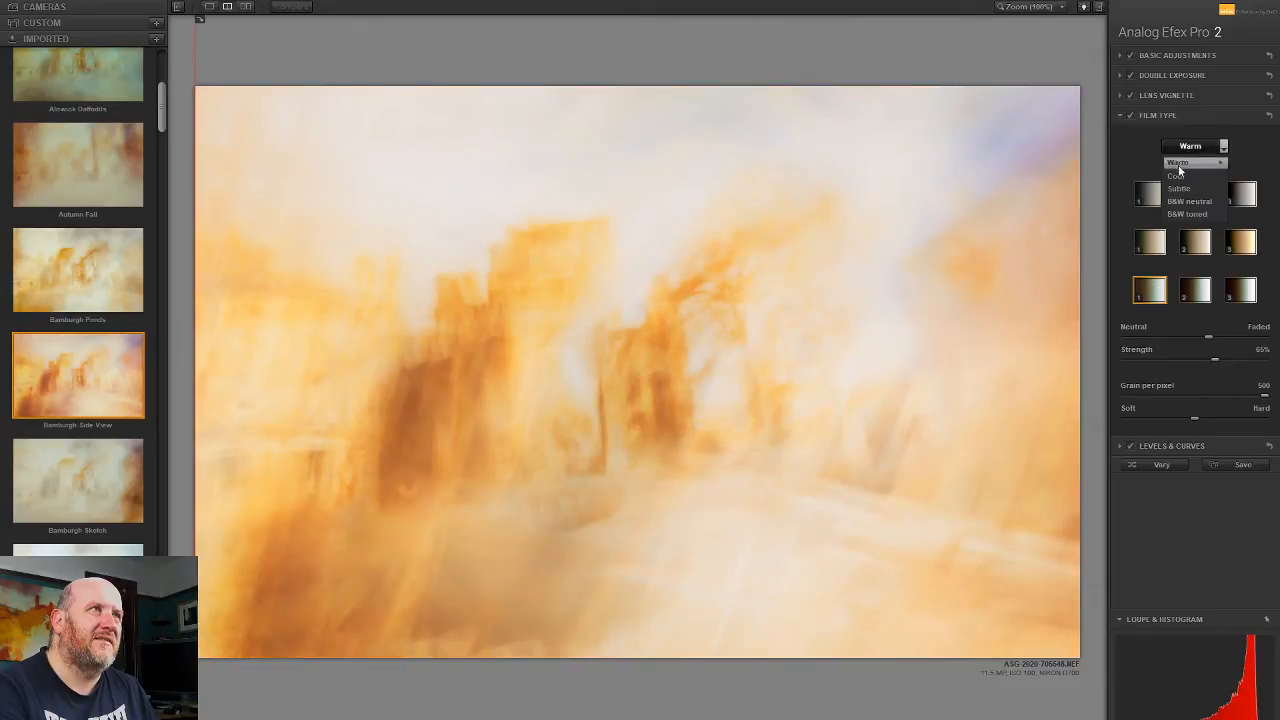
pyautogui.click(1192, 190)
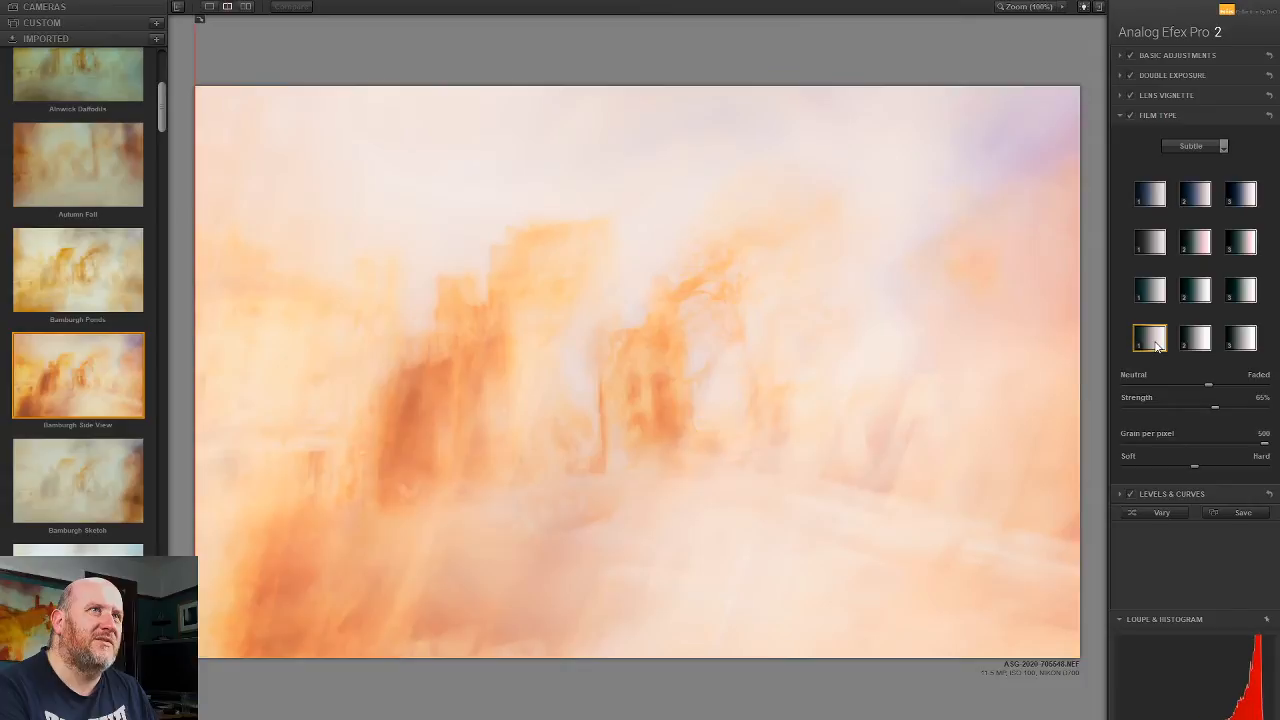
pyautogui.click(1152, 292)
pyautogui.click(1152, 244)
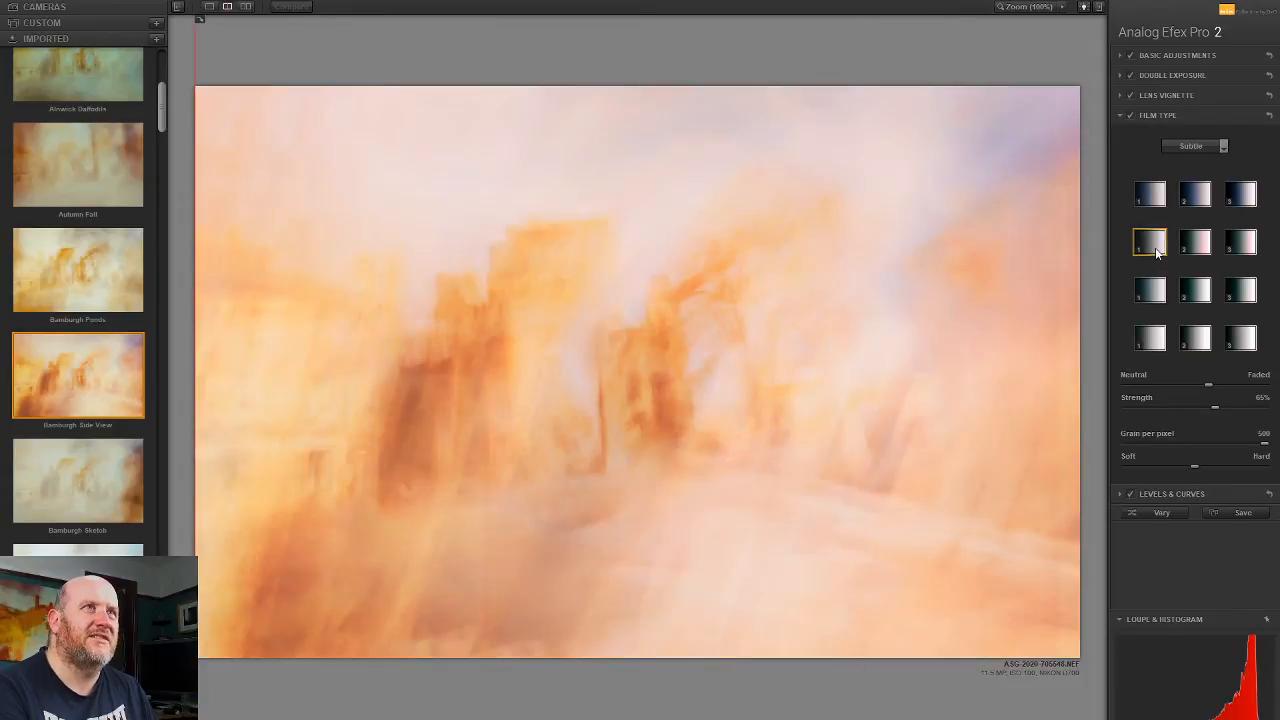
pyautogui.click(1160, 195)
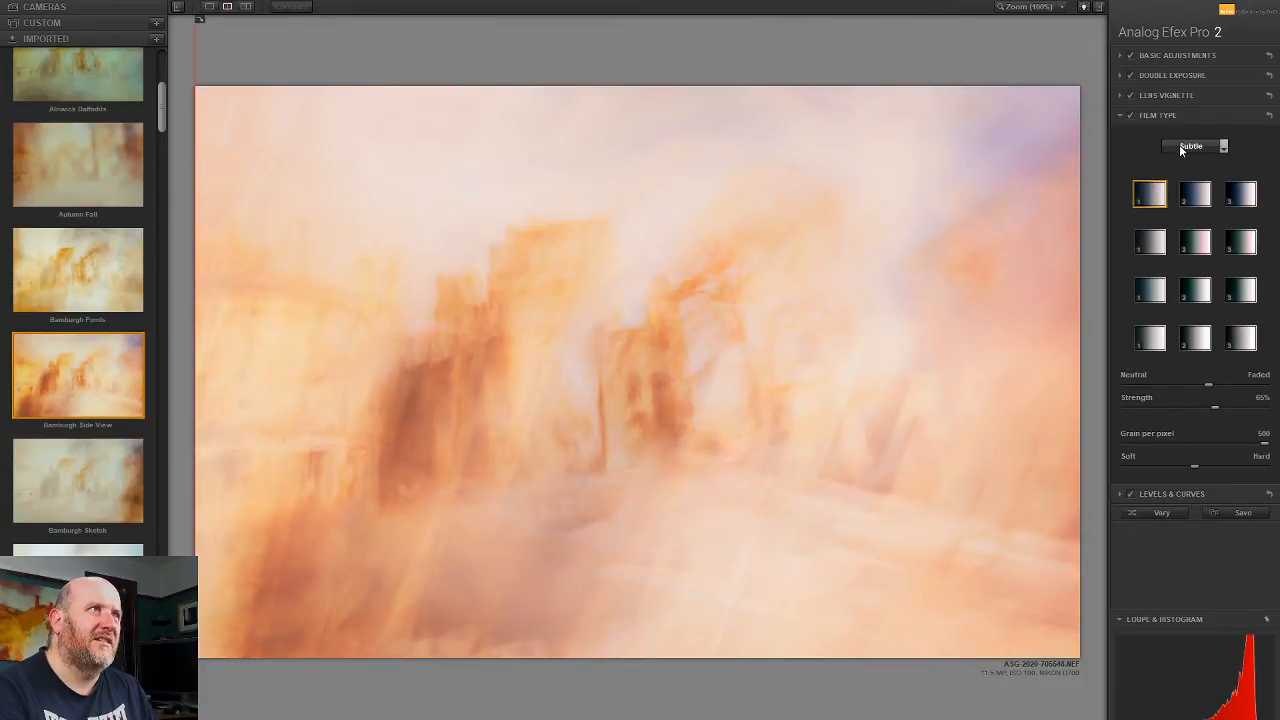
pyautogui.click(1179, 145)
pyautogui.click(1180, 183)
pyautogui.click(1152, 290)
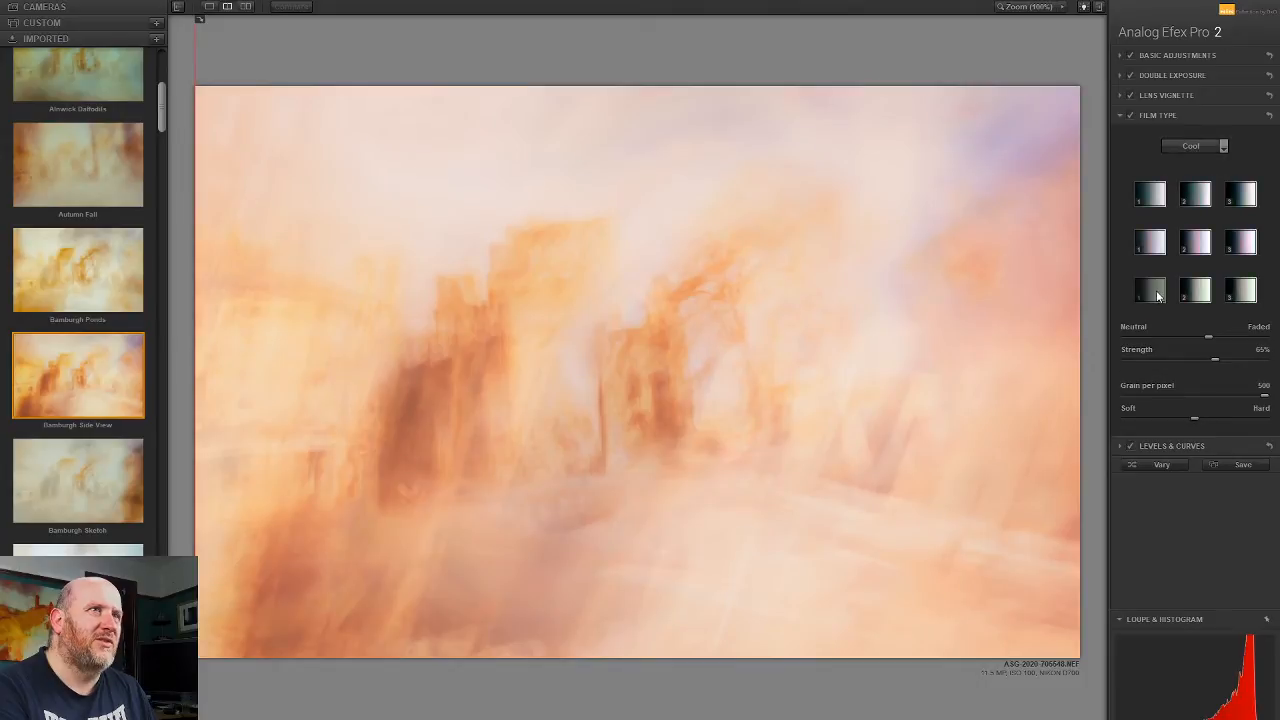
# Step: Try the first Warm film for comparison, and return the Film Type to Cool with the first film of its third row
pyautogui.click(1192, 147)
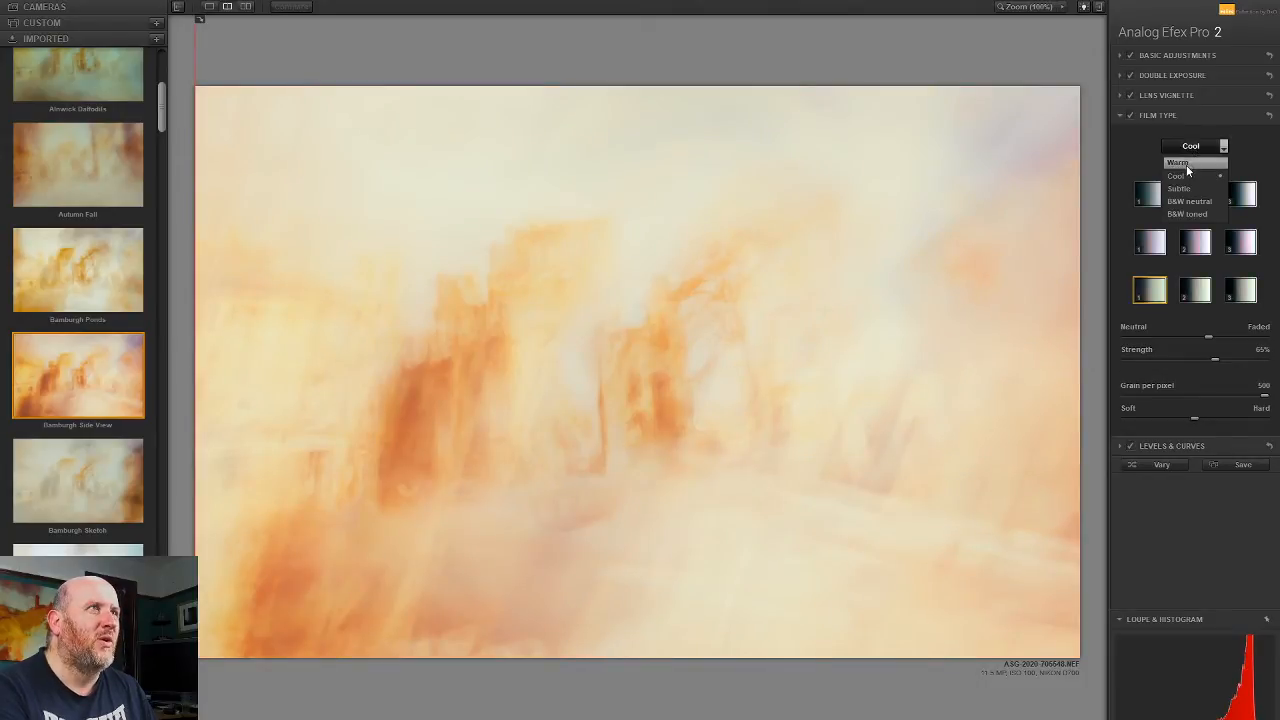
pyautogui.click(1186, 165)
pyautogui.click(1151, 200)
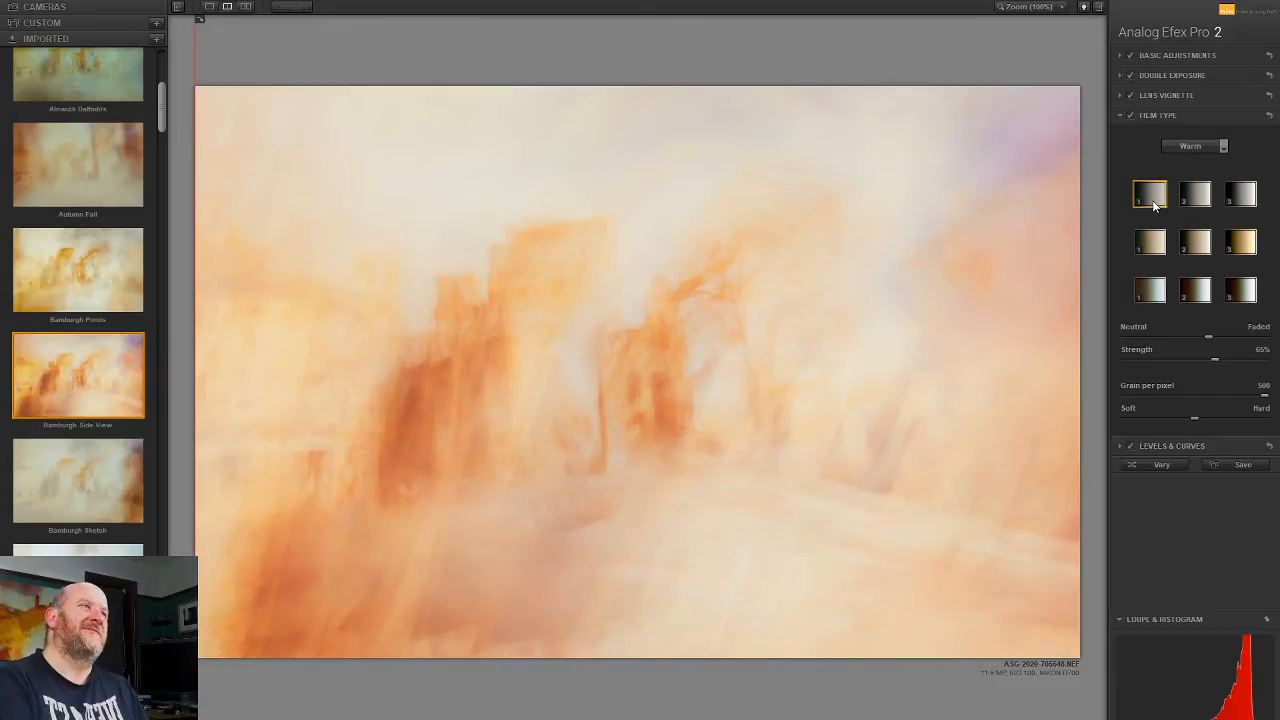
pyautogui.click(1205, 149)
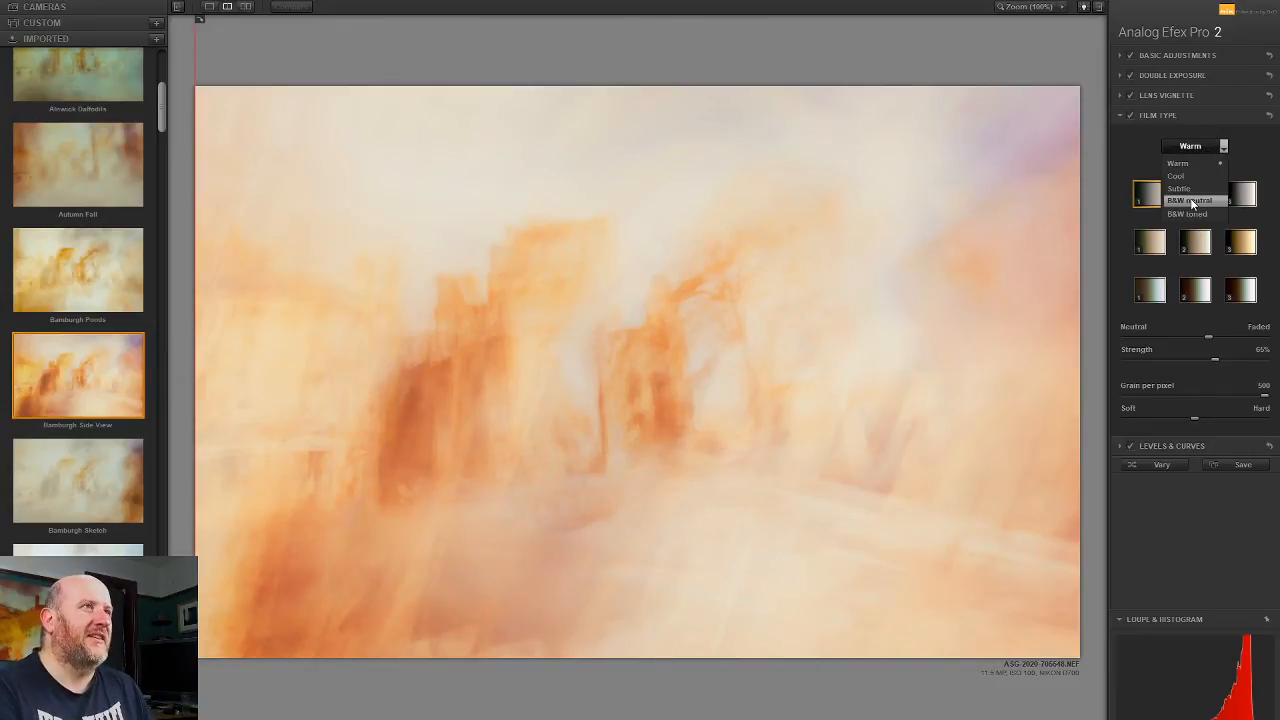
pyautogui.click(1189, 177)
pyautogui.click(1149, 291)
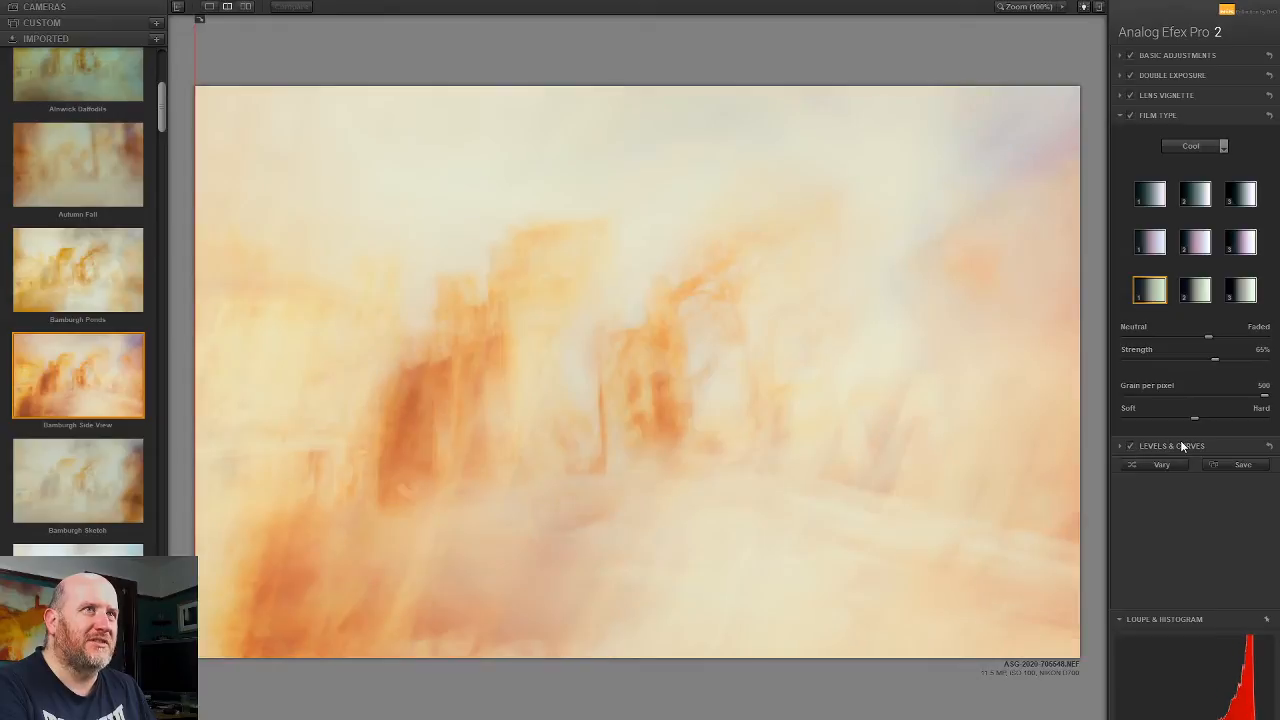
# Step: Lower the white point of the RGB curve very slightly in Levels & Curves
pyautogui.click(1172, 446)
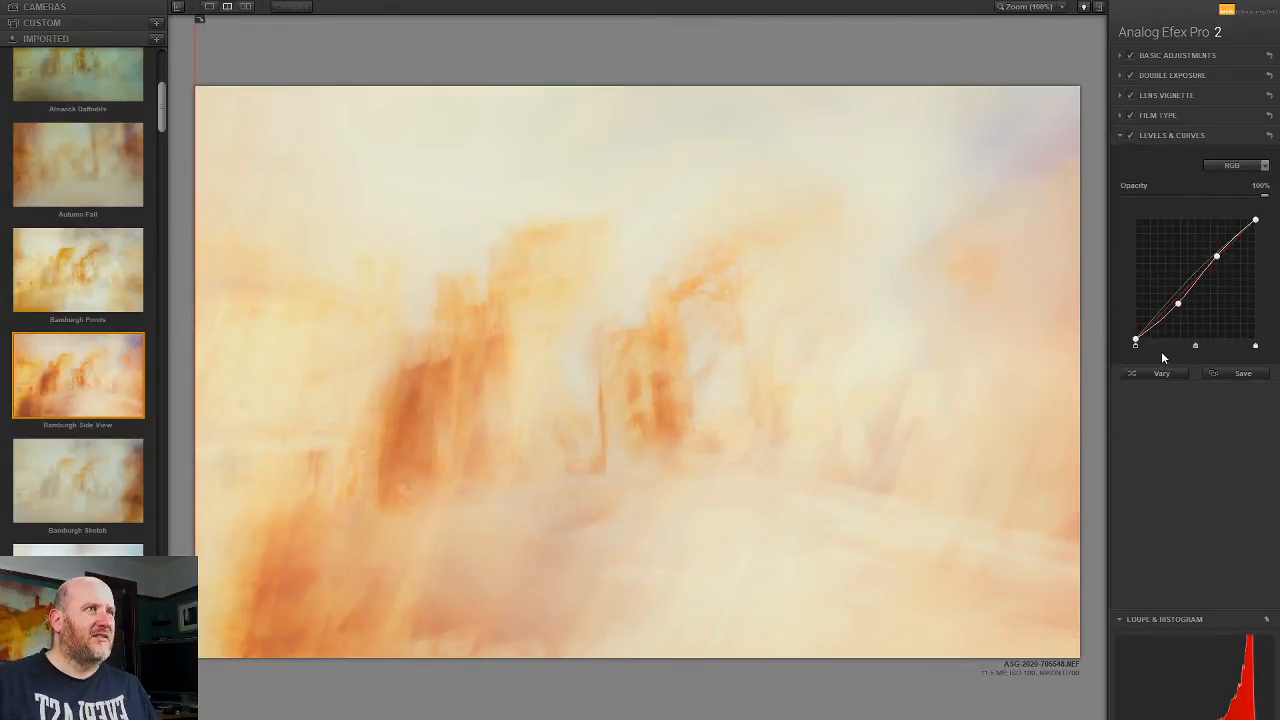
pyautogui.moveTo(1127, 344)
pyautogui.mouseDown()
pyautogui.moveTo(1125, 320)
pyautogui.moveTo(1118, 350)
pyautogui.moveTo(1147, 366)
pyautogui.moveTo(1136, 366)
pyautogui.mouseUp()
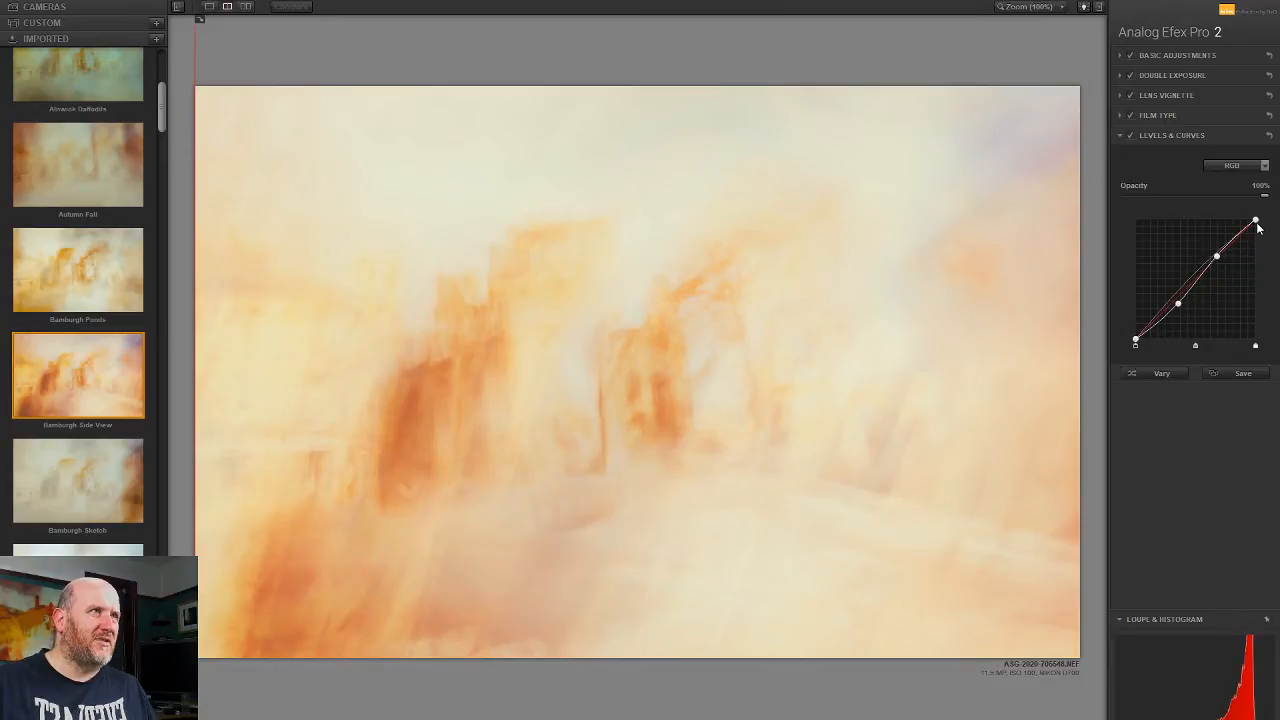
pyautogui.moveTo(1255, 220); pyautogui.dragTo(1255, 222)
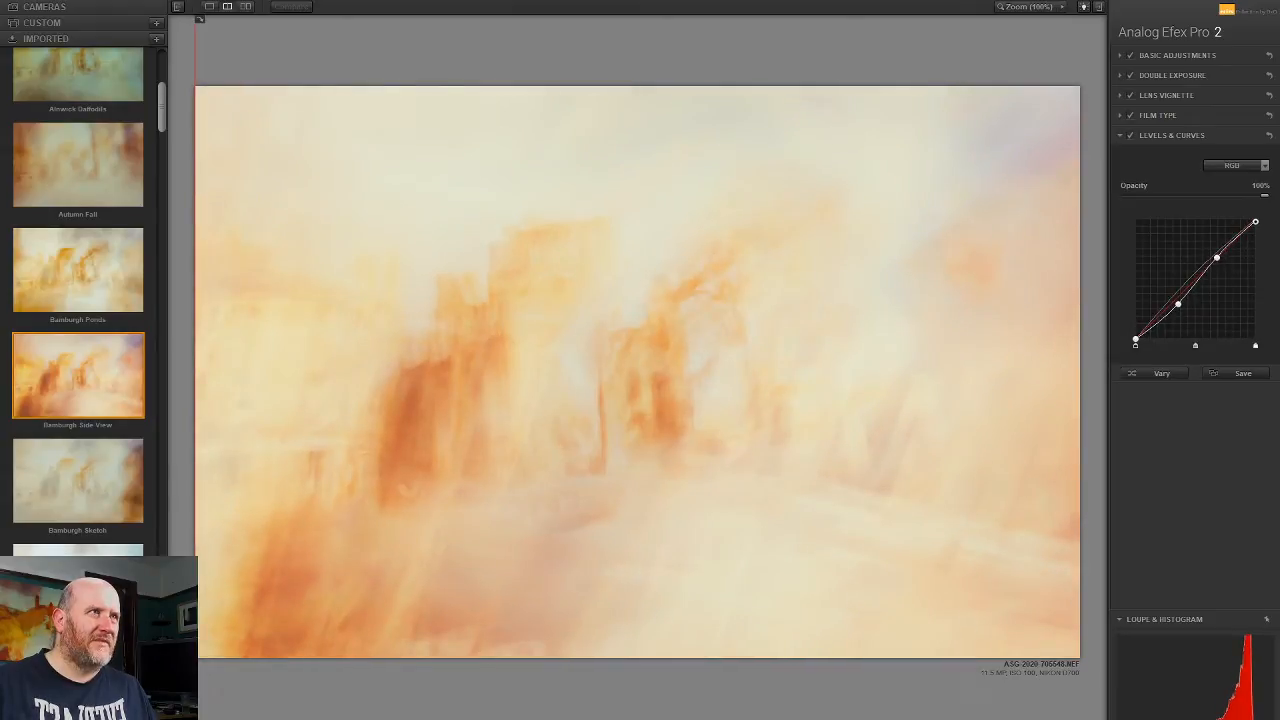
# Step: Slightly raise the black point and slightly lower the white point of the Blue channel curve
pyautogui.click(1234, 165)
pyautogui.click(1228, 207)
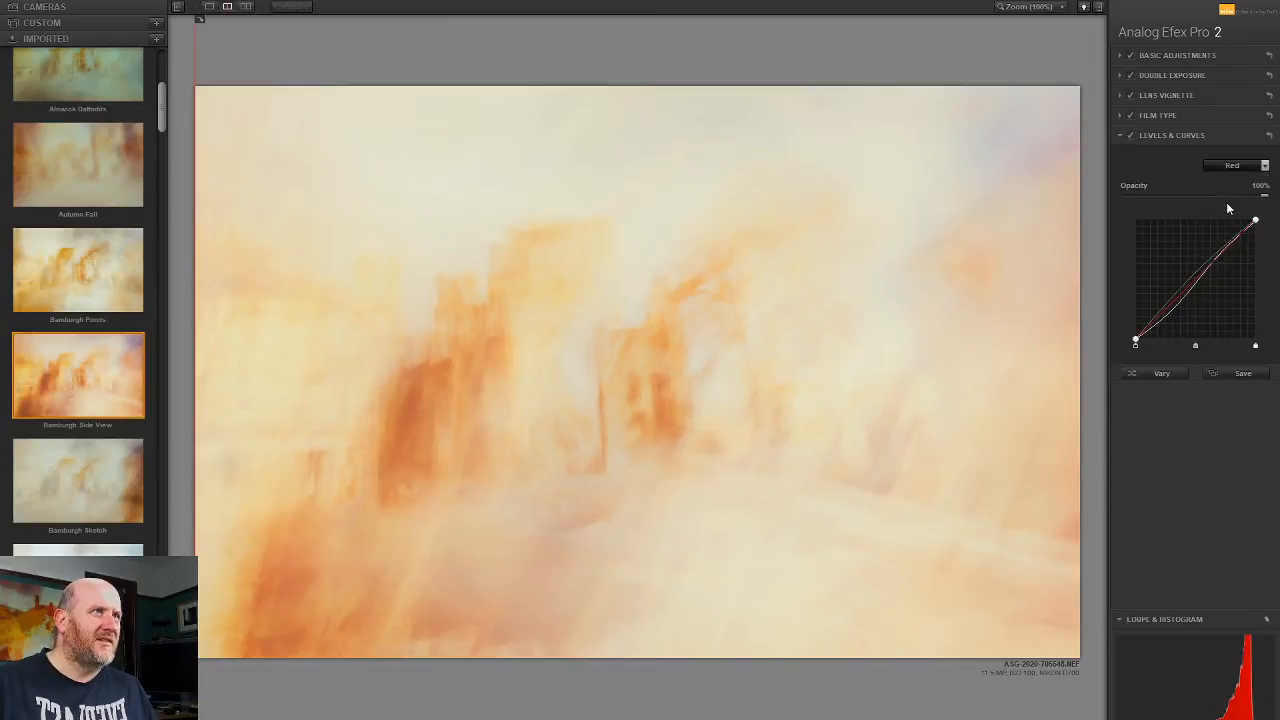
pyautogui.click(1236, 167)
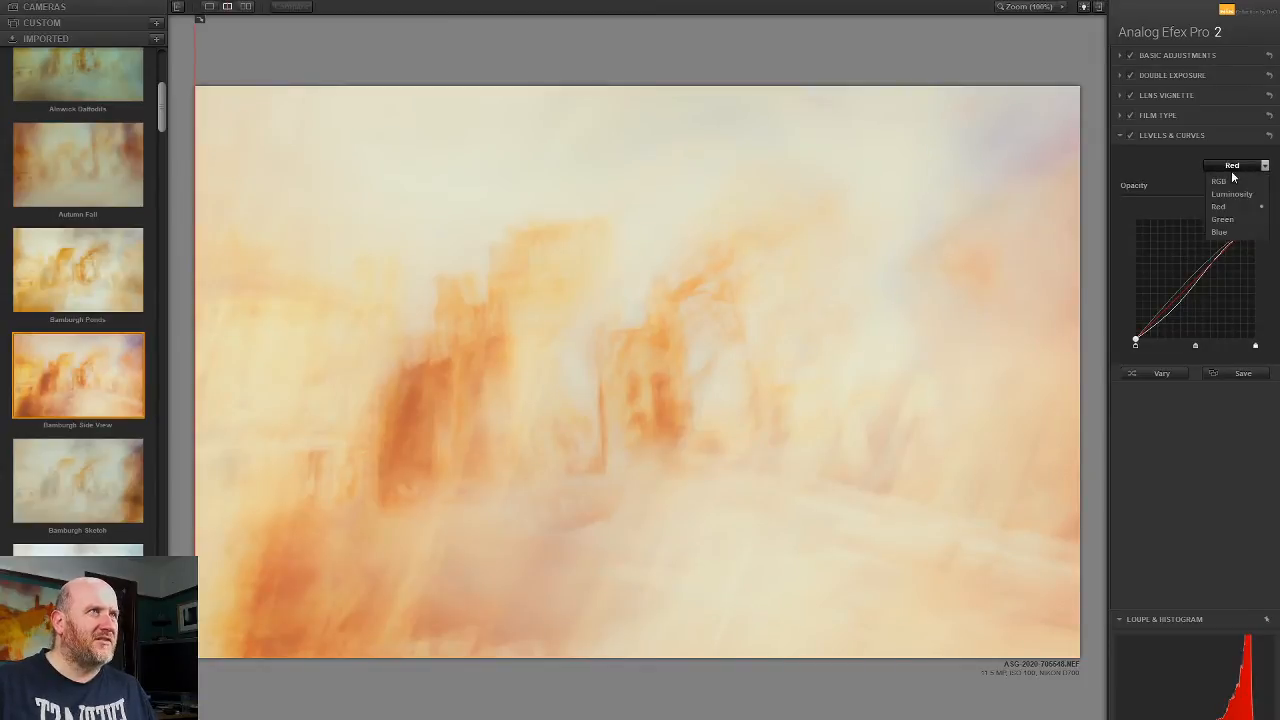
pyautogui.click(1232, 232)
pyautogui.moveTo(1205, 276); pyautogui.dragTo(1211, 273)
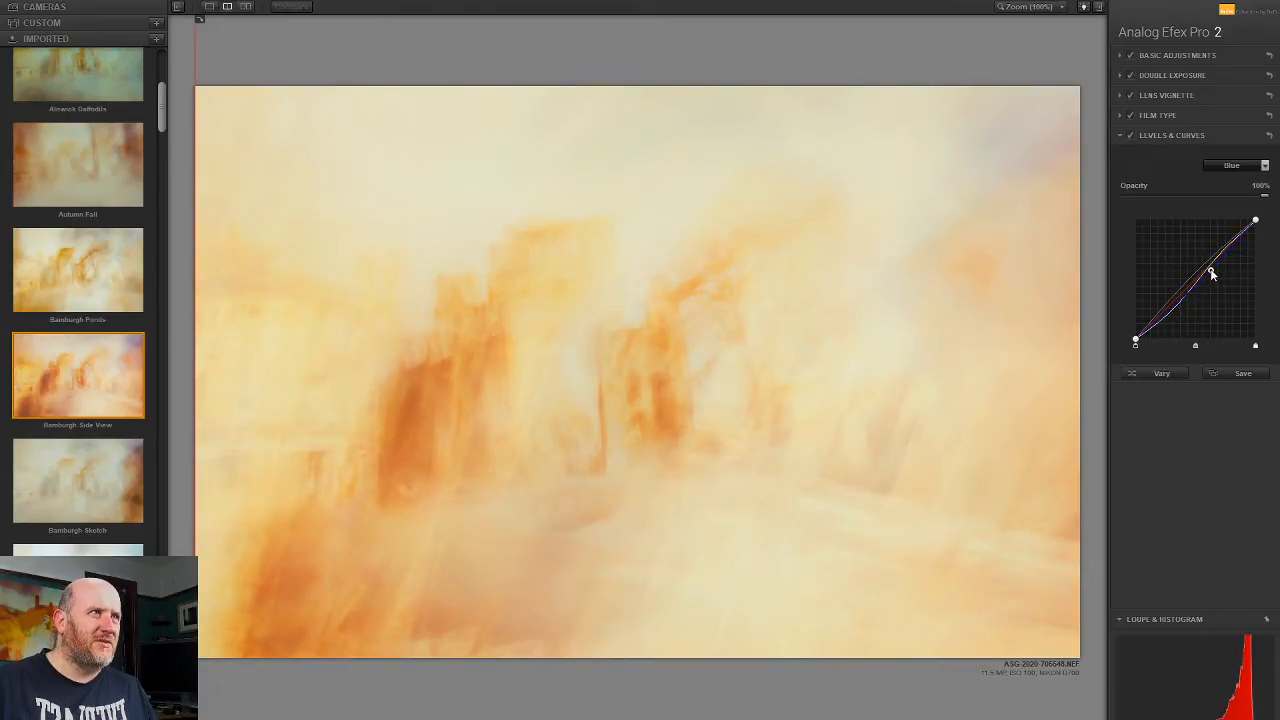
pyautogui.moveTo(1257, 222); pyautogui.dragTo(1265, 197)
pyautogui.moveTo(1137, 343)
pyautogui.mouseDown()
pyautogui.moveTo(1150, 343)
pyautogui.moveTo(1118, 331)
pyautogui.mouseUp()
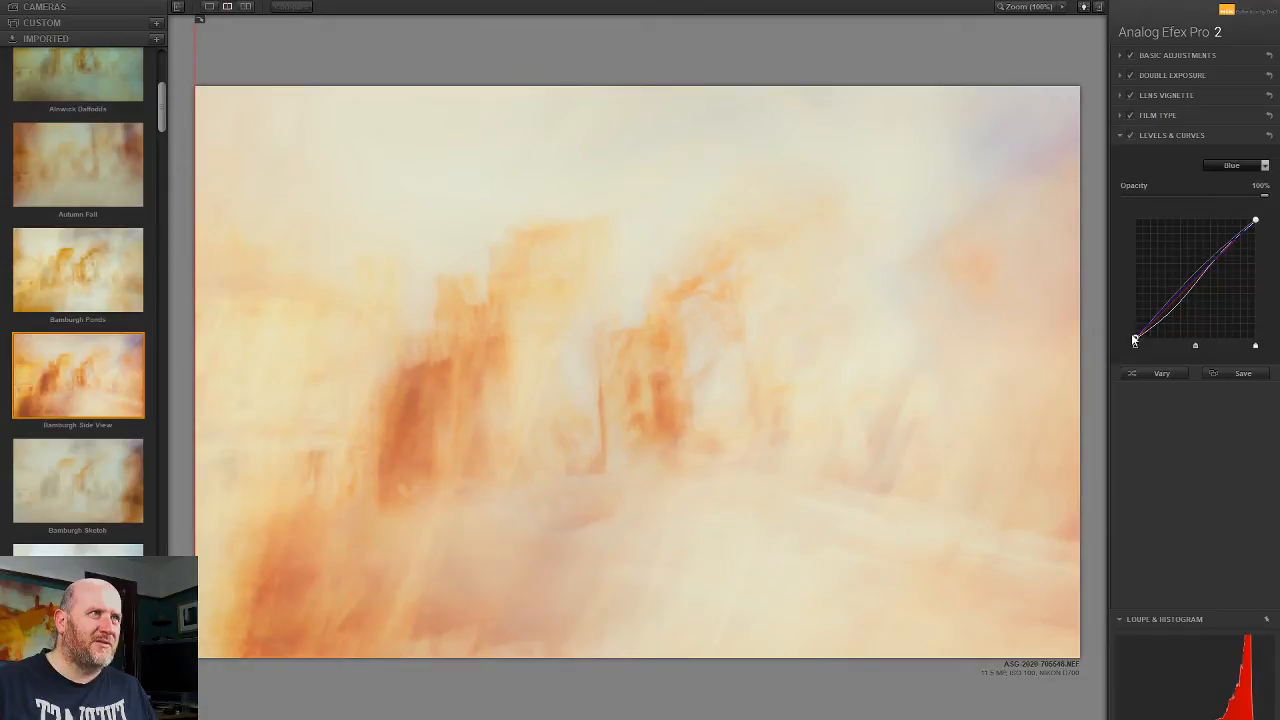
pyautogui.moveTo(1132, 340); pyautogui.dragTo(1132, 336)
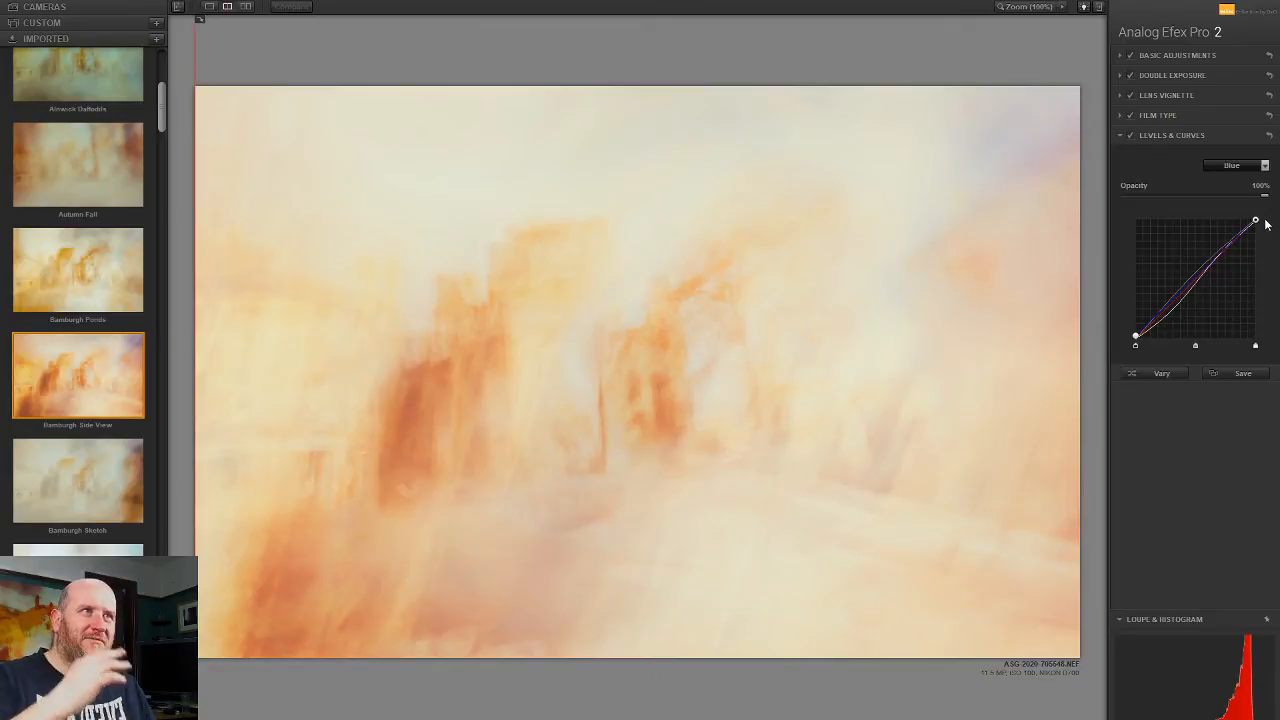
pyautogui.moveTo(1265, 219); pyautogui.dragTo(1275, 222)
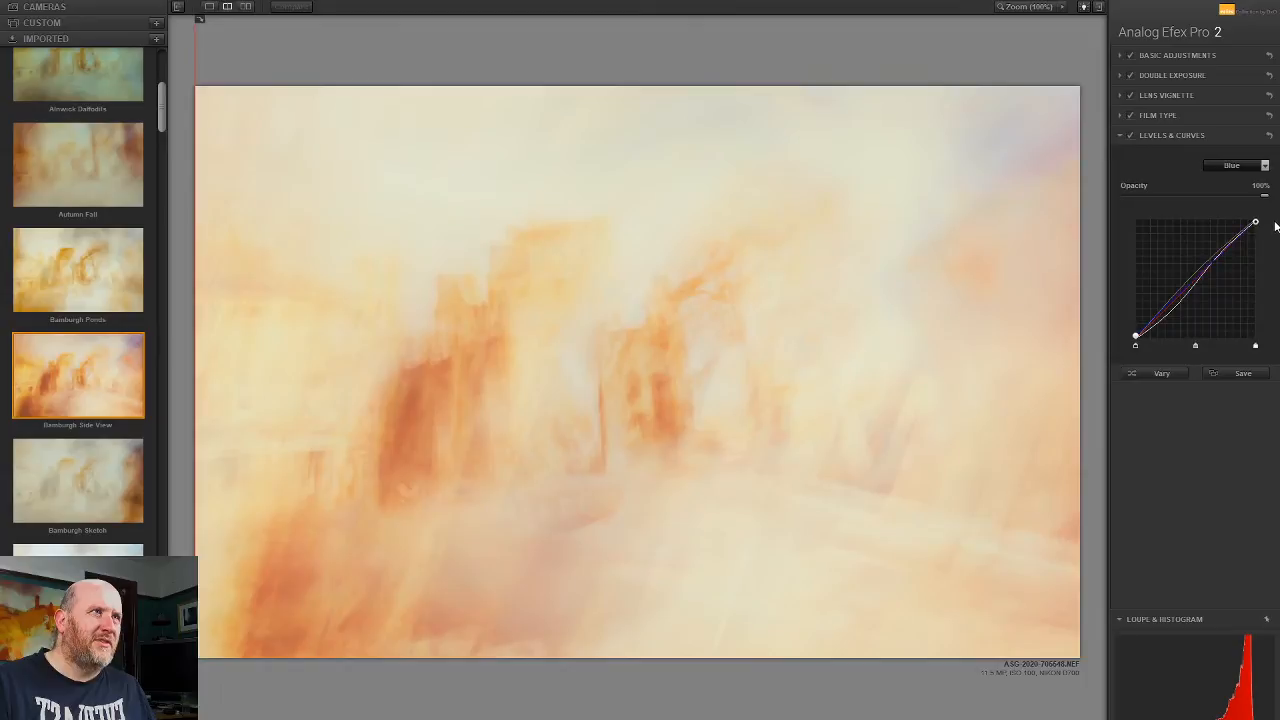
# Step: Compare the image with and without Levels & Curves, leave it on, and sweep the before/after divider across the picture
pyautogui.click(1137, 135)
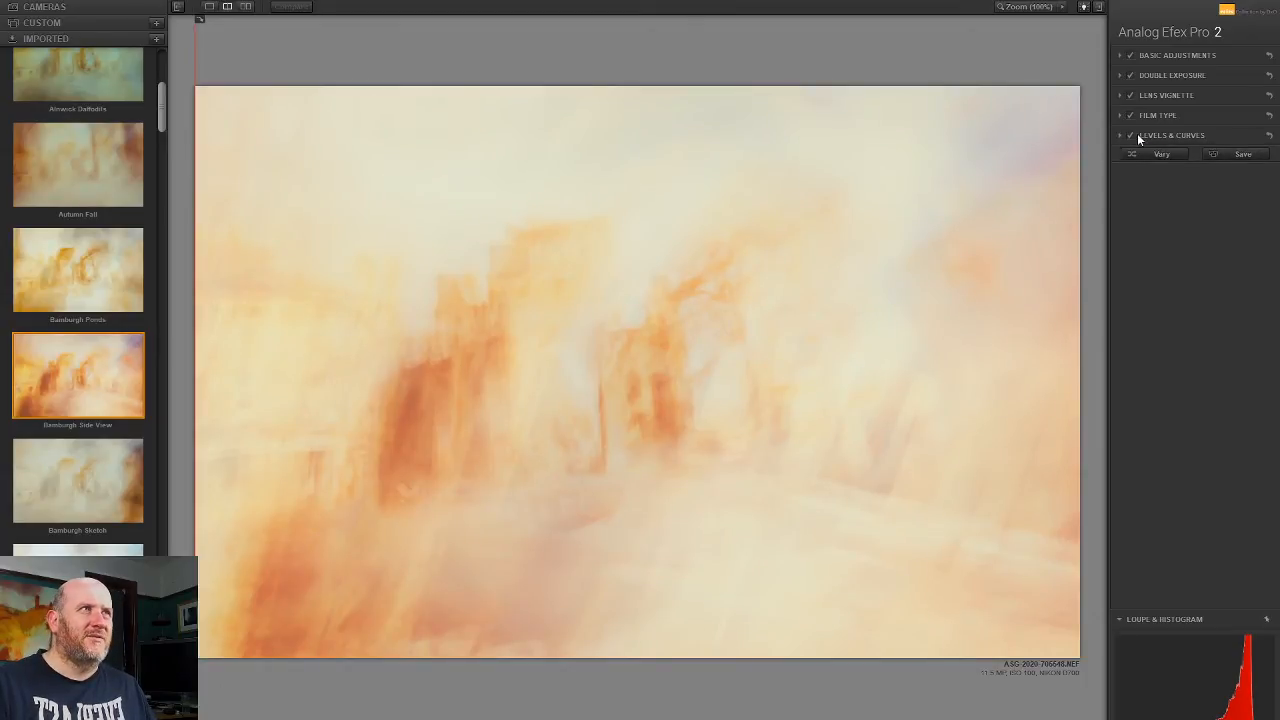
pyautogui.click(1131, 136)
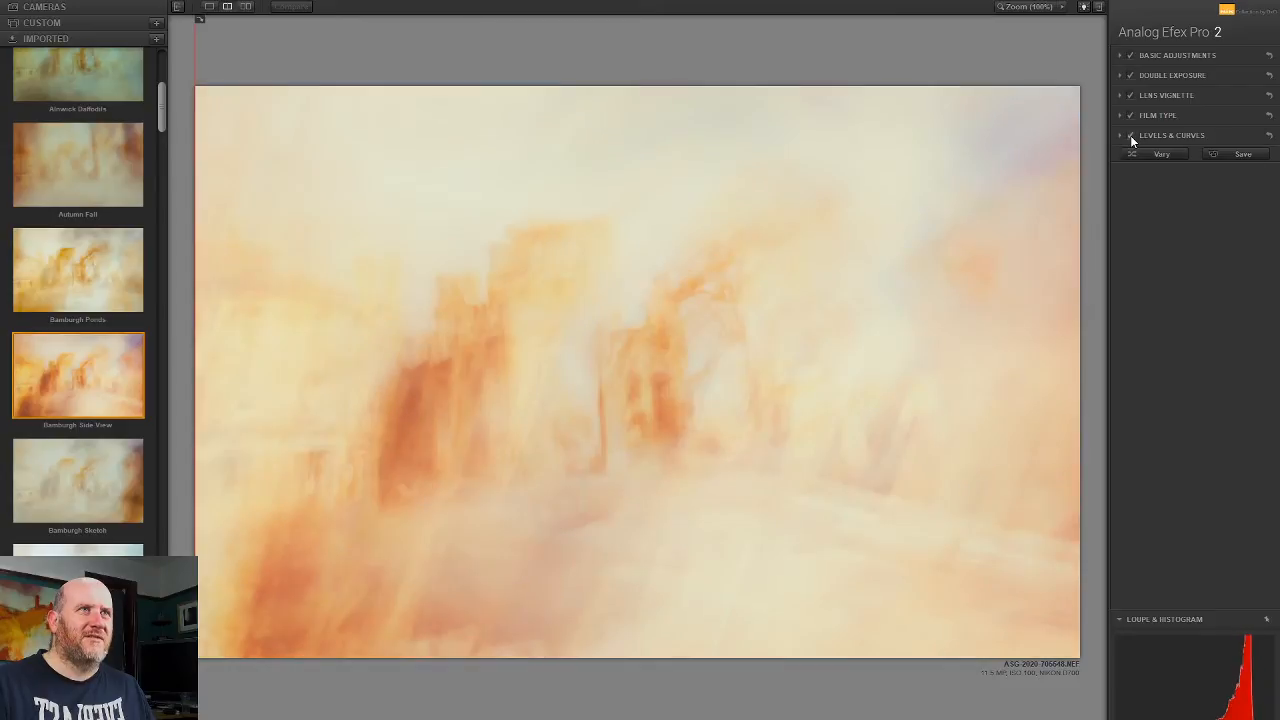
pyautogui.click(1131, 136)
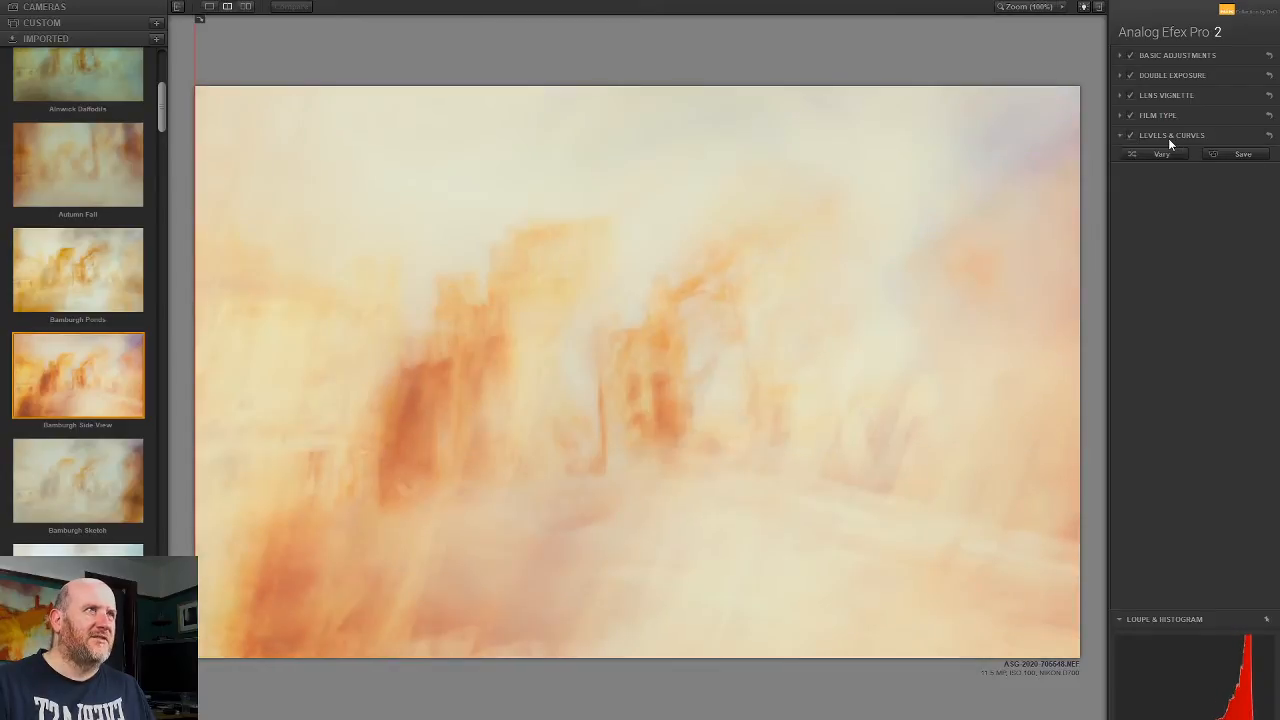
pyautogui.click(1168, 136)
pyautogui.moveTo(195, 206); pyautogui.dragTo(1064, 343)
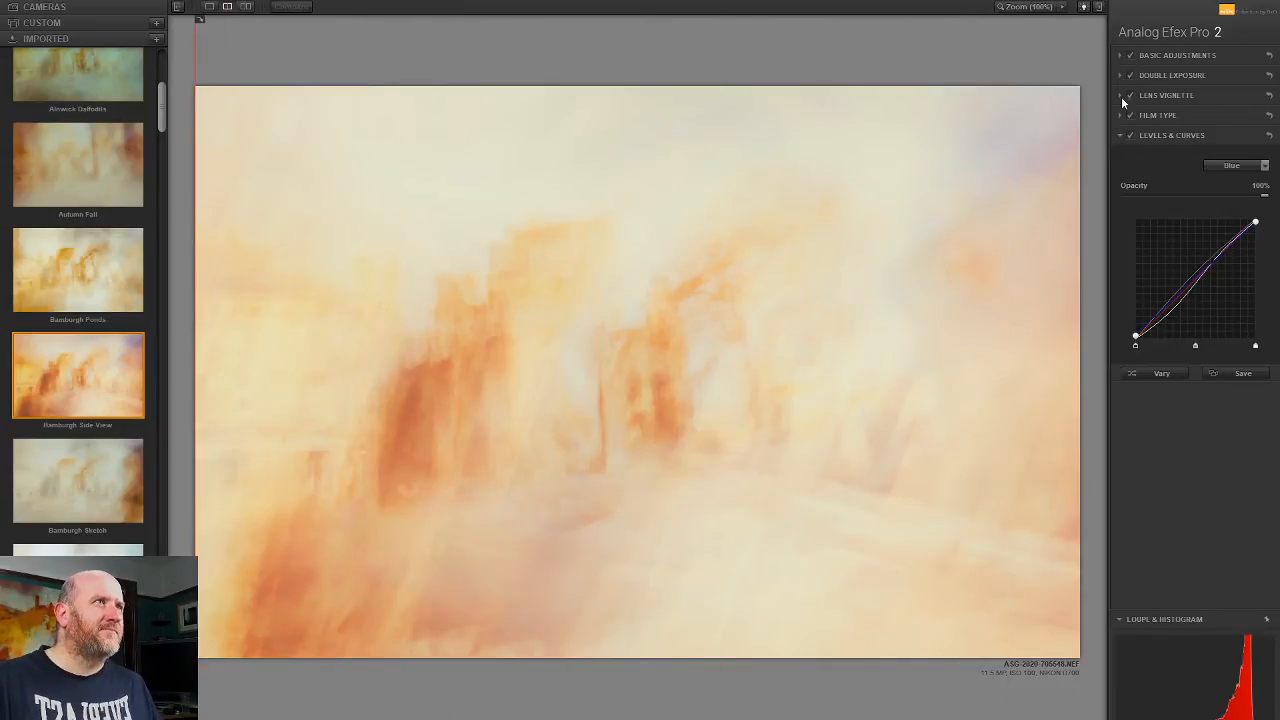
# Step: In Basic Adjustments, set Detail Extraction to 7%, Brightness to 7%, Contrast to 5% and Saturation to 0%
pyautogui.click(1173, 57)
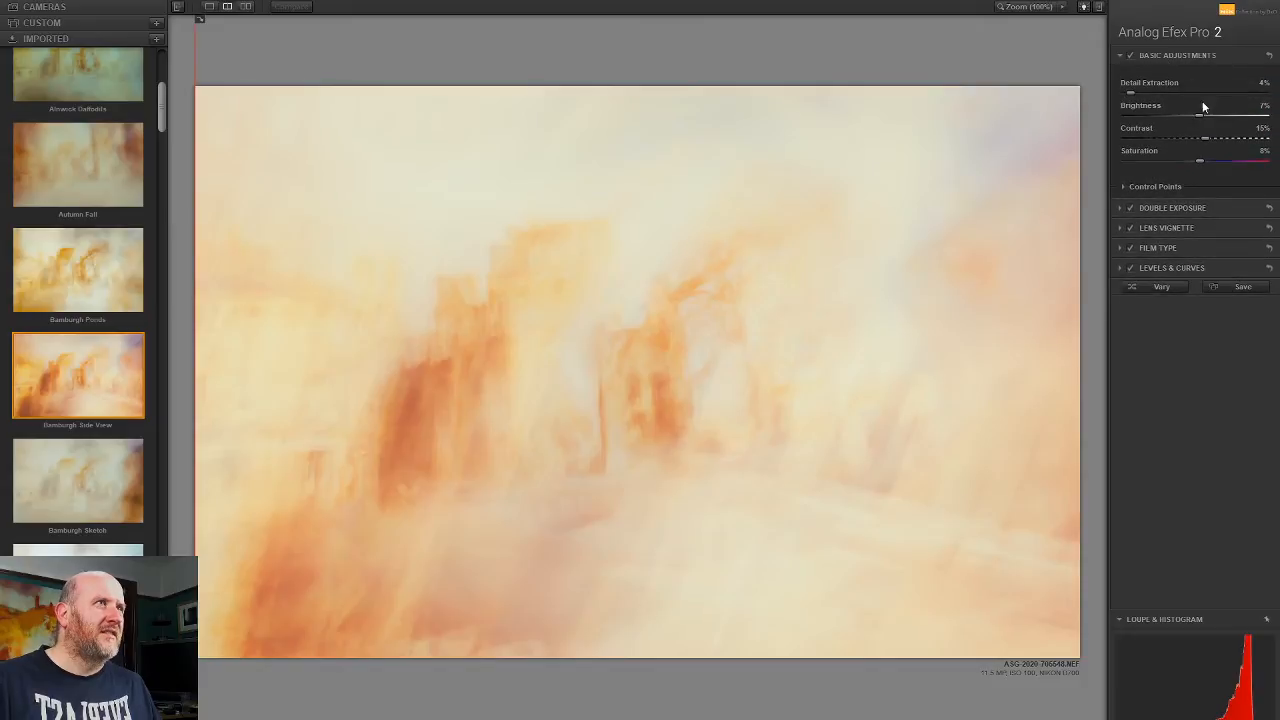
pyautogui.moveTo(1182, 142)
pyautogui.mouseDown()
pyautogui.moveTo(1222, 144)
pyautogui.moveTo(1201, 145)
pyautogui.mouseUp()
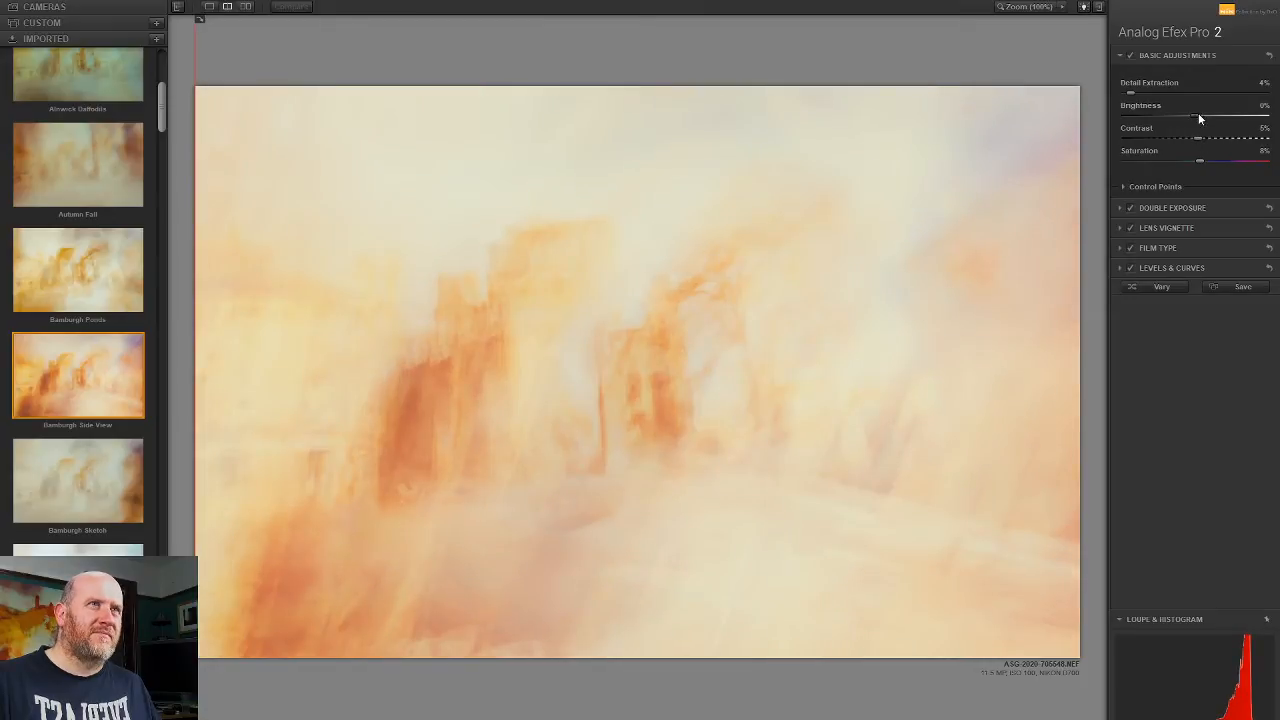
pyautogui.doubleClick(1199, 116)
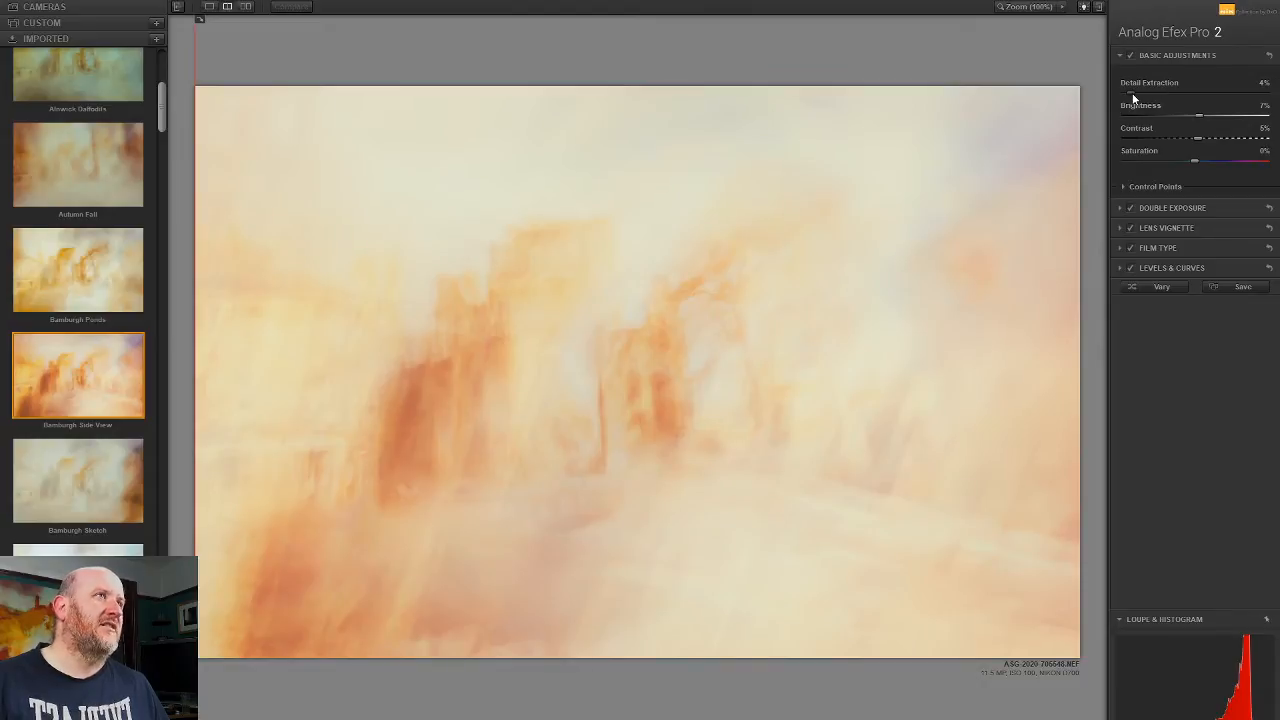
pyautogui.moveTo(1108, 94); pyautogui.dragTo(1137, 94)
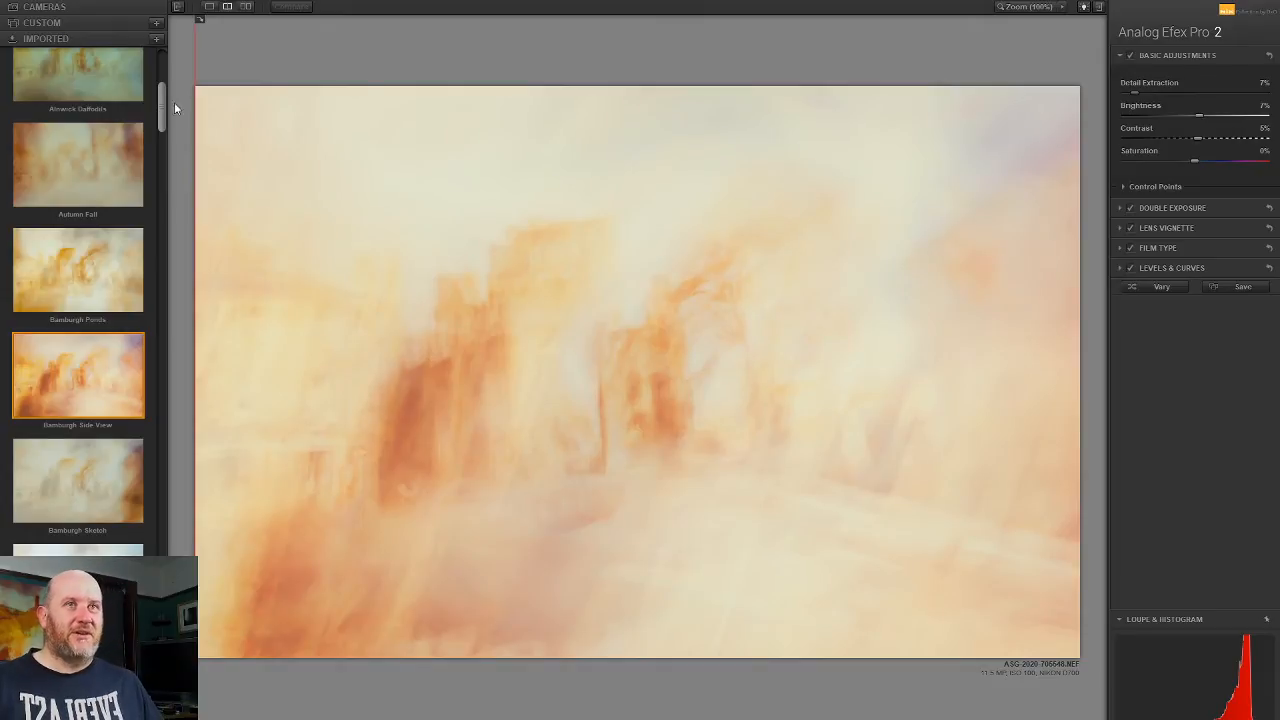
# Step: Check the before/after of the Bamburgh Side View look, apply it, and hide the resulting Analog Efex Pro 2 layer
pyautogui.moveTo(197, 205); pyautogui.dragTo(195, 330)
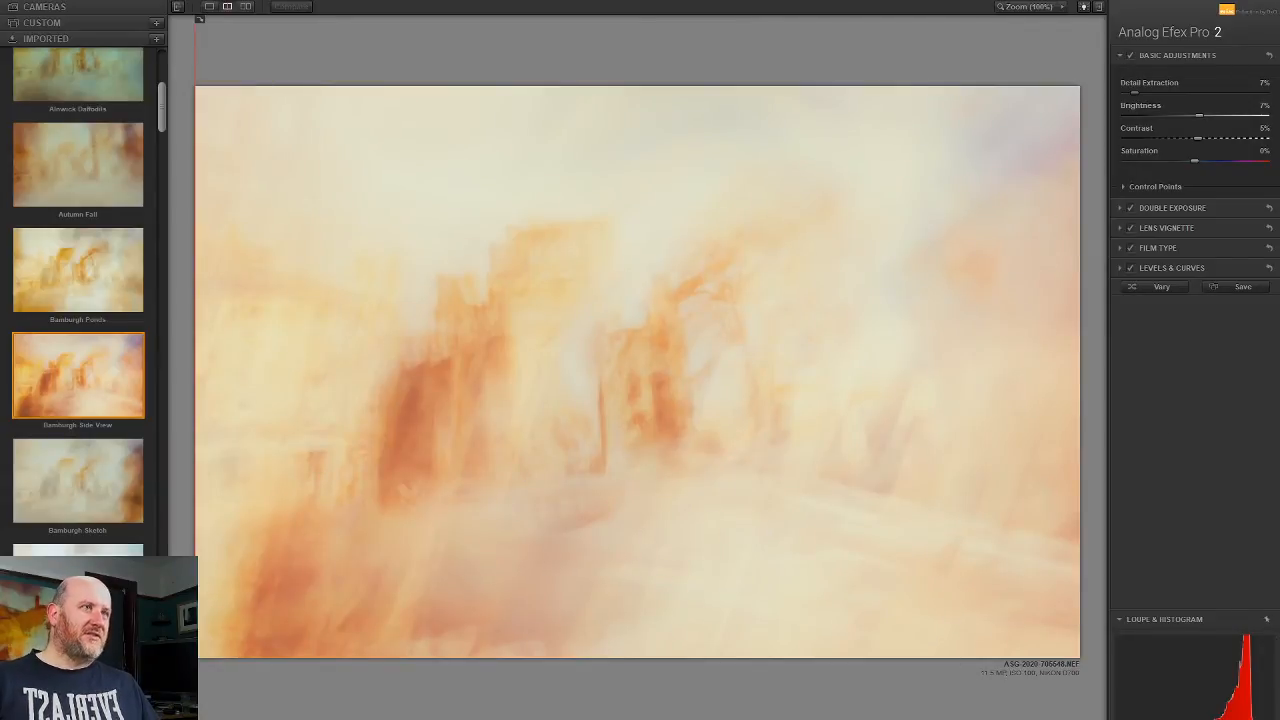
pyautogui.click(1240, 717)
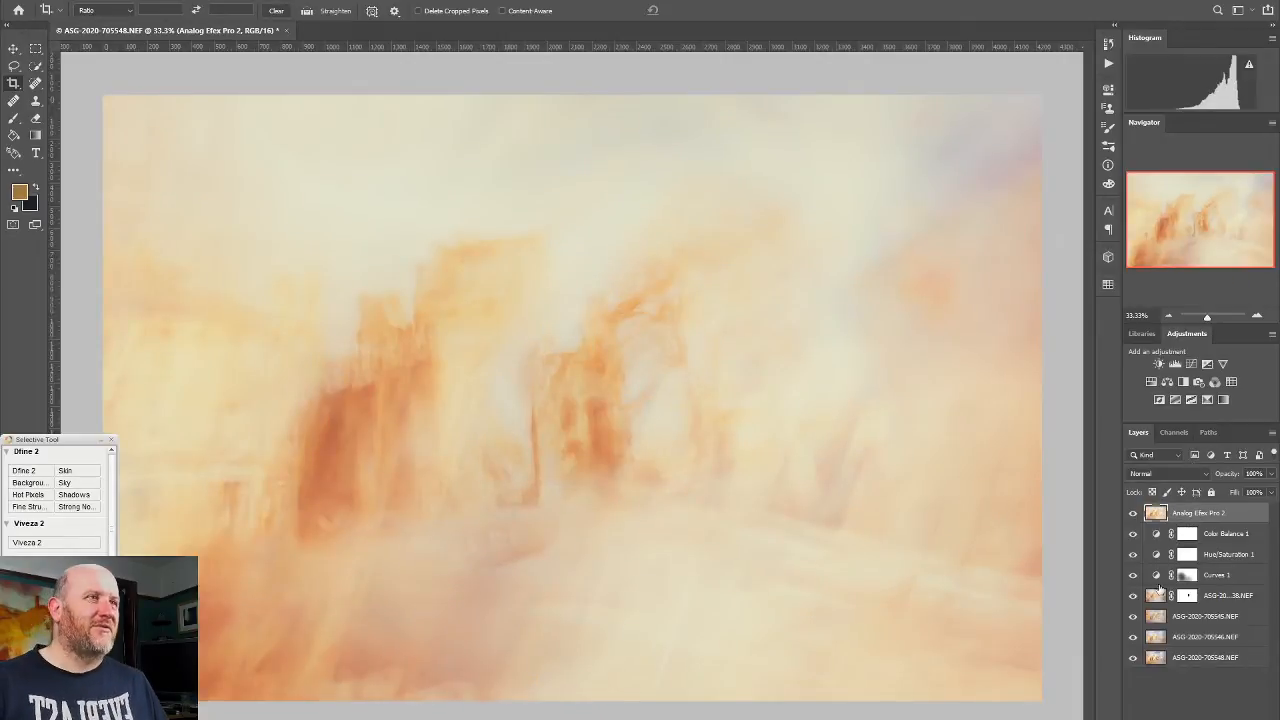
pyautogui.click(1131, 513)
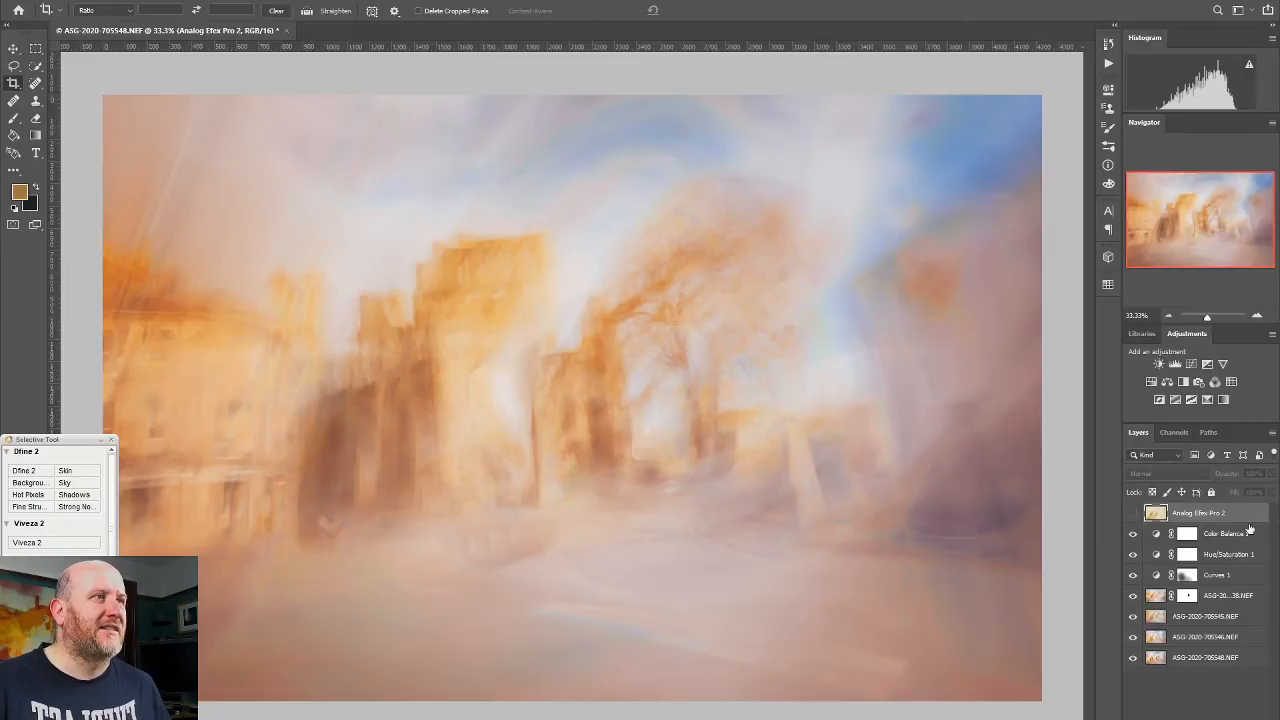
# Step: Start Analog Efex Pro 2 again from the Color Balance 1 layer and browse through the custom presets
pyautogui.click(1235, 538)
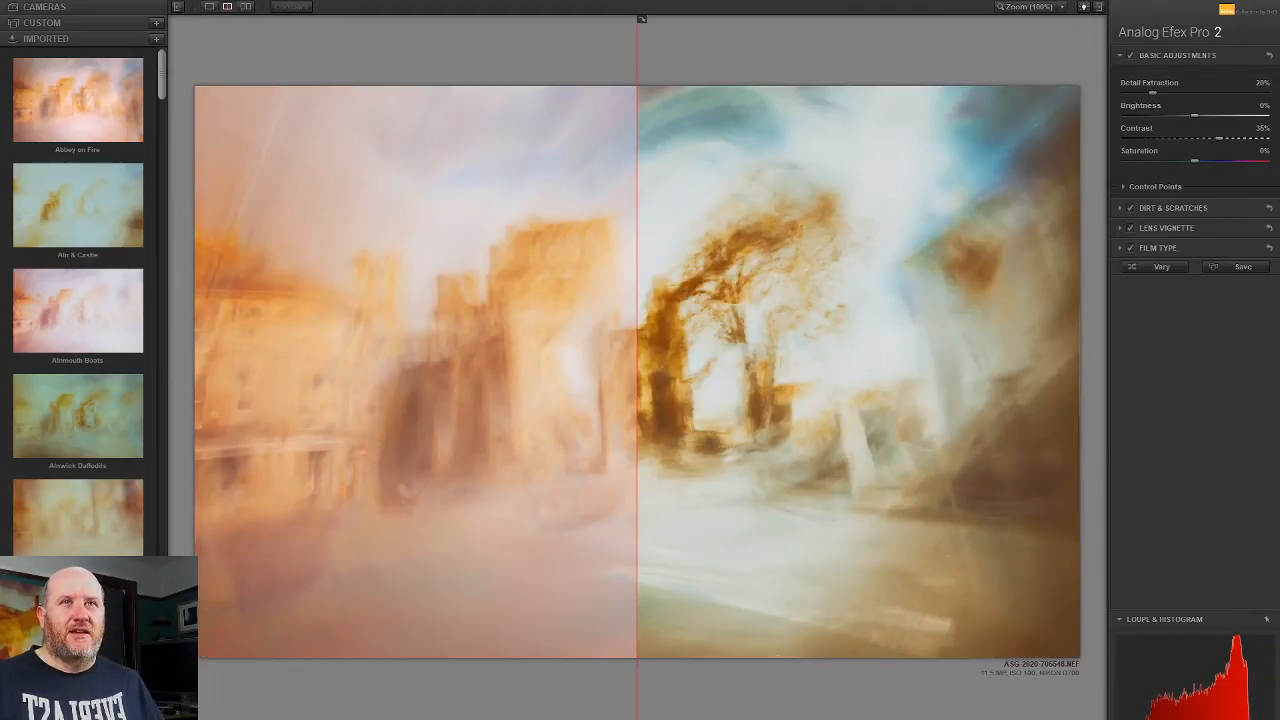
pyautogui.click(77, 23)
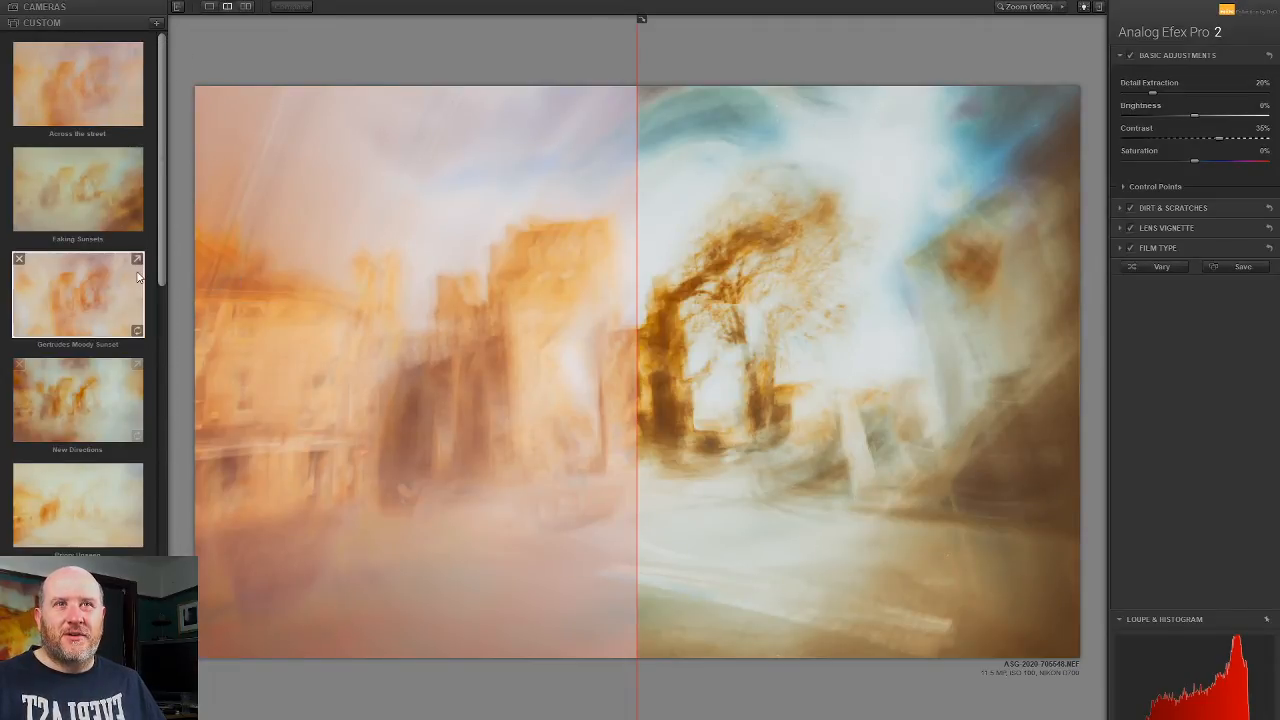
pyautogui.scroll(-3, 152, 312)
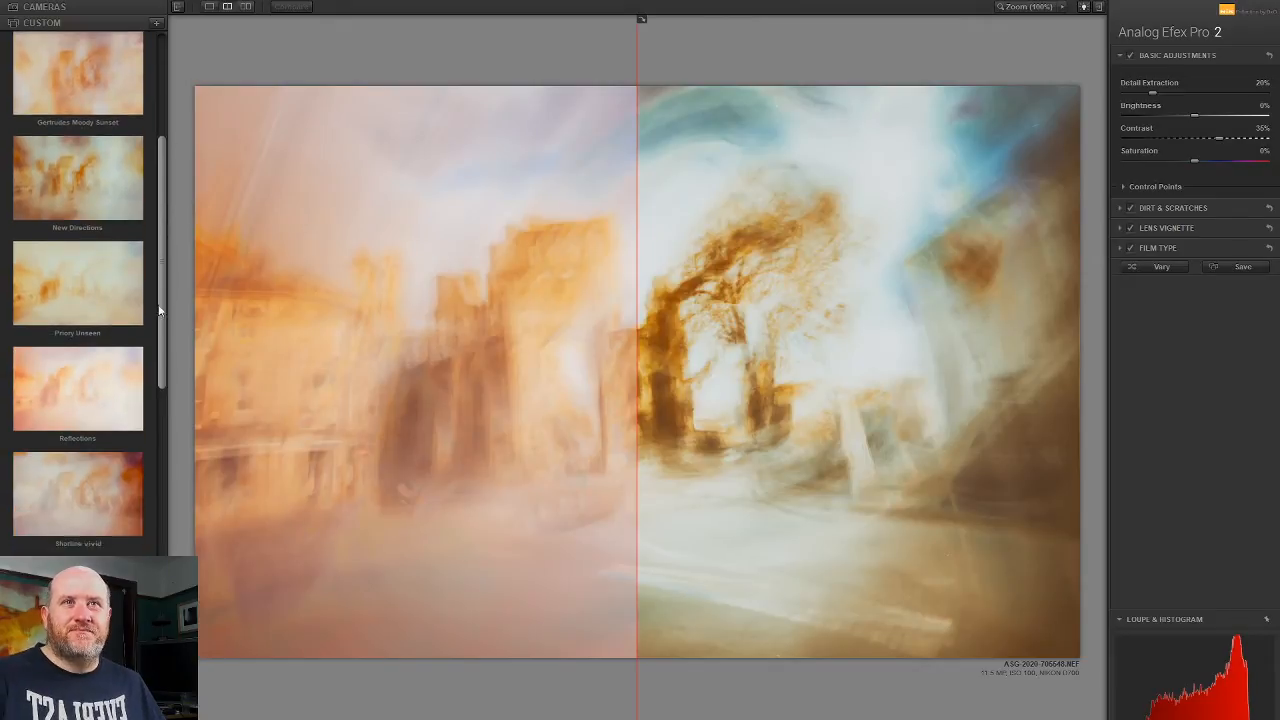
pyautogui.scroll(-5, 155, 310)
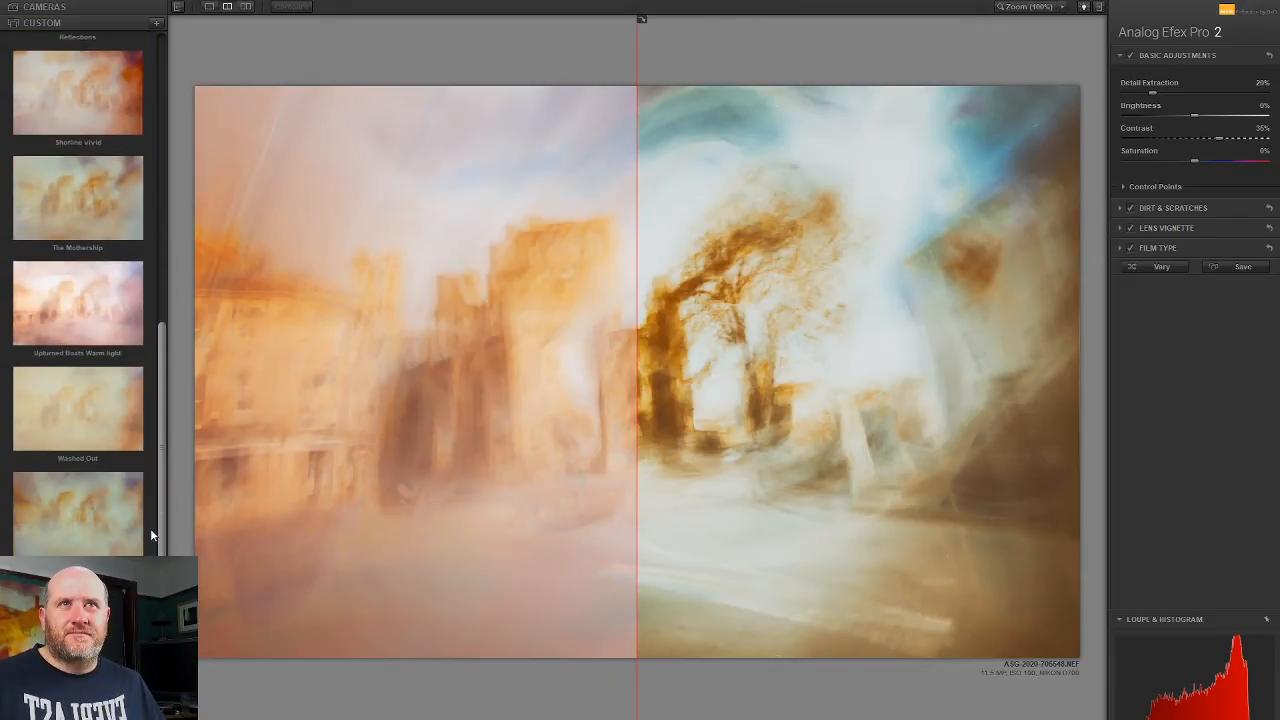
pyautogui.scroll(3, 162, 367)
pyautogui.moveTo(162, 367); pyautogui.dragTo(166, 136)
# Step: Try the custom presets Across the street and Gertrudes Moody Sunset, and settle on Priory Unseen
pyautogui.click(133, 129)
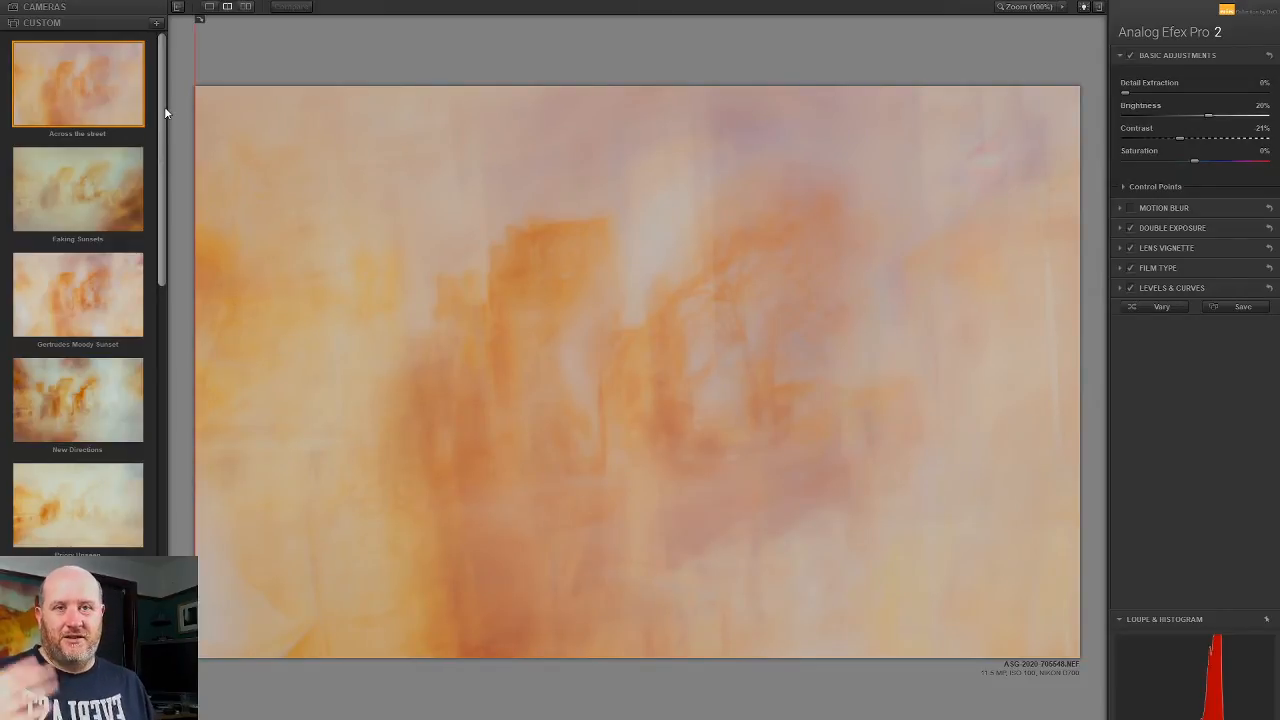
pyautogui.click(58, 290)
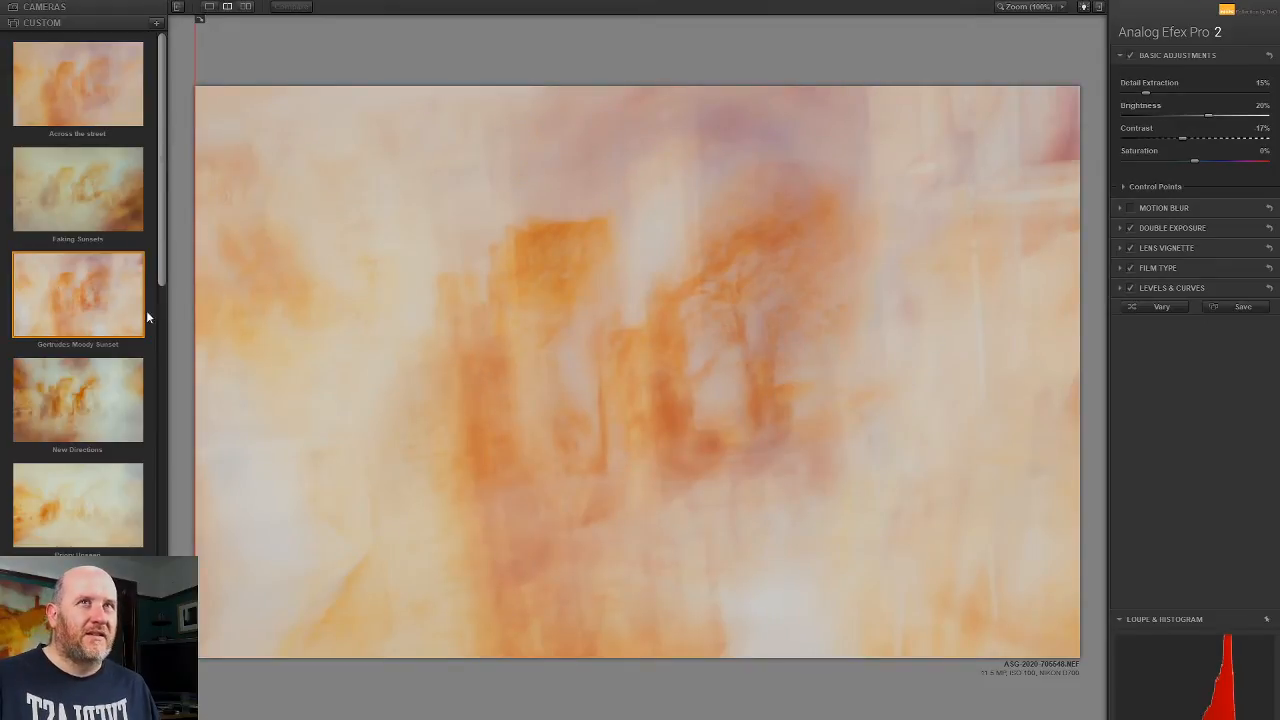
pyautogui.click(90, 500)
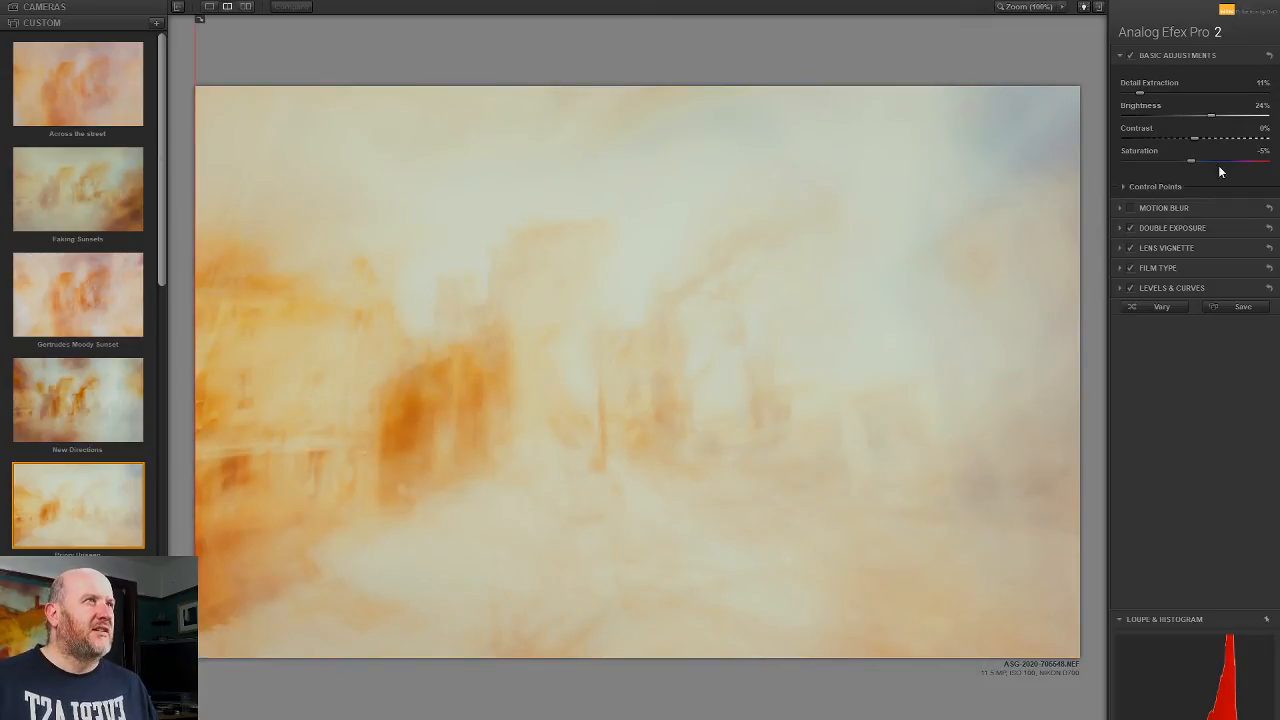
# Step: In Double Exposure, rotate the second exposure upright, move it over the arch of the ruins, and enlarge it slightly
pyautogui.click(1167, 228)
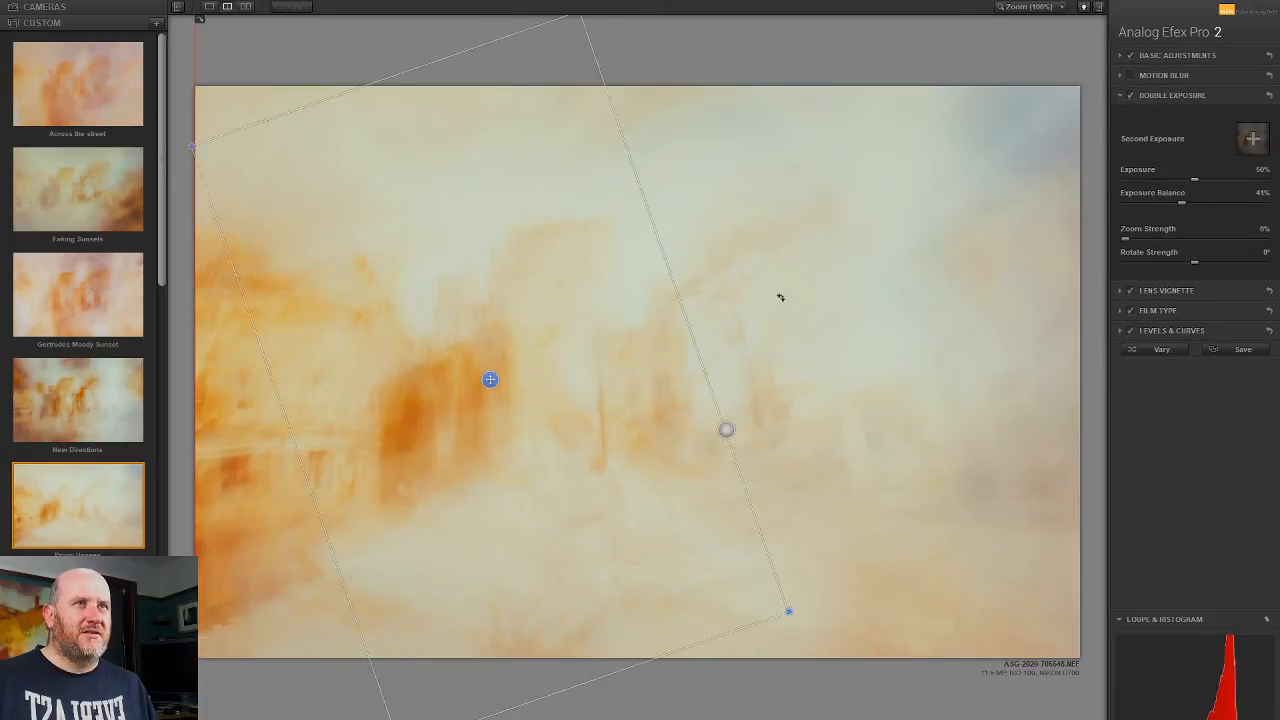
pyautogui.moveTo(789, 318); pyautogui.dragTo(808, 377)
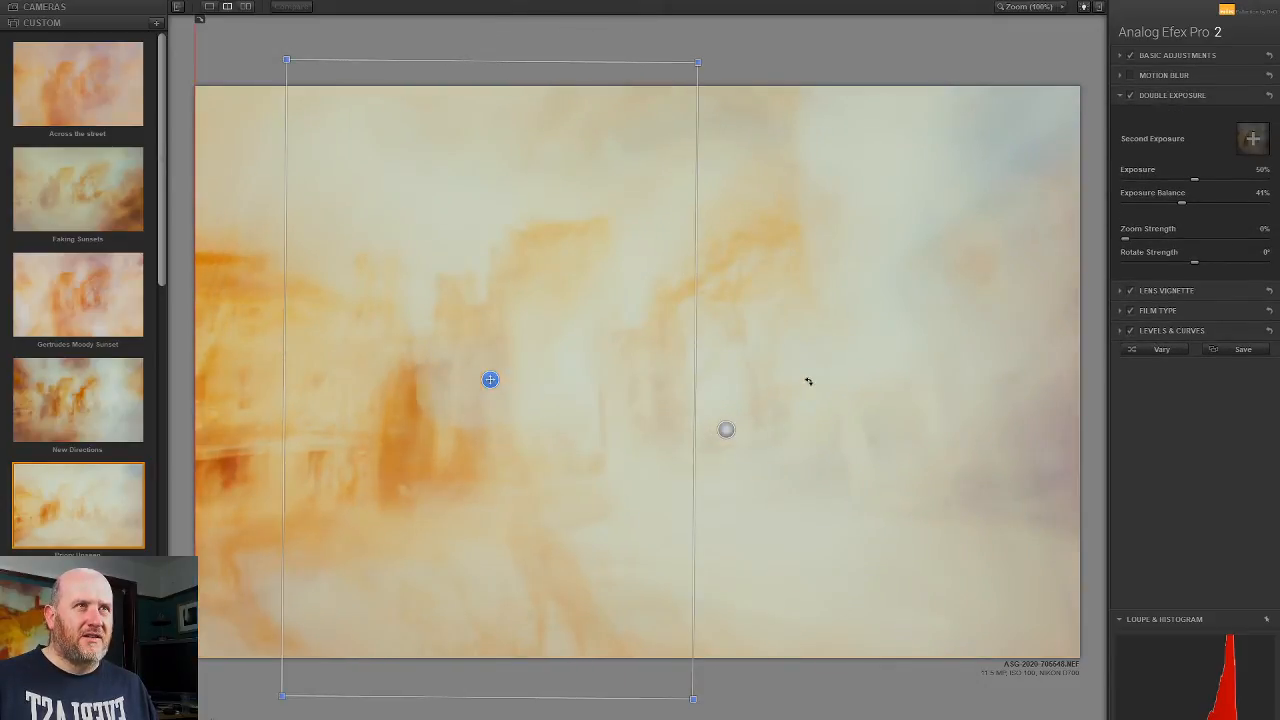
pyautogui.moveTo(490, 379); pyautogui.dragTo(705, 355)
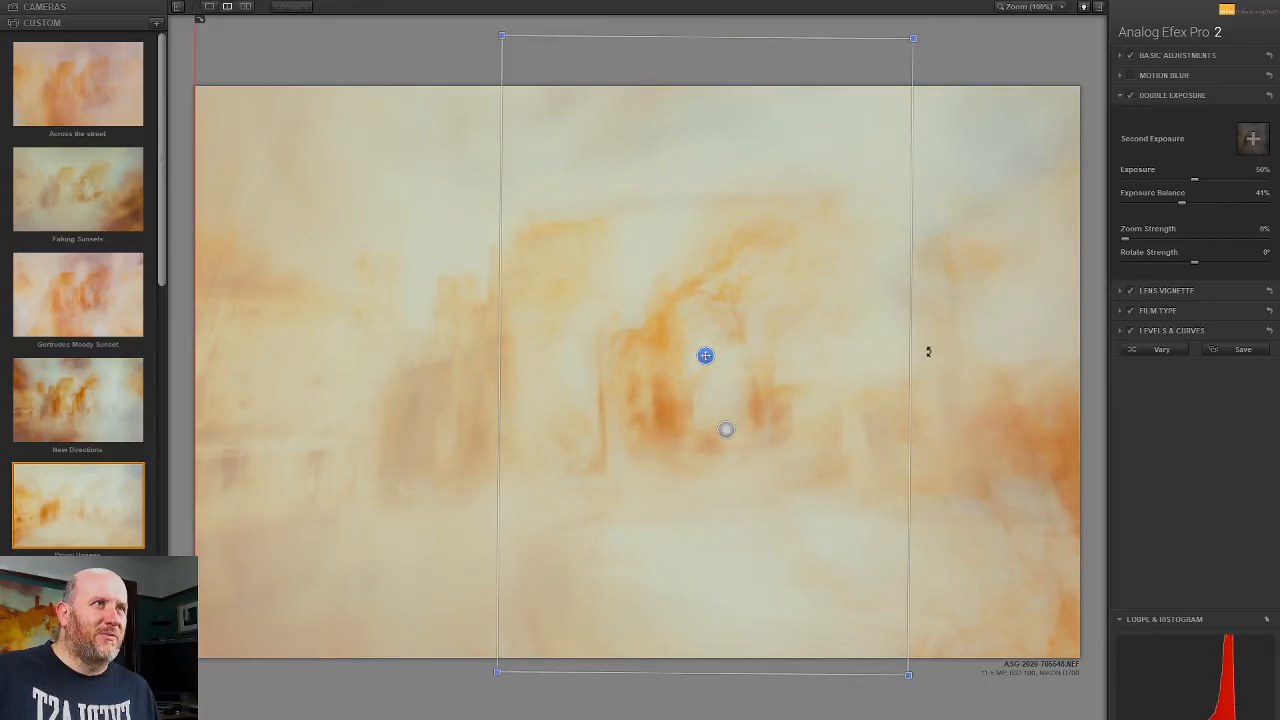
pyautogui.moveTo(908, 675); pyautogui.dragTo(930, 710)
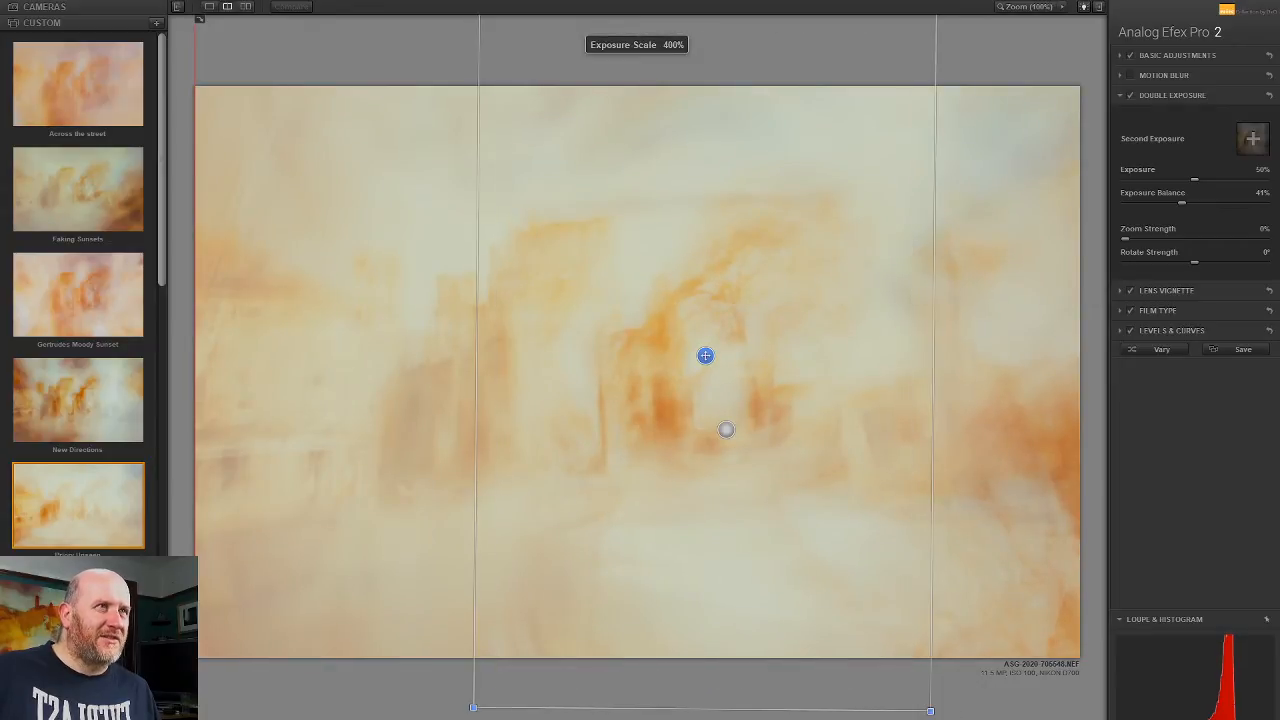
# Step: Move the second exposure to the lower centre of the picture and rotate it to a nearly horizontal, slightly clockwise tilt
pyautogui.moveTo(706, 357); pyautogui.dragTo(624, 407)
pyautogui.moveTo(870, 196); pyautogui.dragTo(742, 596)
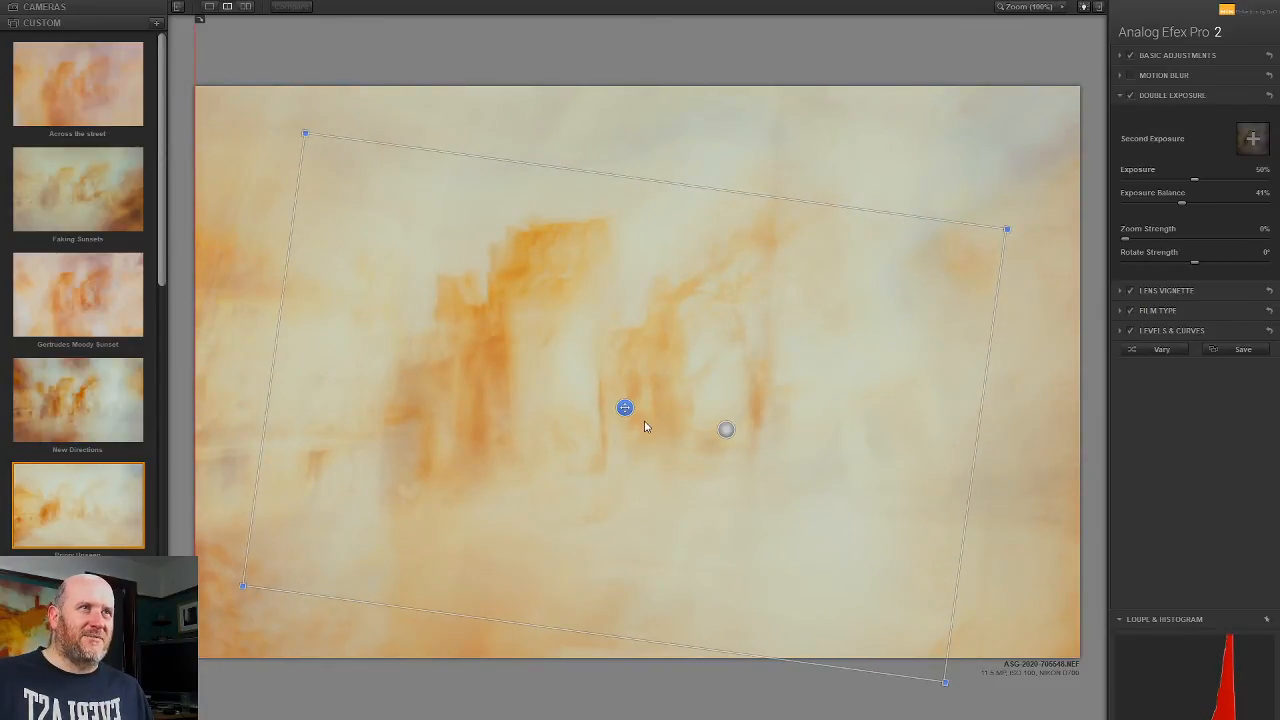
pyautogui.moveTo(626, 409); pyautogui.dragTo(628, 436)
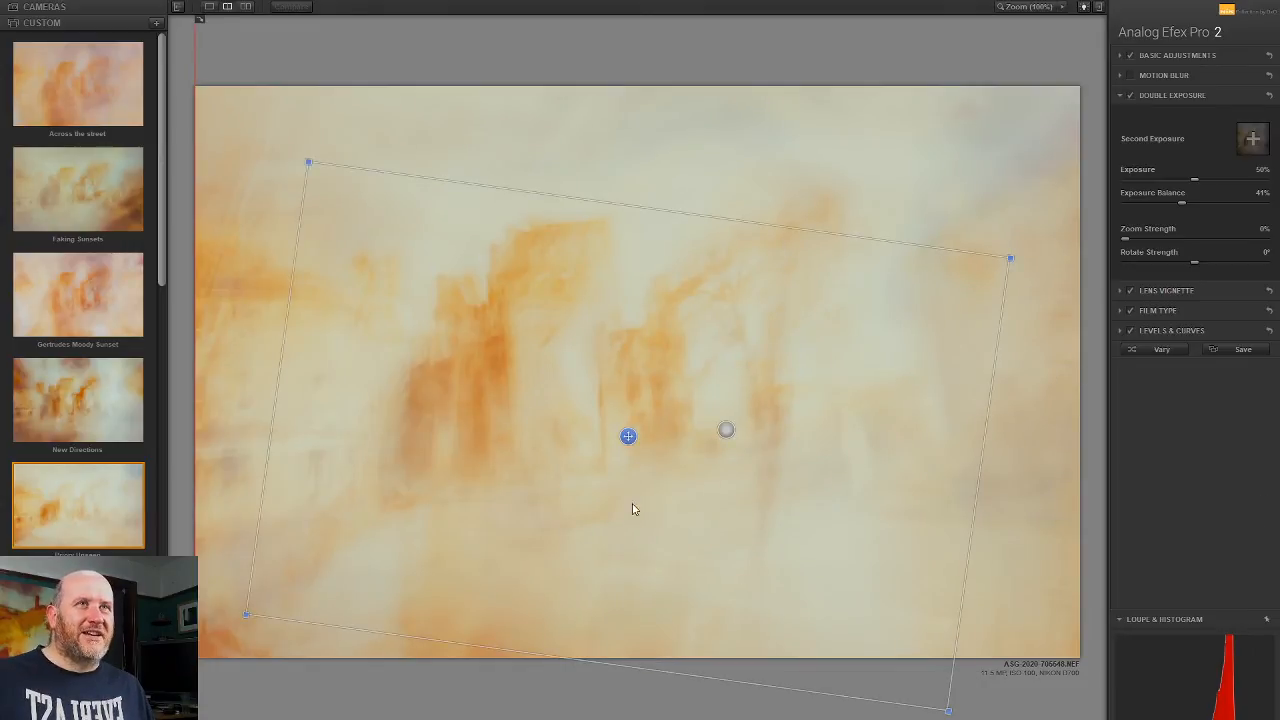
# Step: Increase the second exposure's clockwise tilt, nudge it slightly downward, and check the picture against the original
pyautogui.moveTo(1010, 257)
pyautogui.mouseDown()
pyautogui.moveTo(966, 283)
pyautogui.moveTo(1012, 257)
pyautogui.mouseUp()
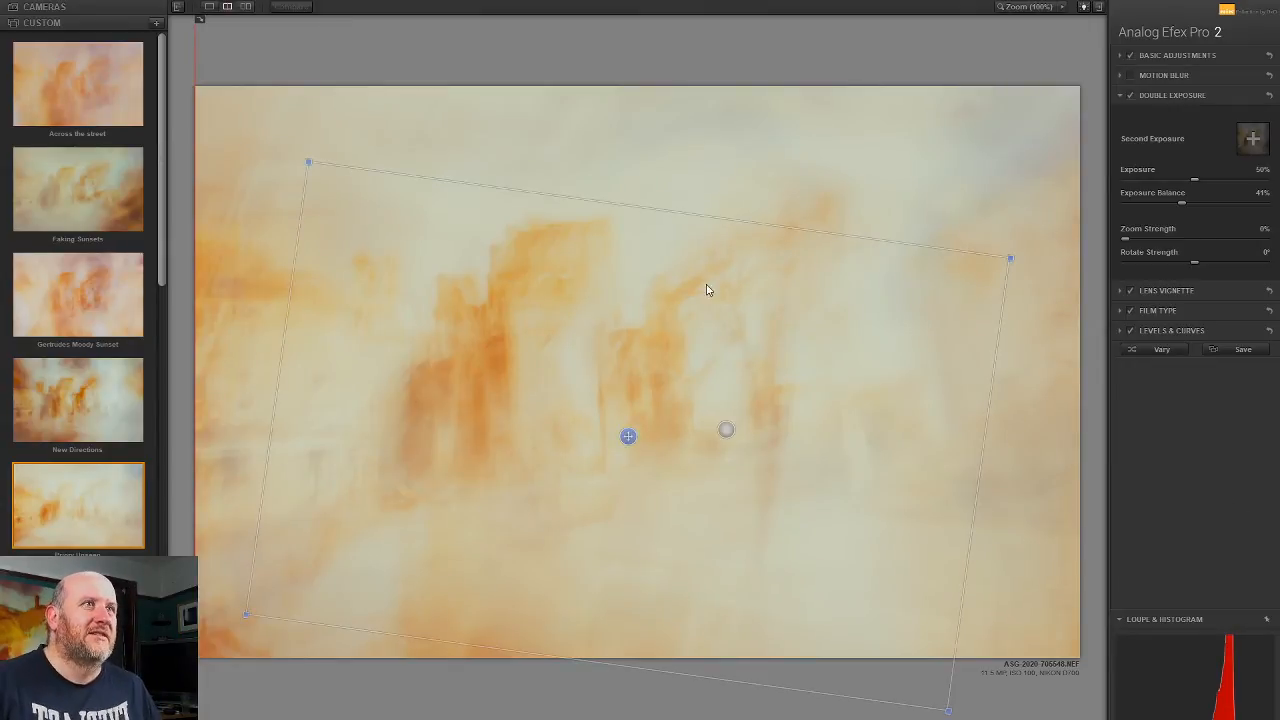
pyautogui.moveTo(1037, 246); pyautogui.dragTo(1063, 304)
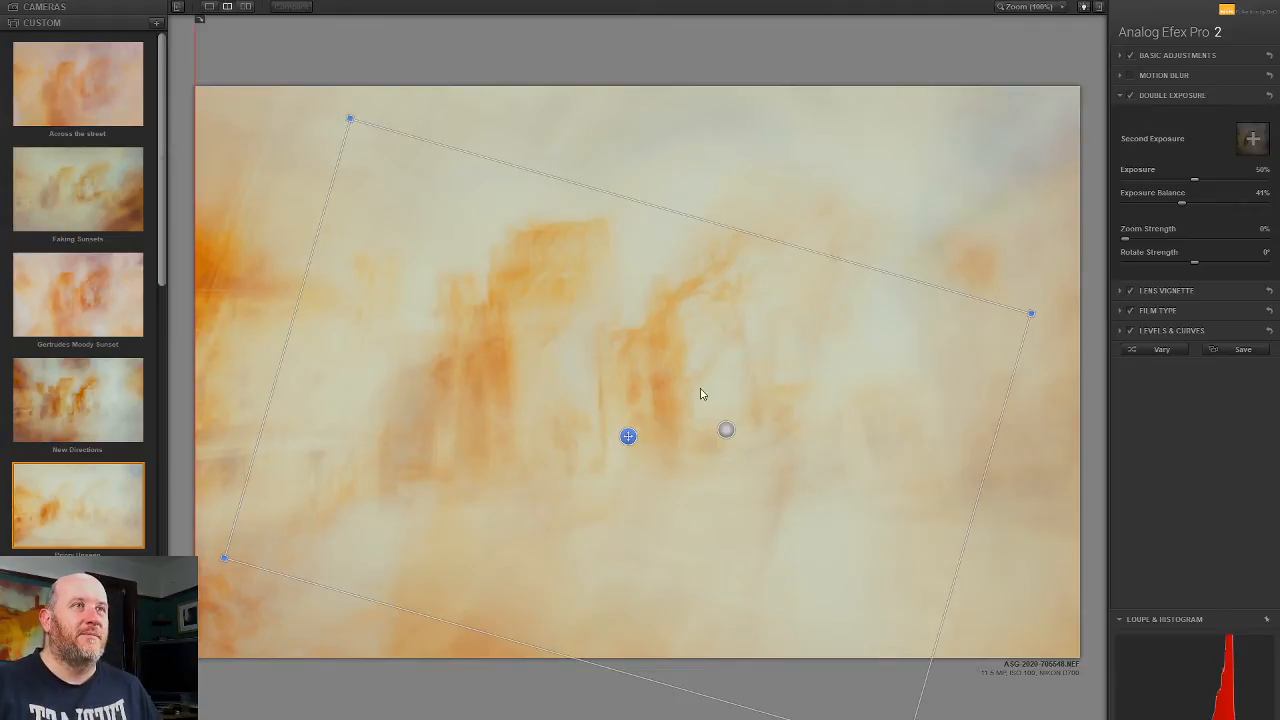
pyautogui.moveTo(628, 436); pyautogui.dragTo(627, 445)
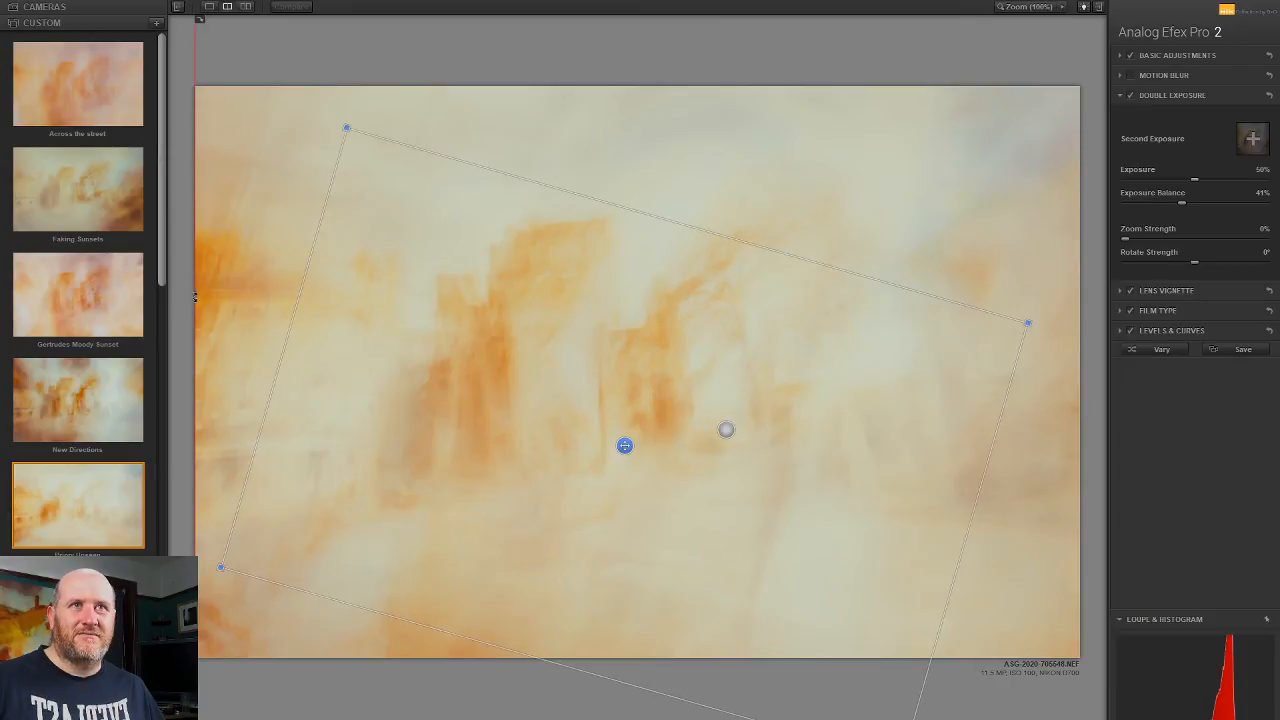
pyautogui.moveTo(193, 296)
pyautogui.mouseDown()
pyautogui.moveTo(280, 300)
pyautogui.moveTo(335, 280)
pyautogui.moveTo(196, 276)
pyautogui.mouseUp()
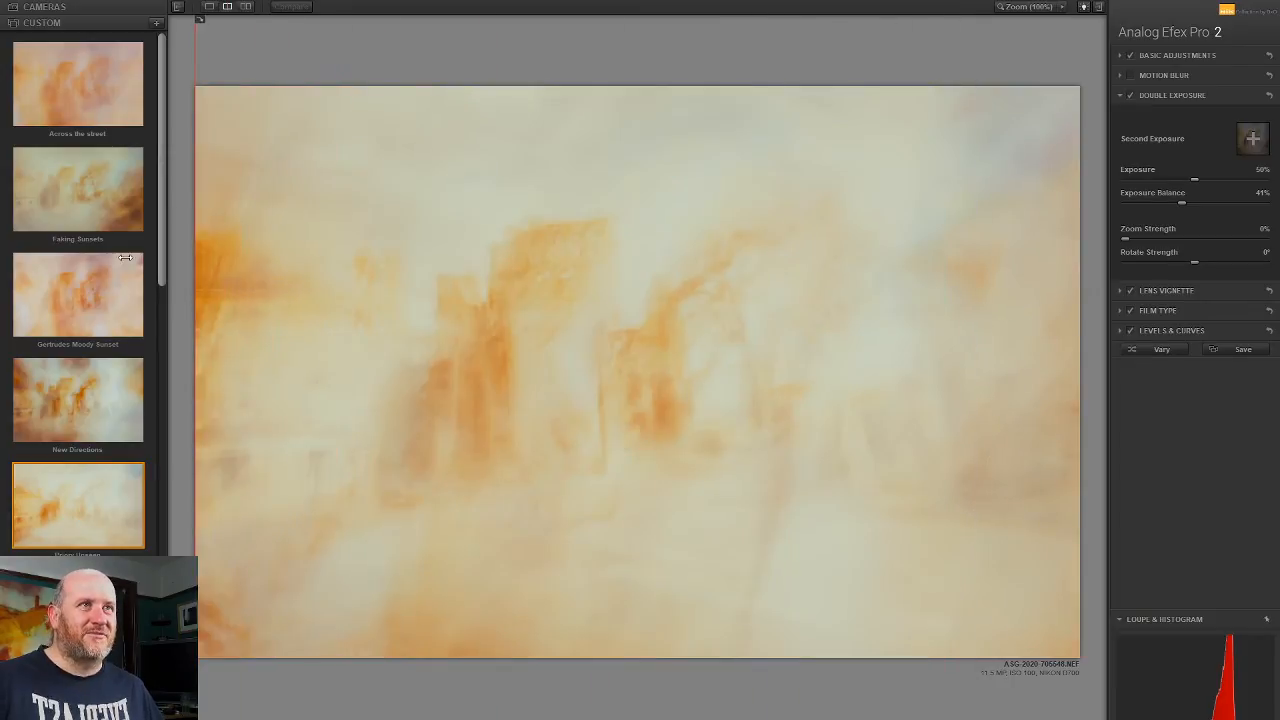
# Step: Compare the image with and without Lens Vignette, leave it enabled, and set its Amount to 13%
pyautogui.click(1129, 288)
pyautogui.click(1129, 288)
pyautogui.click(1129, 288)
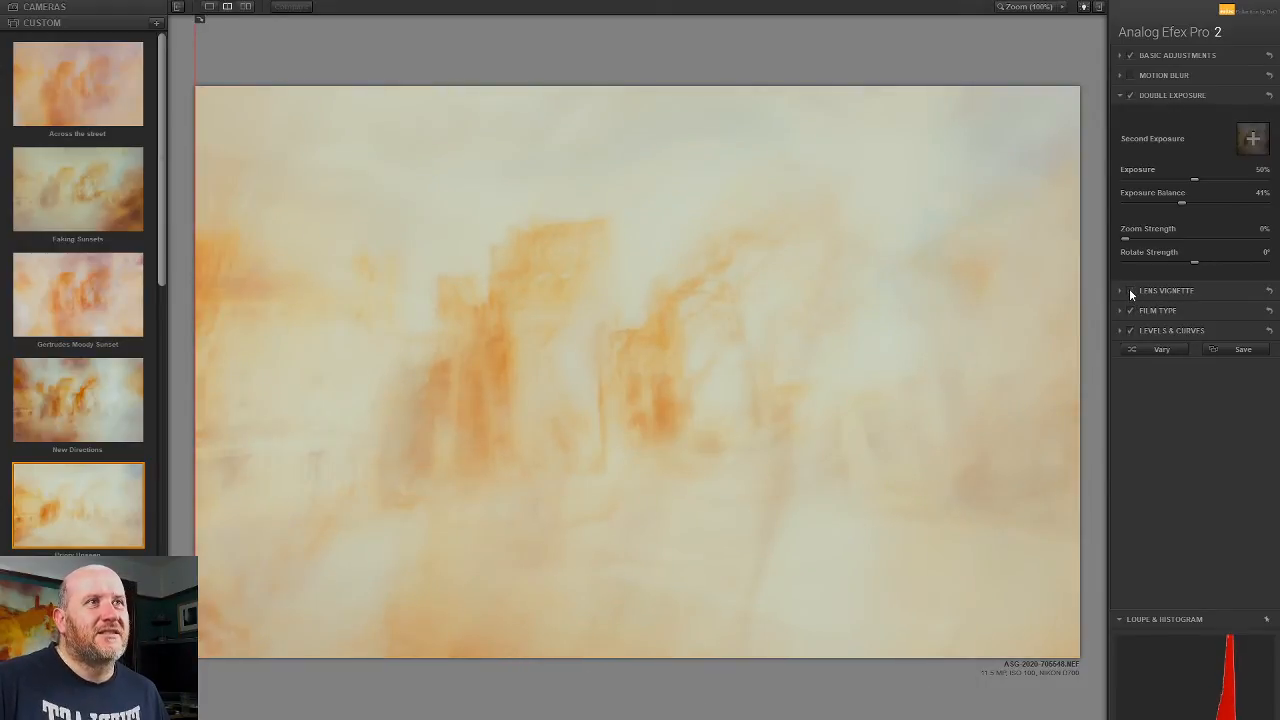
pyautogui.click(1180, 289)
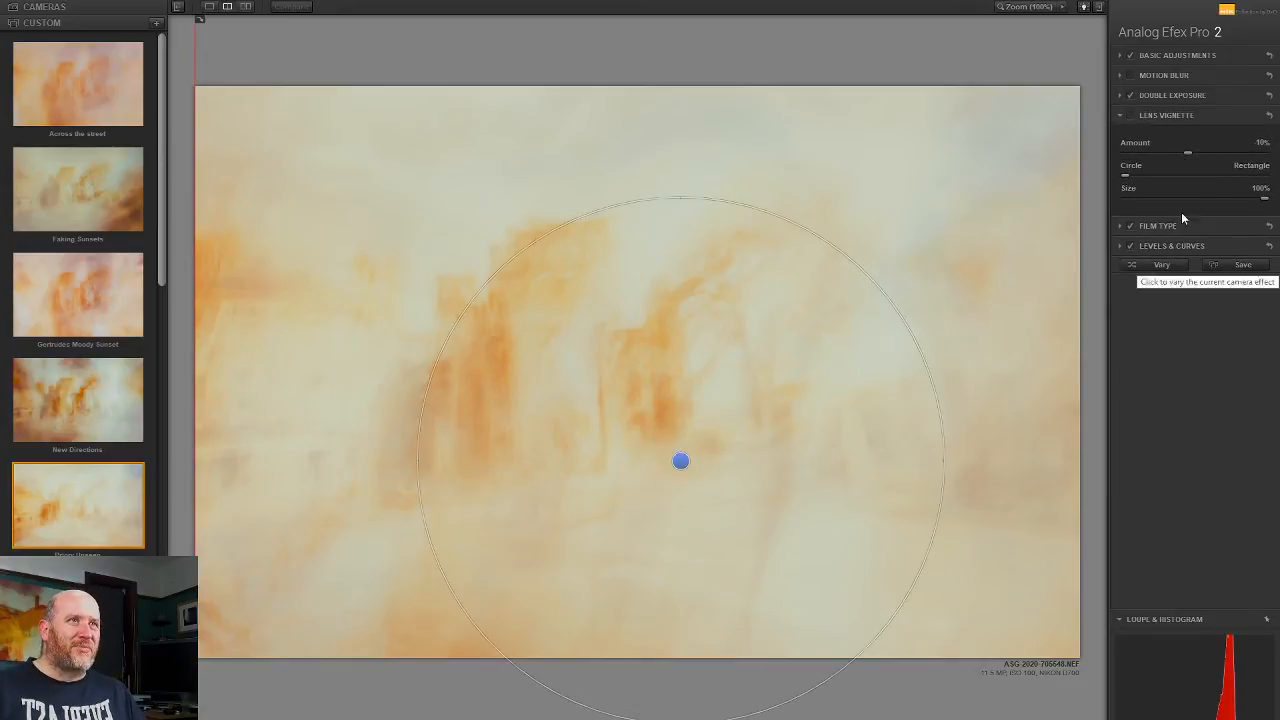
pyautogui.click(1129, 115)
pyautogui.moveTo(1184, 152)
pyautogui.mouseDown()
pyautogui.moveTo(1224, 153)
pyautogui.moveTo(1201, 150)
pyautogui.mouseUp()
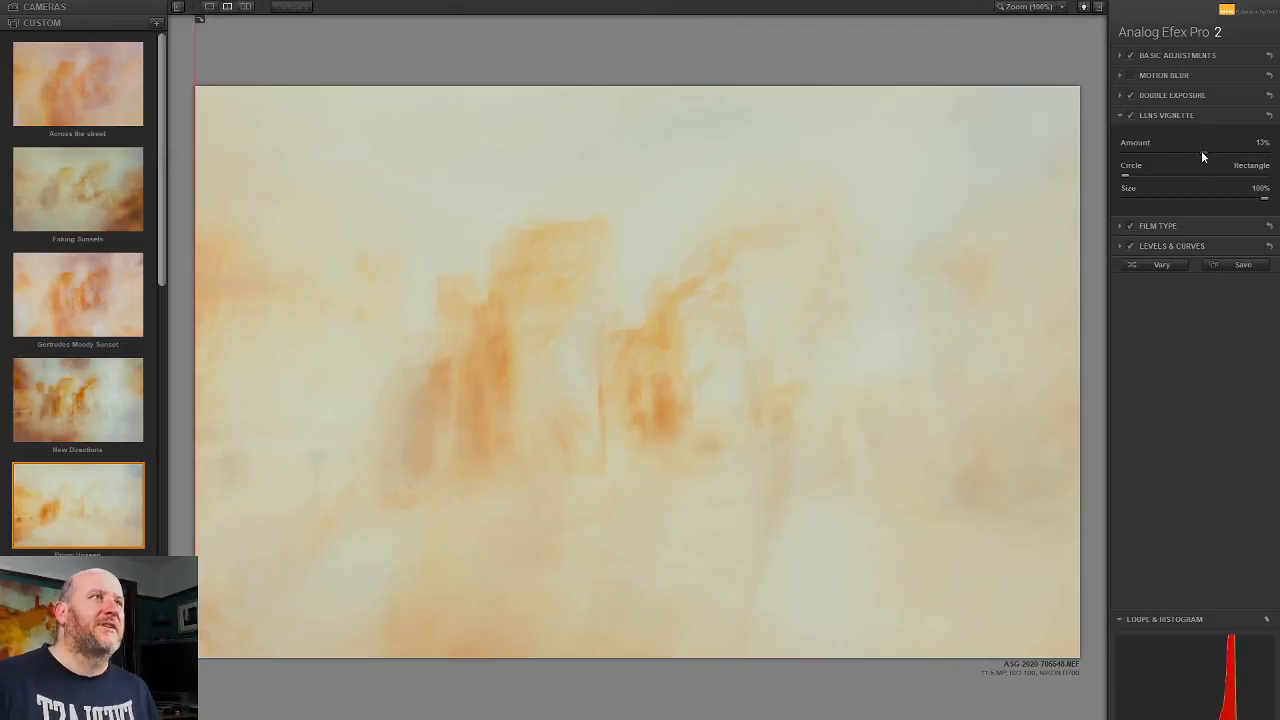
# Step: In Basic Adjustments, set Brightness to 19%, Saturation to -6% and Detail Extraction to 10%, checking the before/after
pyautogui.click(1130, 55)
pyautogui.click(1130, 55)
pyautogui.click(1163, 56)
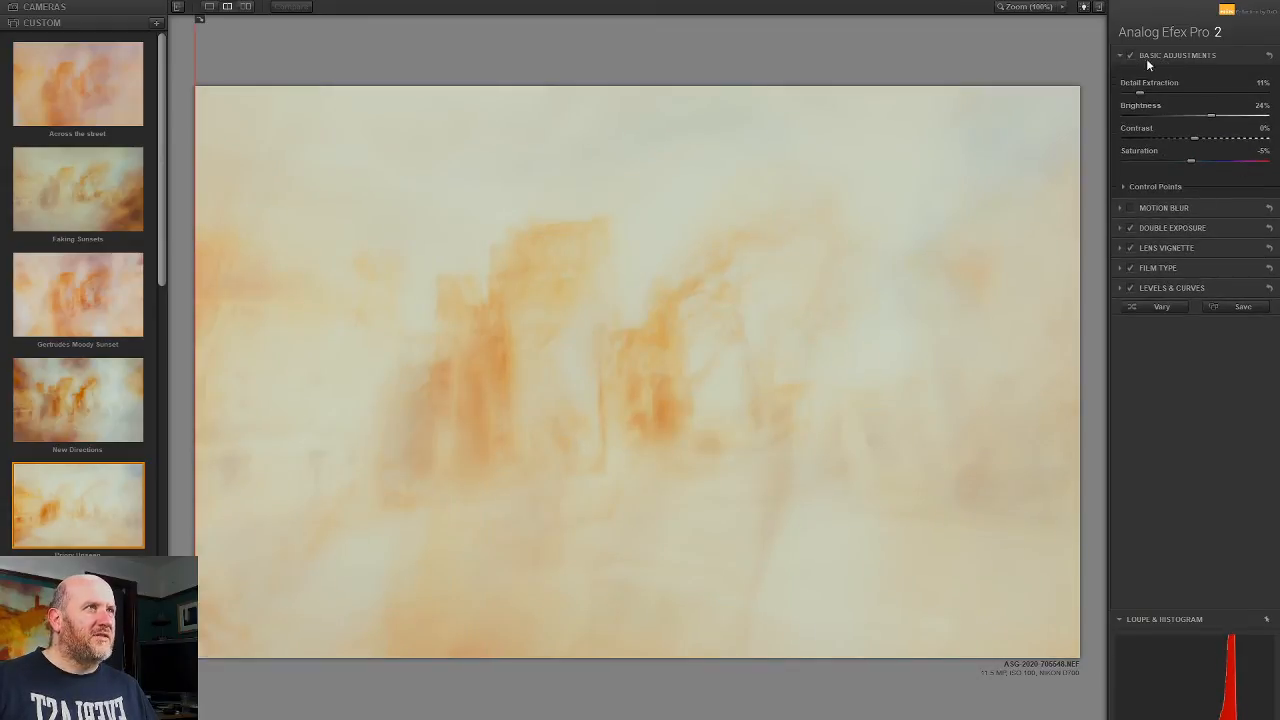
pyautogui.doubleClick(1209, 117)
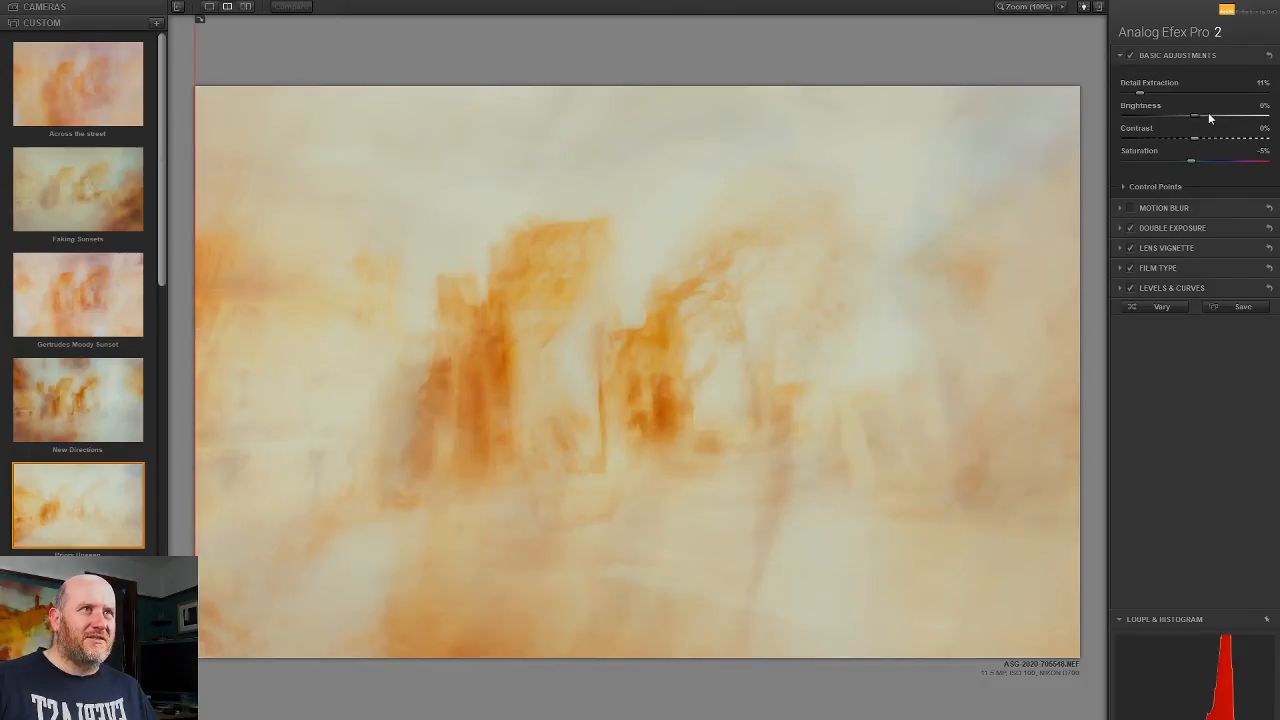
pyautogui.click(1207, 117)
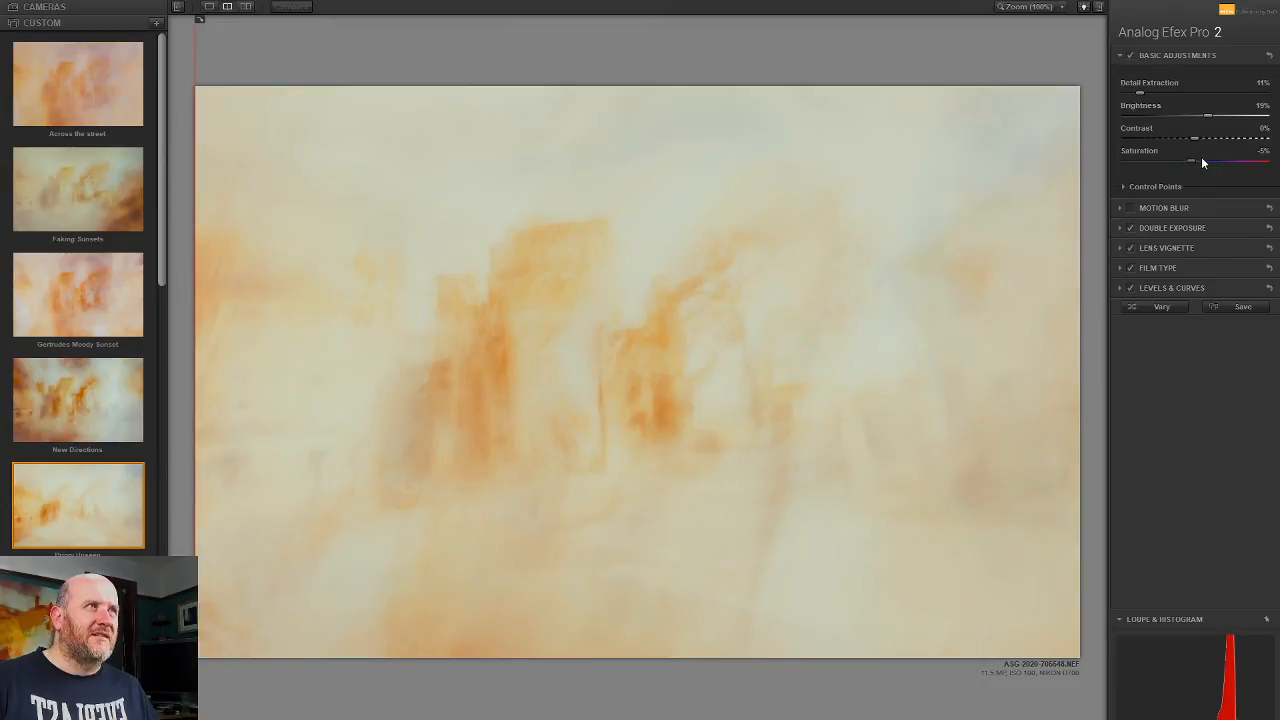
pyautogui.moveTo(1191, 159)
pyautogui.mouseDown()
pyautogui.moveTo(1212, 160)
pyautogui.moveTo(1191, 162)
pyautogui.mouseUp()
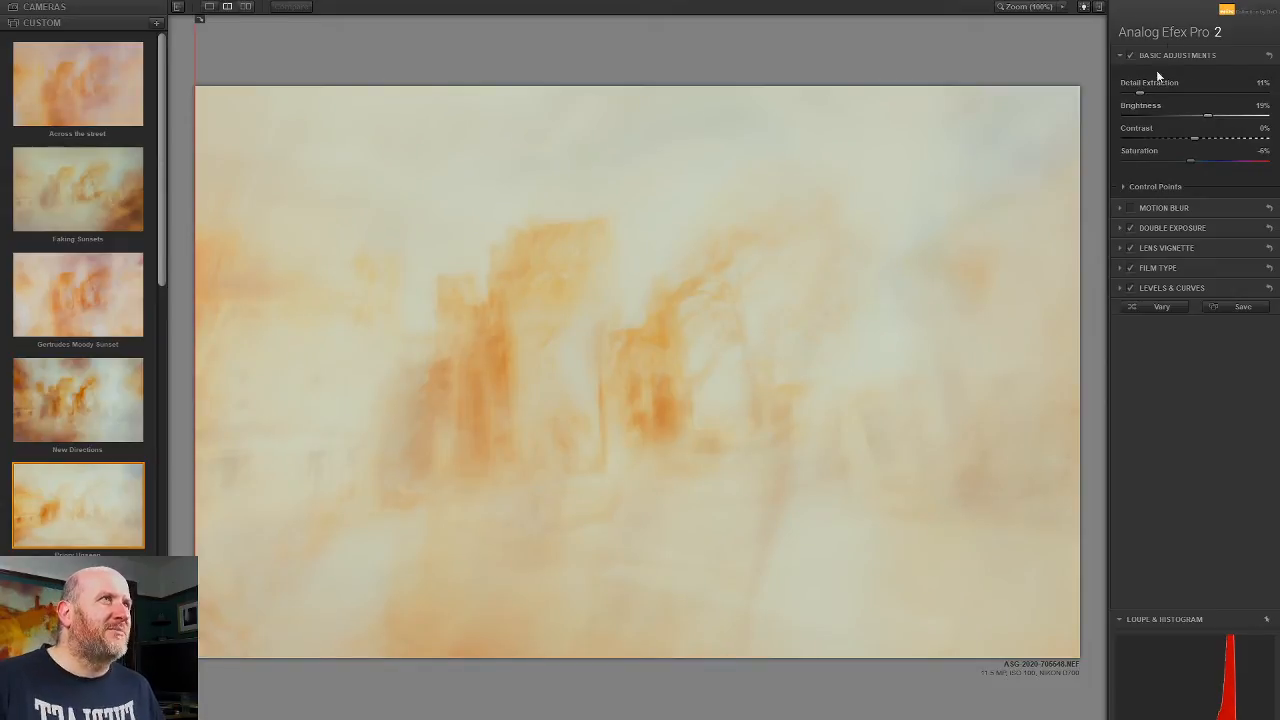
pyautogui.moveTo(1140, 89)
pyautogui.mouseDown()
pyautogui.moveTo(1092, 86)
pyautogui.moveTo(1142, 94)
pyautogui.mouseUp()
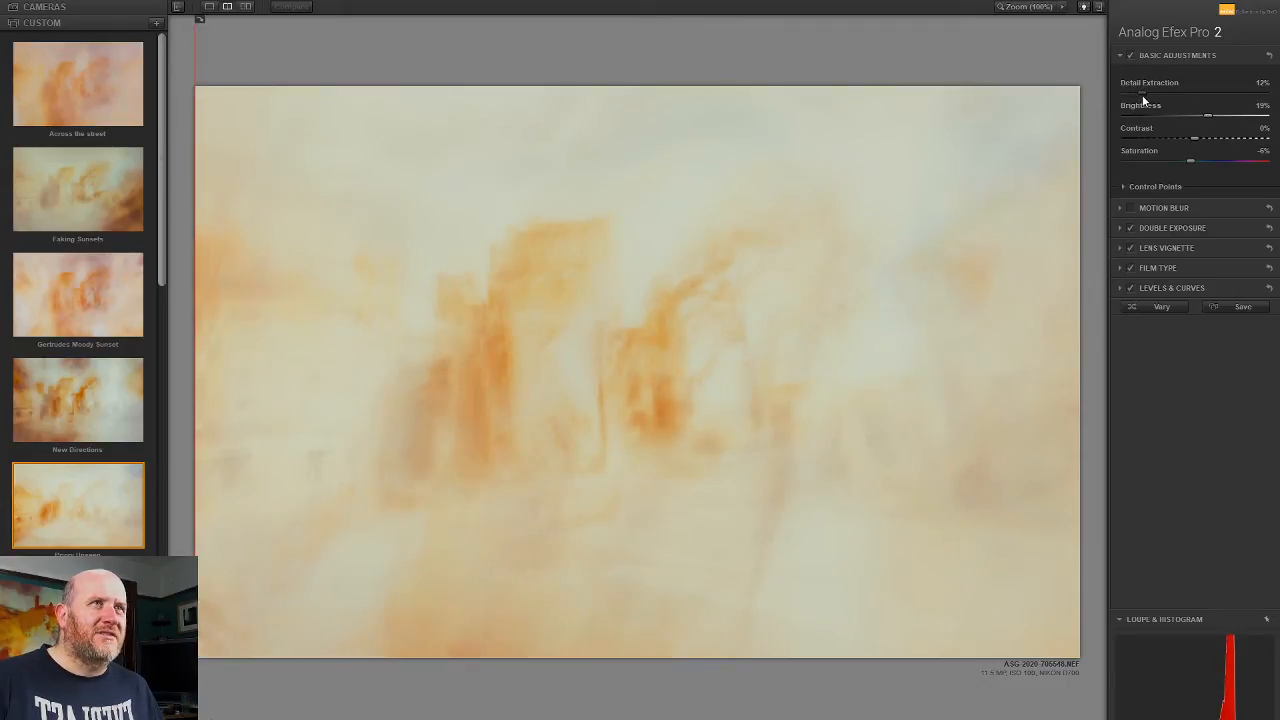
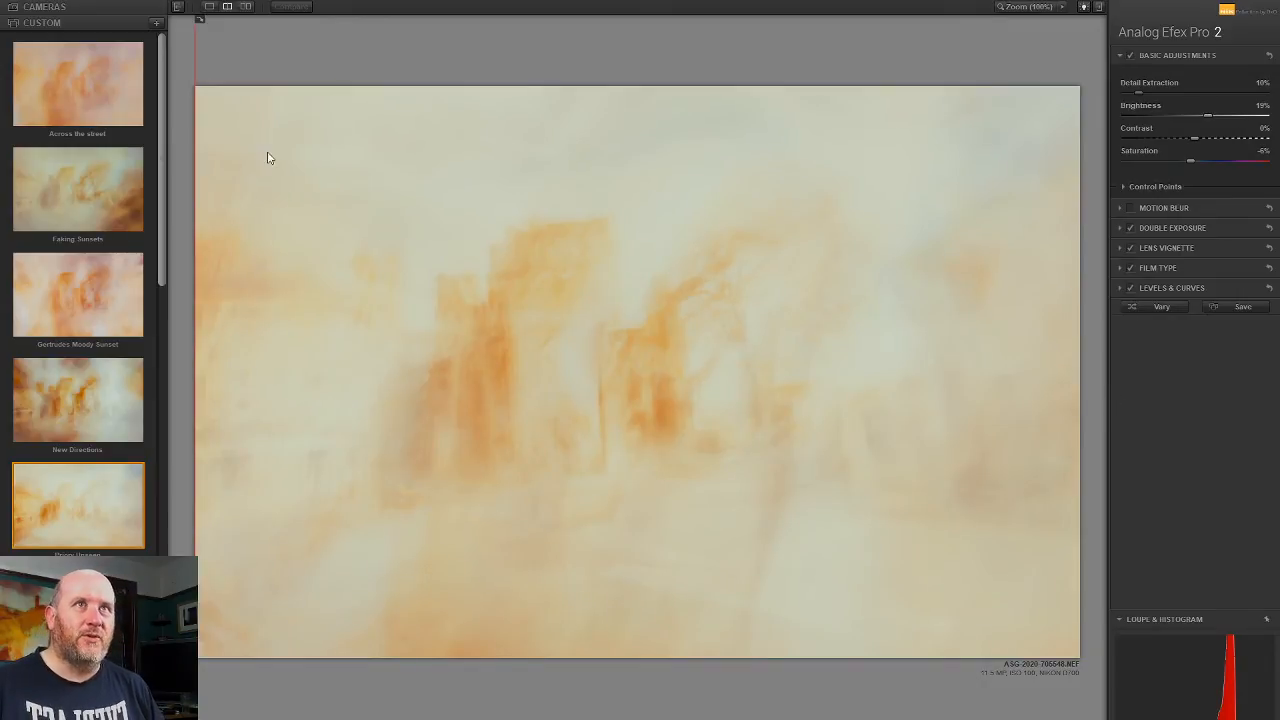
pyautogui.moveTo(194, 72); pyautogui.dragTo(196, 250)
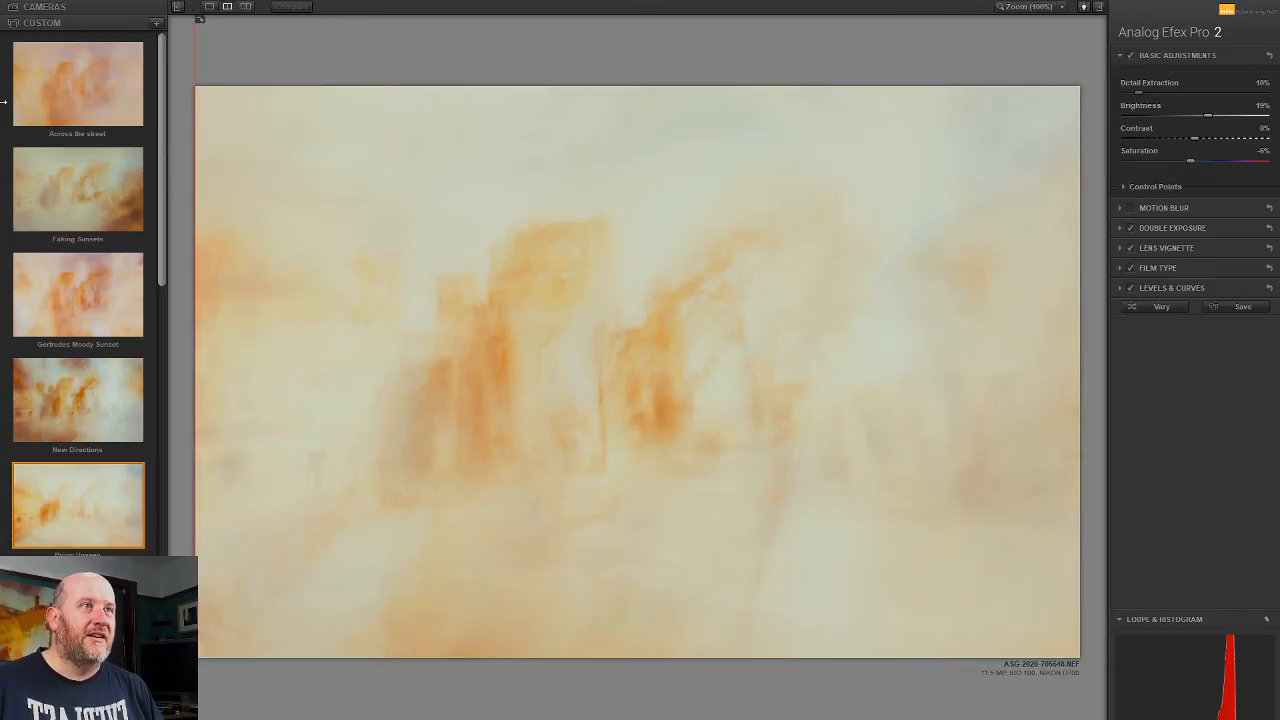
# Step: Keep Film Type enabled after comparing it on and off, move its balance further toward Faded, and set Strength to 74%
pyautogui.click(1129, 267)
pyautogui.click(1129, 267)
pyautogui.click(1146, 267)
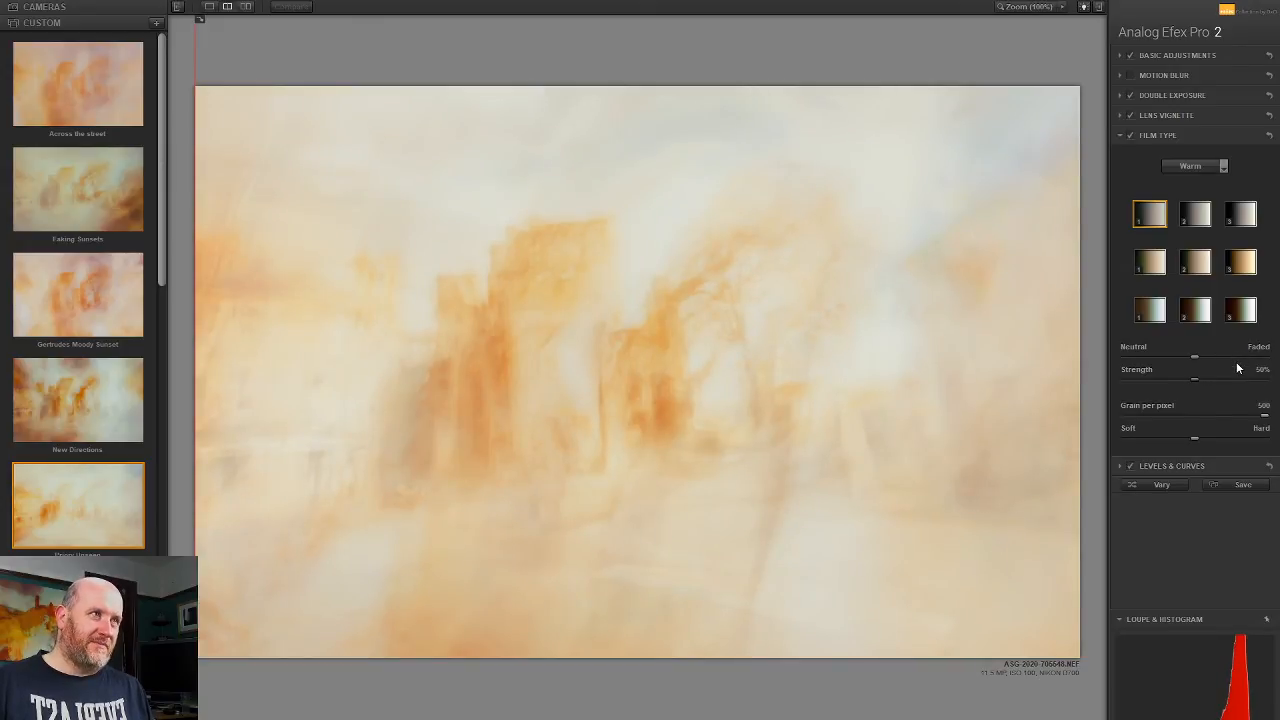
pyautogui.moveTo(1224, 357); pyautogui.dragTo(1228, 384)
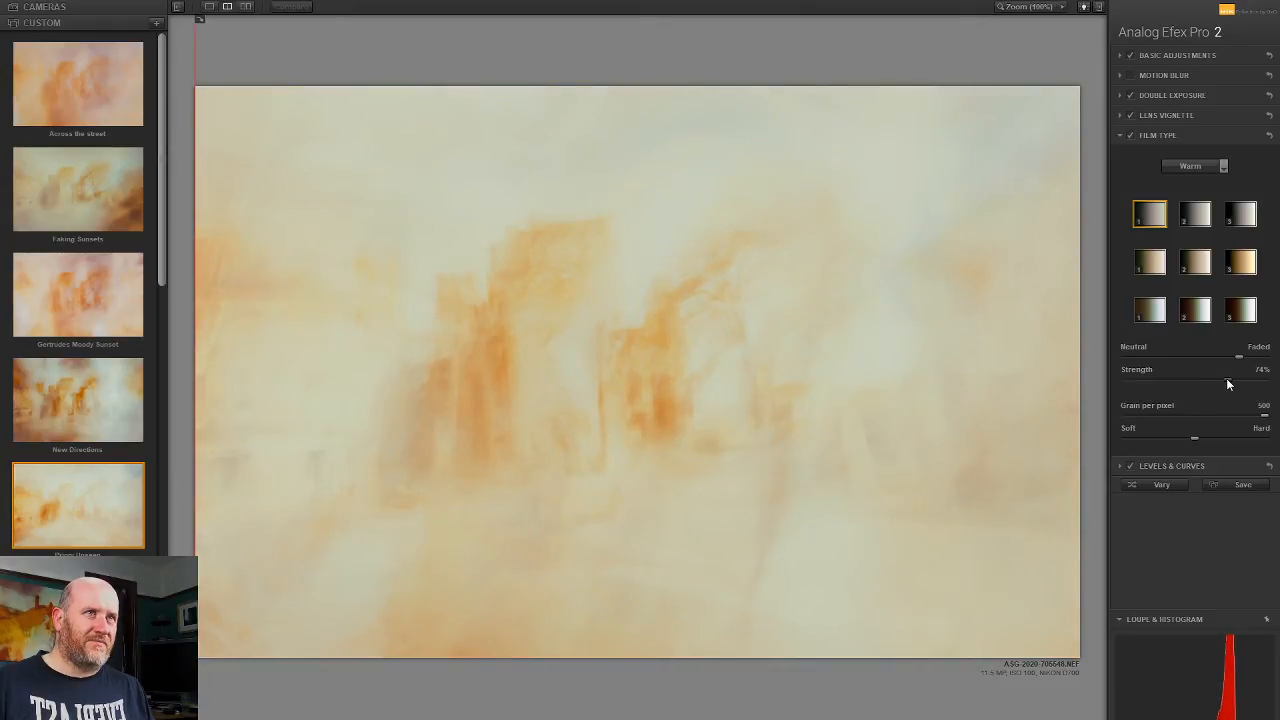
# Step: Compare the image with and without Levels & Curves, leave it on, and open its RGB curve for inspection
pyautogui.click(1130, 467)
pyautogui.click(1130, 467)
pyautogui.click(1158, 467)
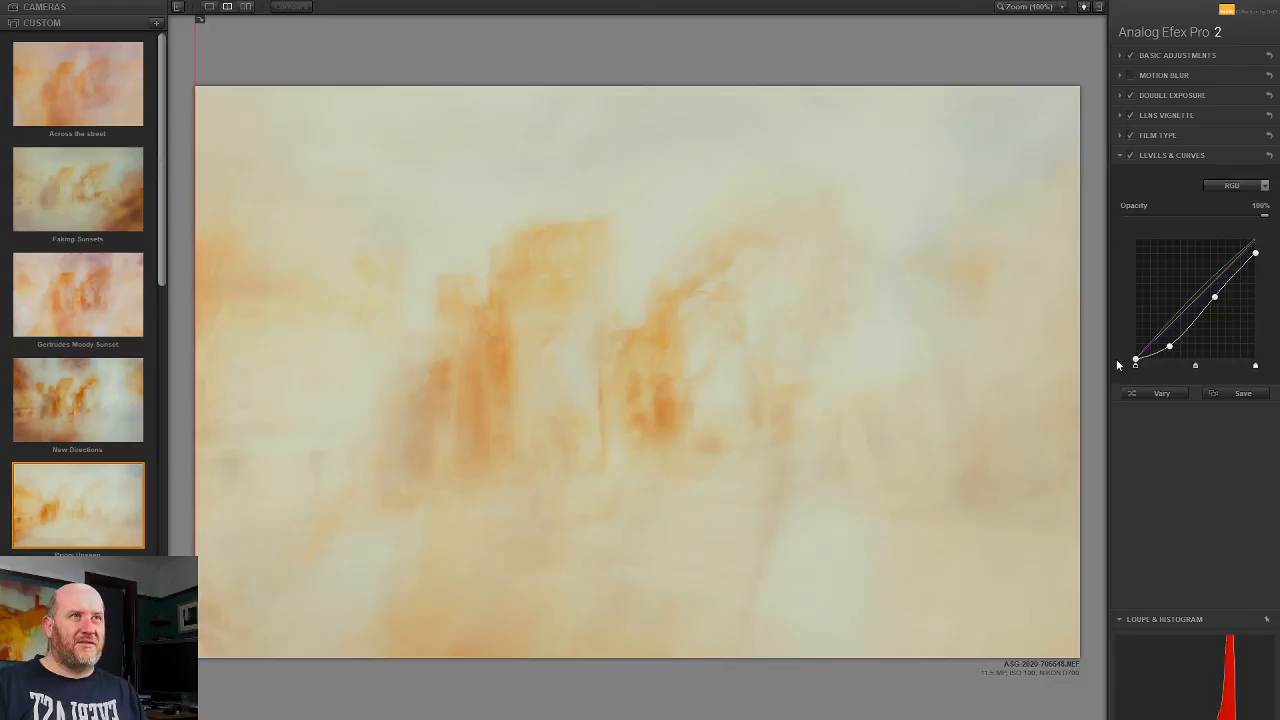
# Step: Return to the Film Type settings and restore Strength to 50%
pyautogui.click(1190, 137)
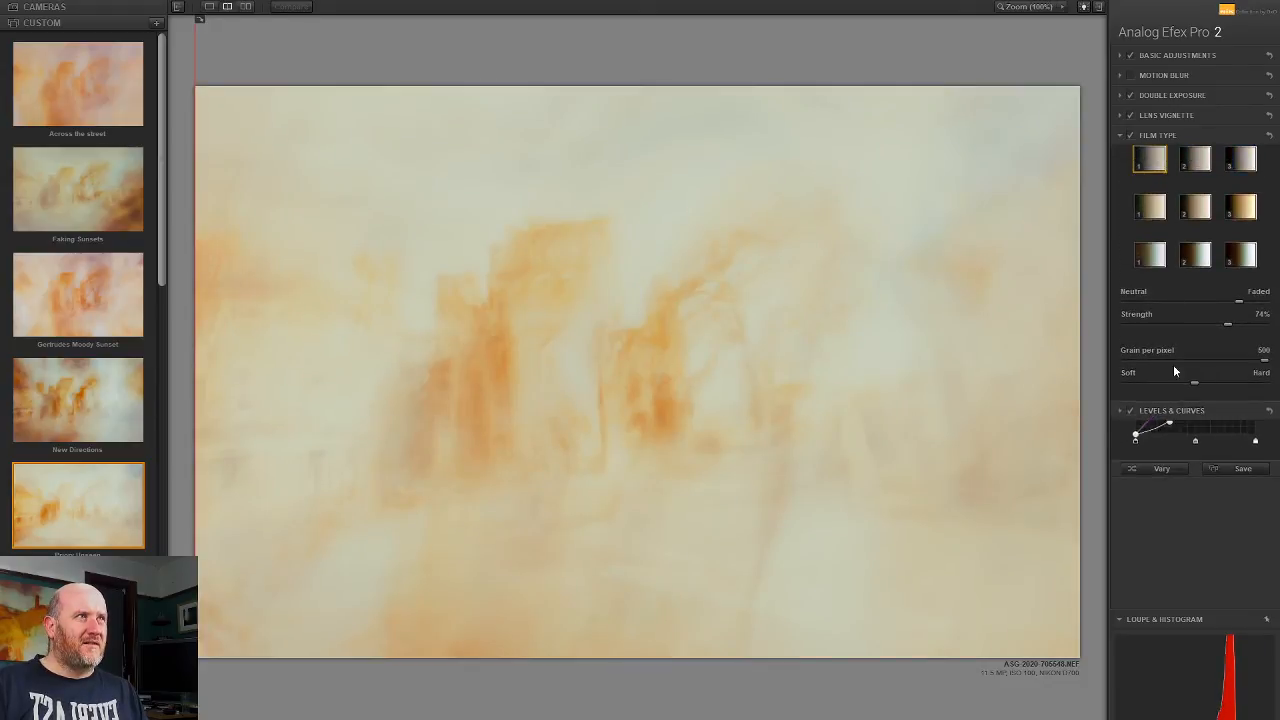
pyautogui.hotkey('ctrl', 'z')
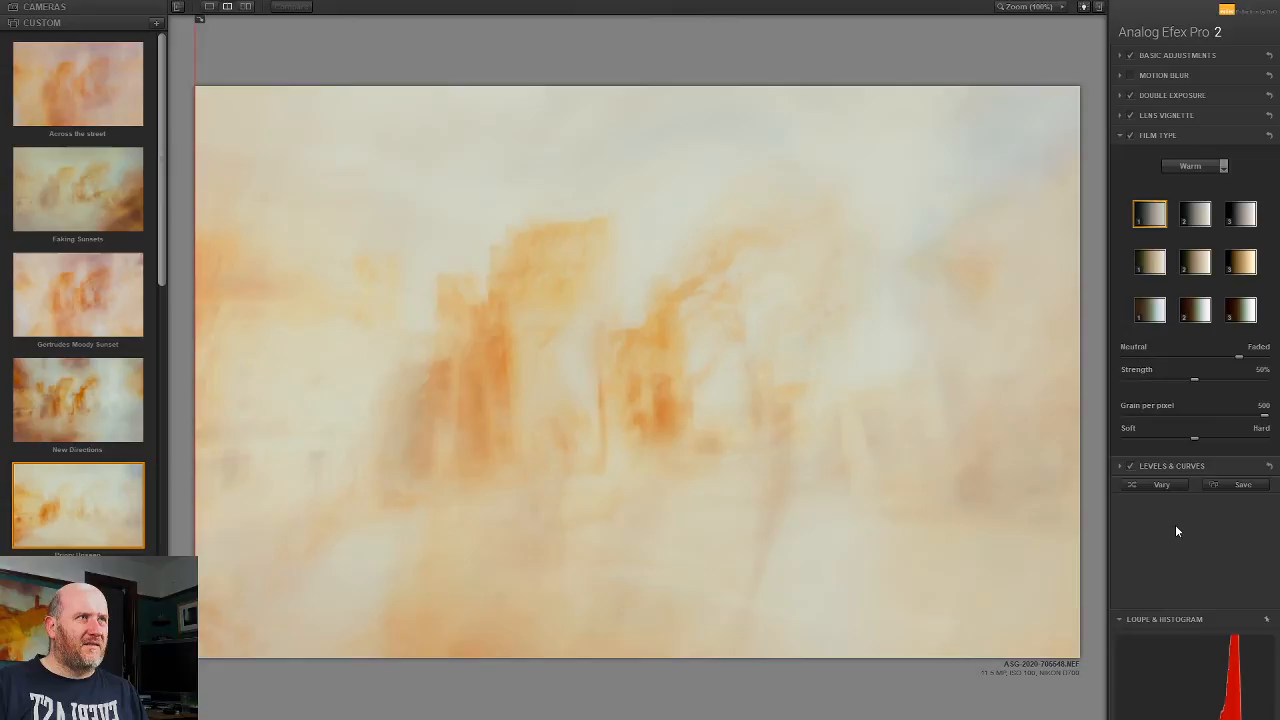
# Step: Undo the last two Film Type changes and compare the image with and without Levels & Curves, leaving it enabled
pyautogui.hotkey('ctrl', 'z')
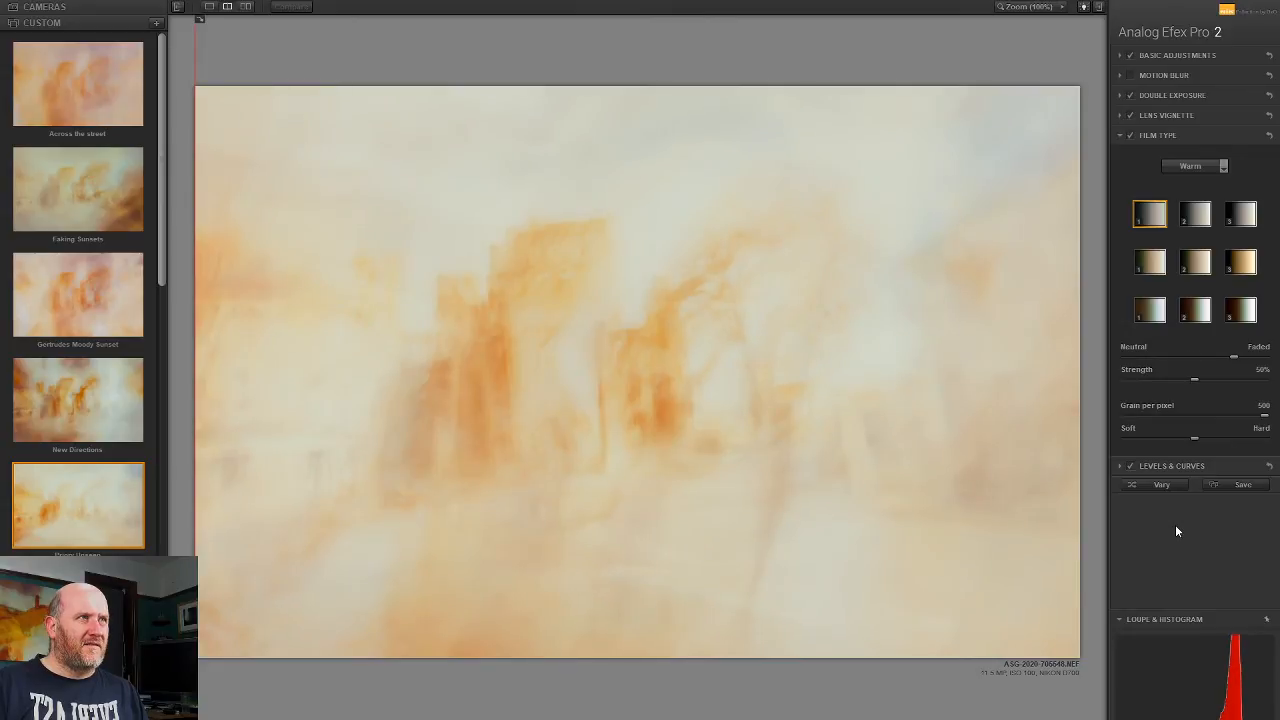
pyautogui.hotkey('ctrl', 'z')
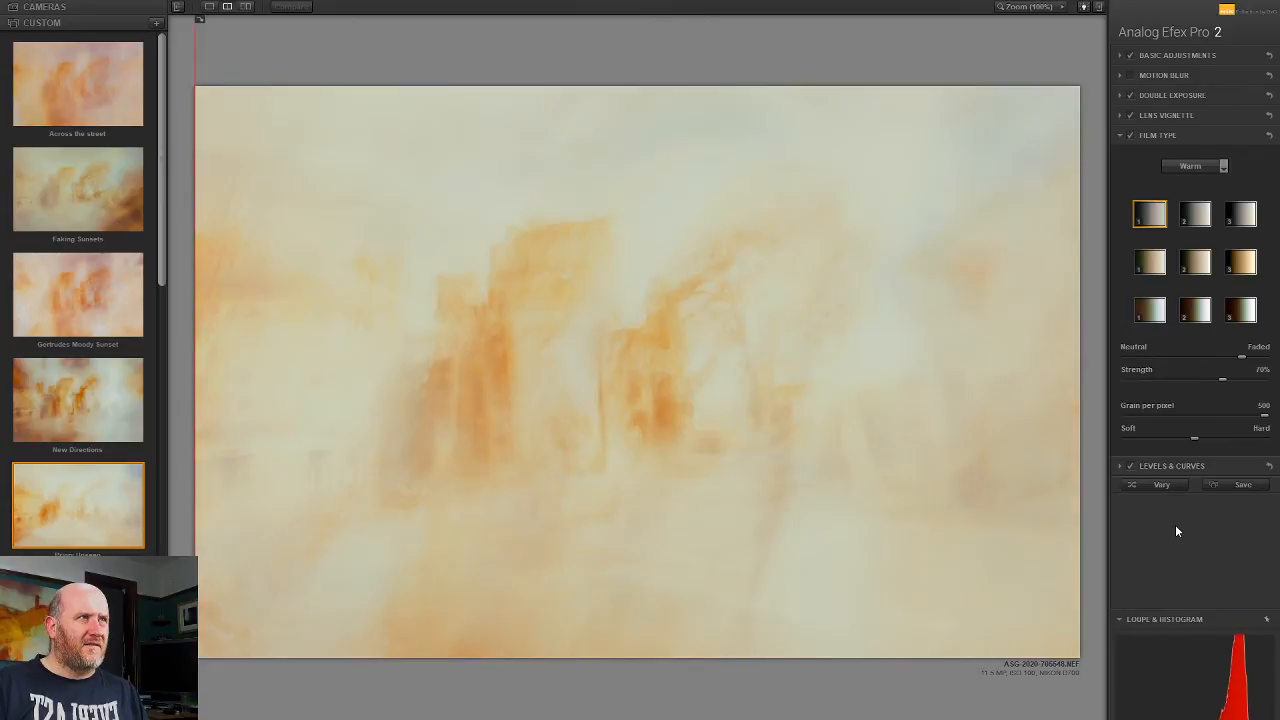
pyautogui.click(1179, 465)
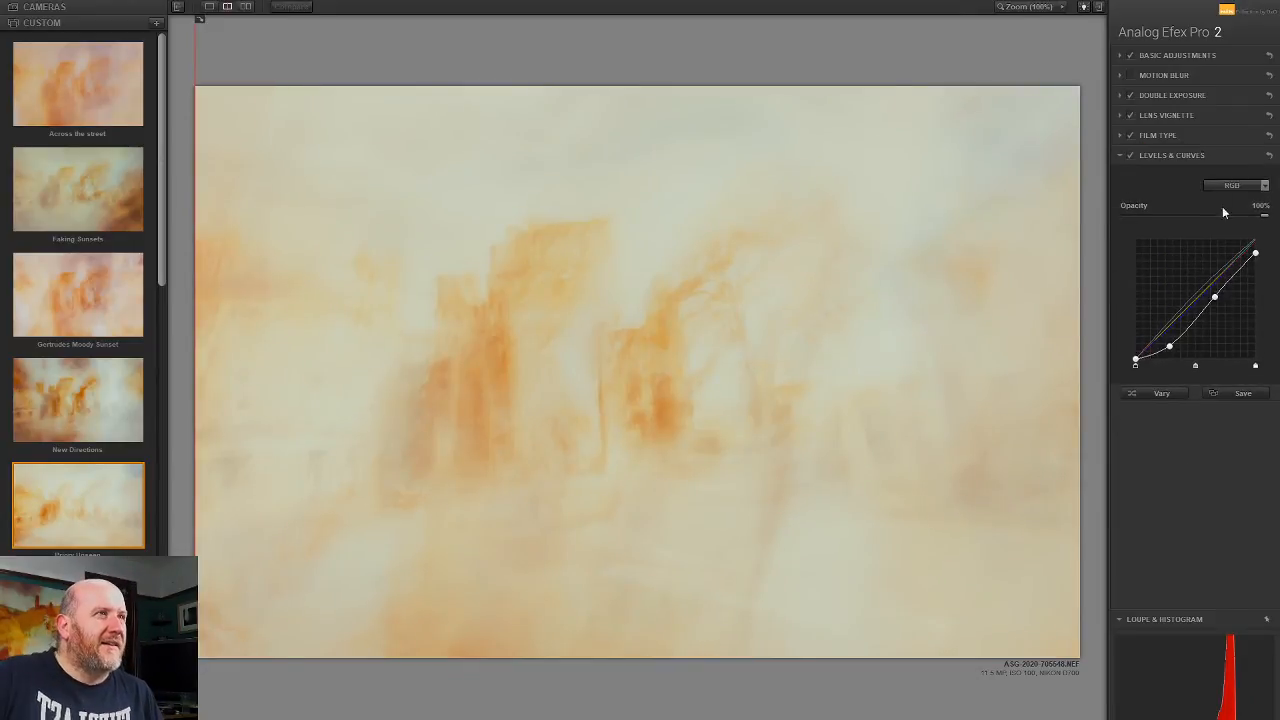
pyautogui.click(1129, 156)
pyautogui.click(1129, 156)
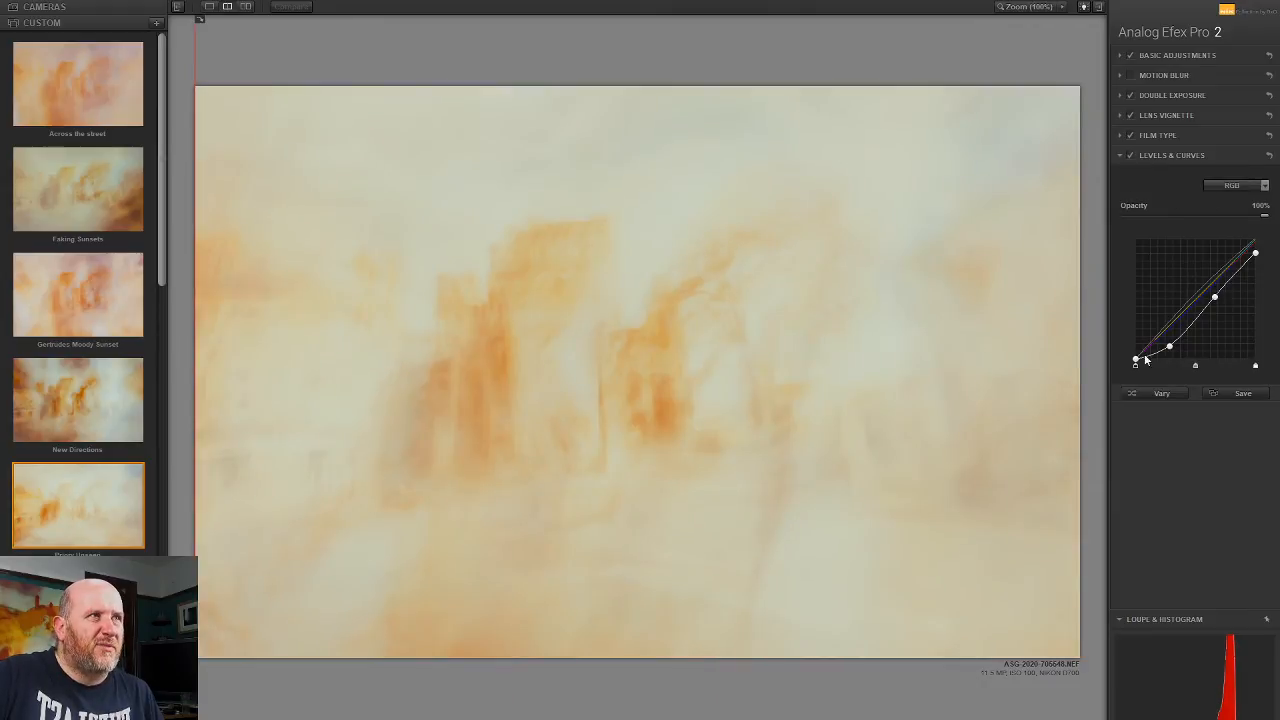
# Step: Raise the RGB curve's white endpoint, lift its black endpoint slightly, and apply the Analog Efex Pro look to the image
pyautogui.moveTo(1135, 360)
pyautogui.mouseDown()
pyautogui.moveTo(1132, 347)
pyautogui.moveTo(1149, 366)
pyautogui.moveTo(1130, 377)
pyautogui.mouseUp()
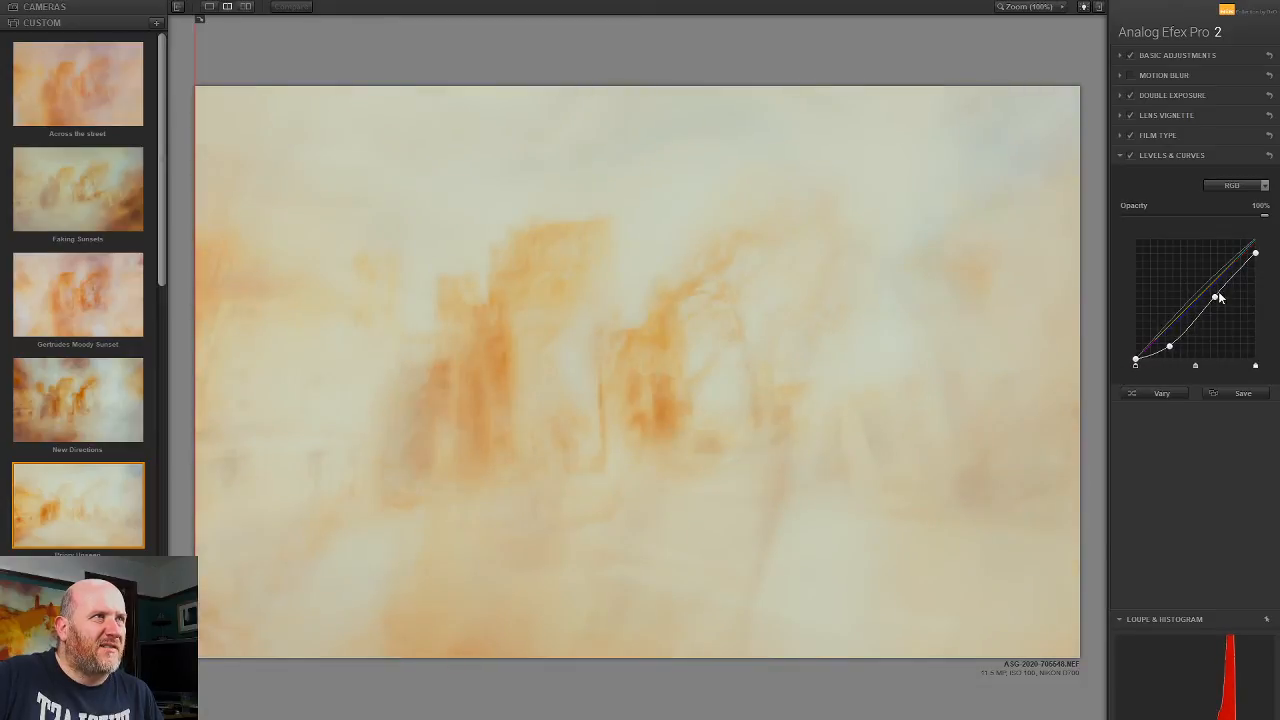
pyautogui.moveTo(1215, 296); pyautogui.dragTo(1214, 297)
pyautogui.moveTo(1256, 254); pyautogui.dragTo(1261, 259)
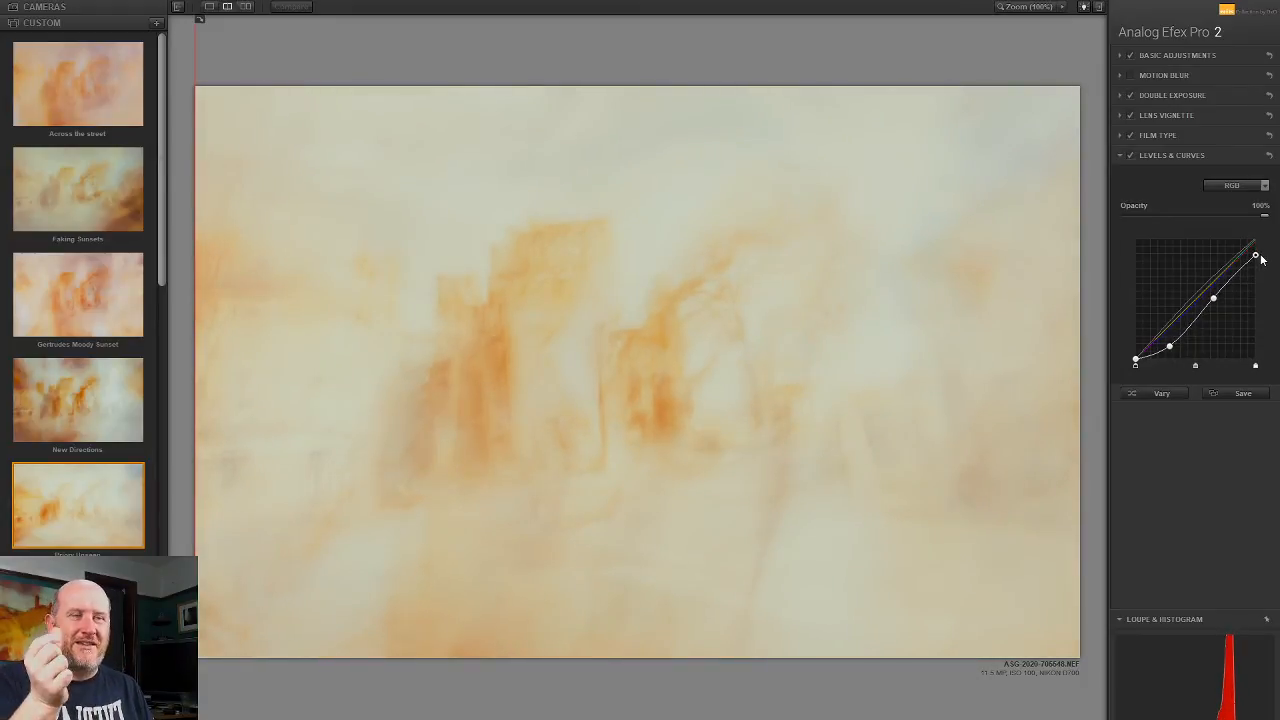
pyautogui.moveTo(1261, 259)
pyautogui.mouseDown()
pyautogui.moveTo(1267, 236)
pyautogui.moveTo(1267, 265)
pyautogui.moveTo(1268, 251)
pyautogui.mouseUp()
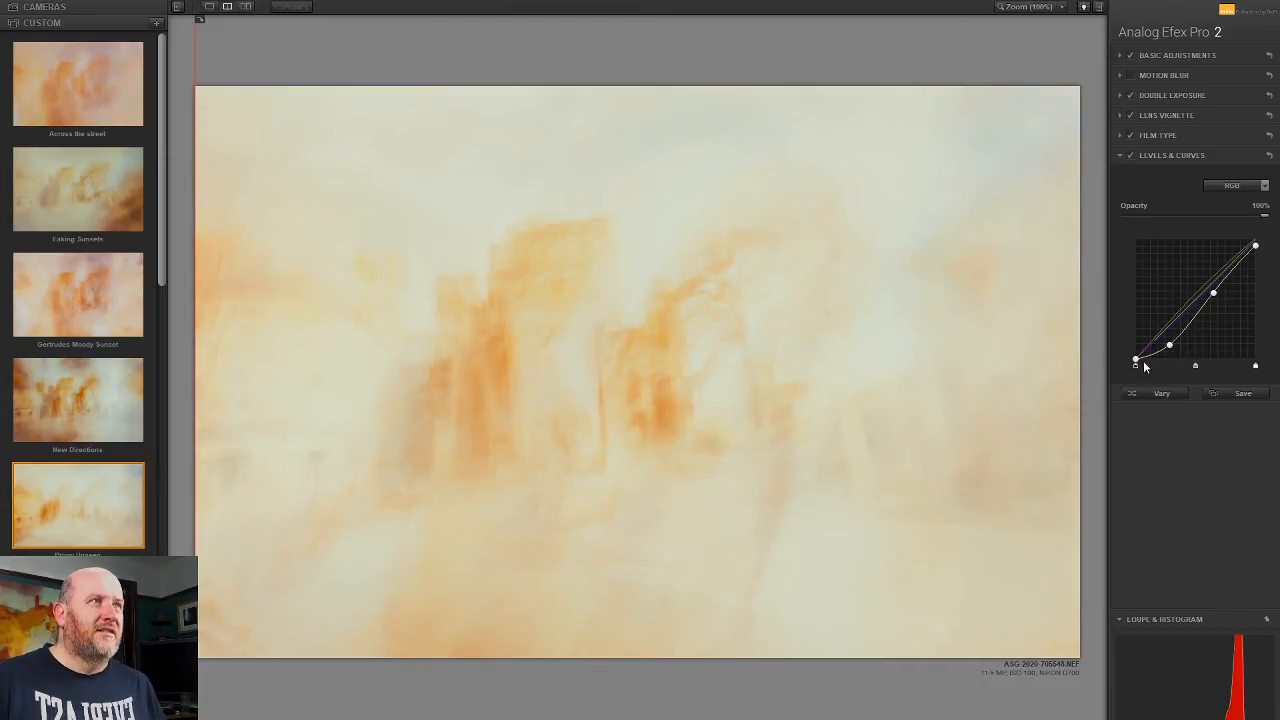
pyautogui.moveTo(1136, 358); pyautogui.dragTo(1135, 362)
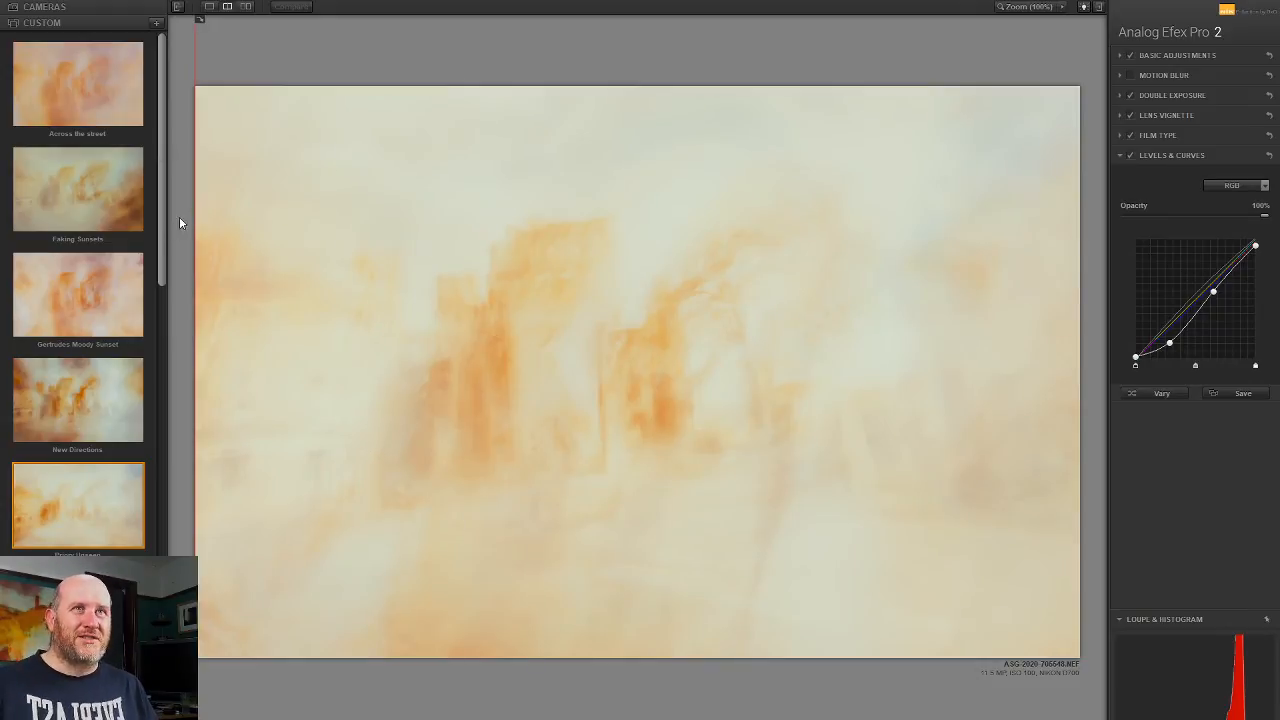
pyautogui.moveTo(196, 222); pyautogui.dragTo(200, 300)
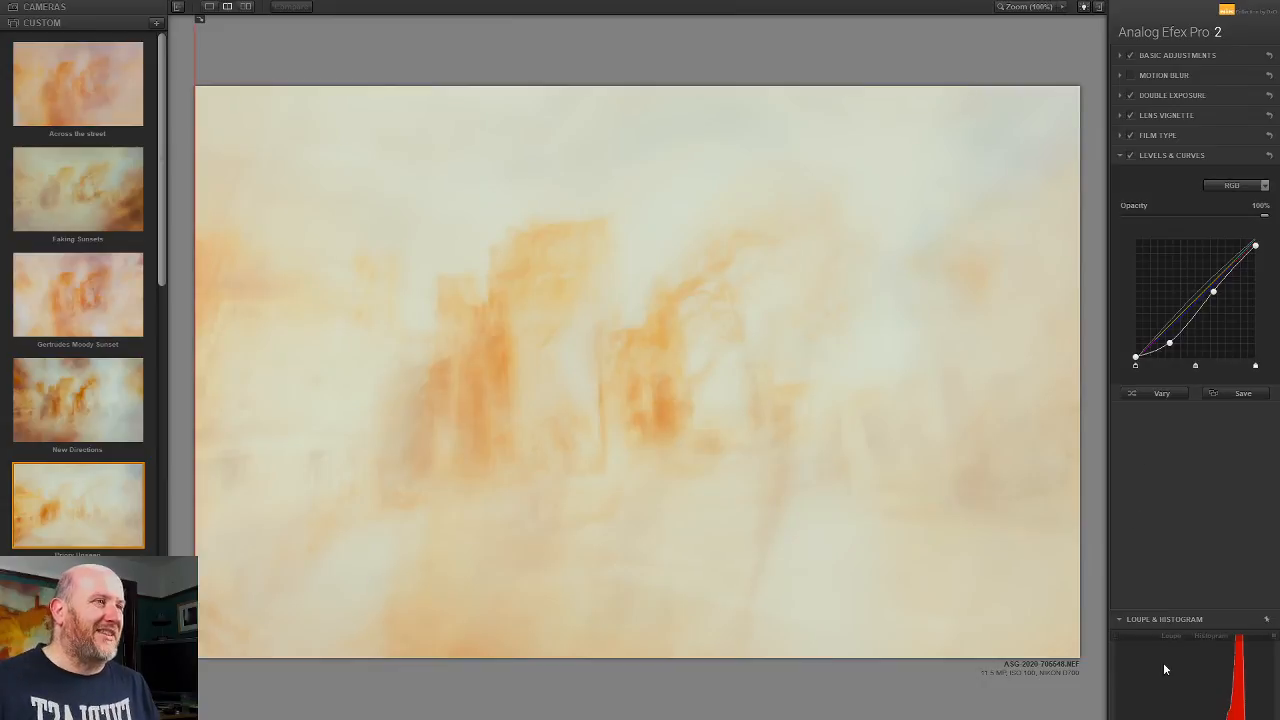
pyautogui.click(1238, 717)
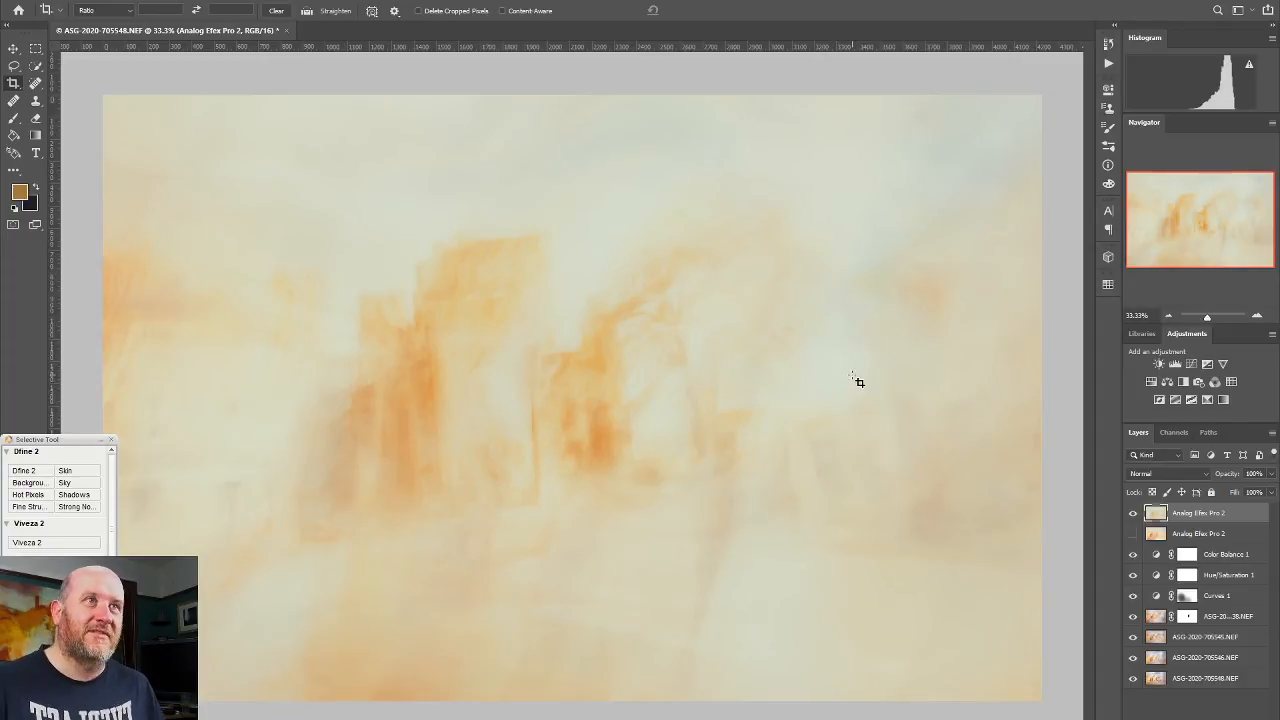
# Step: Show the hidden lower Analog Efex Pro 2 layer and compare the two looks by switching the upper one off and on
pyautogui.click(1132, 514)
pyautogui.click(1132, 514)
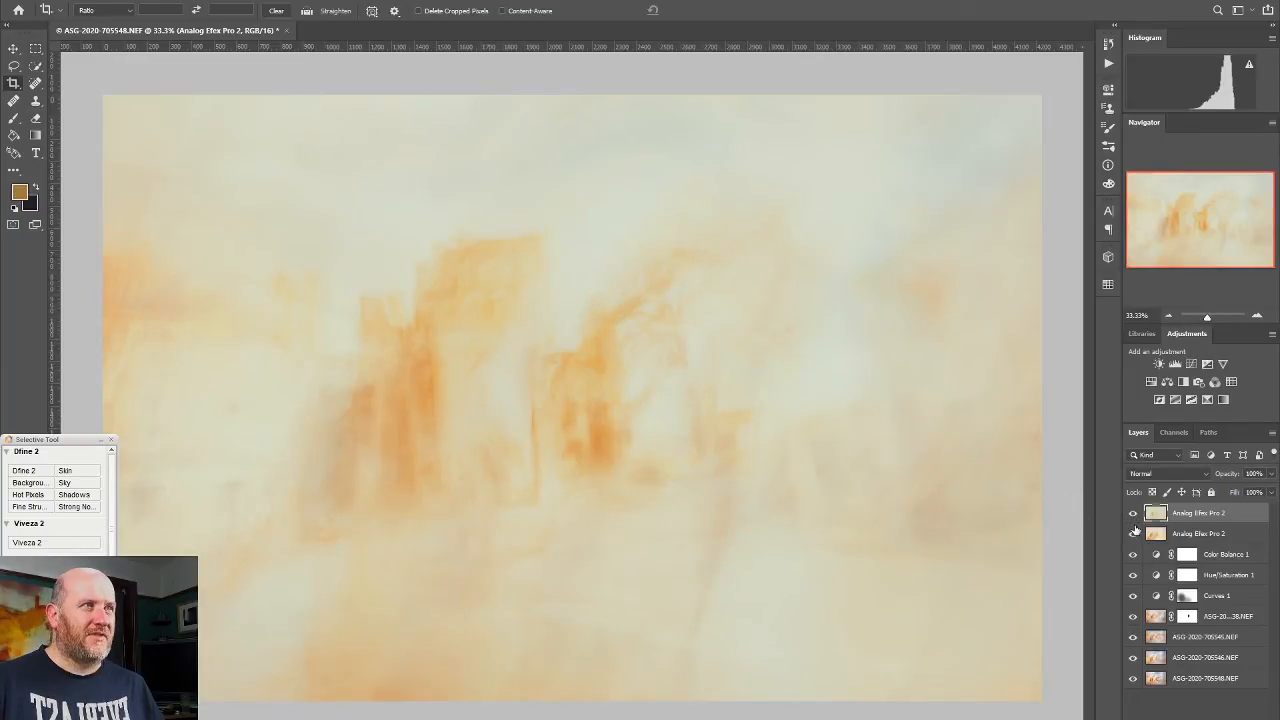
pyautogui.click(1133, 514)
pyautogui.click(1133, 514)
pyautogui.click(1133, 514)
pyautogui.click(1133, 514)
pyautogui.click(1133, 514)
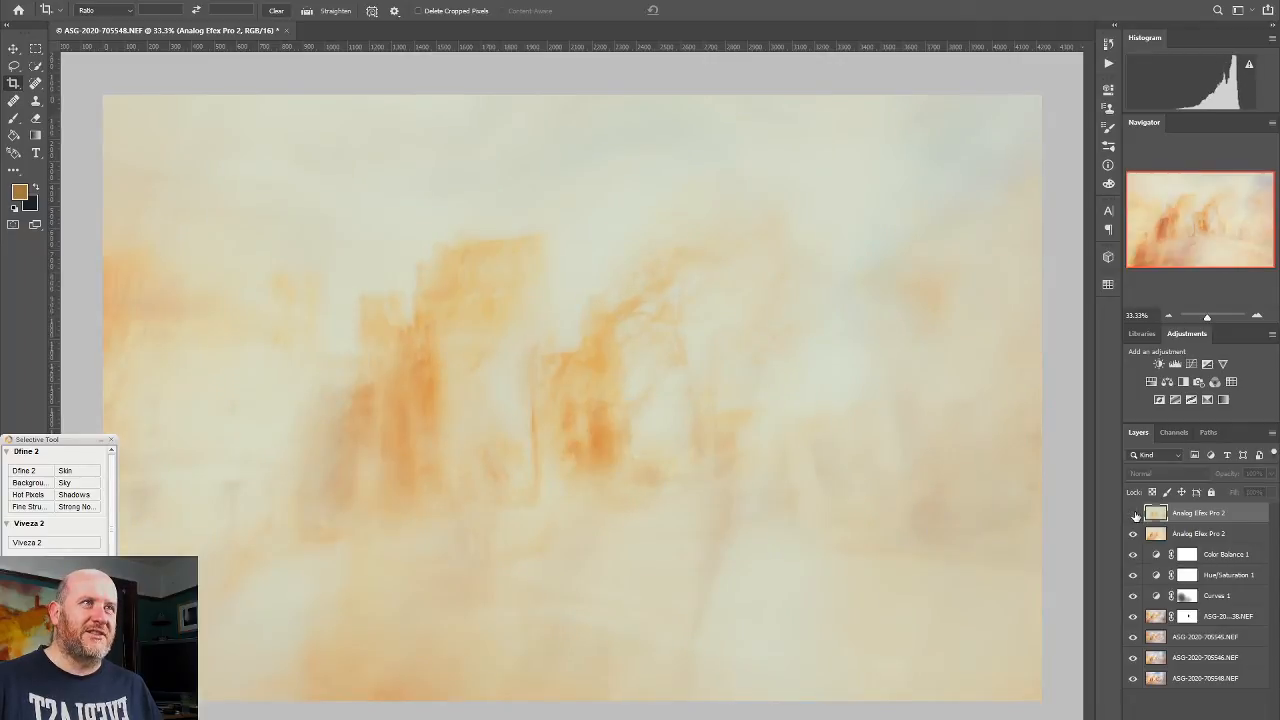
pyautogui.click(1133, 514)
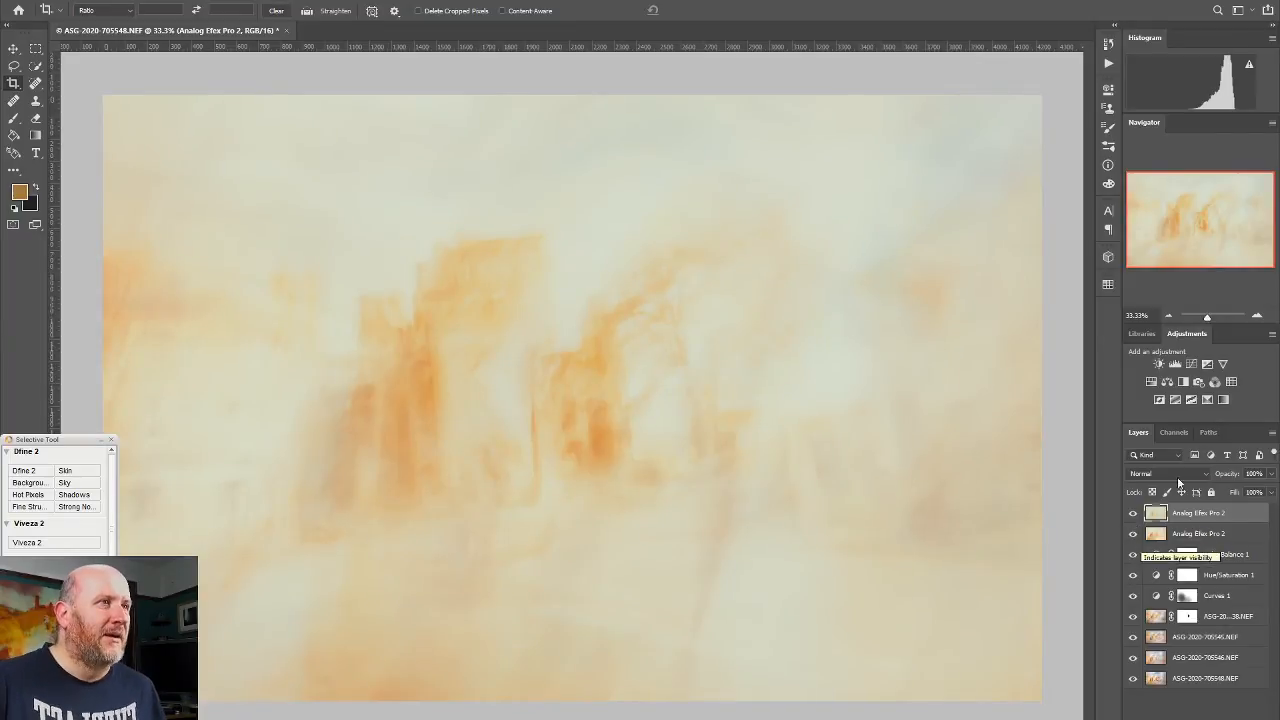
# Step: Add a Color Balance adjustment layer above the looks and set its Highlights yellow–blue balance to -1
pyautogui.click(1168, 387)
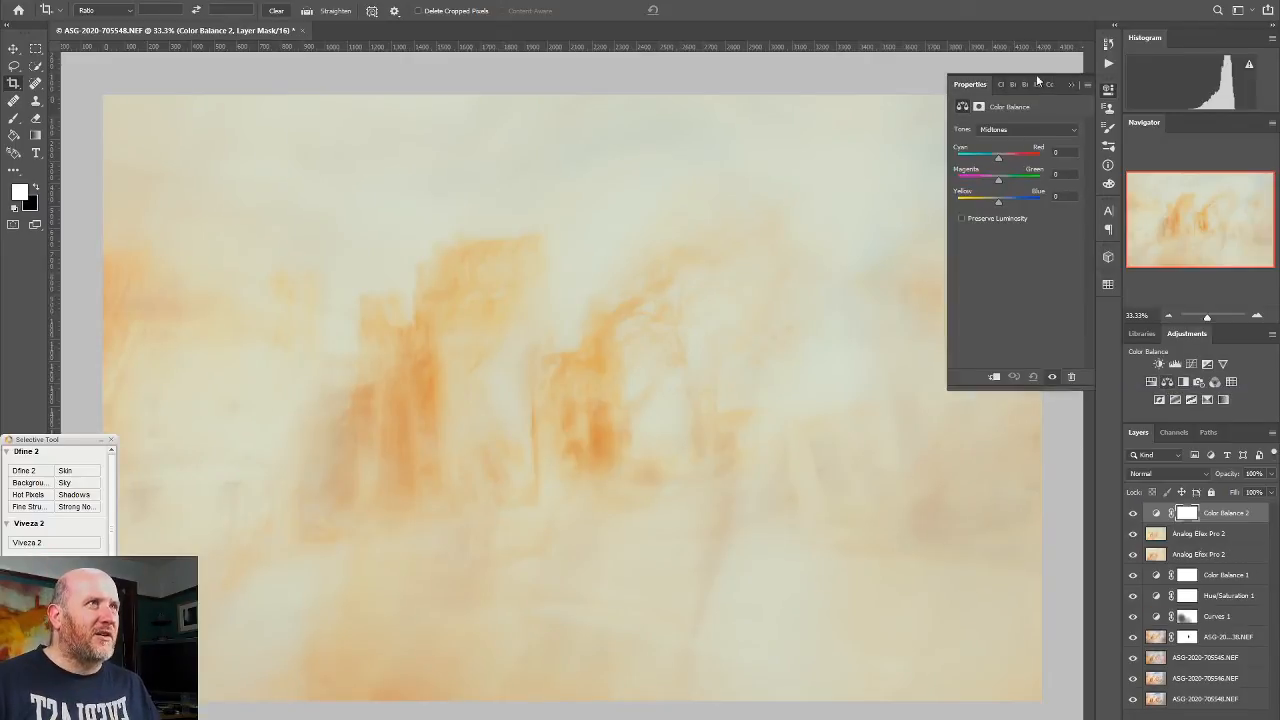
pyautogui.click(1012, 129)
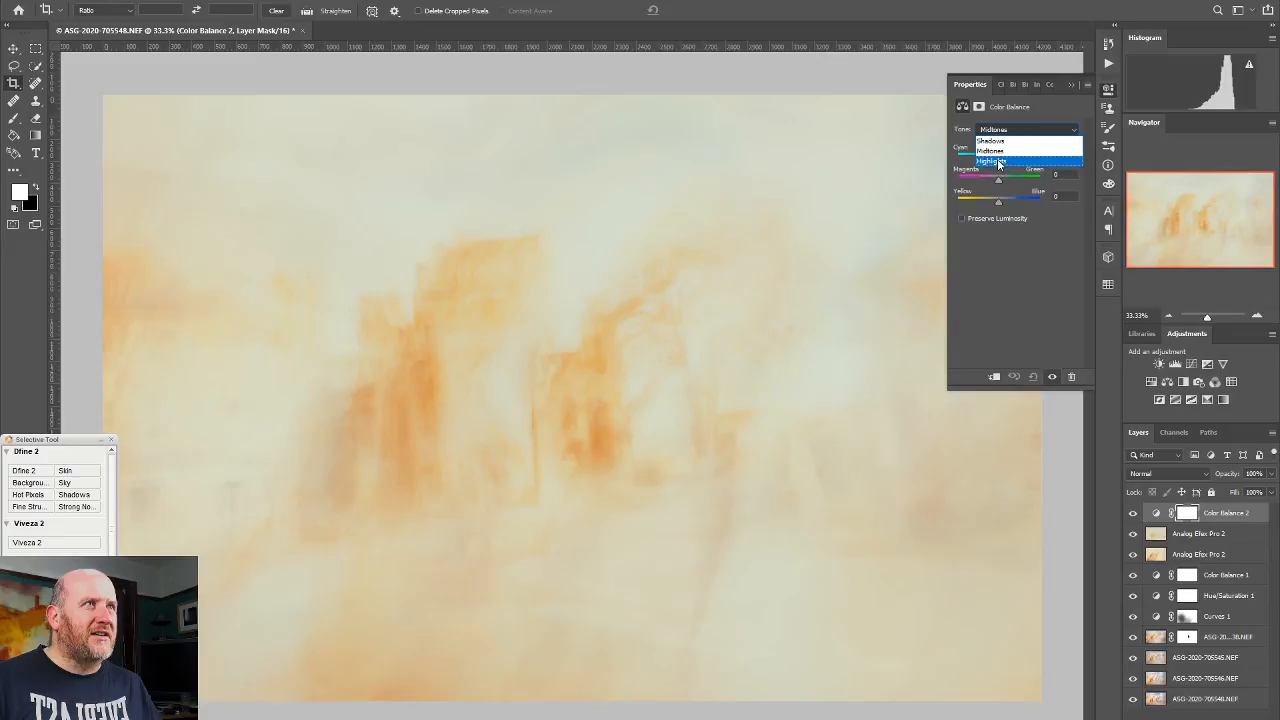
pyautogui.click(998, 162)
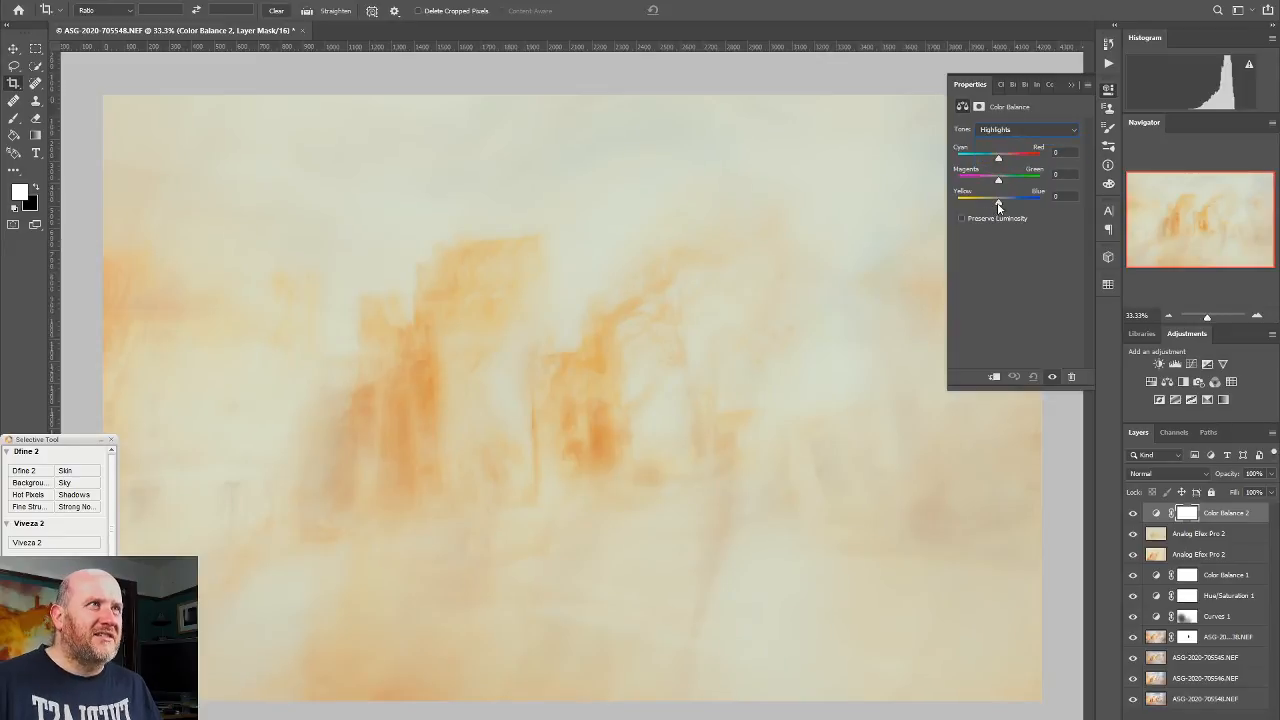
pyautogui.moveTo(999, 202); pyautogui.dragTo(1009, 207)
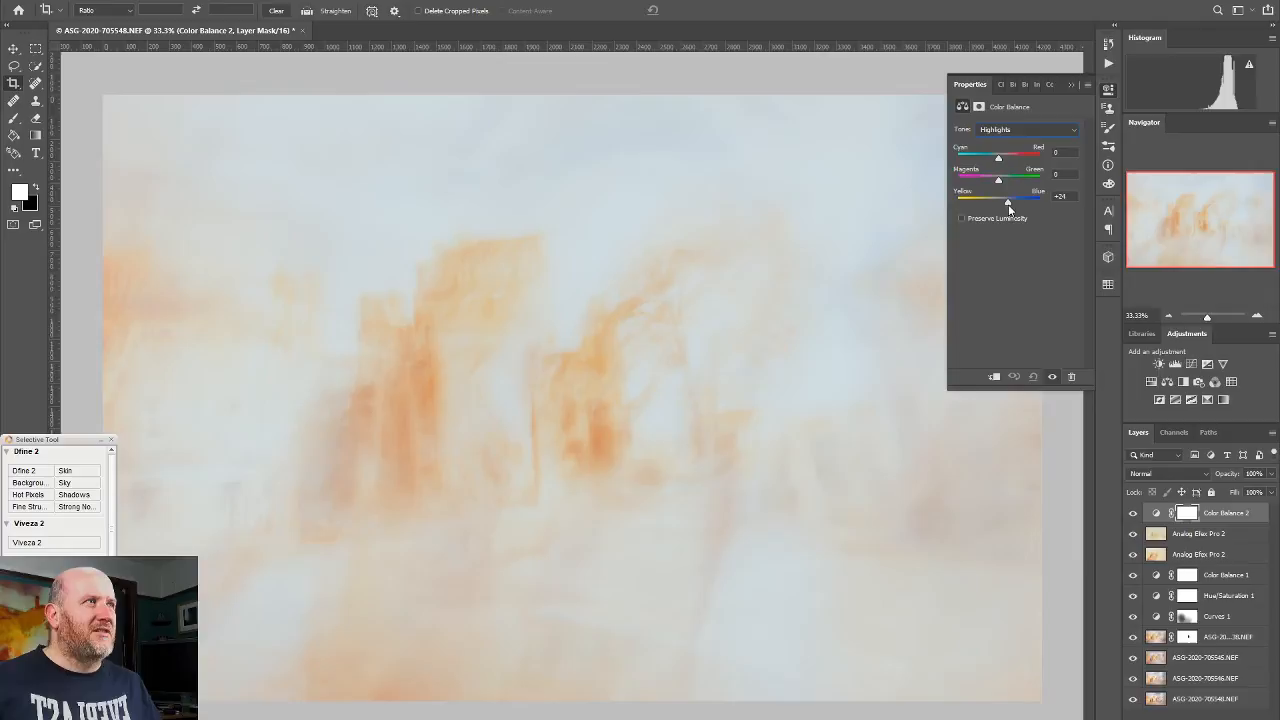
pyautogui.moveTo(1003, 207)
pyautogui.mouseDown()
pyautogui.moveTo(973, 205)
pyautogui.moveTo(998, 203)
pyautogui.mouseUp()
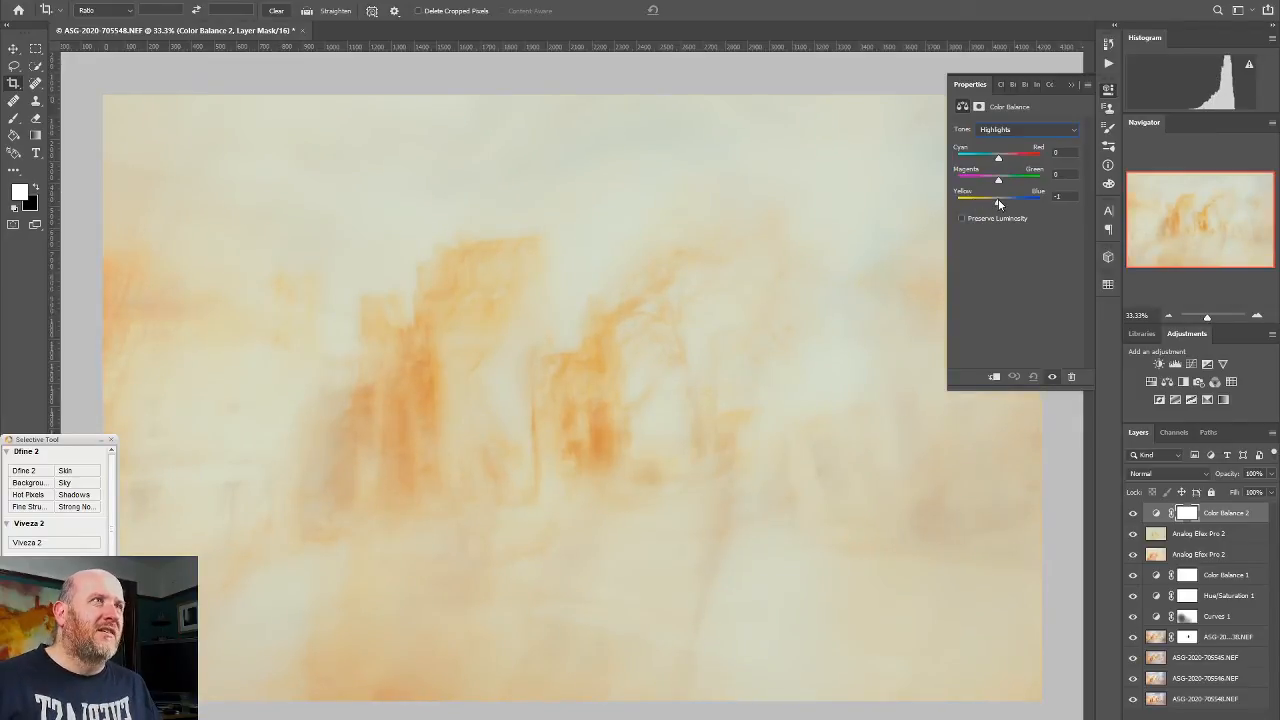
# Step: Set the Highlights magenta–green balance to -28 and the cyan–red balance to 0
pyautogui.moveTo(998, 182)
pyautogui.mouseDown()
pyautogui.moveTo(983, 185)
pyautogui.moveTo(1015, 186)
pyautogui.moveTo(987, 183)
pyautogui.mouseUp()
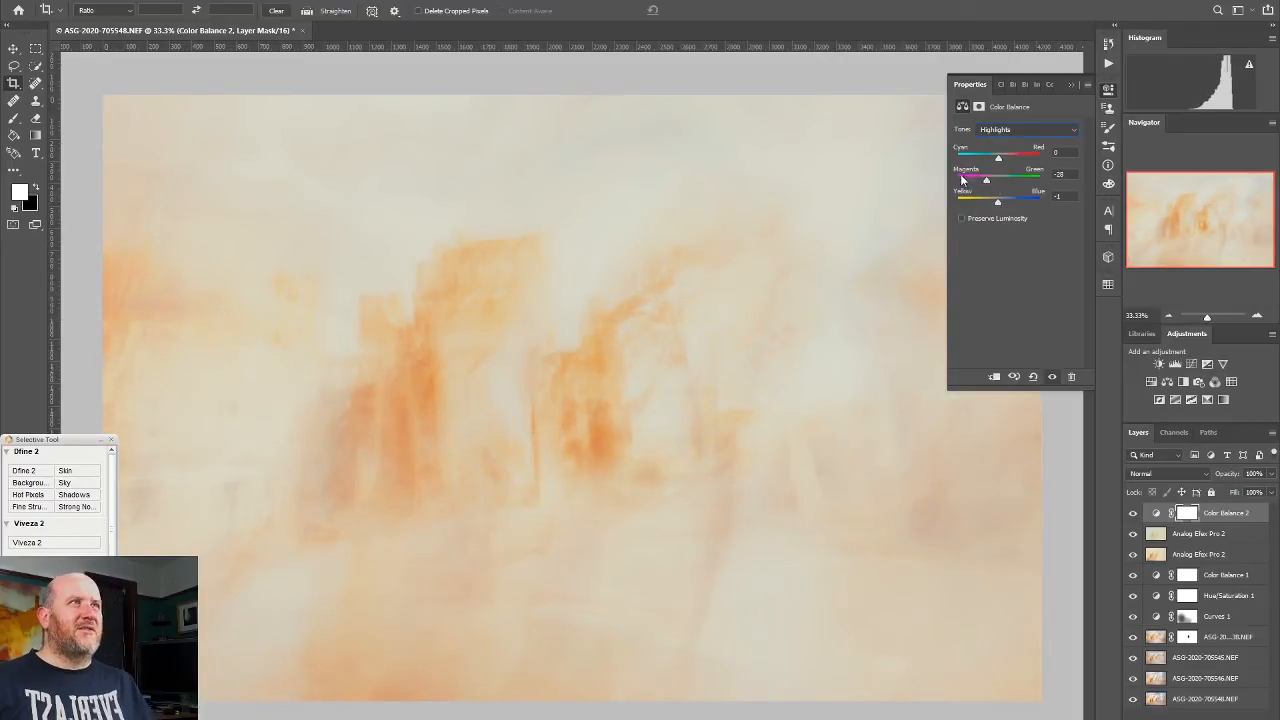
pyautogui.moveTo(1001, 159)
pyautogui.mouseDown()
pyautogui.moveTo(988, 159)
pyautogui.moveTo(1003, 160)
pyautogui.mouseUp()
pyautogui.click(1062, 152)
pyautogui.write('0')
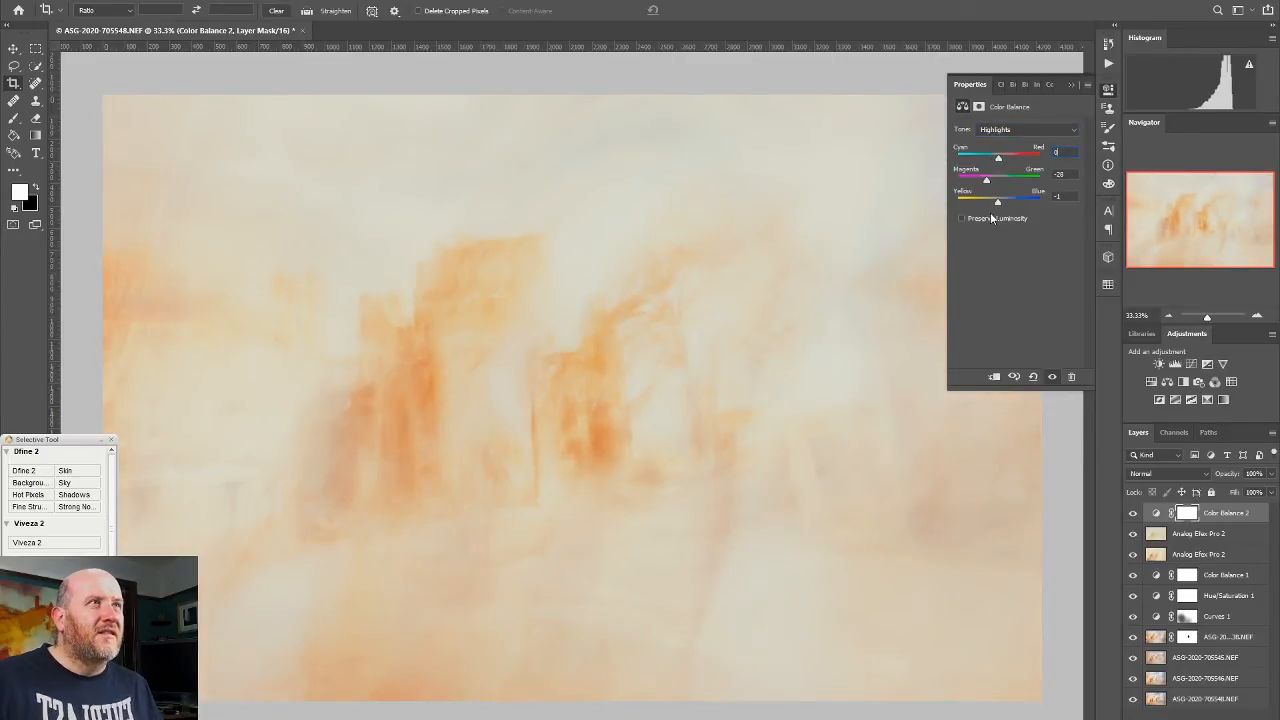
pyautogui.moveTo(997, 202); pyautogui.dragTo(998, 206)
# Step: For the Midtones, set cyan–red to -4, magenta–green to -2 and yellow–blue to -1
pyautogui.click(1001, 132)
pyautogui.click(997, 152)
pyautogui.moveTo(999, 208)
pyautogui.mouseDown()
pyautogui.moveTo(1012, 202)
pyautogui.moveTo(999, 205)
pyautogui.mouseUp()
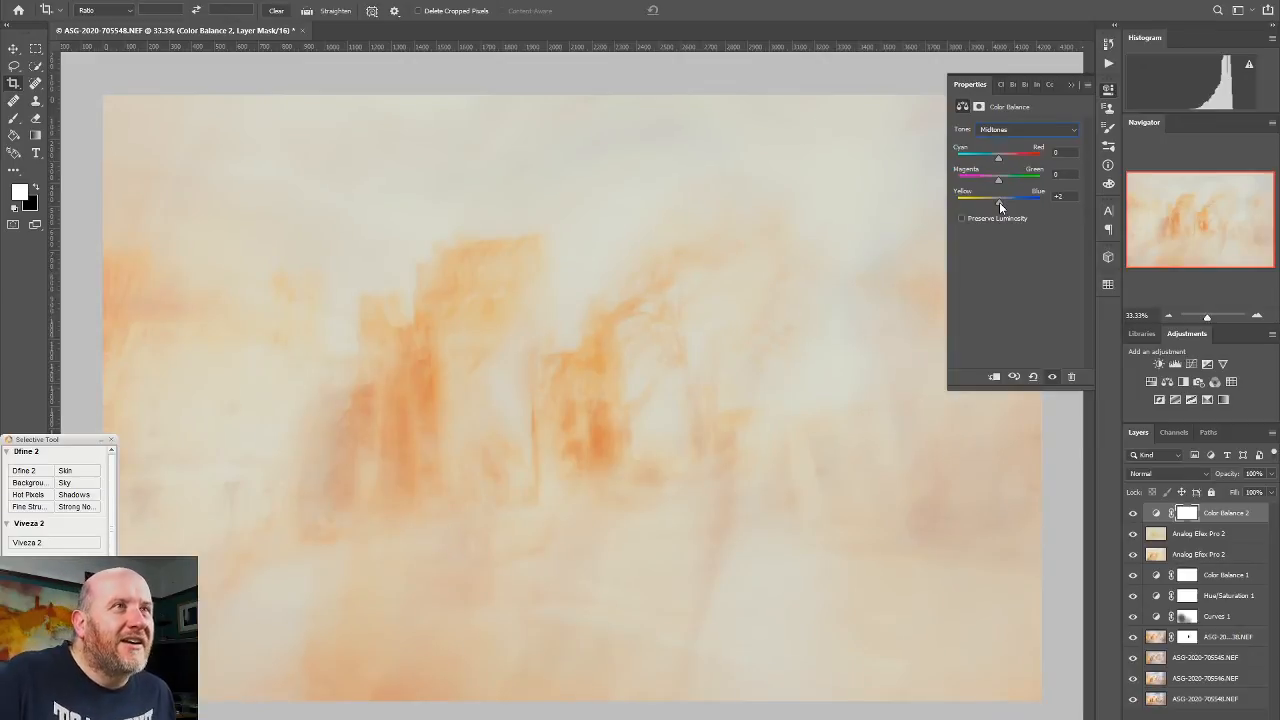
pyautogui.moveTo(1000, 207); pyautogui.dragTo(998, 207)
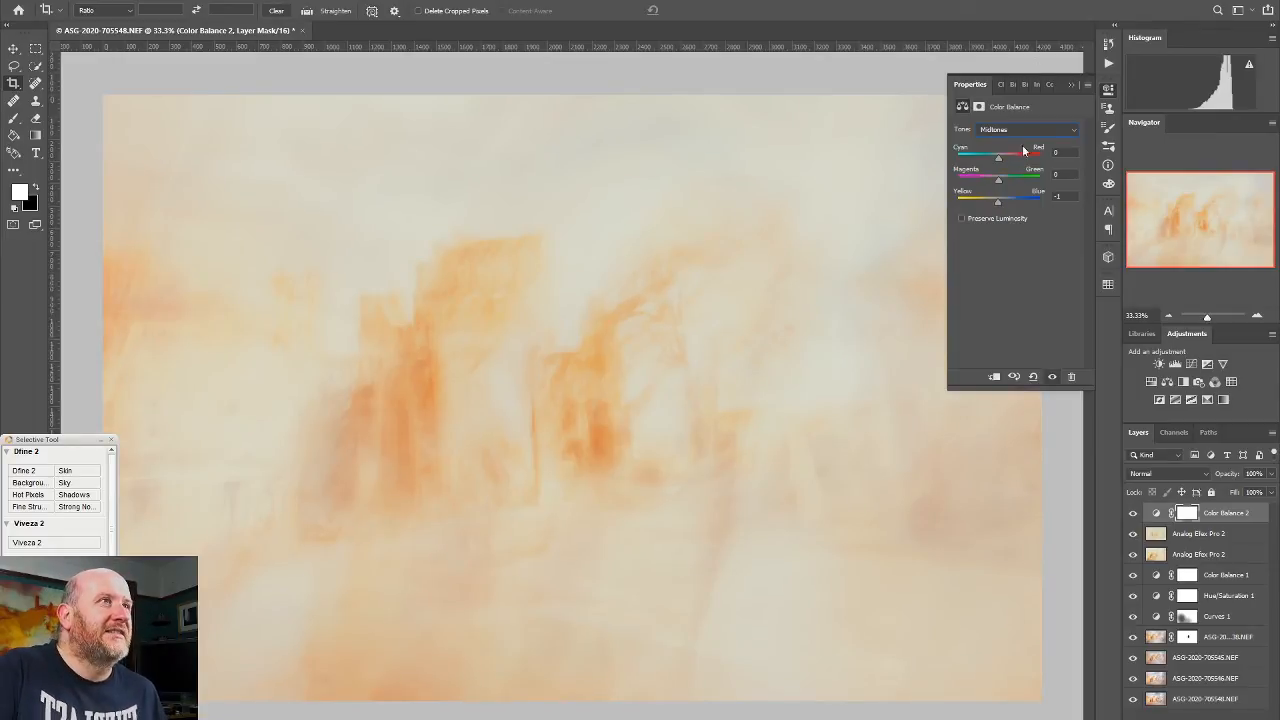
pyautogui.moveTo(998, 180)
pyautogui.mouseDown()
pyautogui.moveTo(986, 186)
pyautogui.moveTo(1006, 188)
pyautogui.moveTo(991, 188)
pyautogui.moveTo(996, 157)
pyautogui.mouseUp()
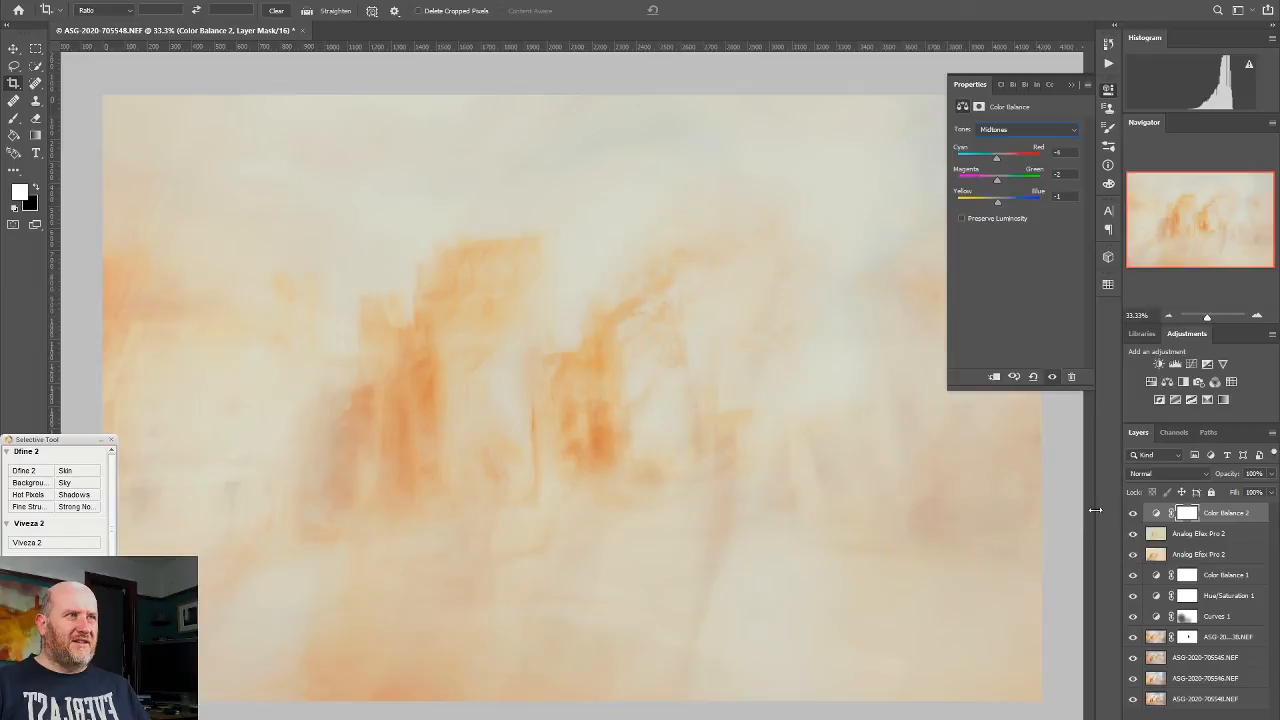
# Step: Compare the image with and without the Color Balance 2 layer, both at 33.3% and as a small 8.33% view
pyautogui.click(1132, 513)
pyautogui.click(1132, 514)
pyautogui.click(1133, 516)
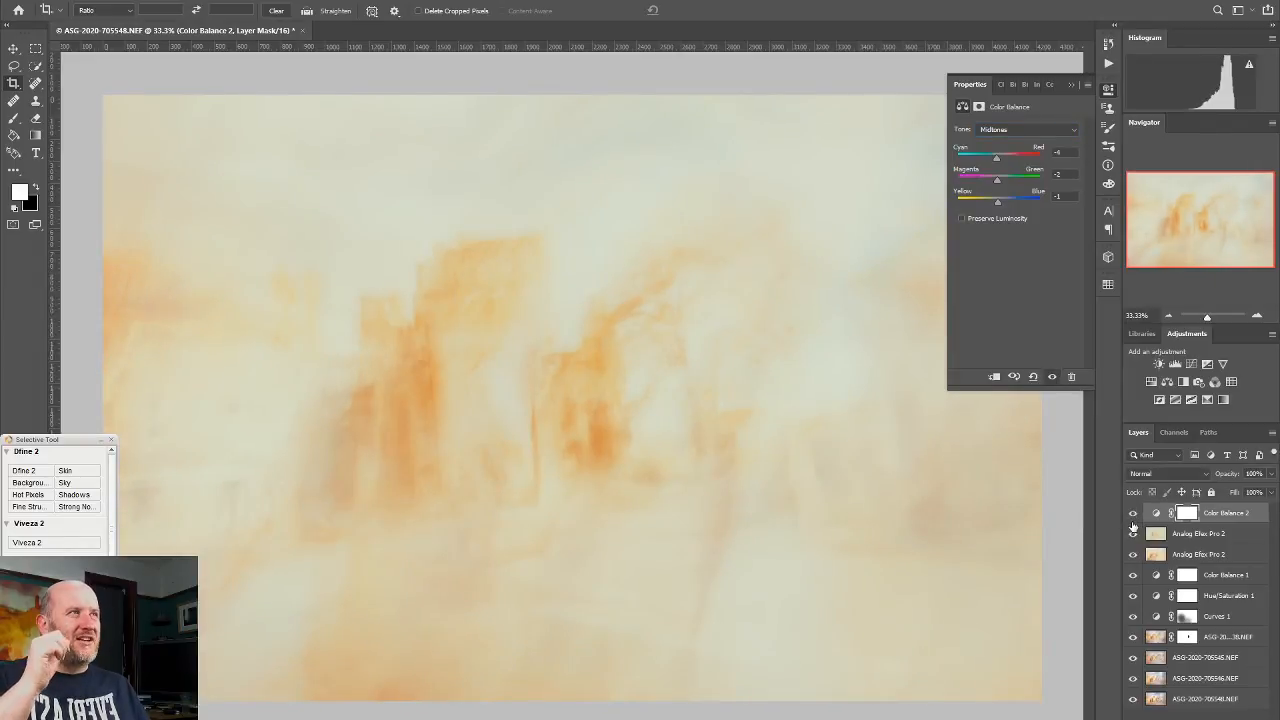
pyautogui.click(1132, 516)
pyautogui.click(1132, 516)
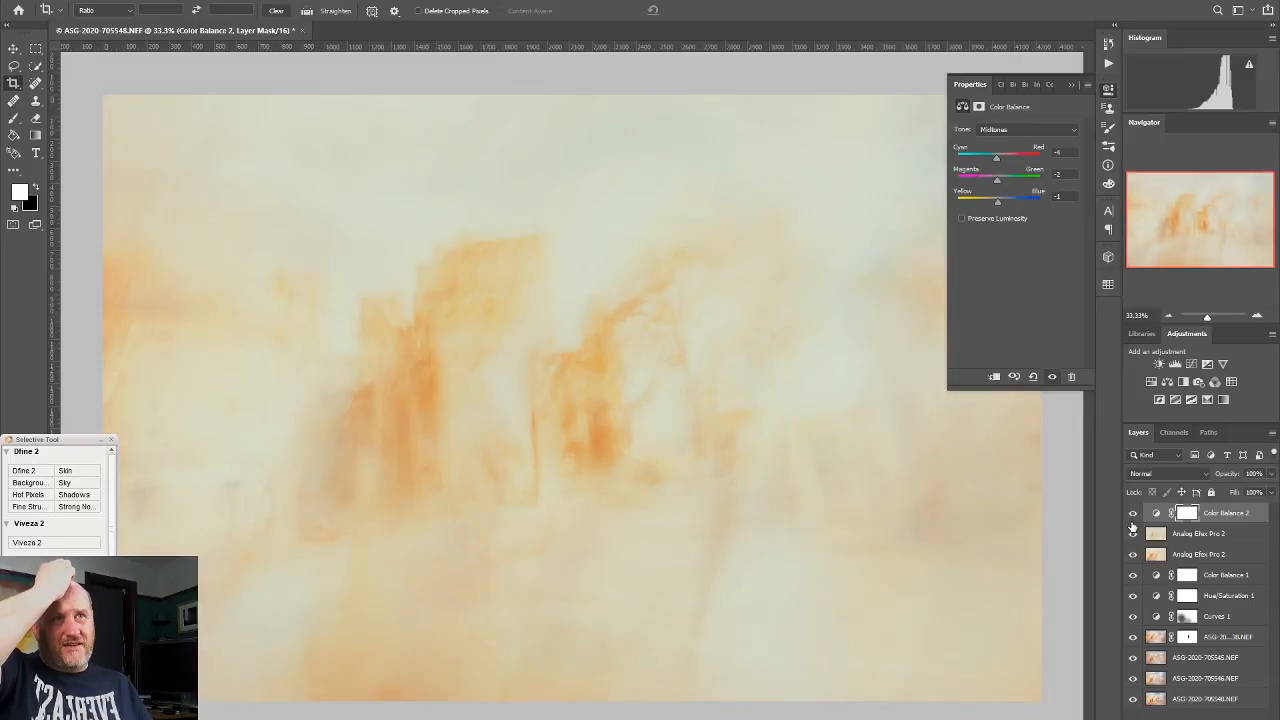
pyautogui.click(1167, 316)
pyautogui.click(1167, 316)
pyautogui.click(1167, 316)
pyautogui.click(1167, 316)
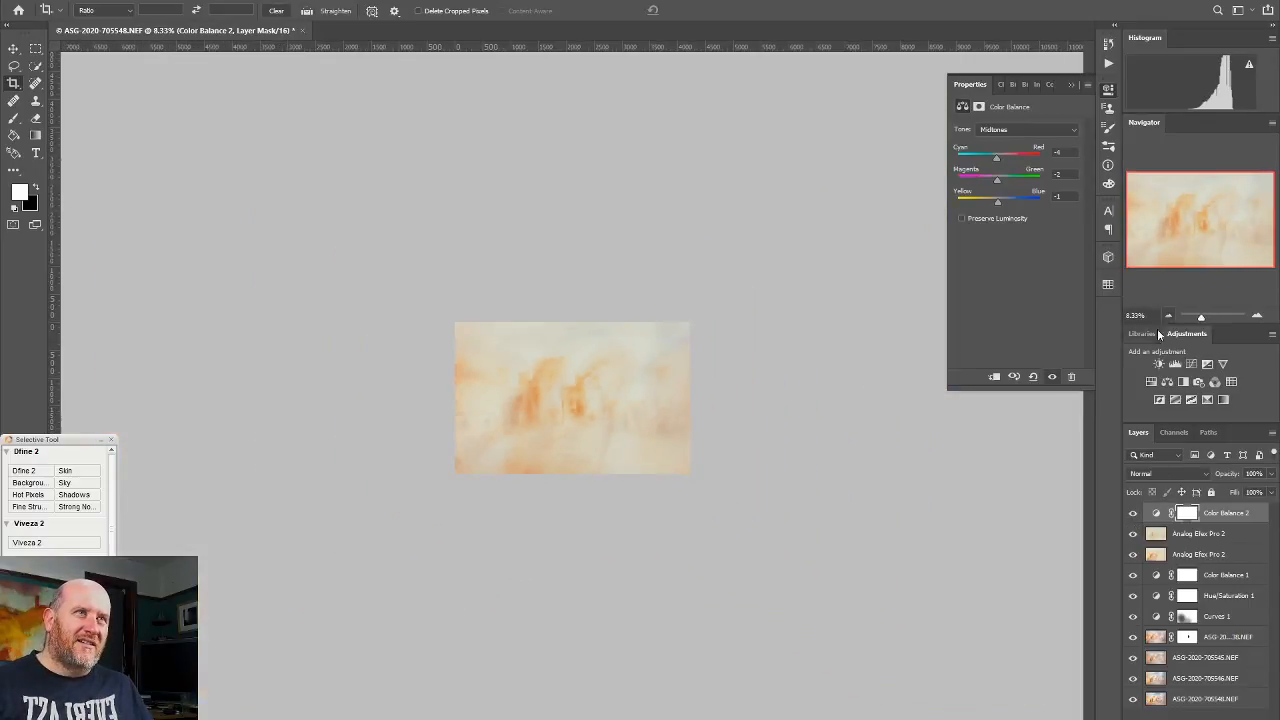
pyautogui.click(1132, 514)
pyautogui.click(1132, 514)
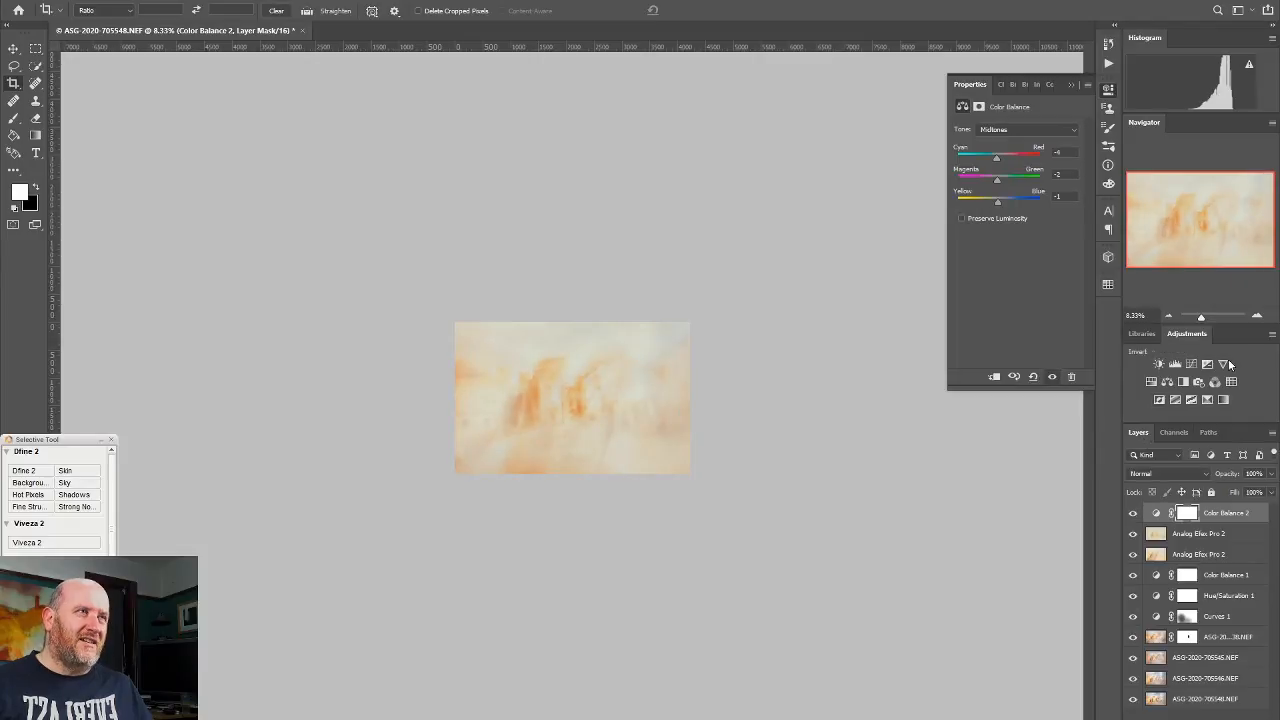
pyautogui.click(1256, 318)
pyautogui.click(1256, 318)
pyautogui.click(1256, 318)
pyautogui.click(1256, 318)
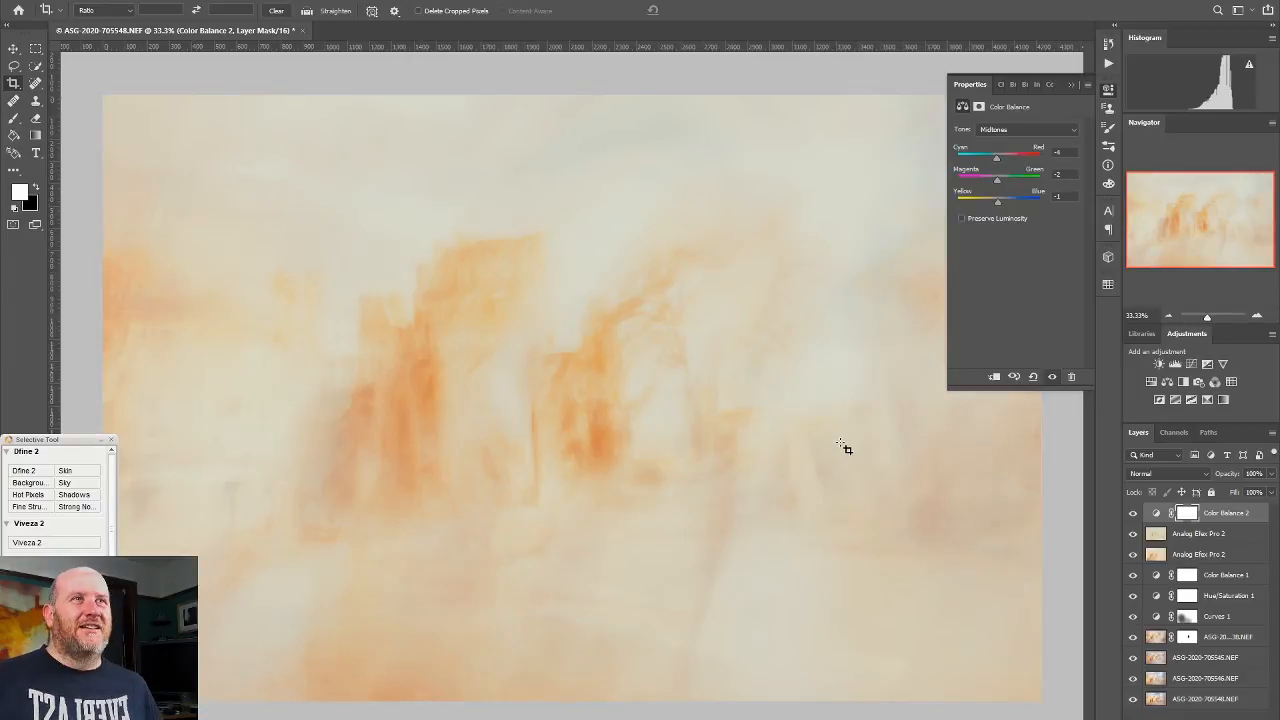
# Step: Group the Color Balance 2 layer with the upper Analog Efex Pro 2 layer and compare the image with and without the group
pyautogui.click(1109, 90)
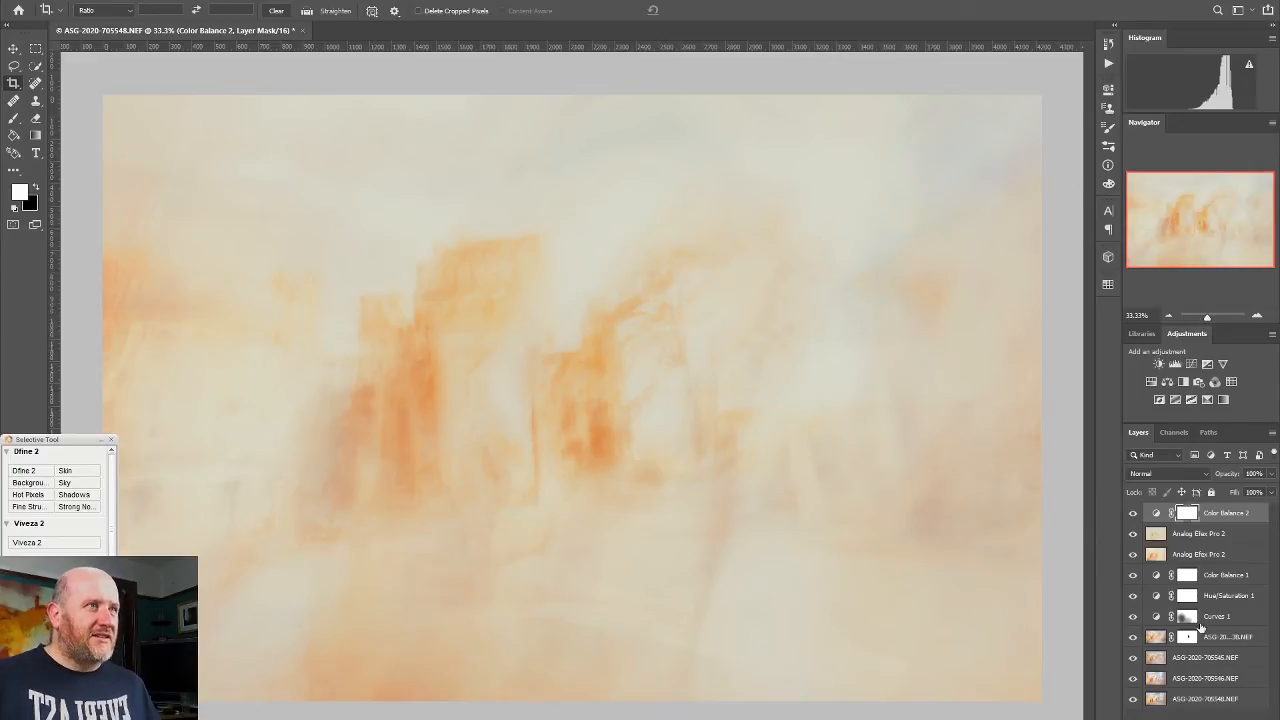
pyautogui.click(1211, 537)
pyautogui.moveTo(1230, 518); pyautogui.dragTo(1190, 716)
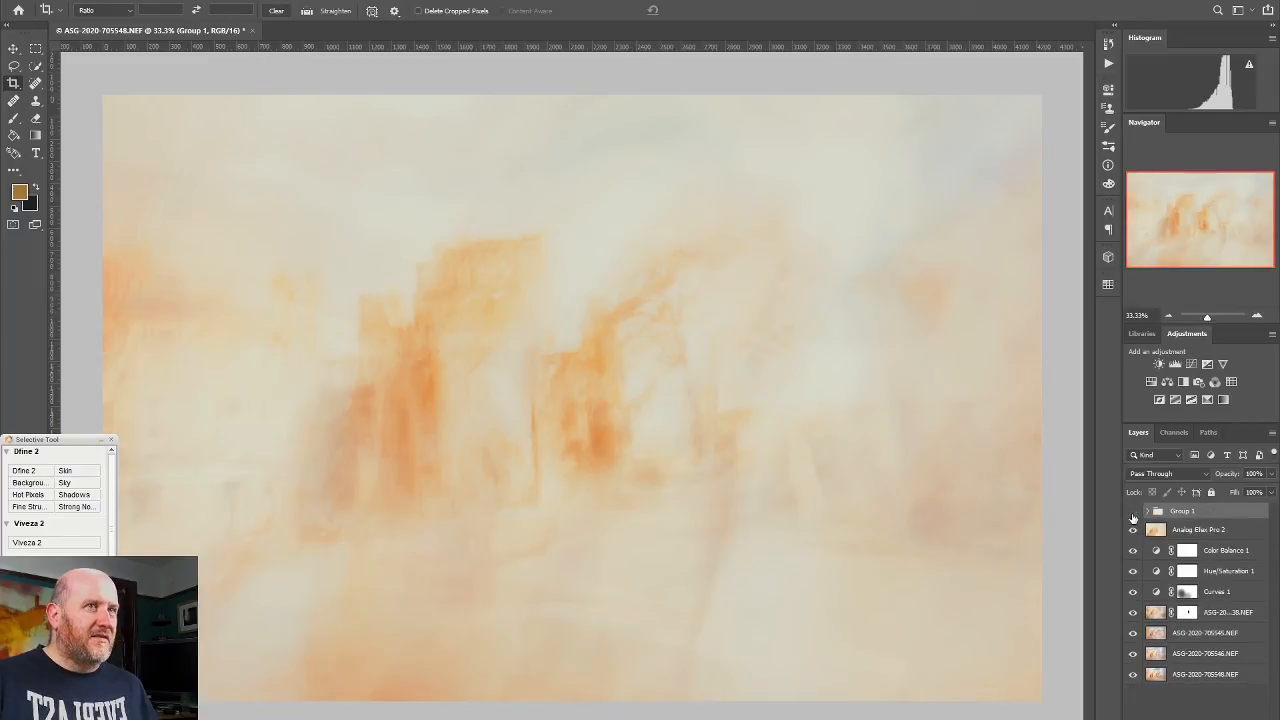
pyautogui.click(1133, 512)
pyautogui.click(1133, 512)
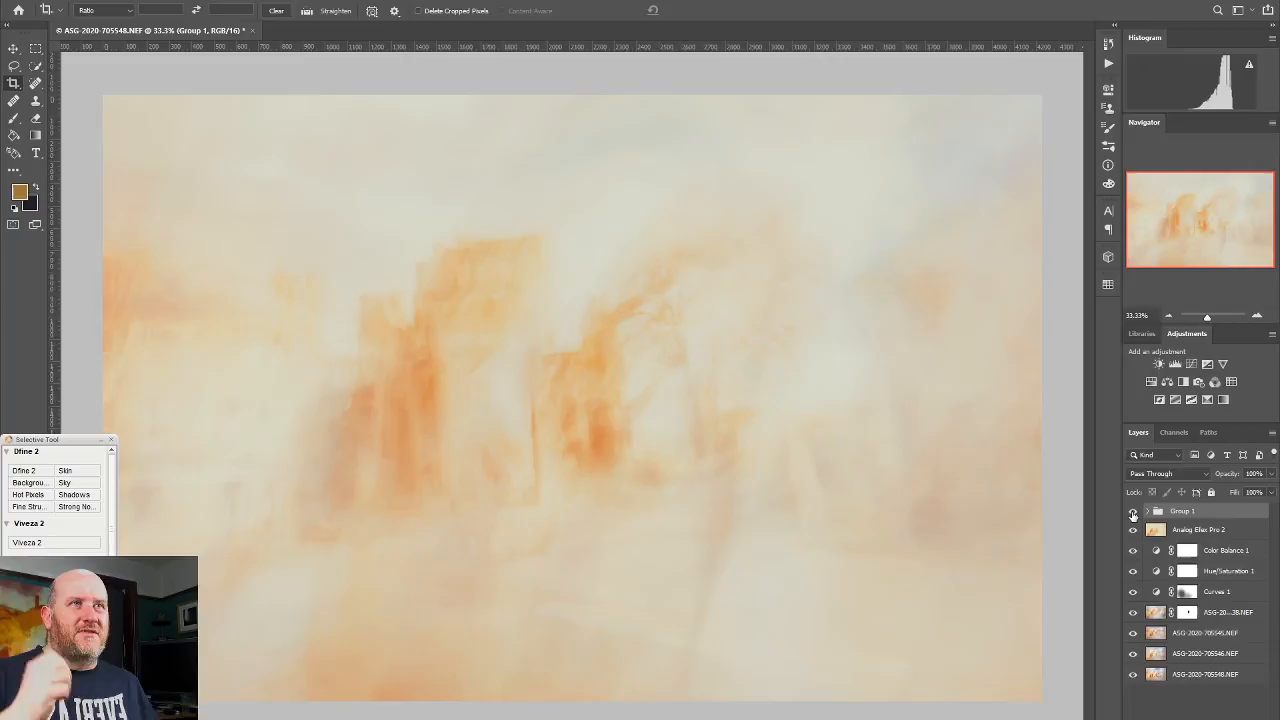
# Step: Put the lower Analog Efex Pro 2 layer in its own group and compare the two looks by hiding and showing Group 1
pyautogui.moveTo(1206, 530); pyautogui.dragTo(1190, 528)
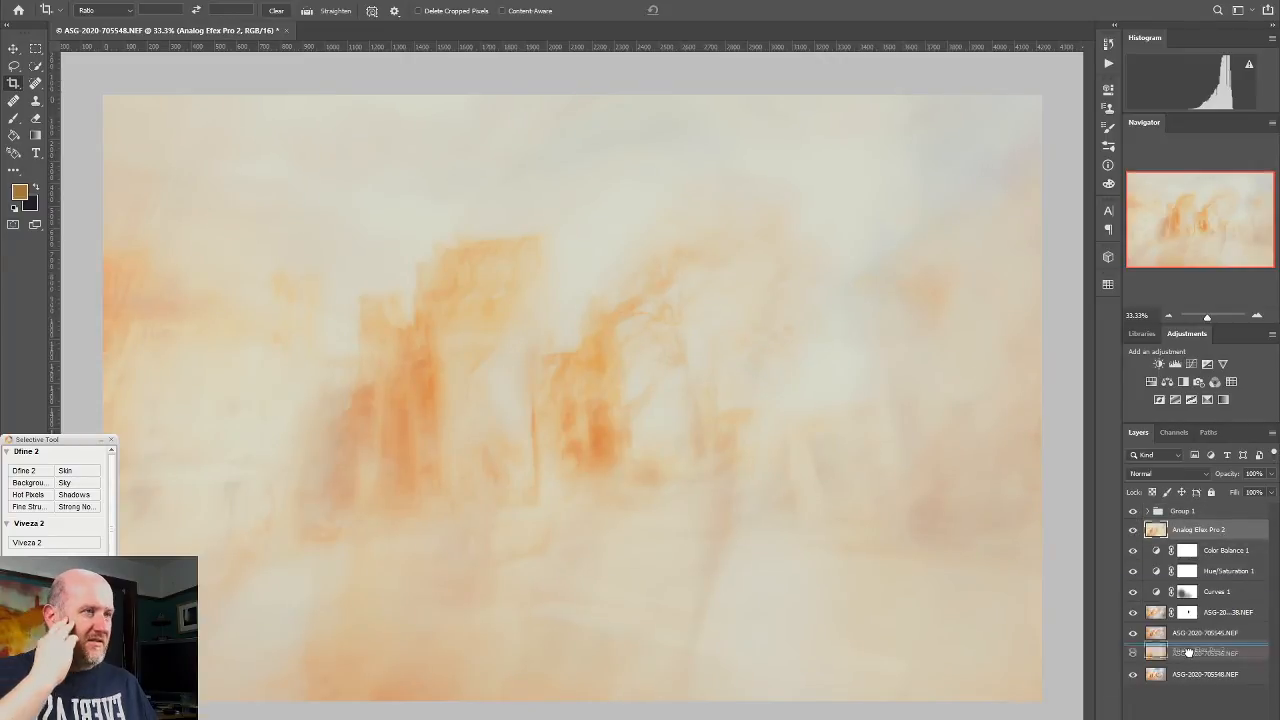
pyautogui.hotkey('ctrl', 'g')
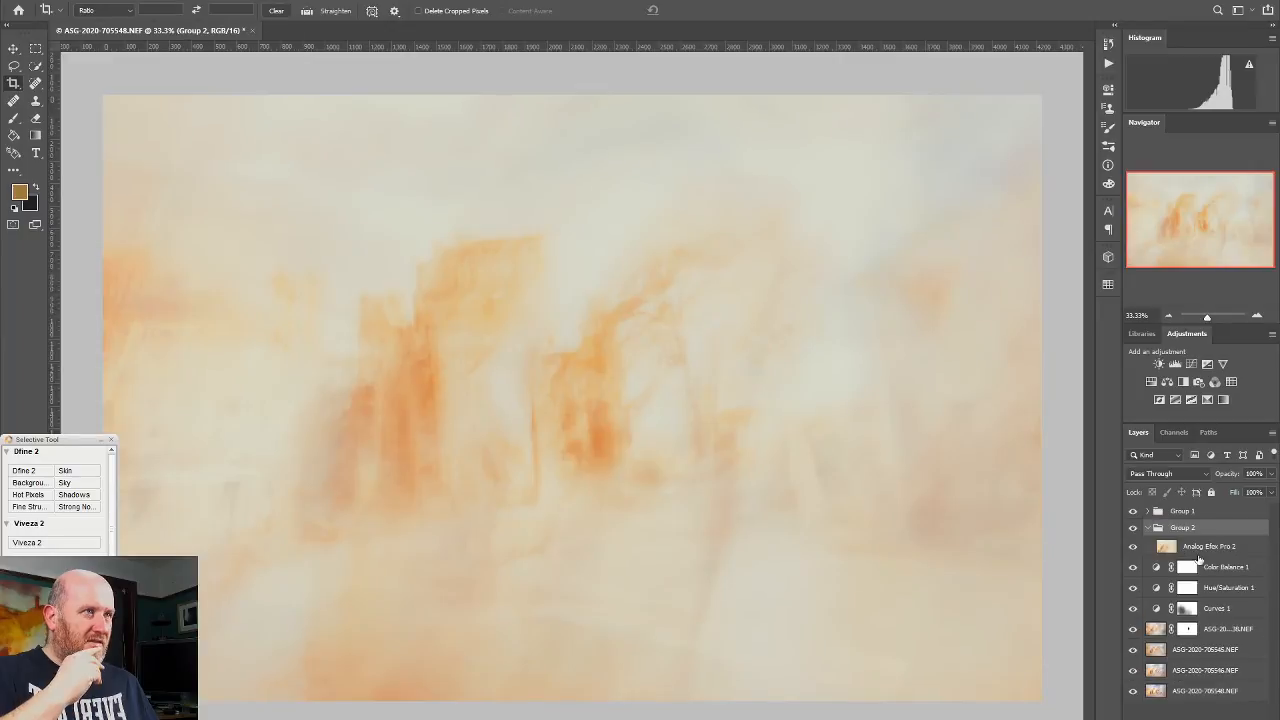
pyautogui.click(1133, 511)
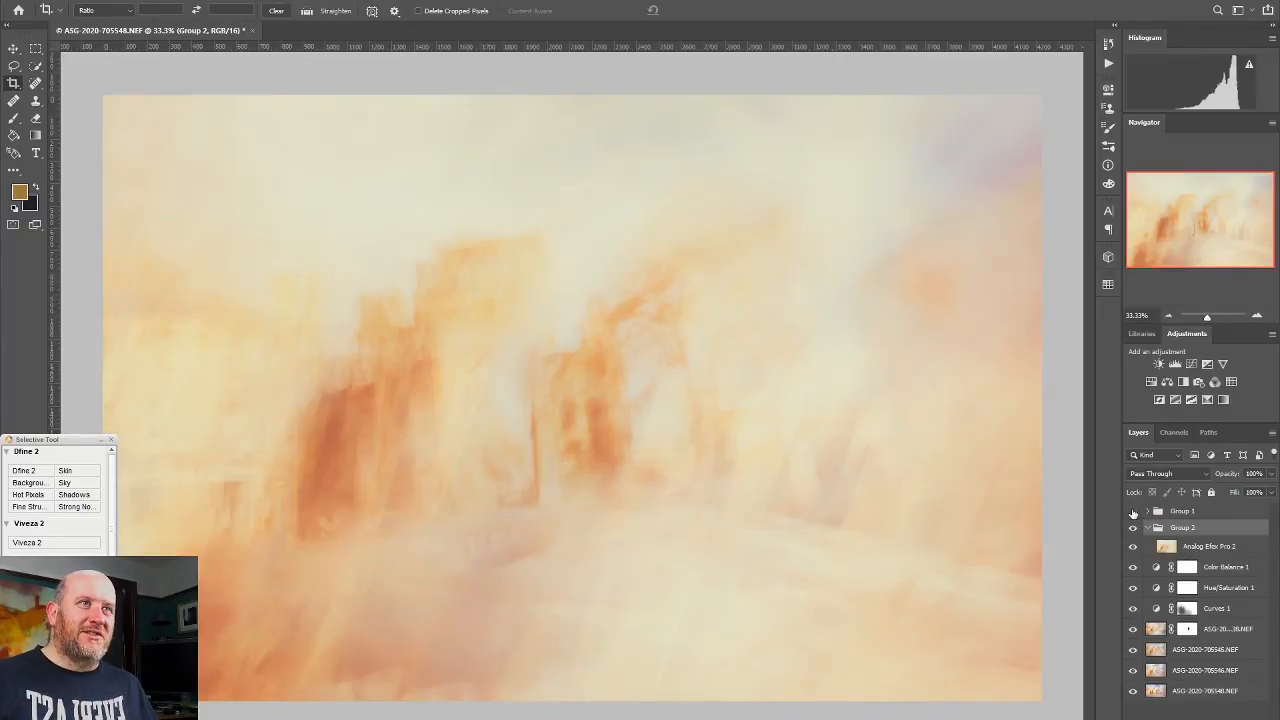
pyautogui.click(1133, 511)
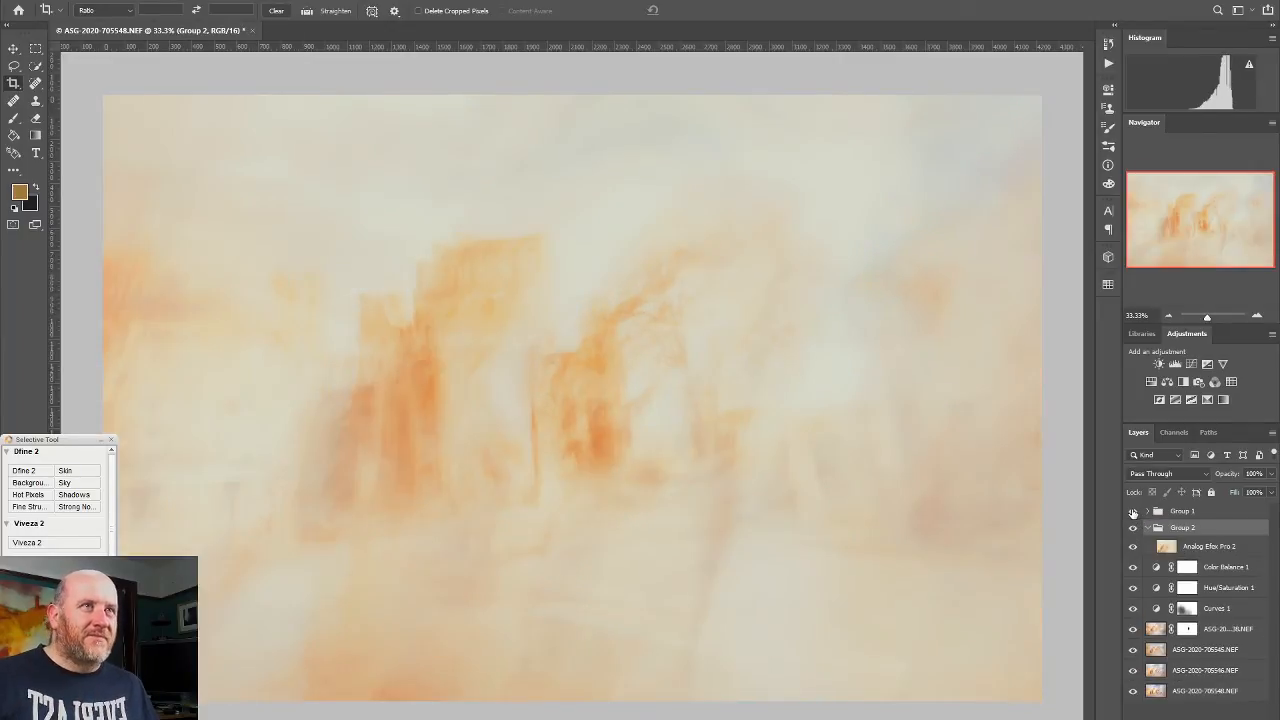
pyautogui.click(1206, 516)
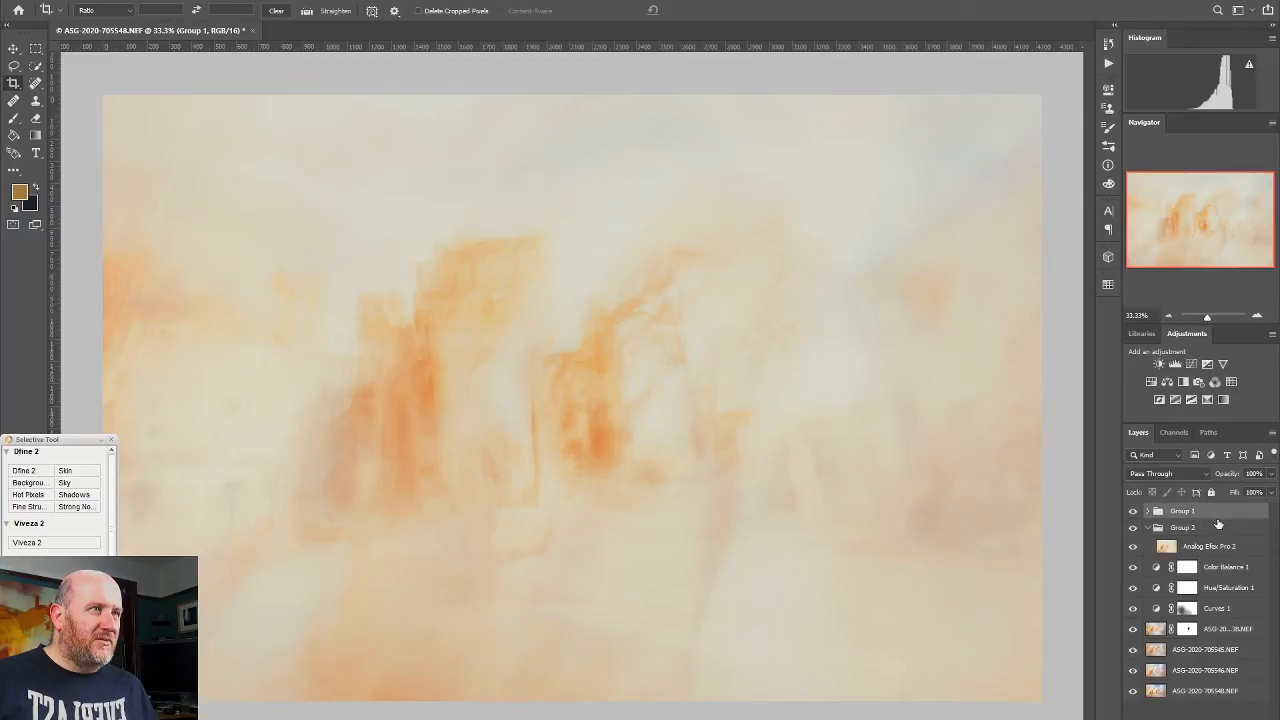
pyautogui.click(1272, 432)
pyautogui.click(1165, 681)
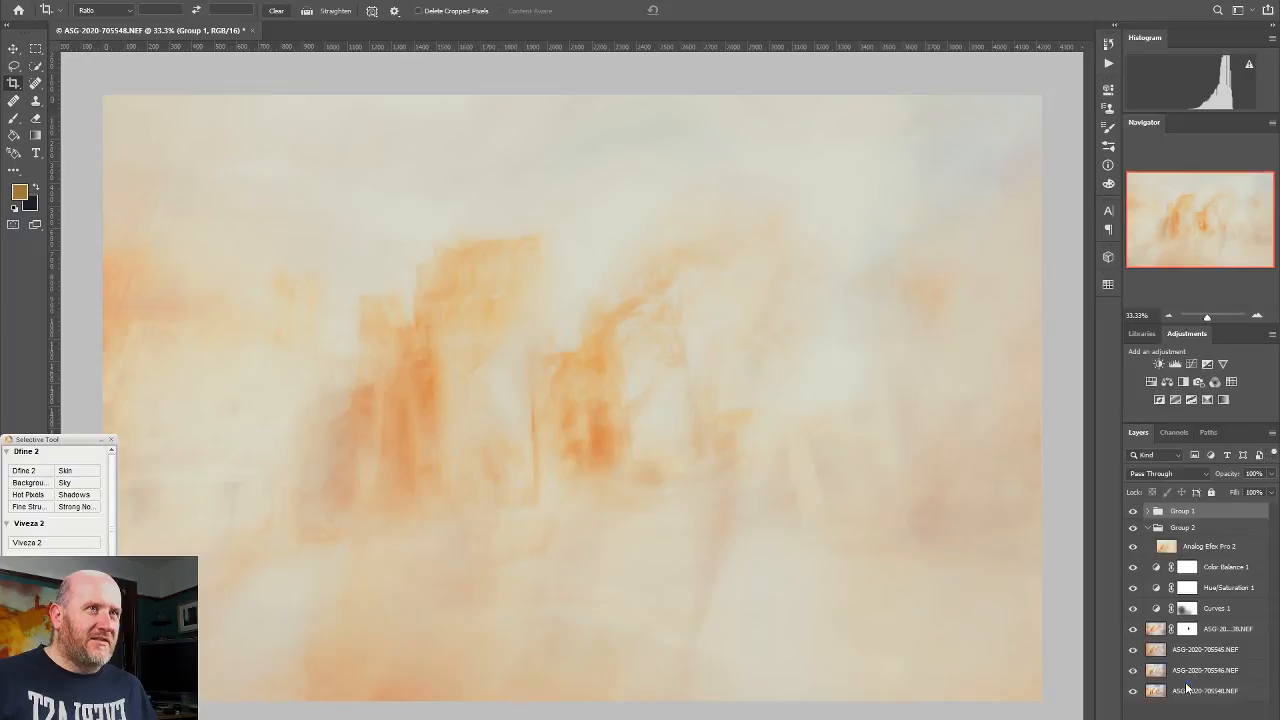
pyautogui.click(30, 0)
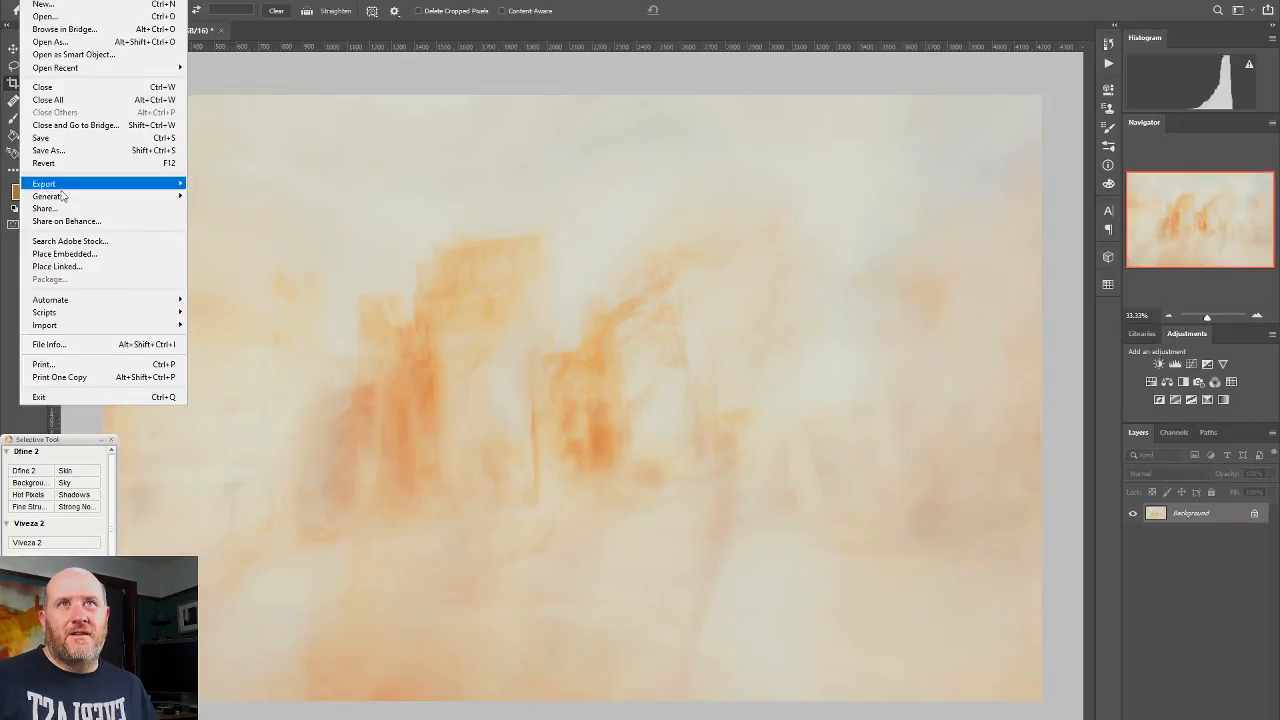
pyautogui.click(65, 153)
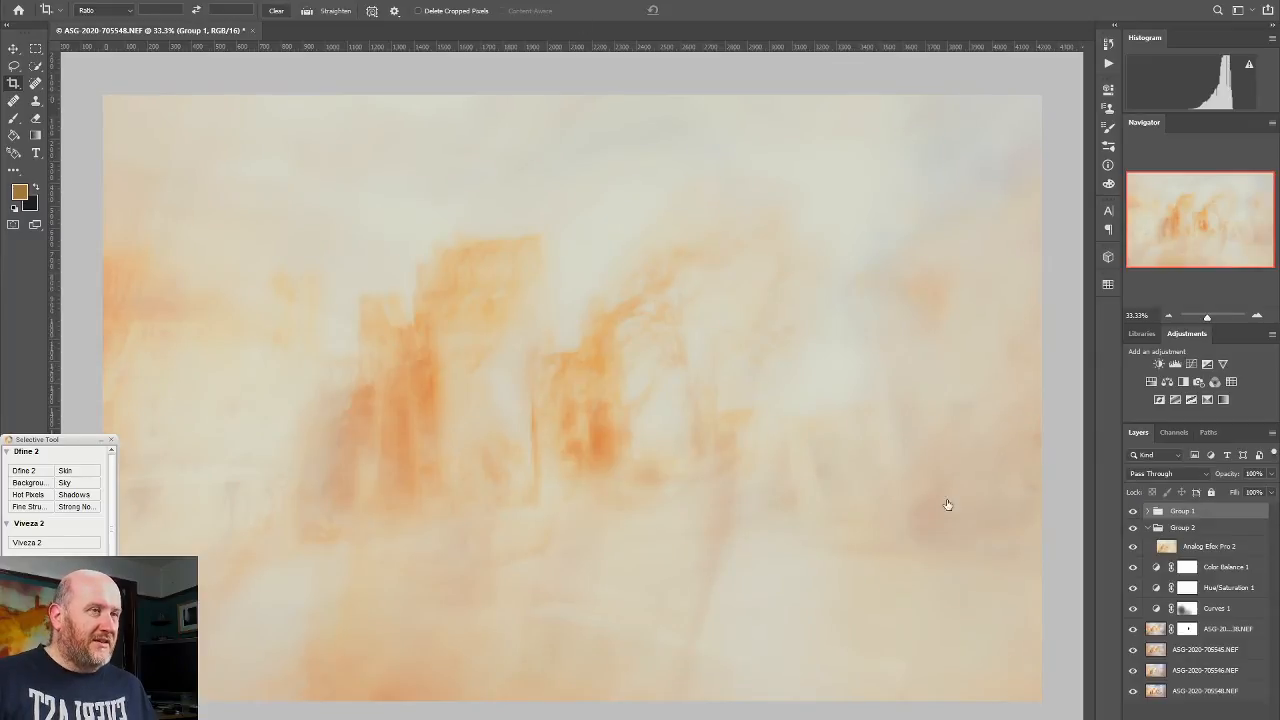
# Step: Save the layered tower document with both layer groups kept
pyautogui.click(30, 1)
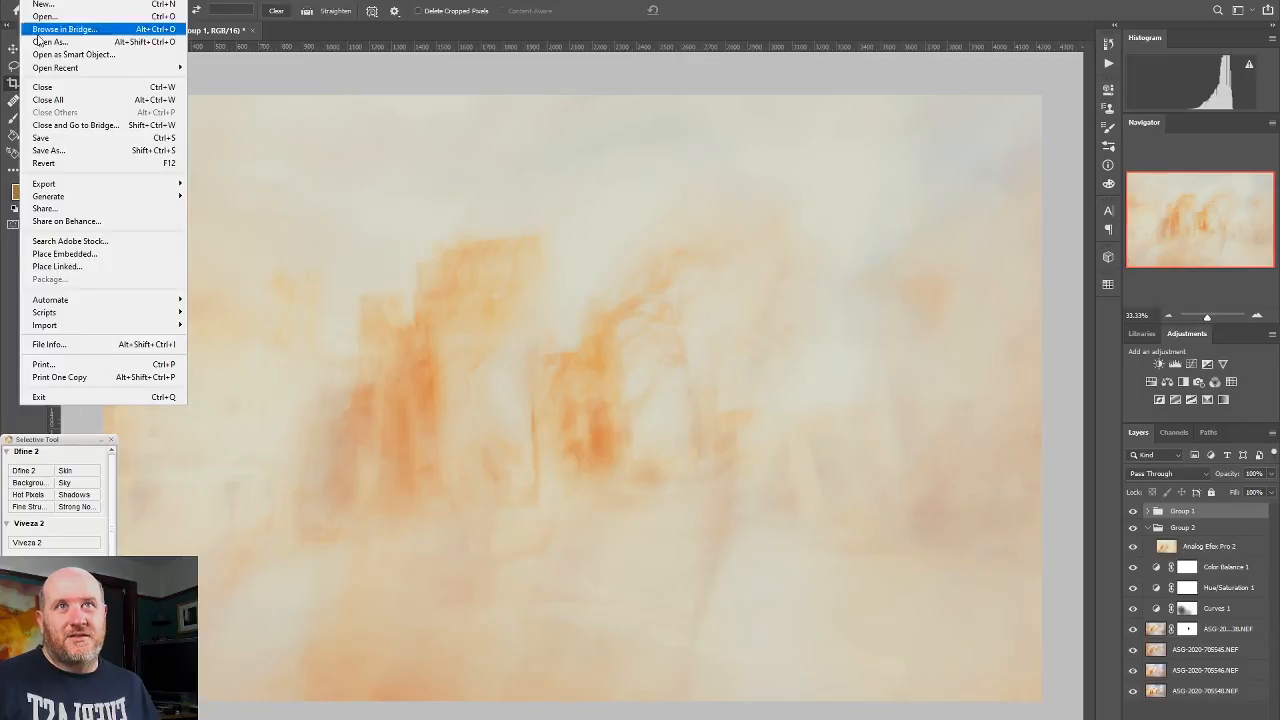
pyautogui.click(66, 143)
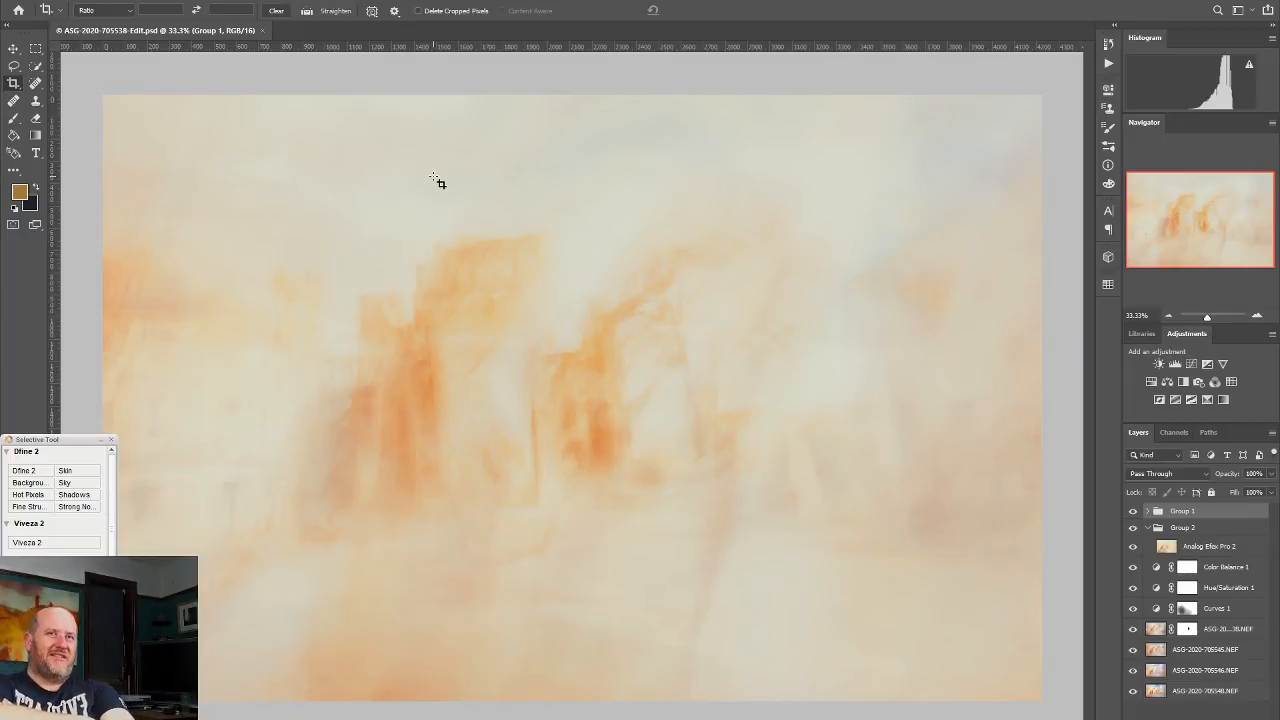
# Step: Hide Group 1 and flatten the image to leave only the warmer Group 2 look
pyautogui.click(1133, 511)
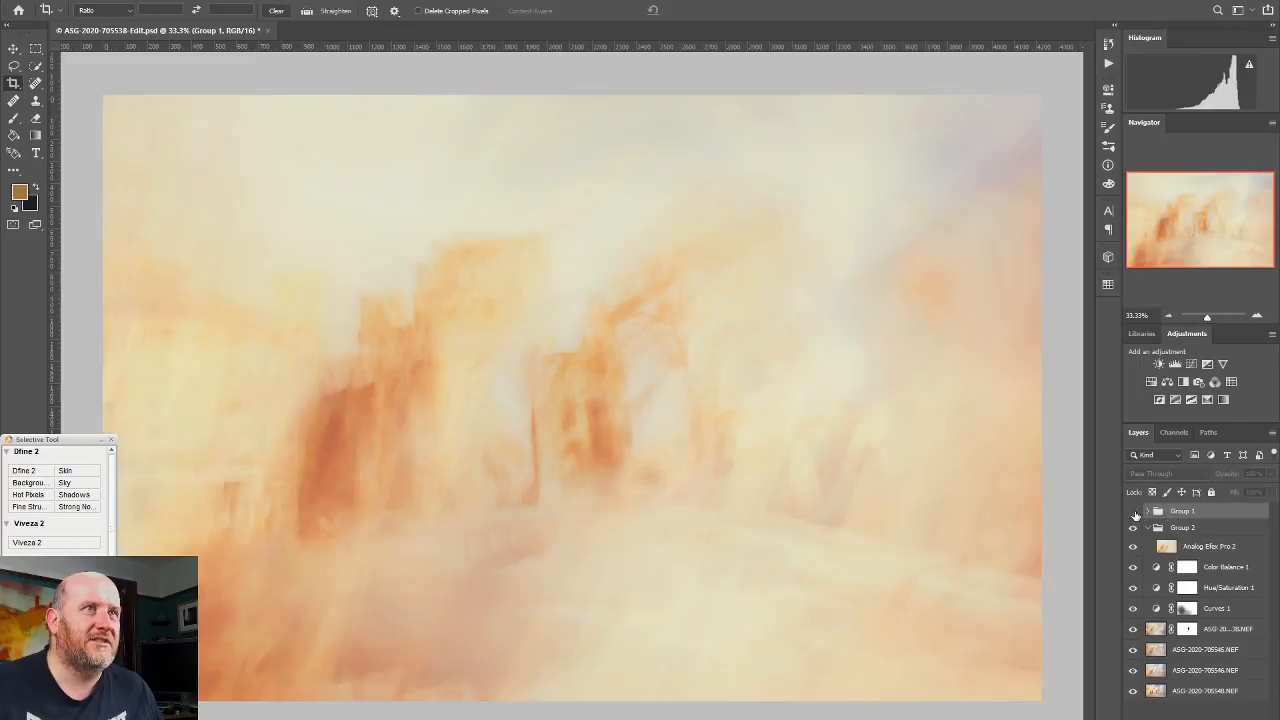
pyautogui.click(1272, 433)
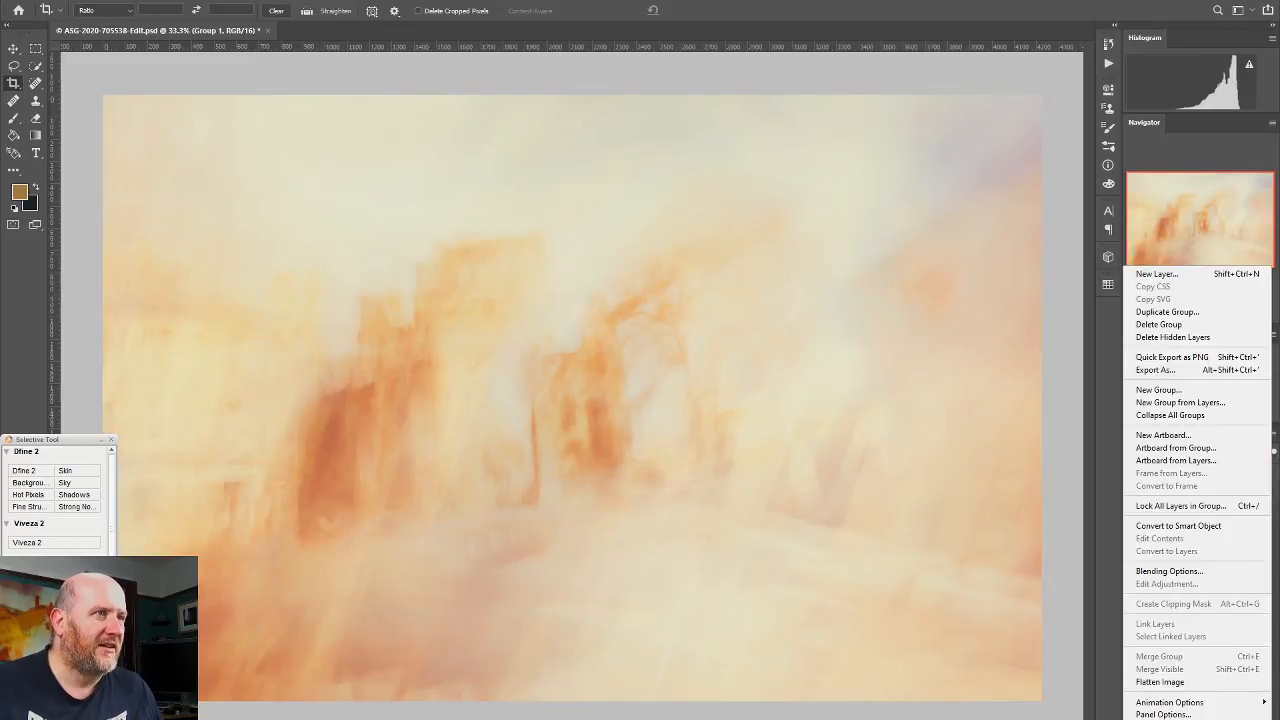
pyautogui.click(1187, 684)
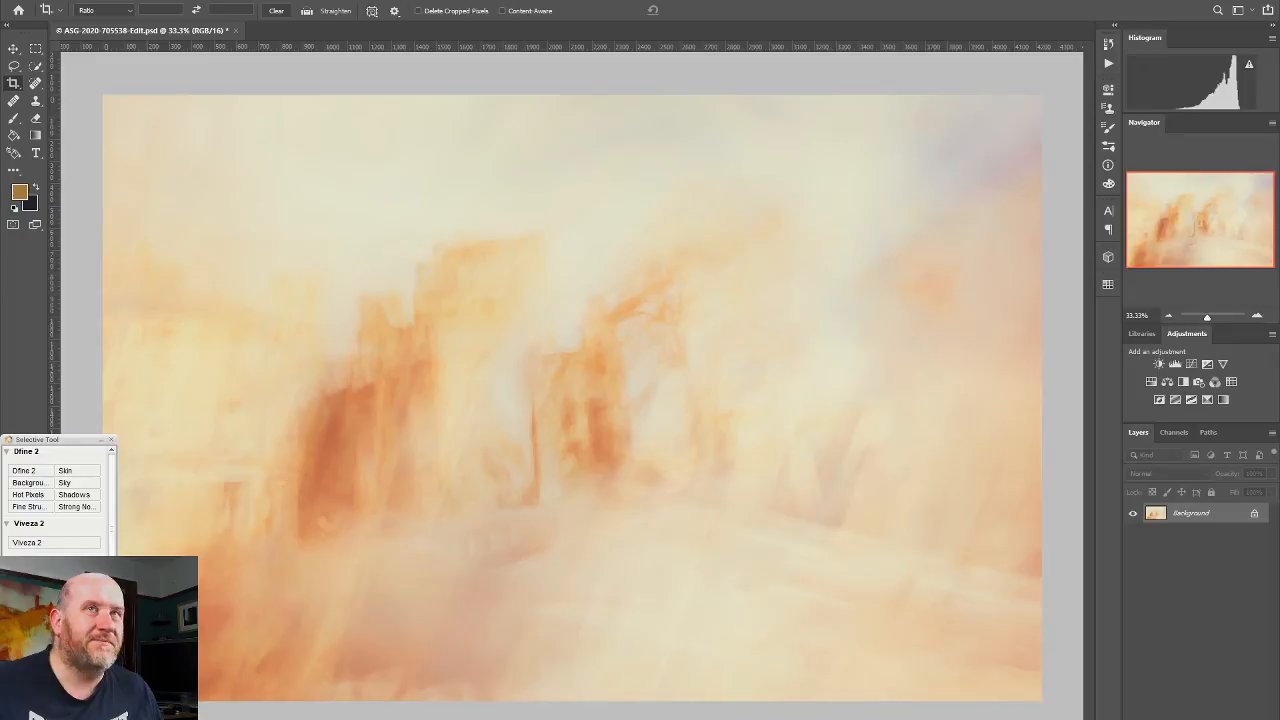
pyautogui.click(27, 3)
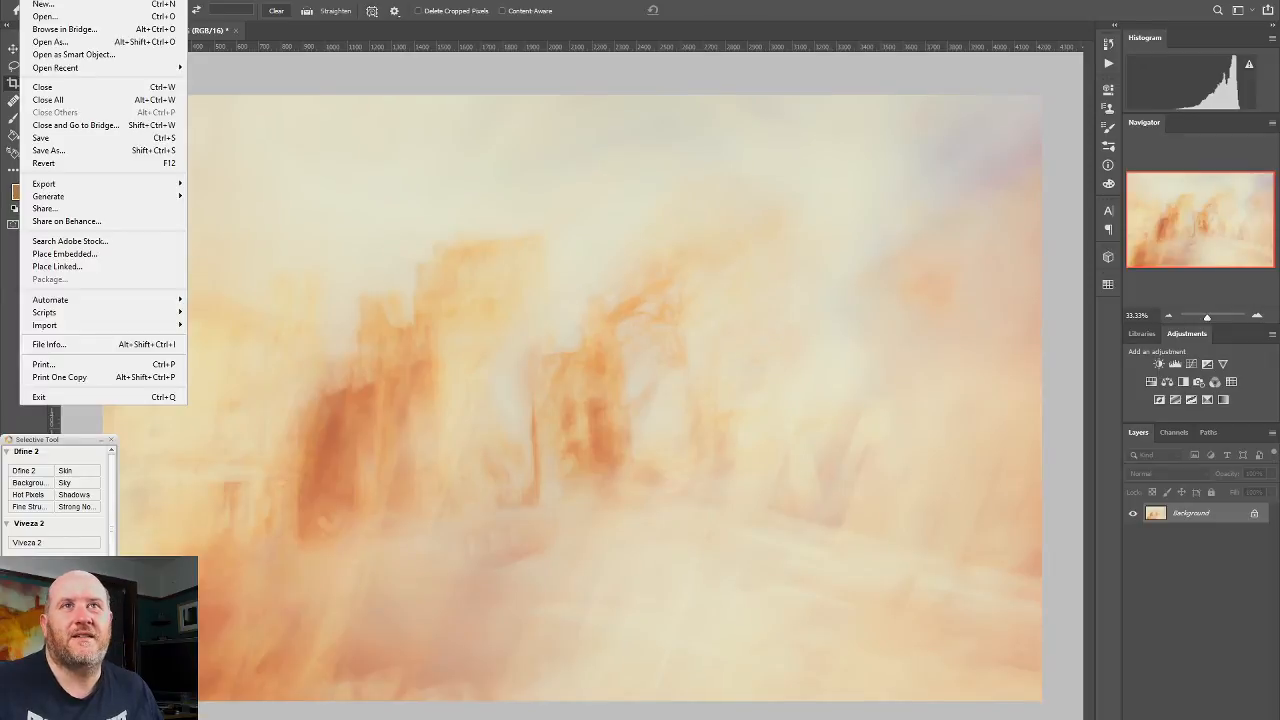
pyautogui.click(117, 153)
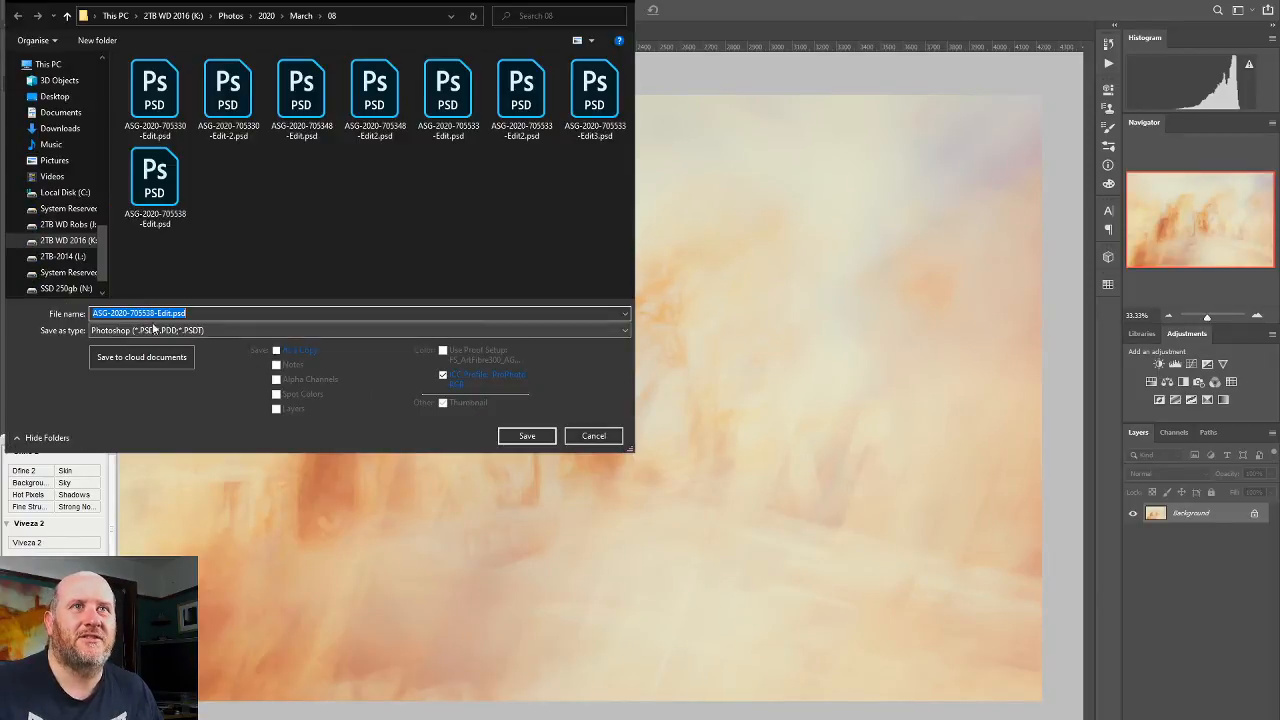
pyautogui.click(258, 239)
pyautogui.write('2')
pyautogui.click(526, 436)
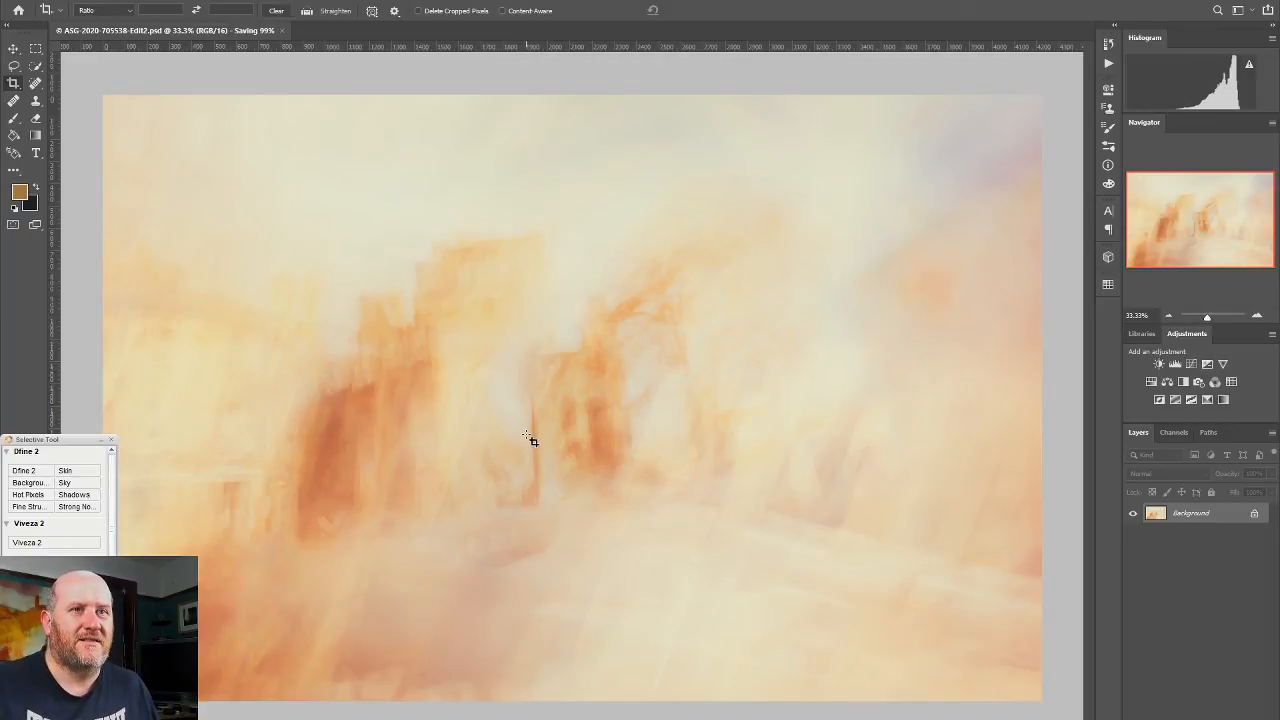
pyautogui.click(462, 718)
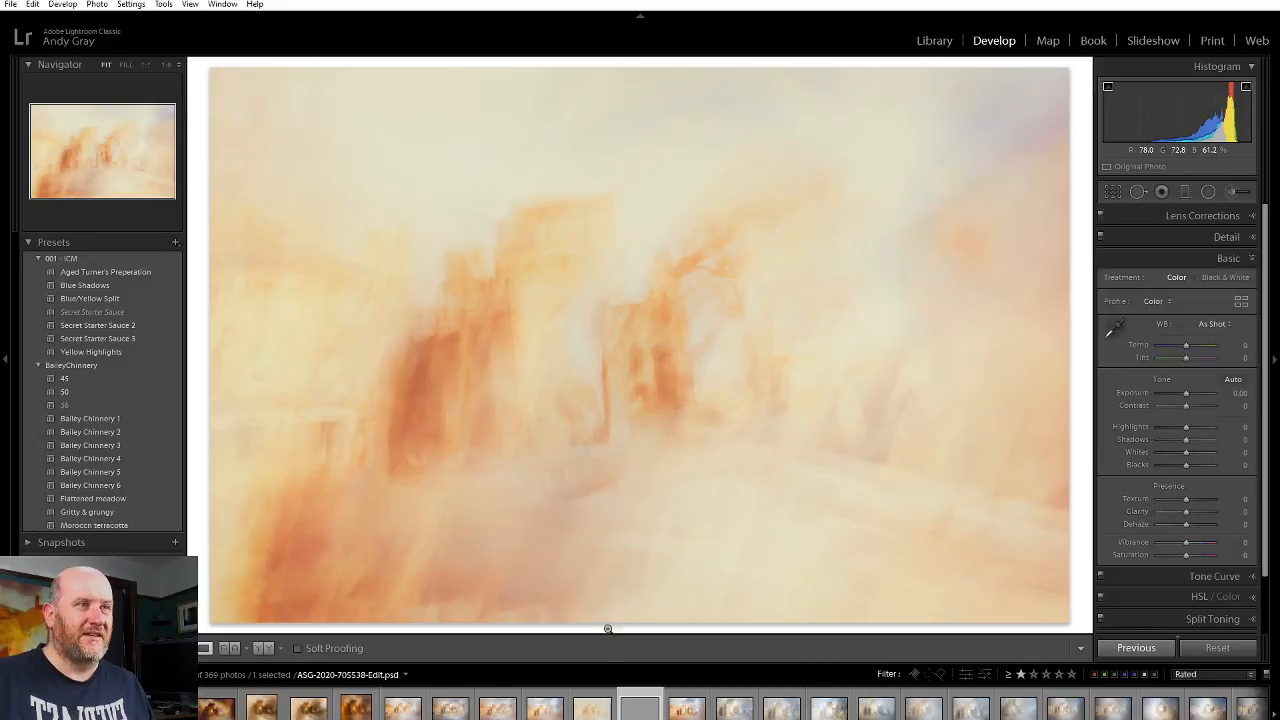
pyautogui.press('3')
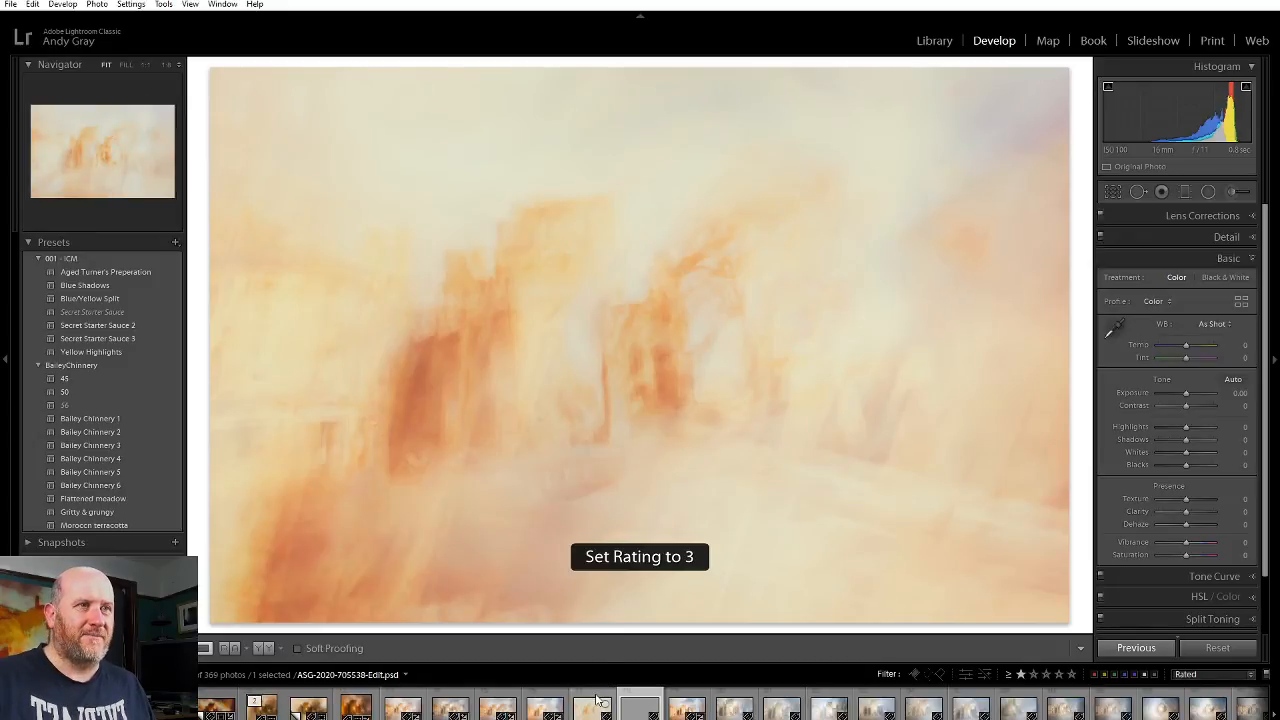
pyautogui.click(597, 703)
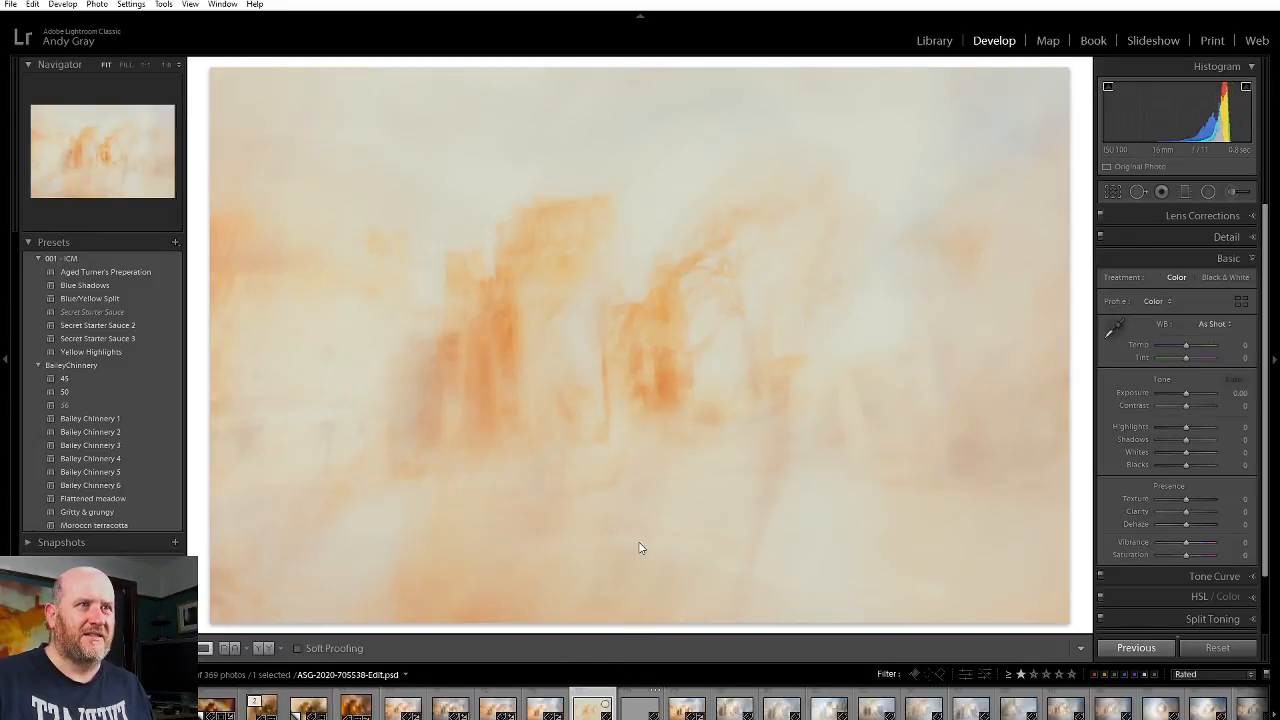
pyautogui.press('3')
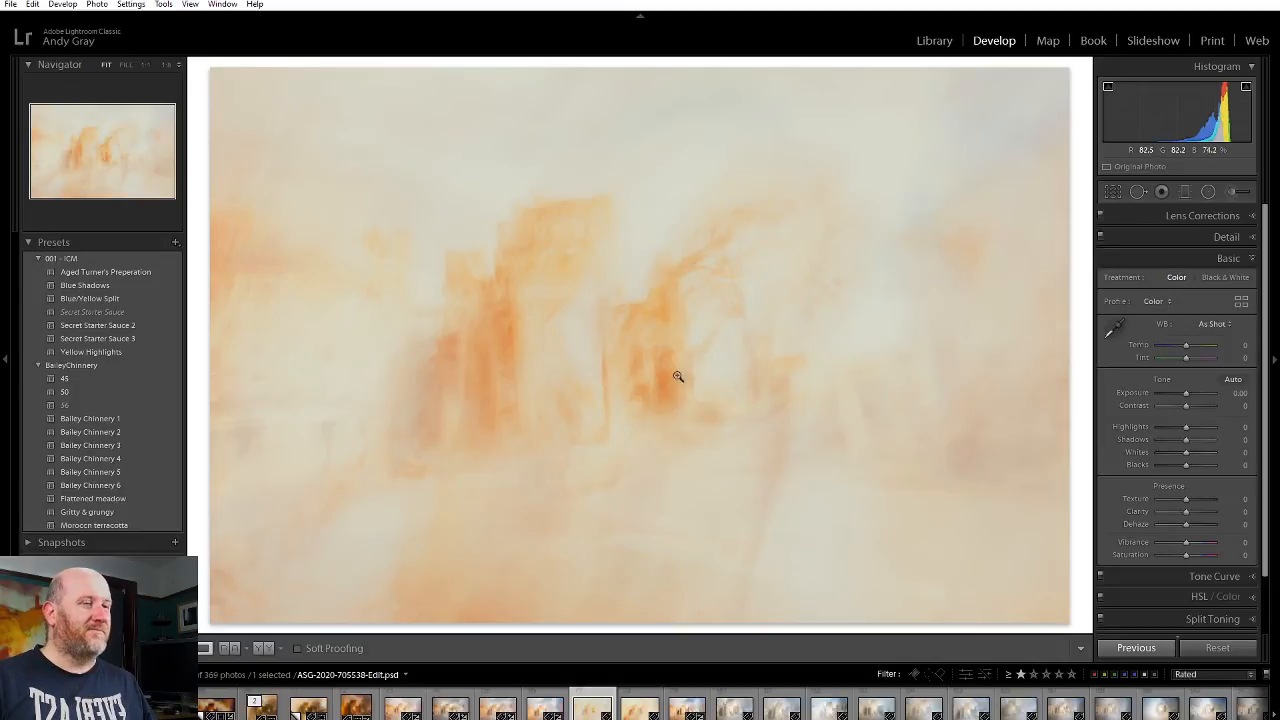
pyautogui.click(637, 700)
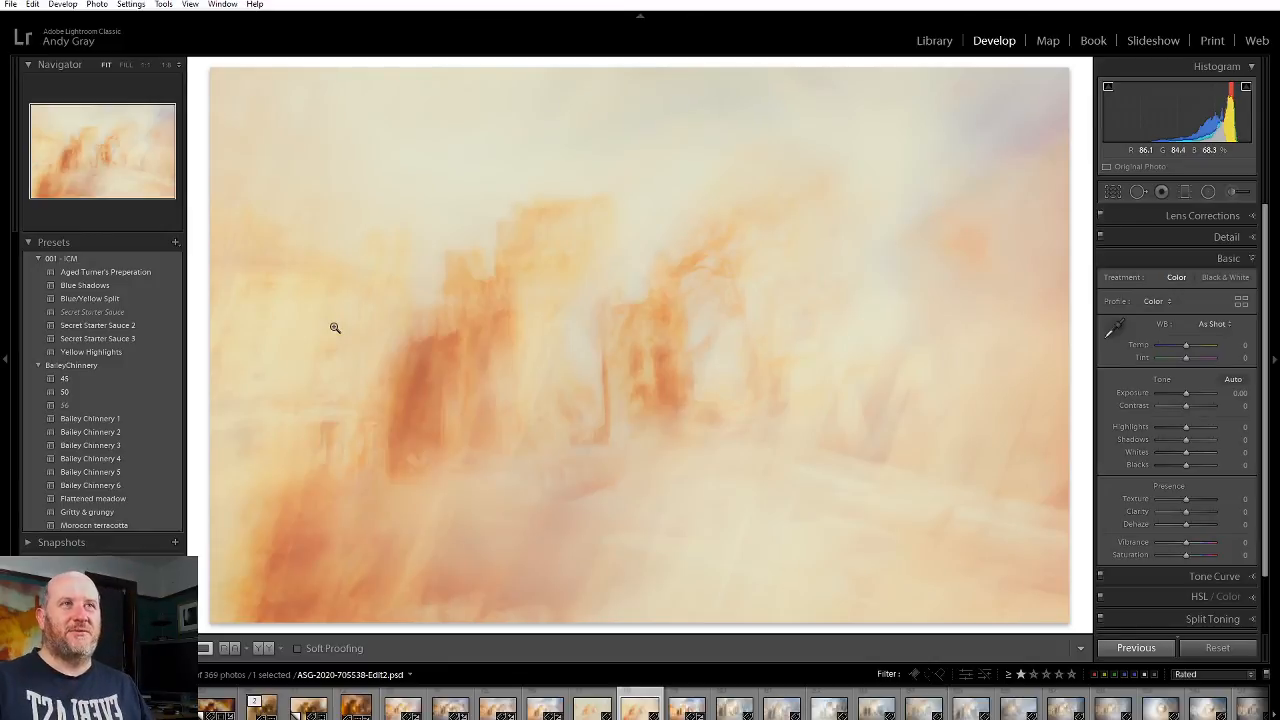
# Step: Sample the pale yellow area beside the tower to shift the HSL hues to Yellow -22 and Green -2
pyautogui.click(1227, 259)
pyautogui.click(1197, 300)
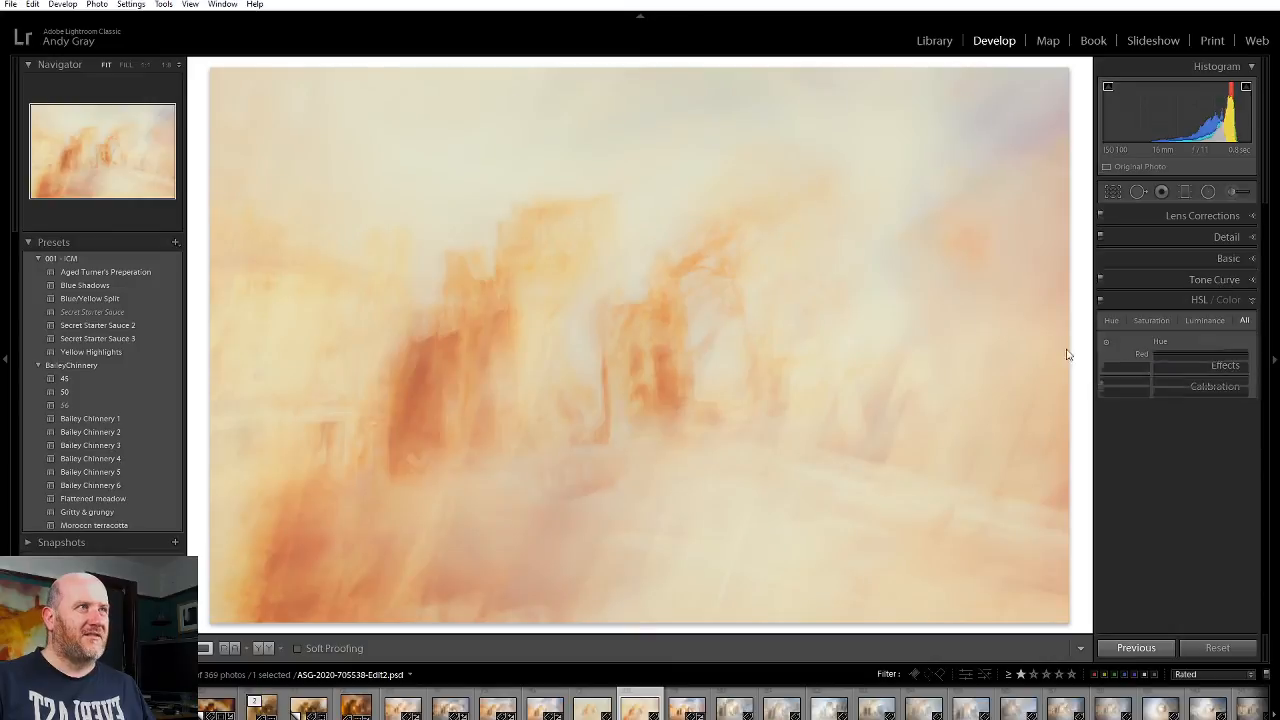
pyautogui.click(1106, 343)
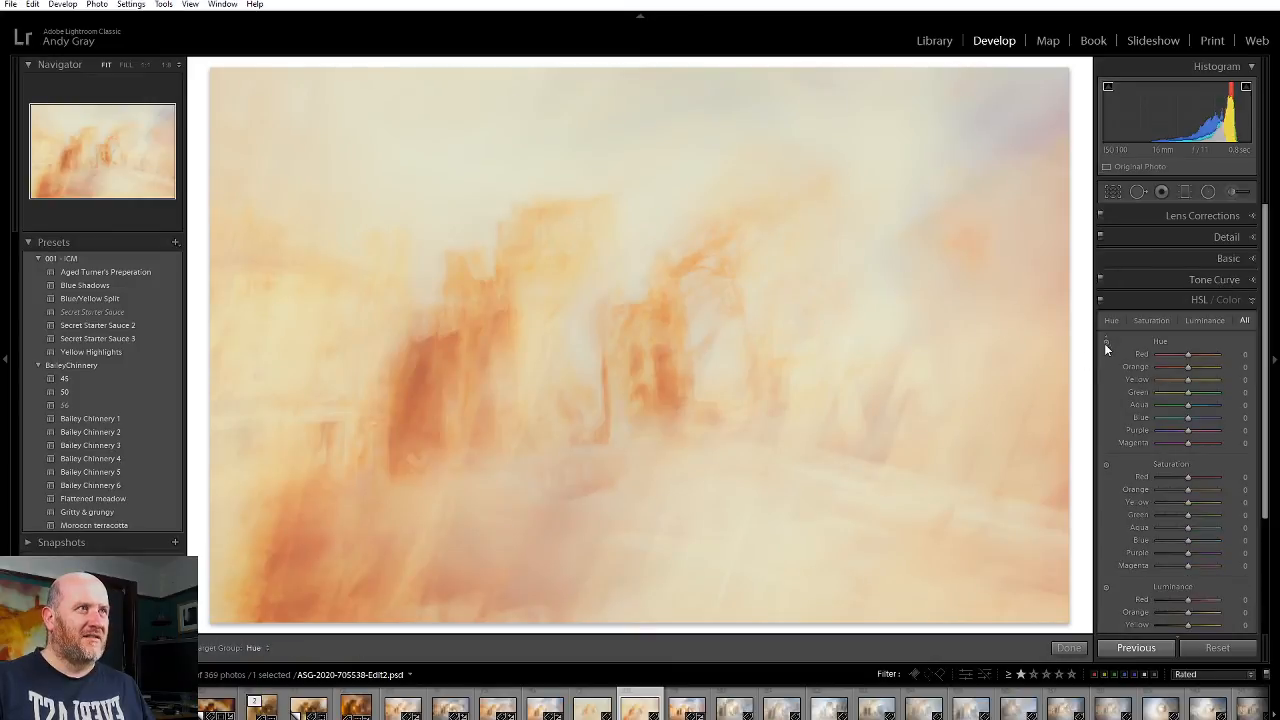
pyautogui.moveTo(286, 349); pyautogui.dragTo(286, 372)
pyautogui.moveTo(286, 320); pyautogui.dragTo(286, 373)
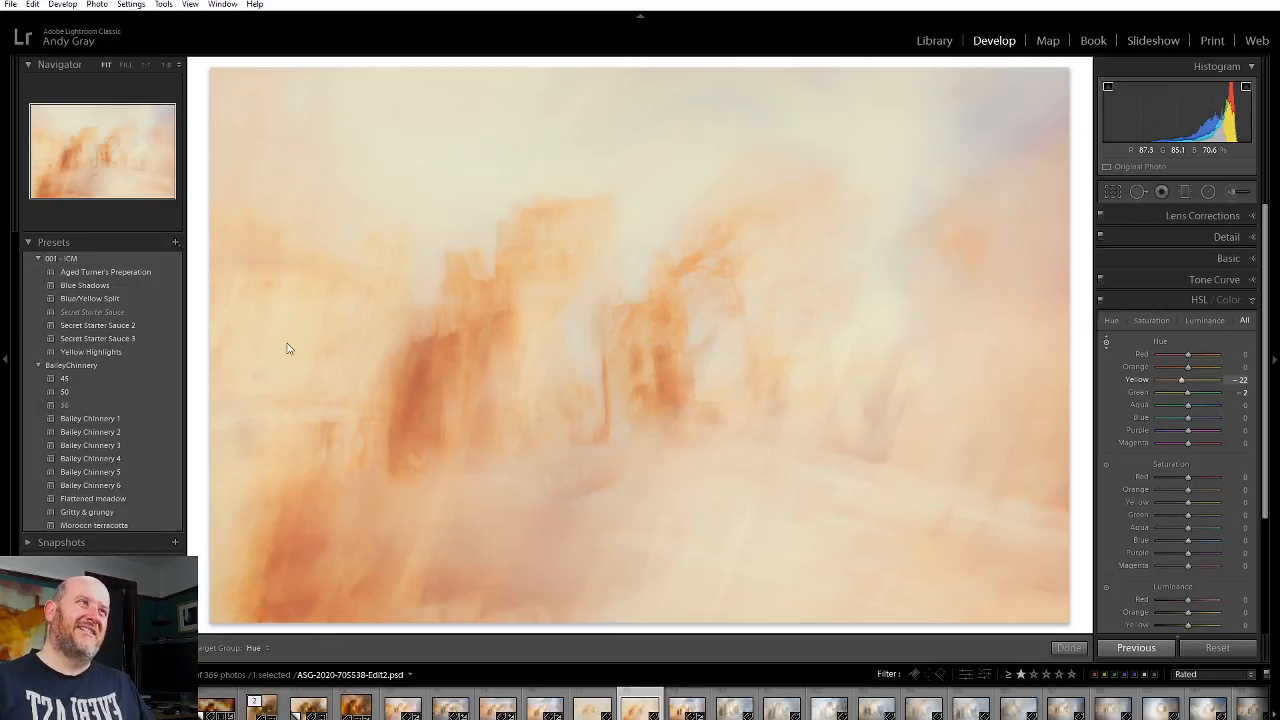
# Step: Compare the image with and without the HSL adjustment and reset all Hue values
pyautogui.click(1101, 301)
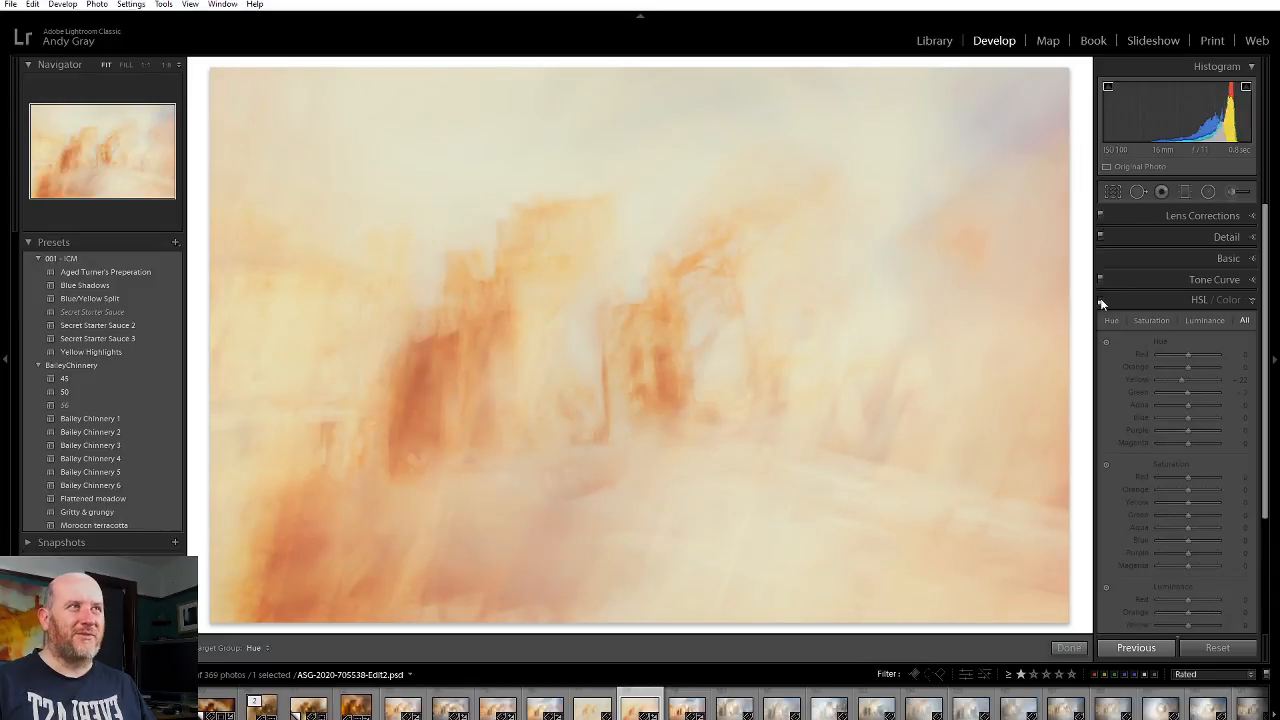
pyautogui.click(1101, 300)
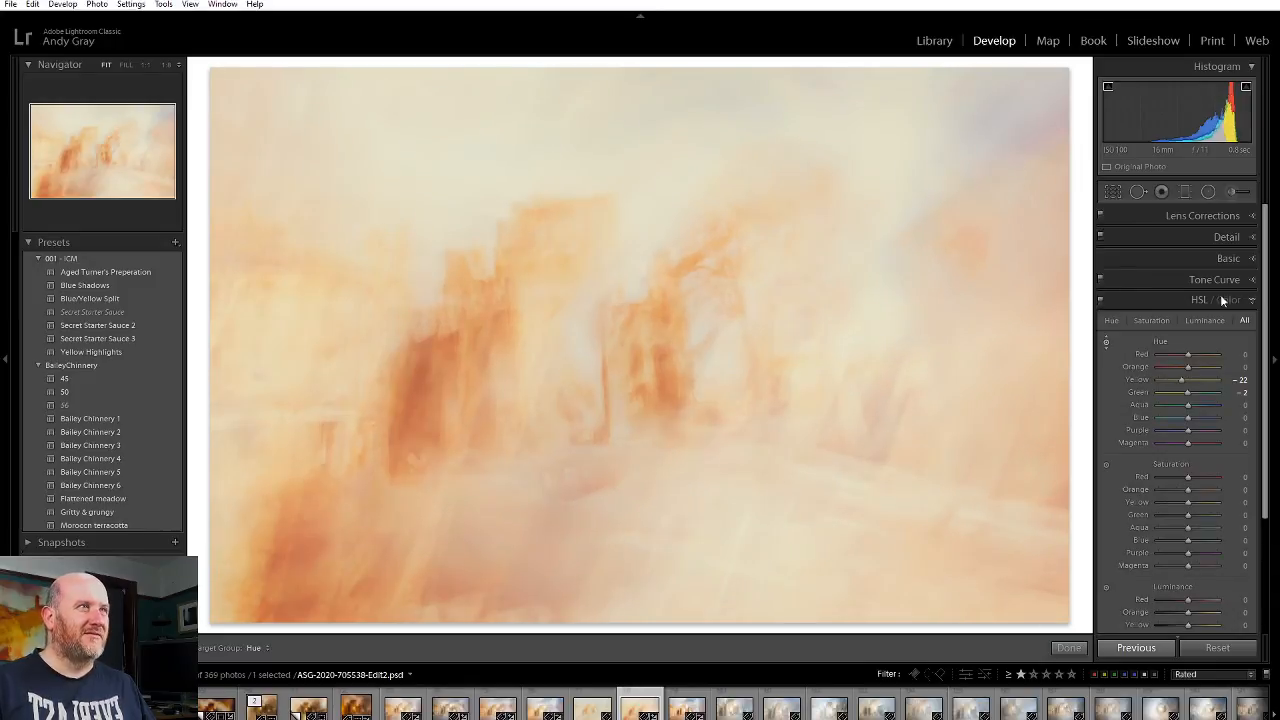
pyautogui.doubleClick(1158, 341)
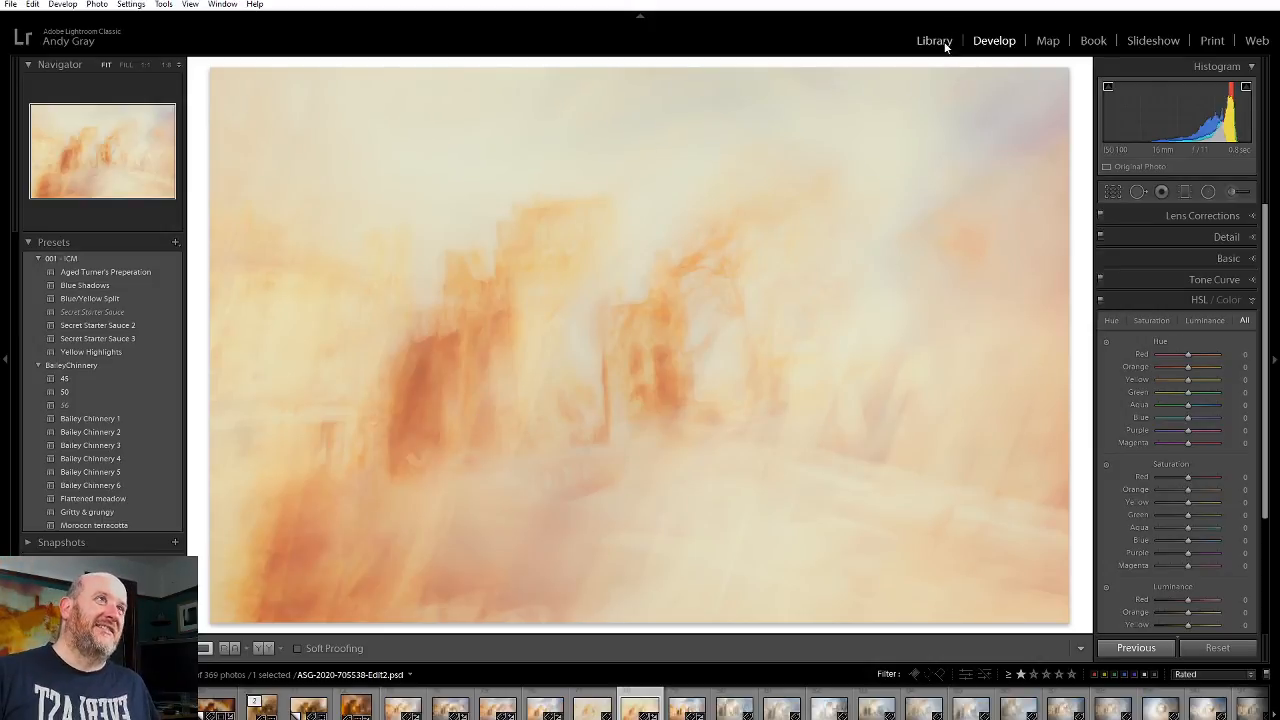
# Step: Create a virtual copy of the Edit2 image and crop it to 2 x 3 / 4 x 6, trimming its left edge
pyautogui.rightClick(629, 382)
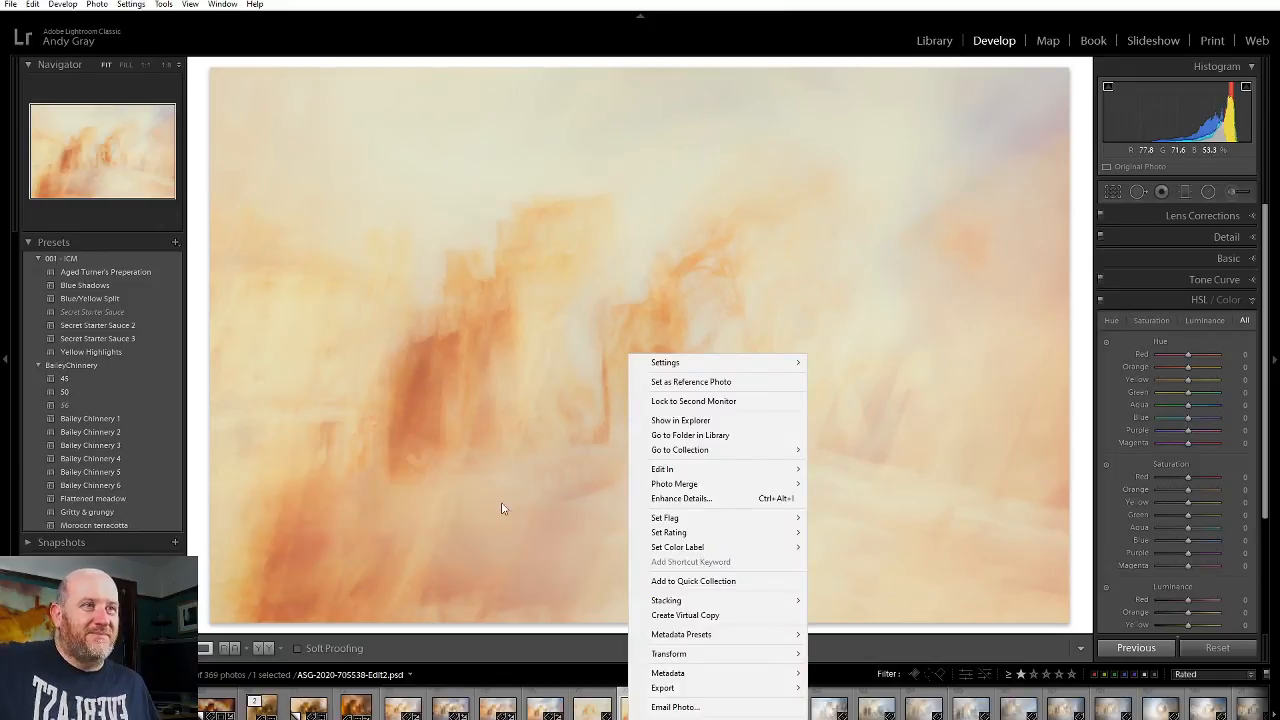
pyautogui.click(706, 615)
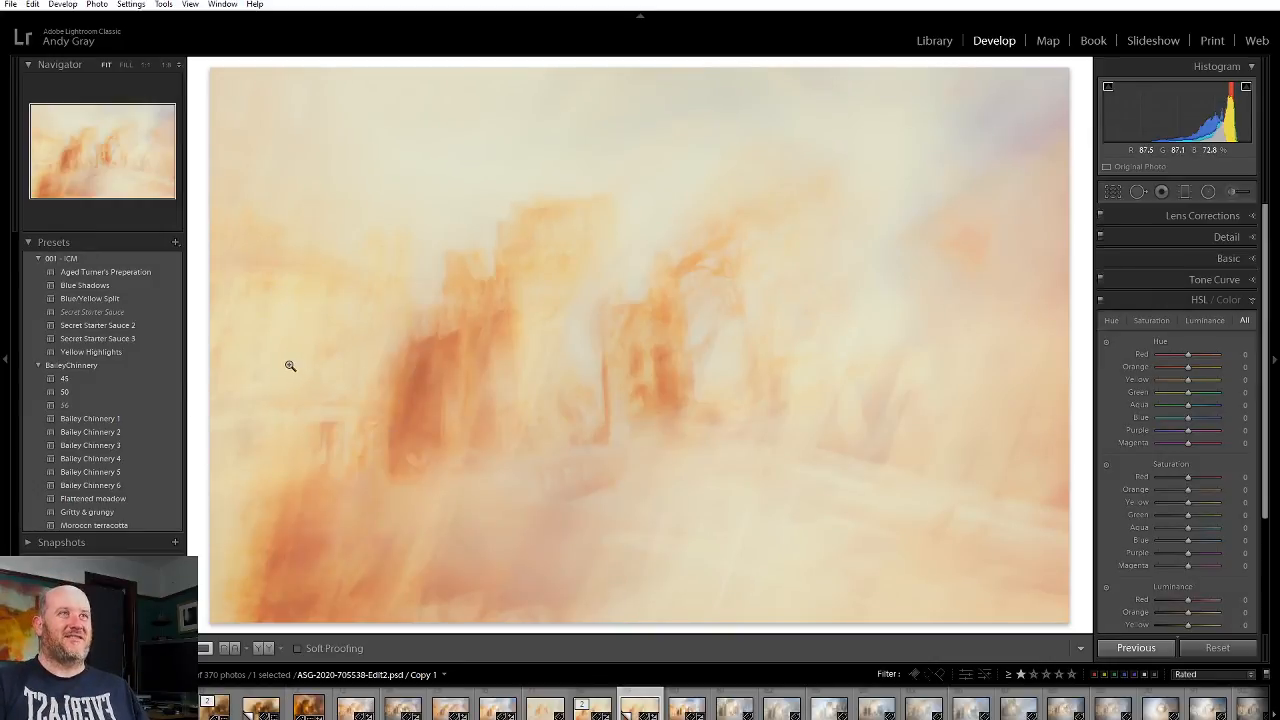
pyautogui.click(1112, 192)
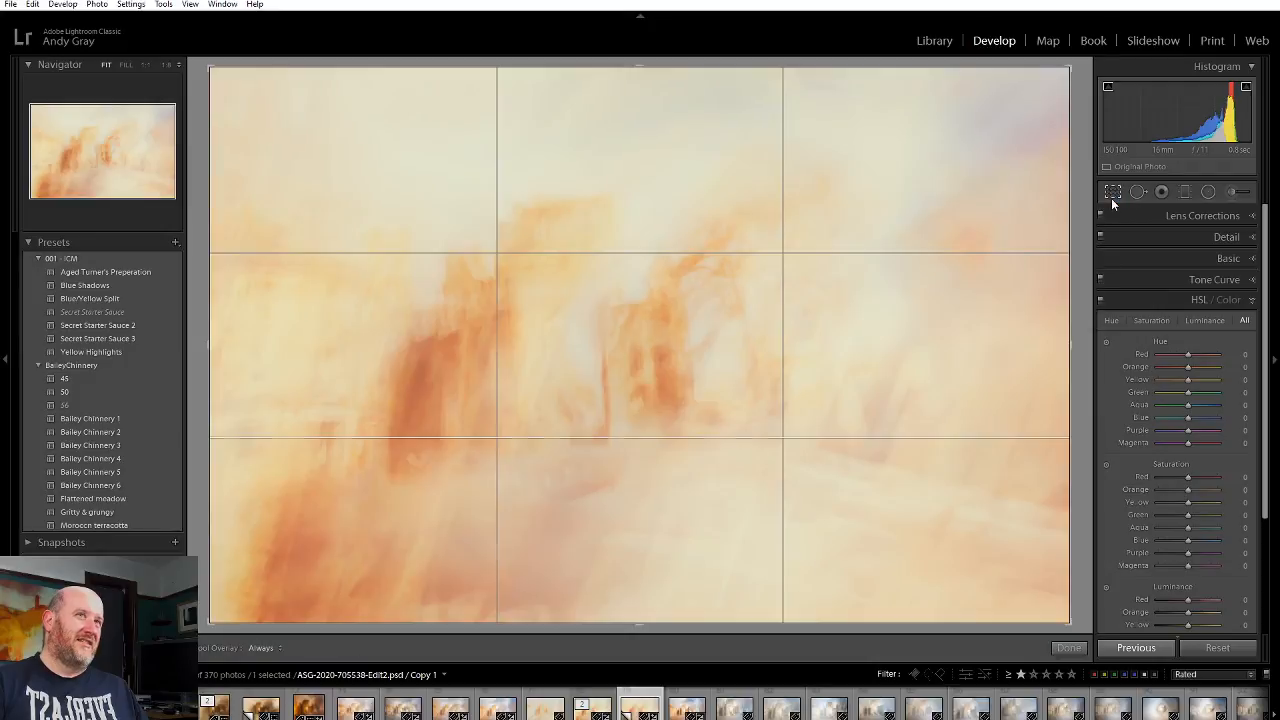
pyautogui.click(1207, 238)
pyautogui.click(1186, 358)
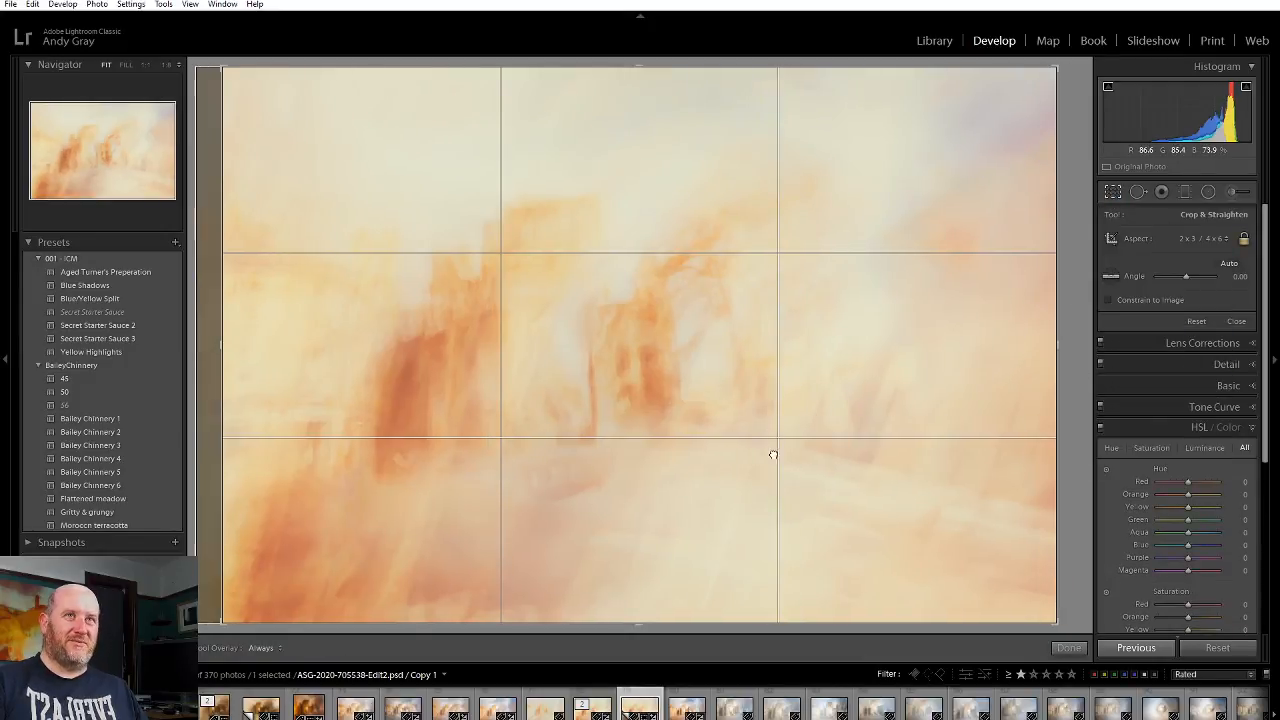
pyautogui.moveTo(770, 473); pyautogui.dragTo(738, 489)
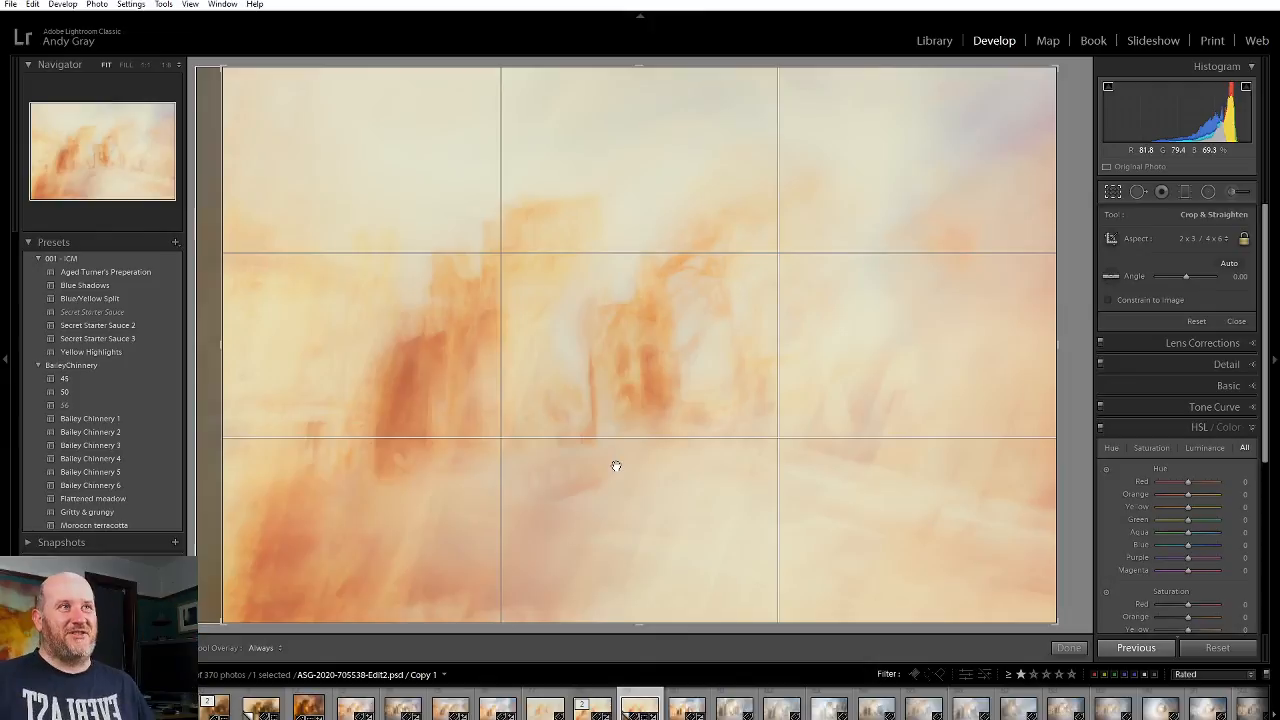
pyautogui.click(1062, 652)
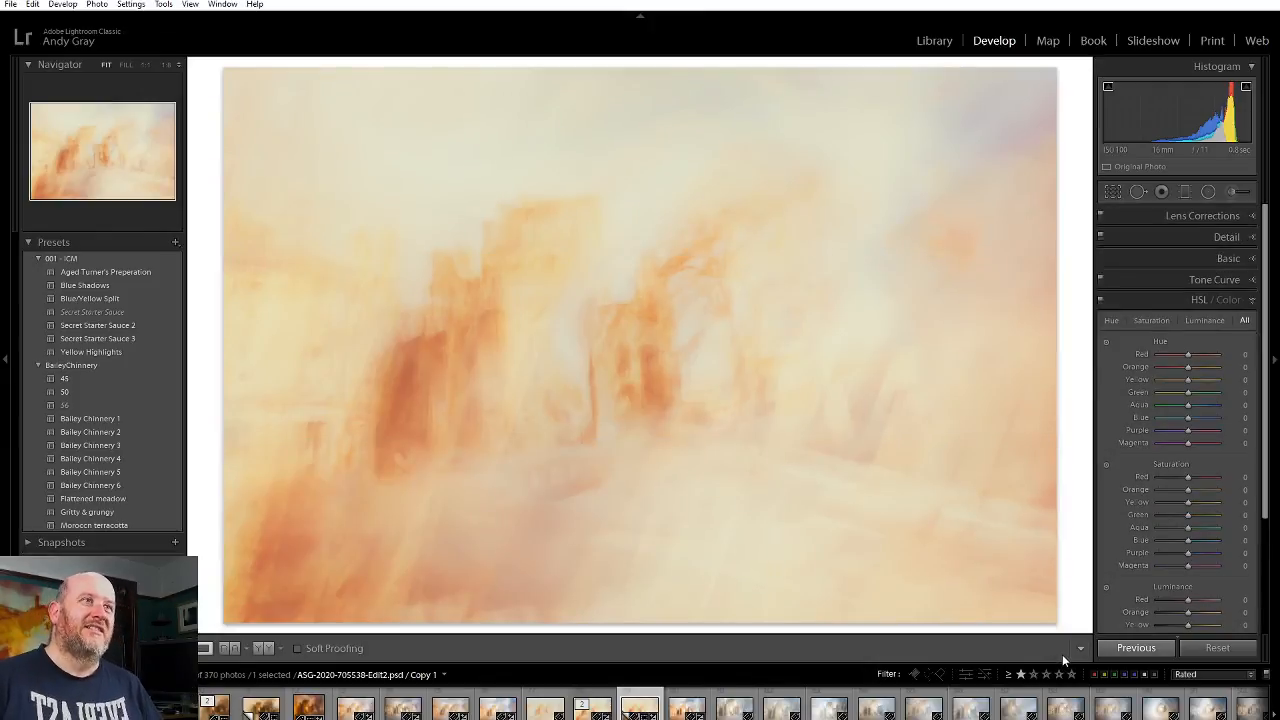
# Step: Create another virtual copy of the cropped Edit2 image and set its crop aspect ratio to 9 x 5
pyautogui.rightClick(553, 389)
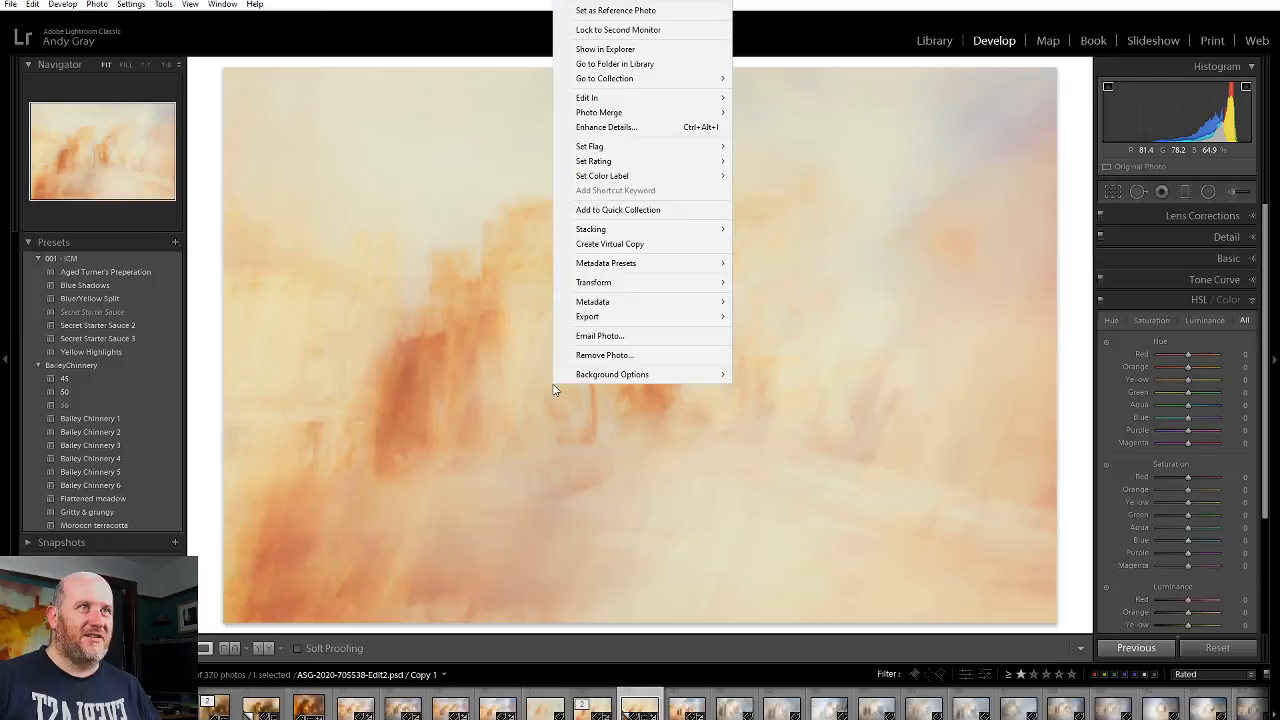
pyautogui.click(610, 244)
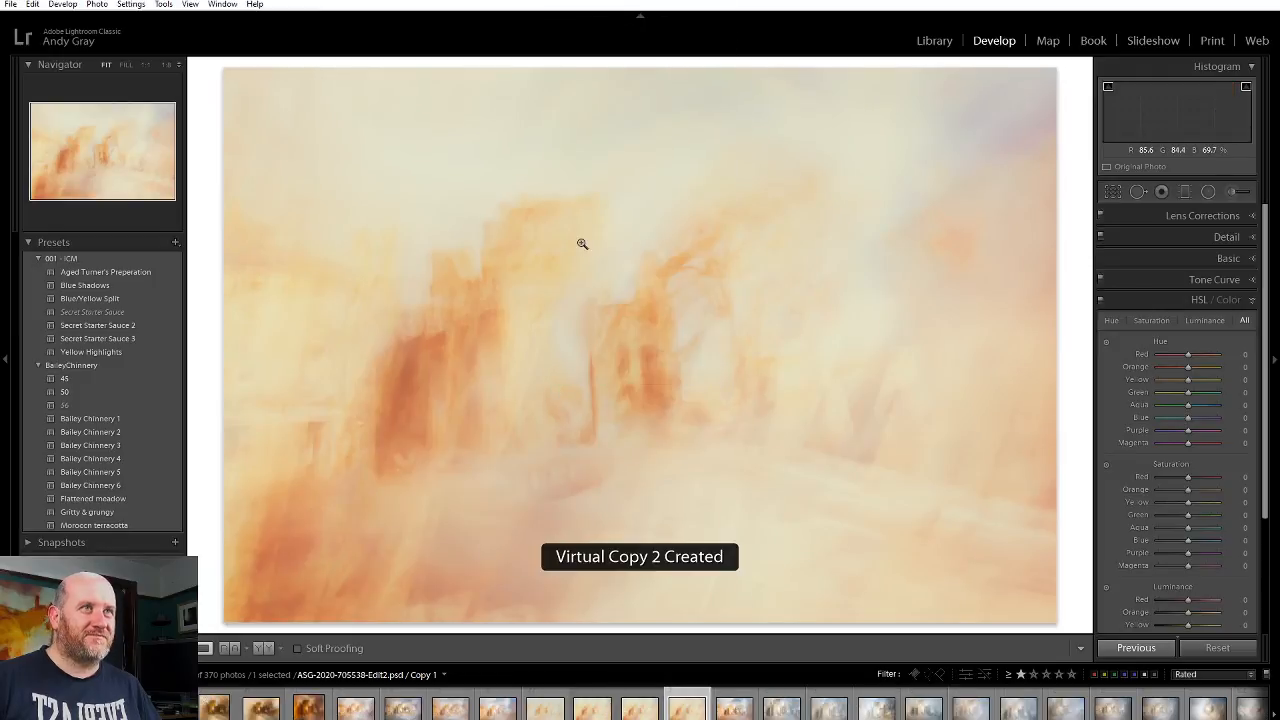
pyautogui.click(1113, 192)
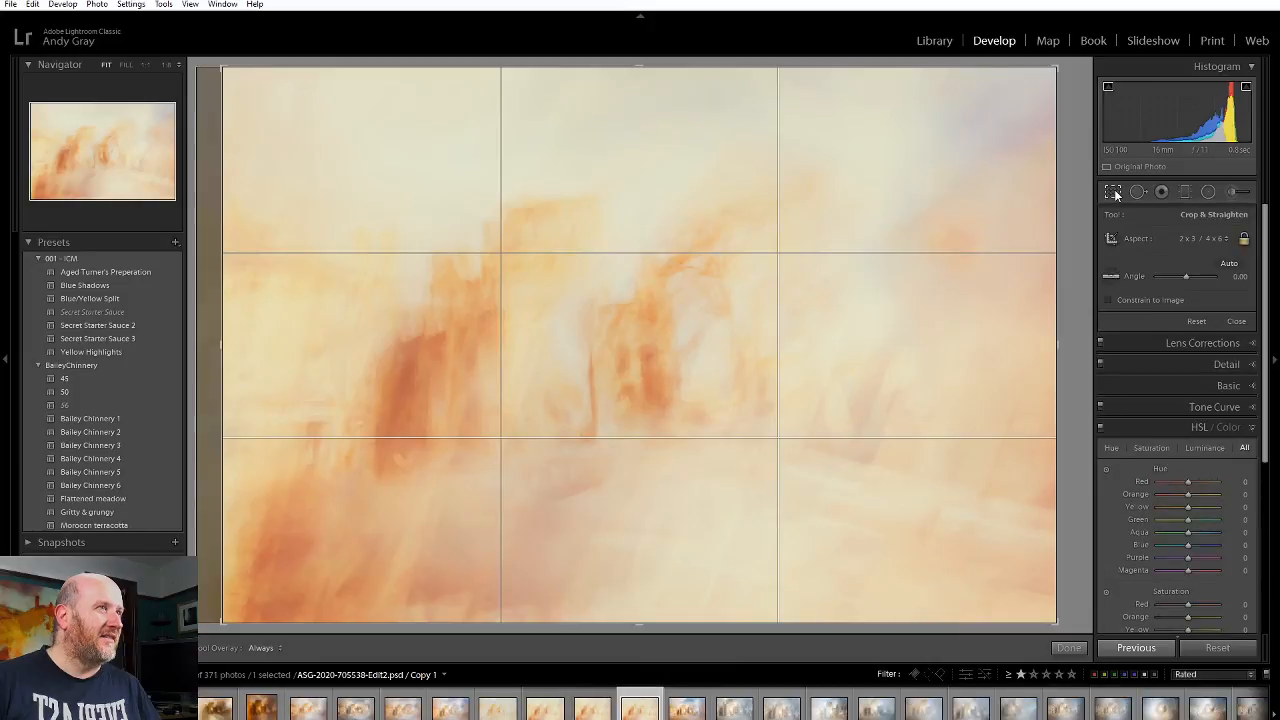
pyautogui.click(1216, 238)
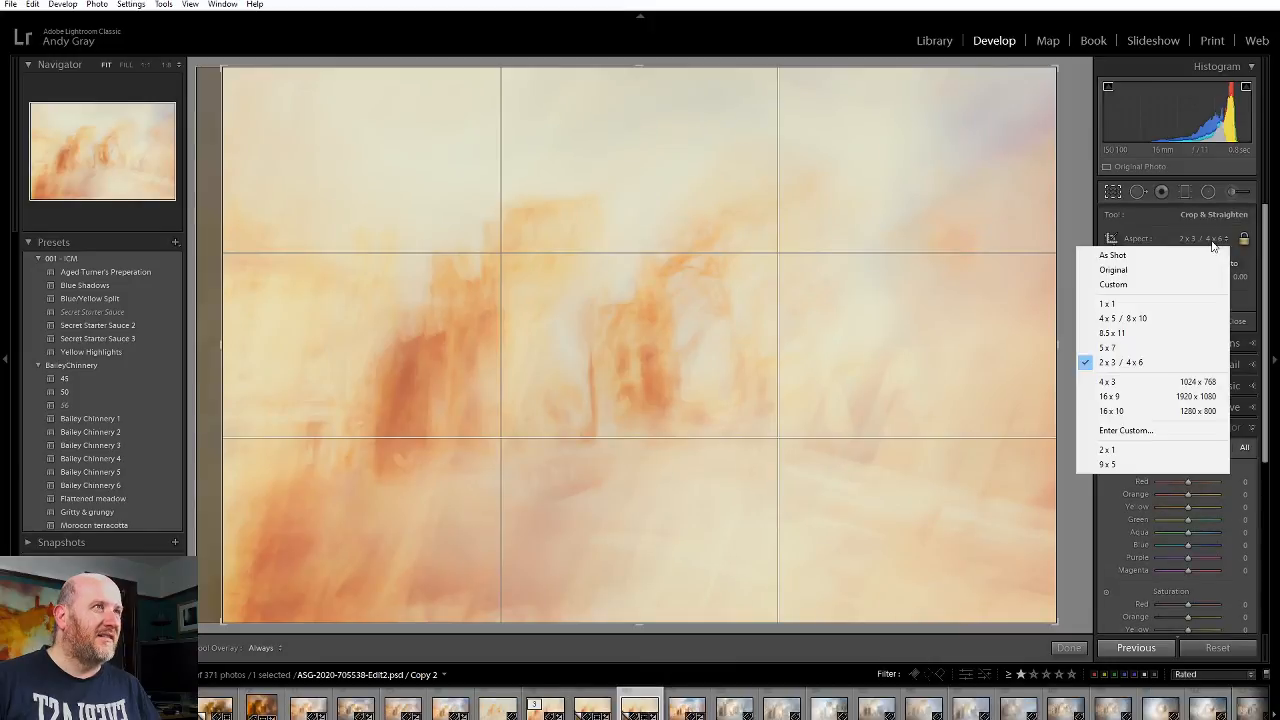
pyautogui.click(1113, 465)
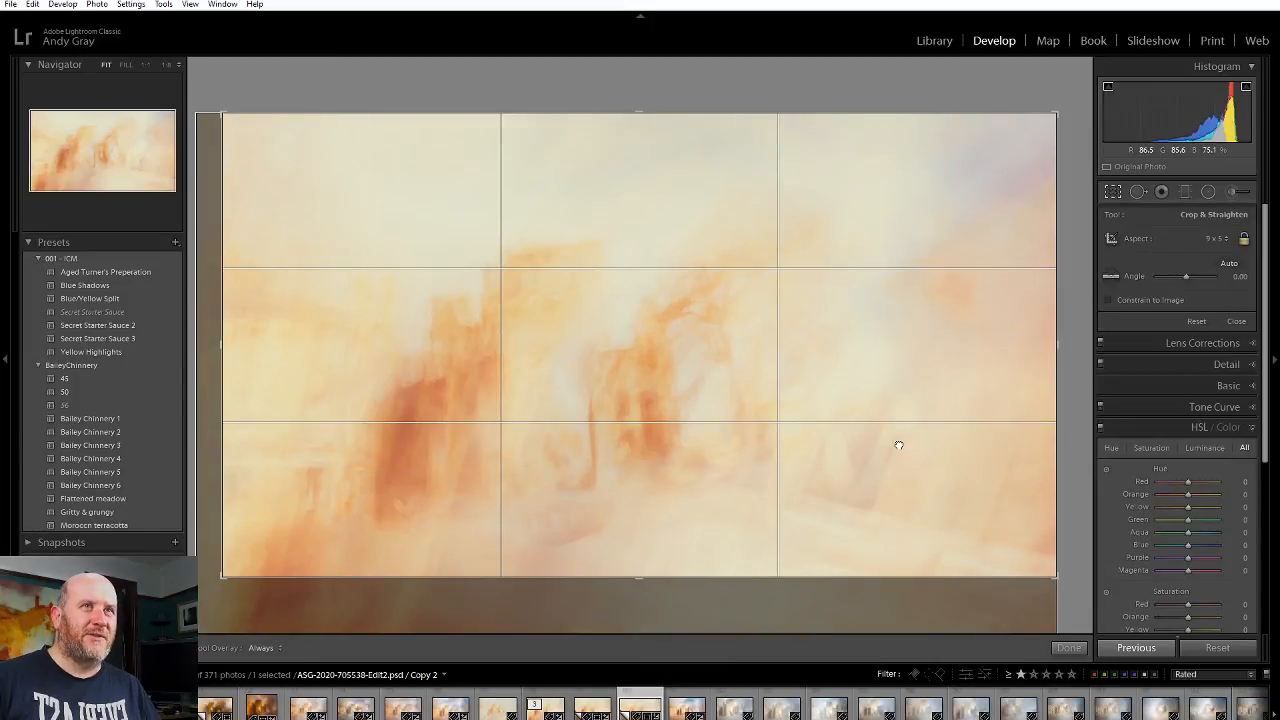
# Step: Tighten the 9 x 5 crop on all sides, keeping the sky above the tower and cutting most of the foreground, and apply it
pyautogui.moveTo(900, 437); pyautogui.dragTo(921, 118)
pyautogui.moveTo(910, 428); pyautogui.dragTo(901, 481)
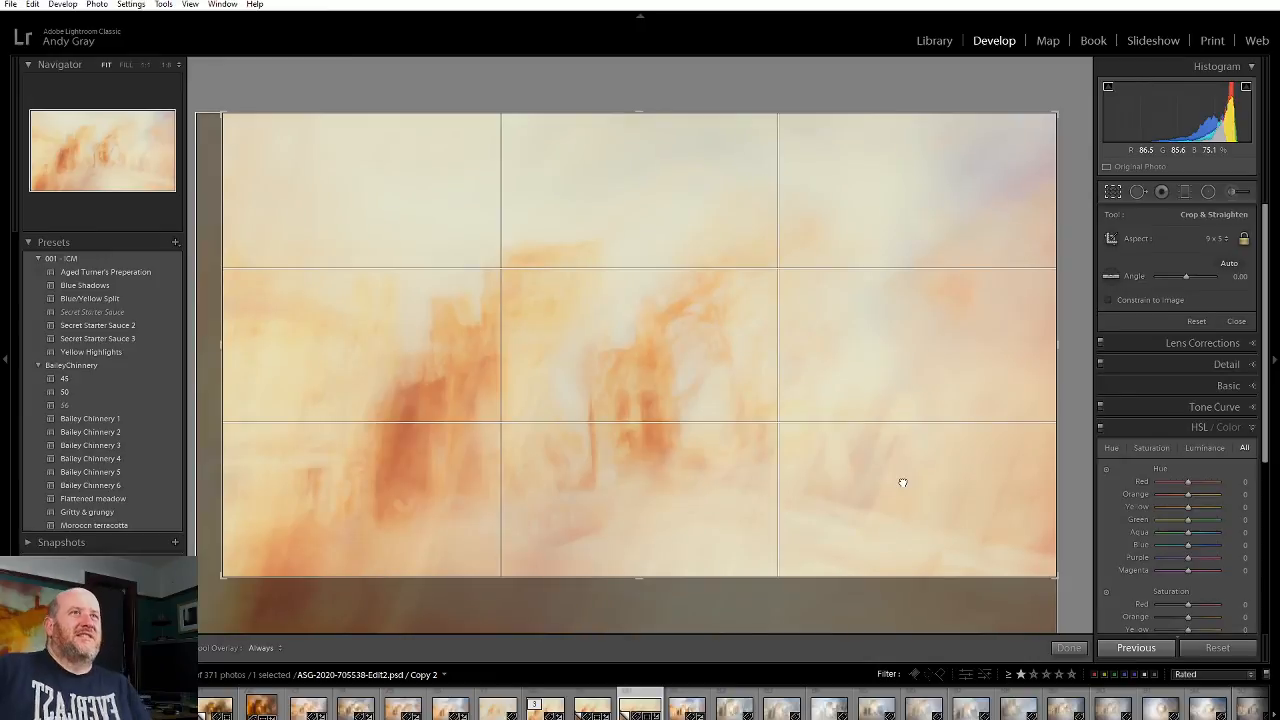
pyautogui.moveTo(222, 577)
pyautogui.mouseDown()
pyautogui.moveTo(209, 585)
pyautogui.moveTo(243, 567)
pyautogui.moveTo(231, 572)
pyautogui.mouseUp()
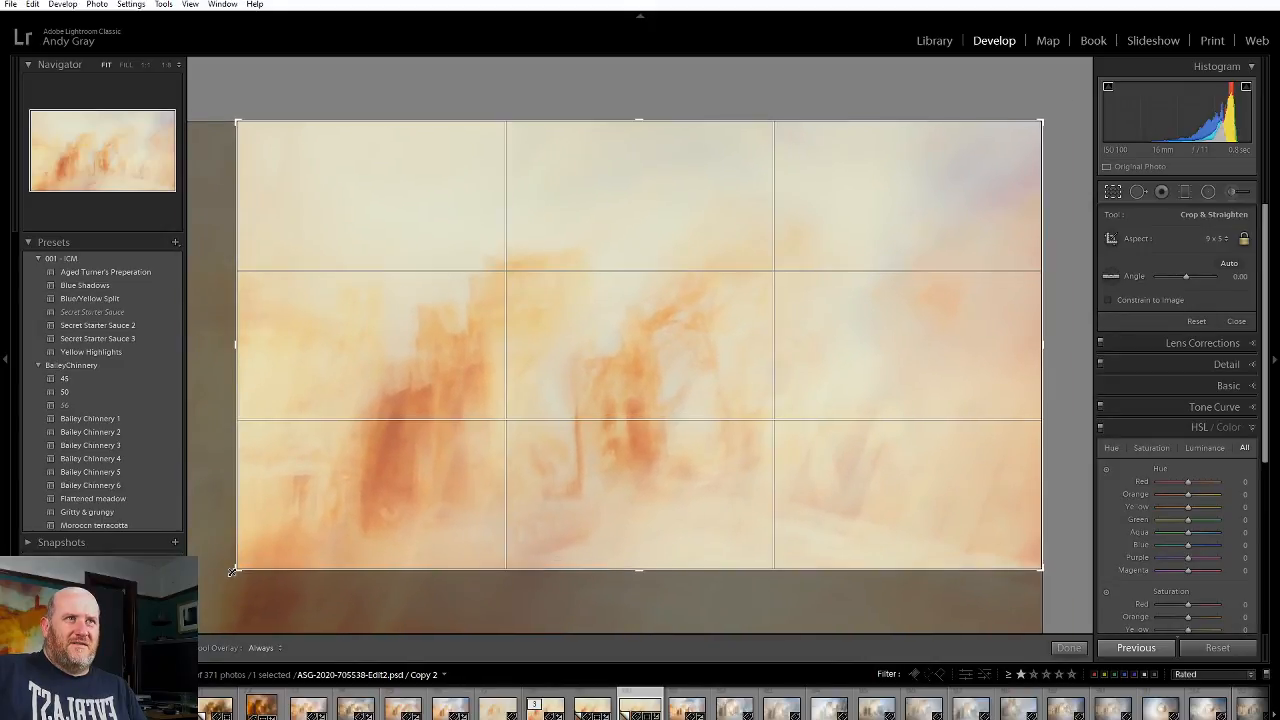
pyautogui.moveTo(669, 534); pyautogui.dragTo(772, 545)
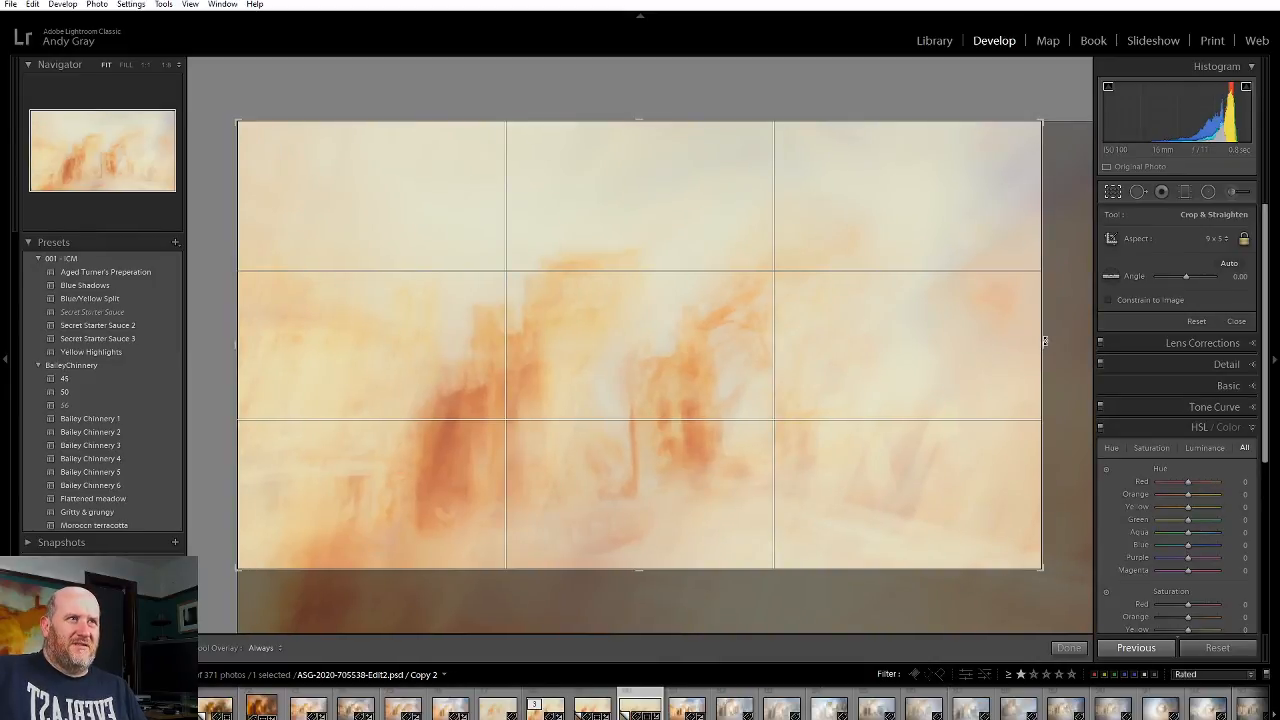
pyautogui.moveTo(1045, 342)
pyautogui.mouseDown()
pyautogui.moveTo(1003, 346)
pyautogui.moveTo(1050, 343)
pyautogui.moveTo(1023, 346)
pyautogui.mouseUp()
pyautogui.moveTo(885, 388); pyautogui.dragTo(843, 544)
pyautogui.moveTo(843, 625); pyautogui.dragTo(849, 374)
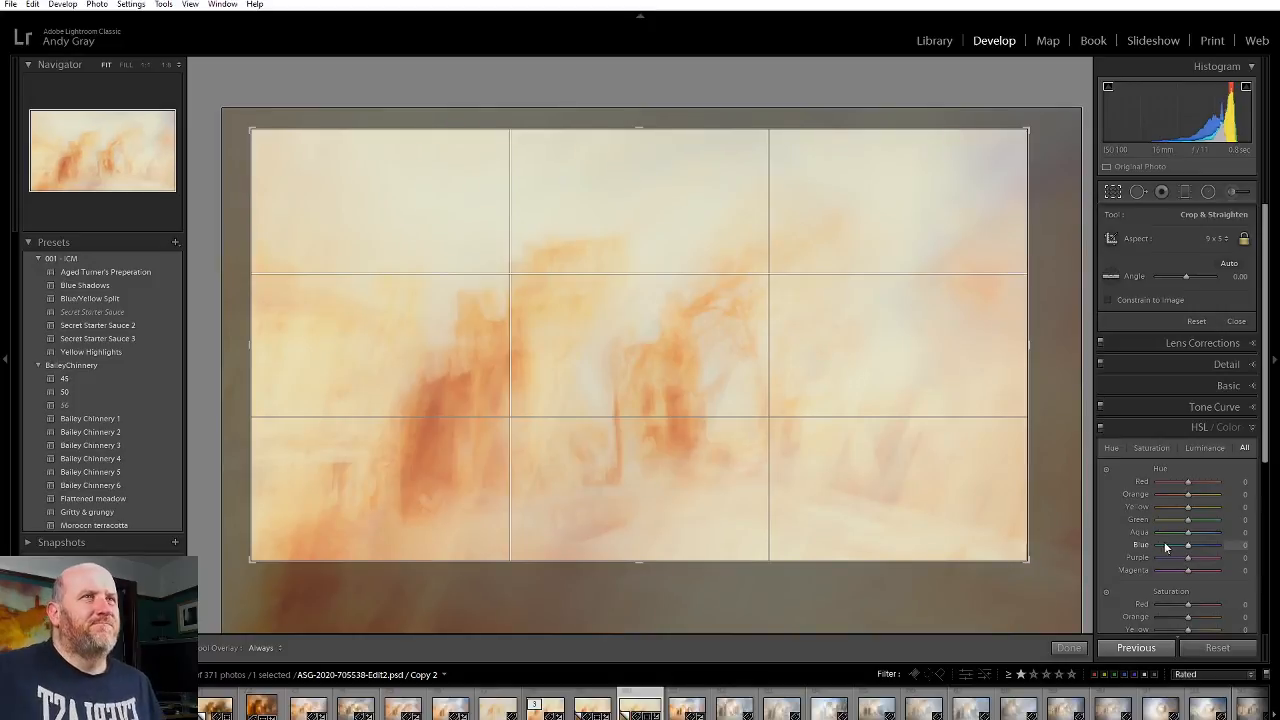
pyautogui.click(1072, 648)
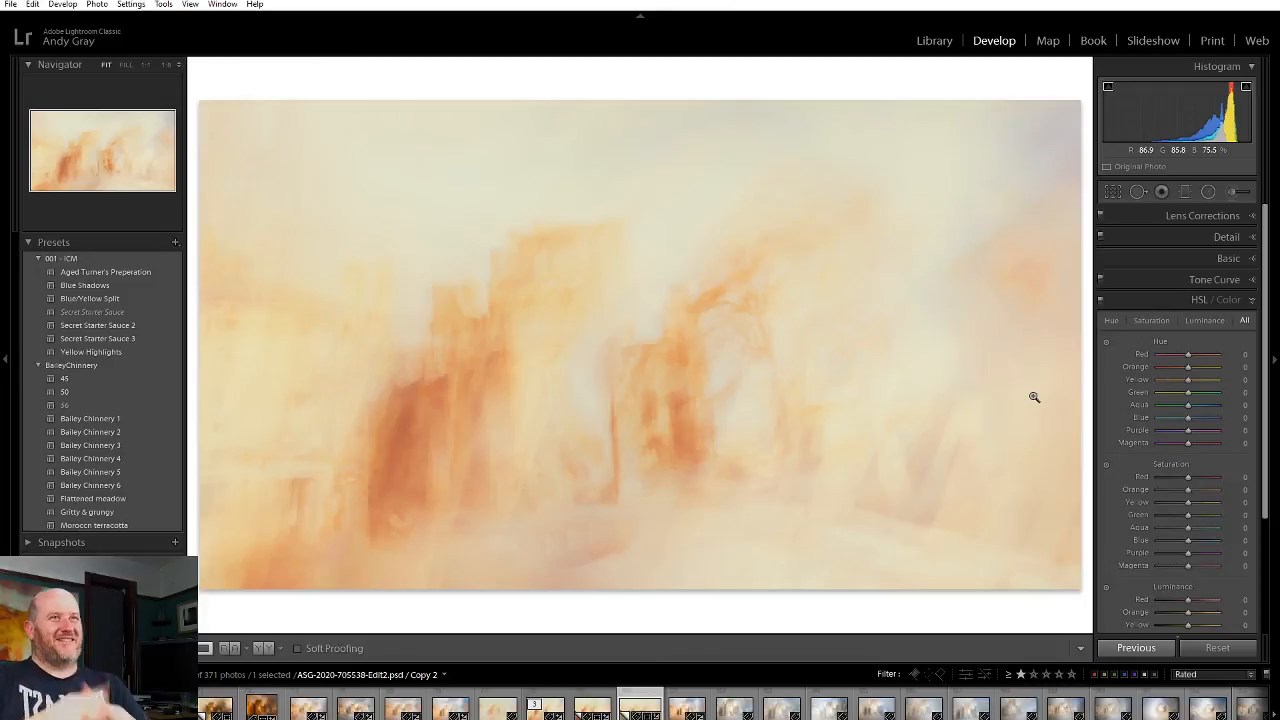
# Step: Create a further virtual copy and shift its 9 x 5 crop down to the foreground, slightly enlarged, with less sky above the tower
pyautogui.rightClick(623, 364)
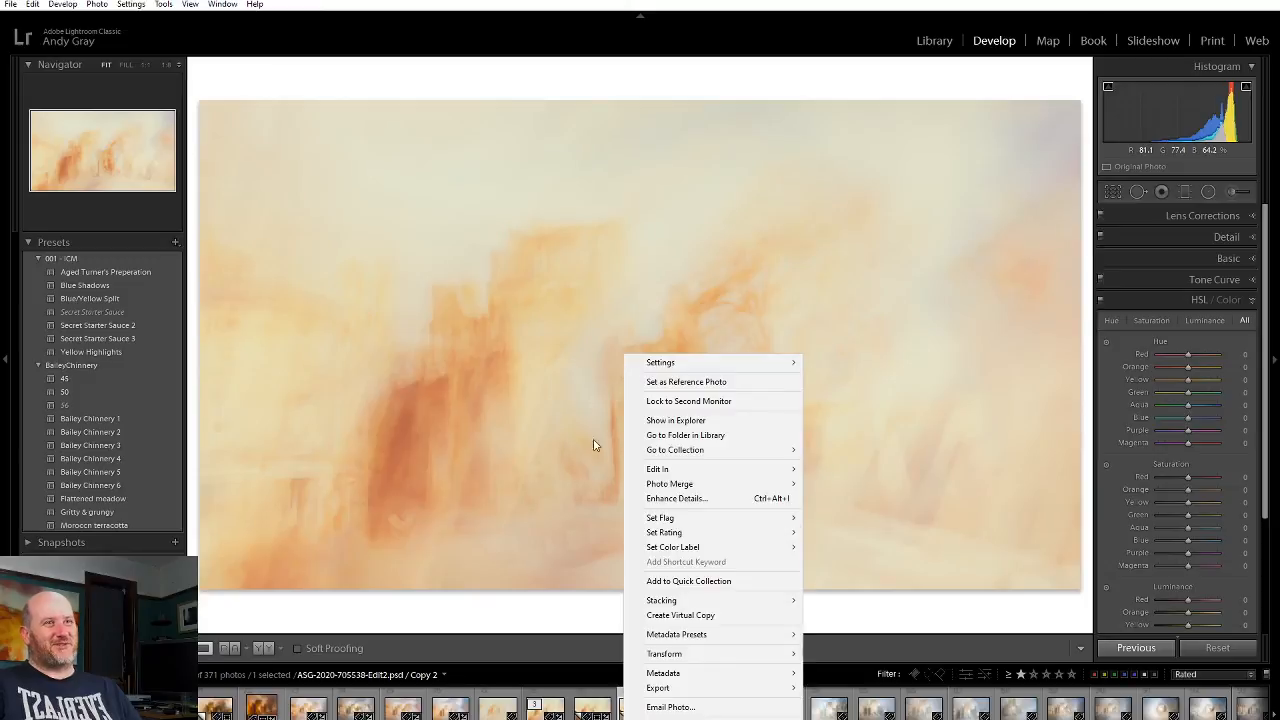
pyautogui.click(697, 615)
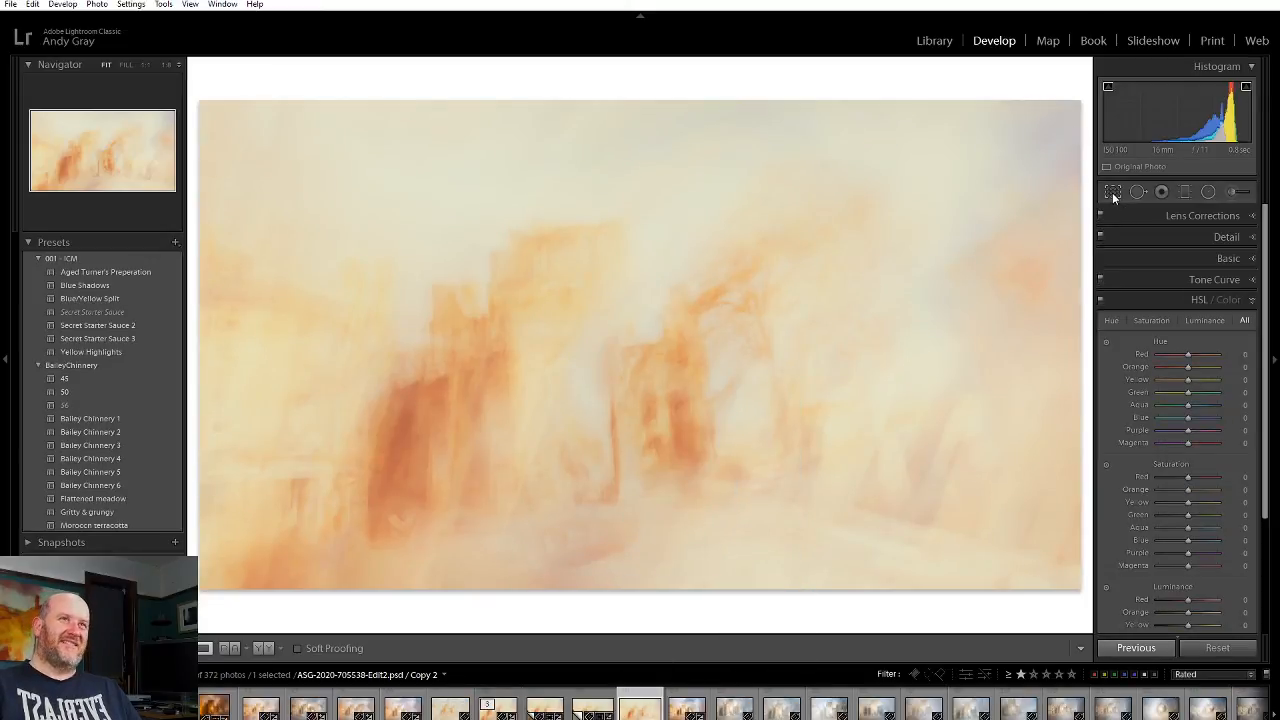
pyautogui.press('r')
pyautogui.moveTo(737, 349); pyautogui.dragTo(717, 257)
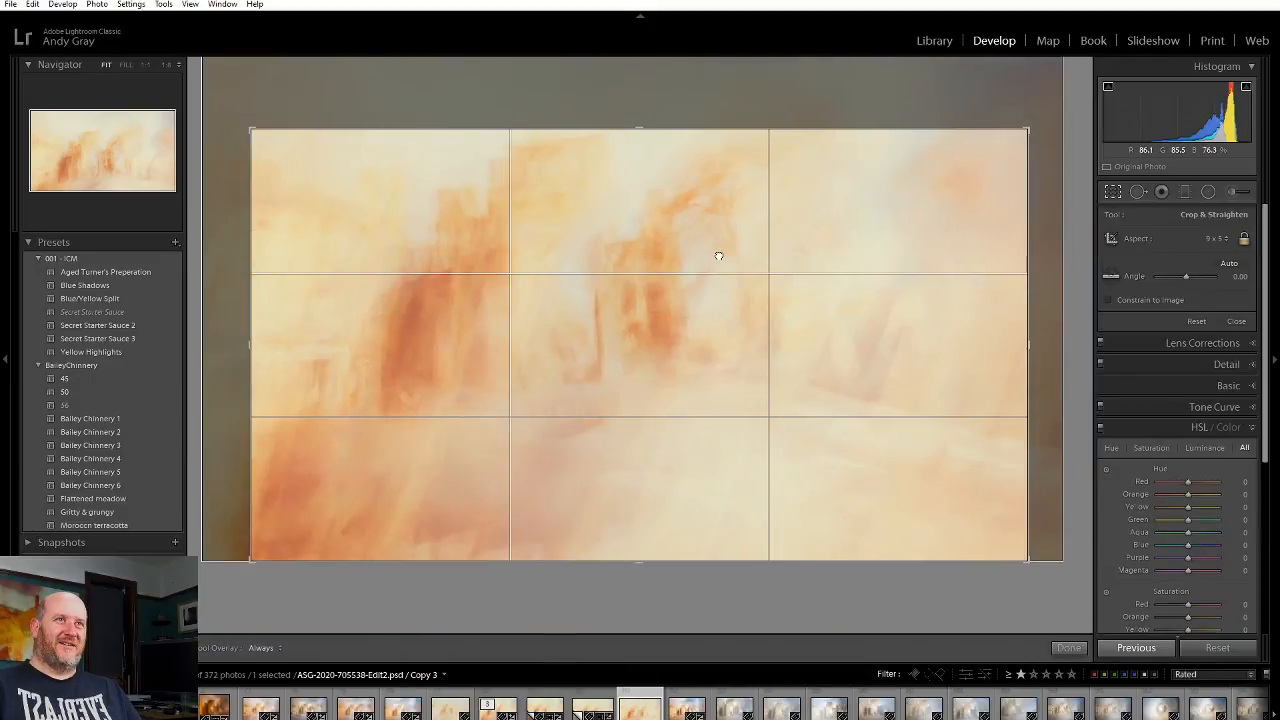
pyautogui.moveTo(640, 128); pyautogui.dragTo(640, 118)
pyautogui.moveTo(642, 238); pyautogui.dragTo(601, 195)
pyautogui.moveTo(600, 257)
pyautogui.mouseDown()
pyautogui.moveTo(603, 283)
pyautogui.moveTo(604, 264)
pyautogui.mouseUp()
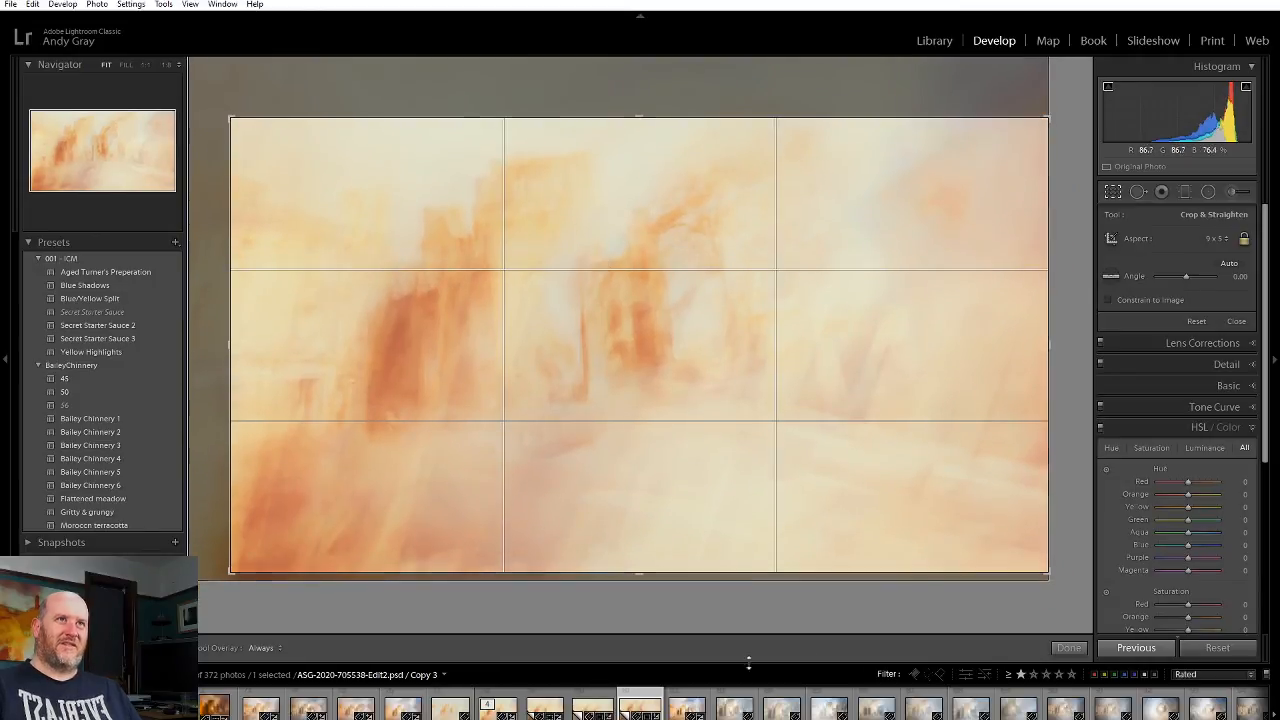
pyautogui.click(1069, 648)
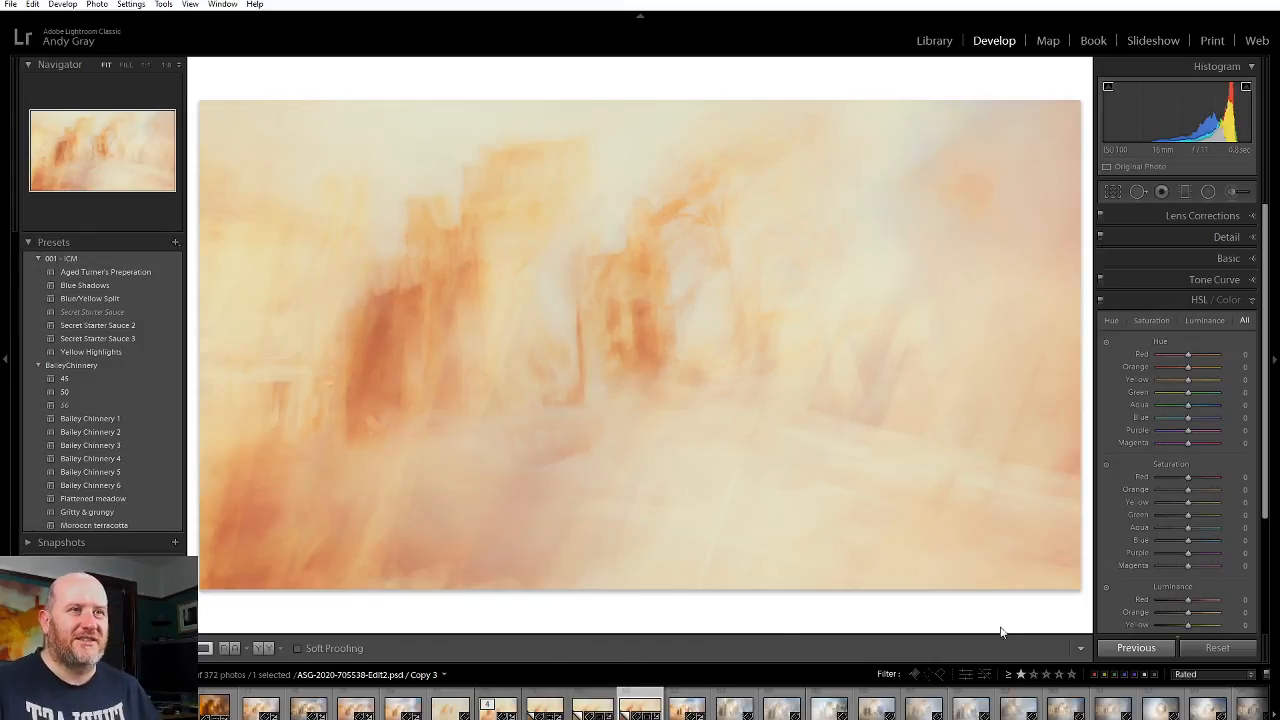
pyautogui.click(498, 702)
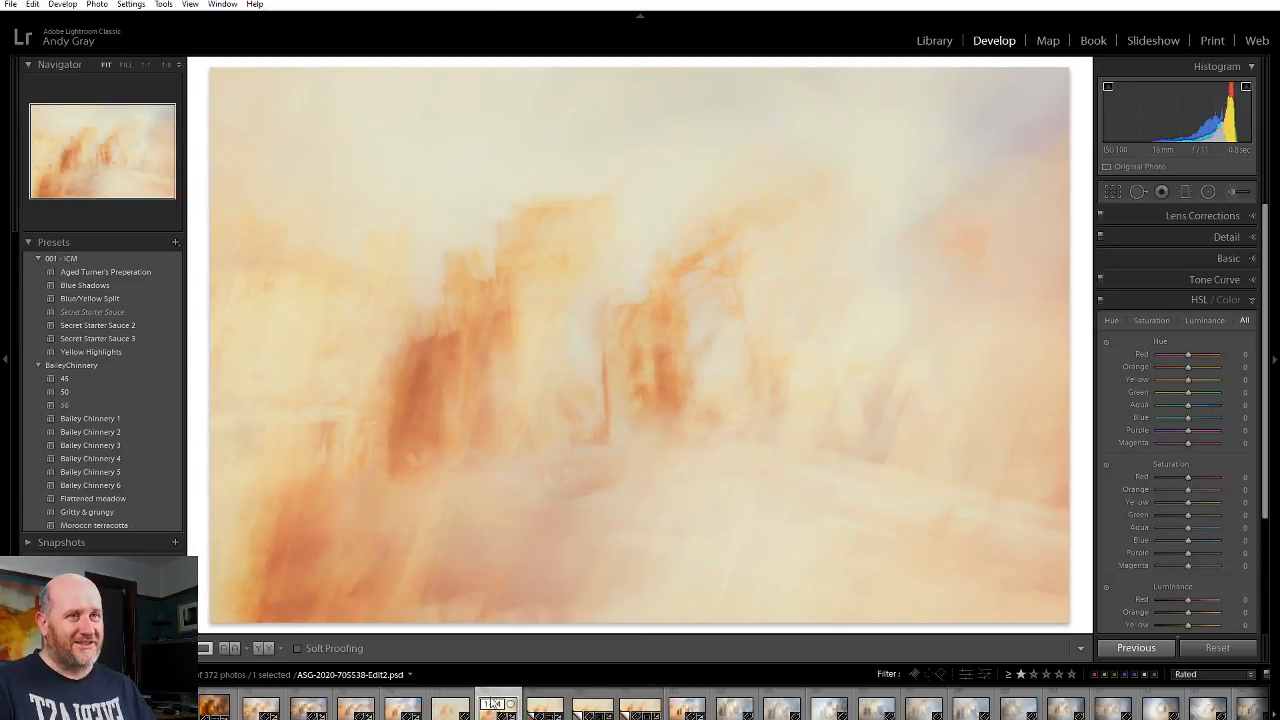
pyautogui.click(456, 702)
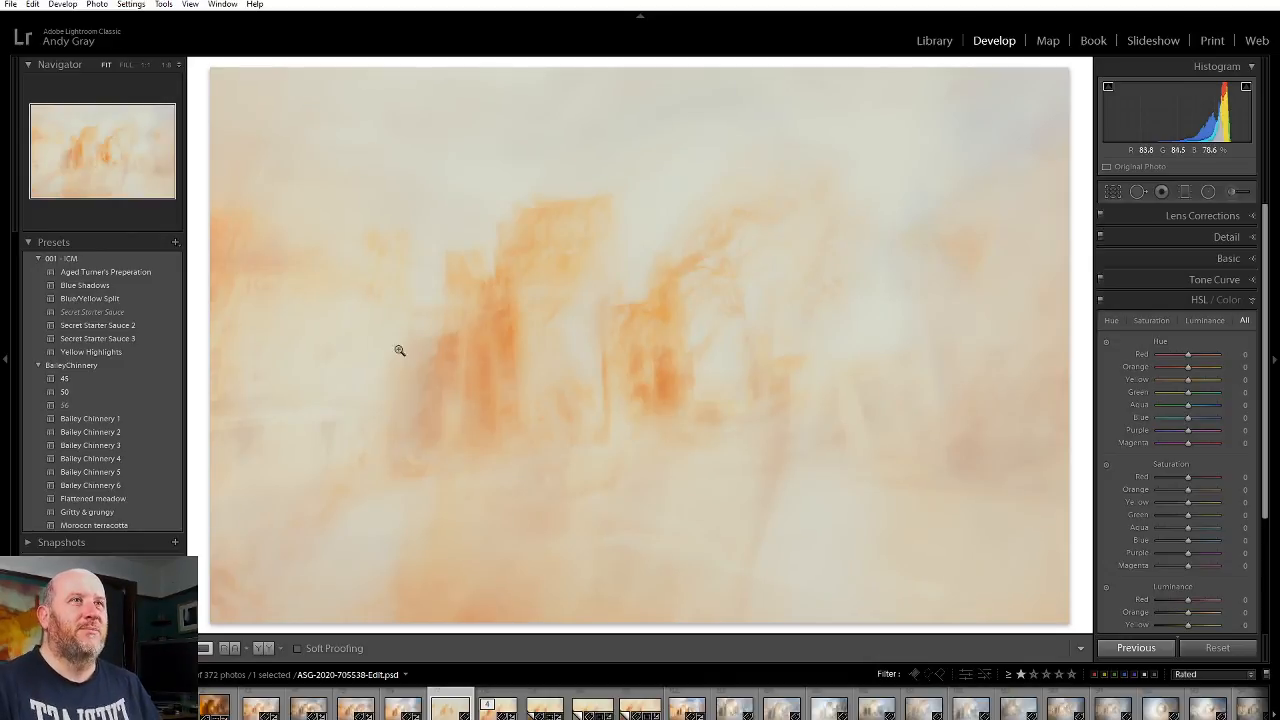
pyautogui.click(1115, 193)
pyautogui.click(1207, 240)
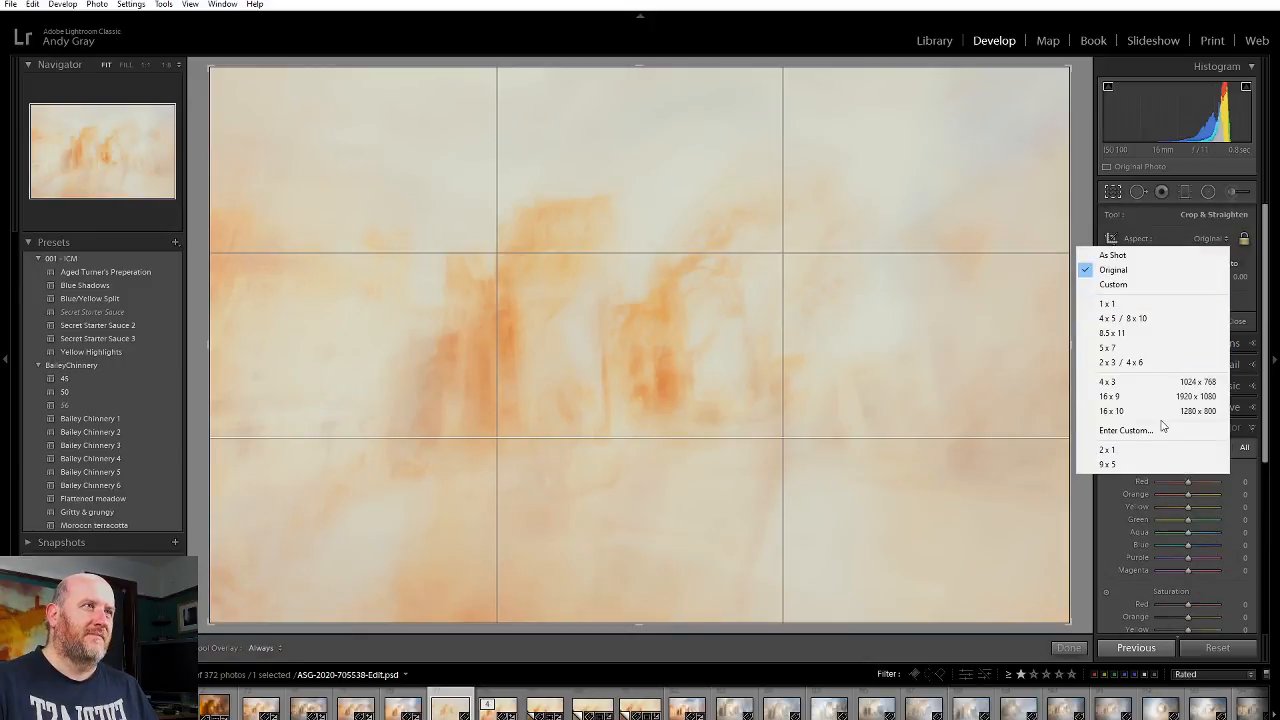
pyautogui.click(1145, 465)
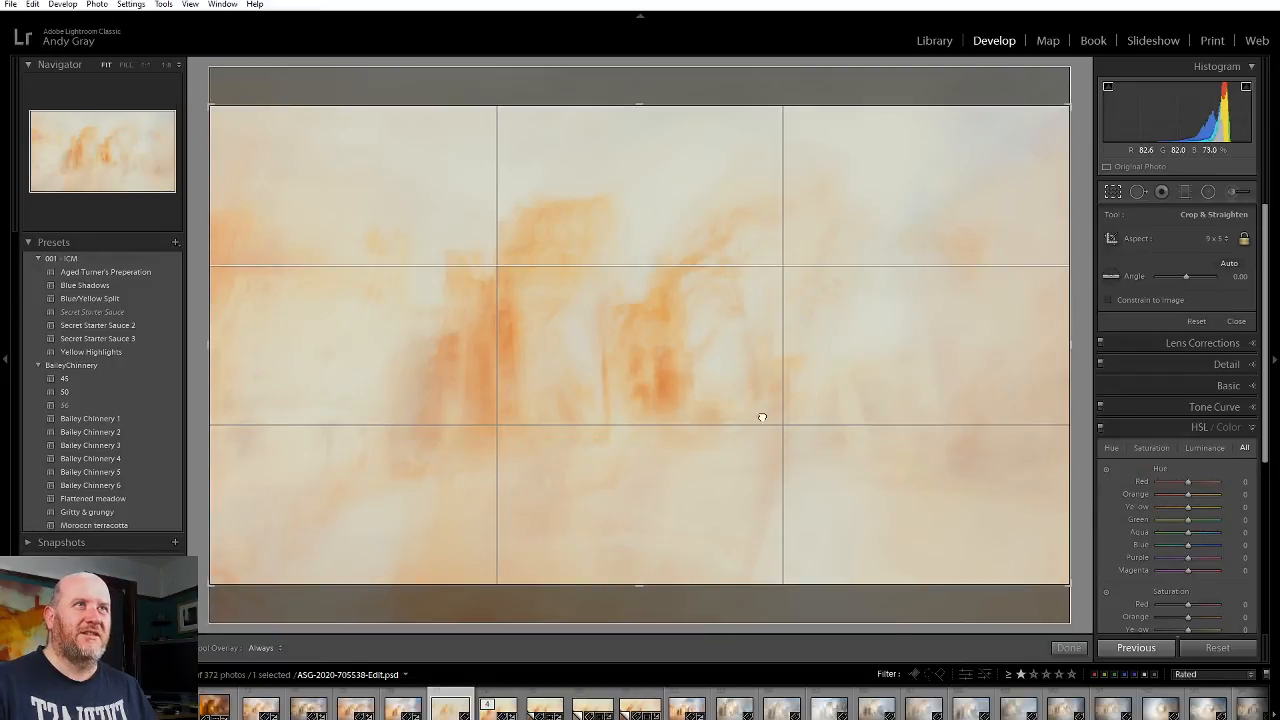
pyautogui.moveTo(707, 418); pyautogui.dragTo(682, 438)
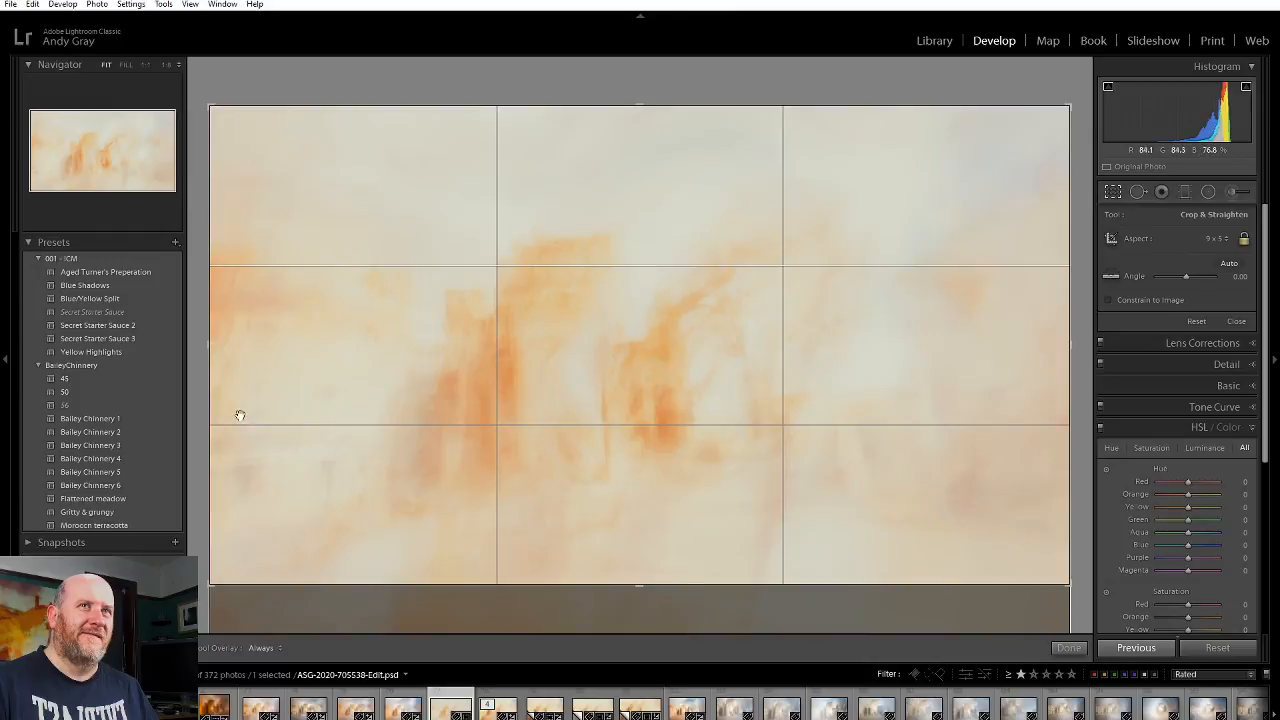
pyautogui.moveTo(212, 350); pyautogui.dragTo(222, 350)
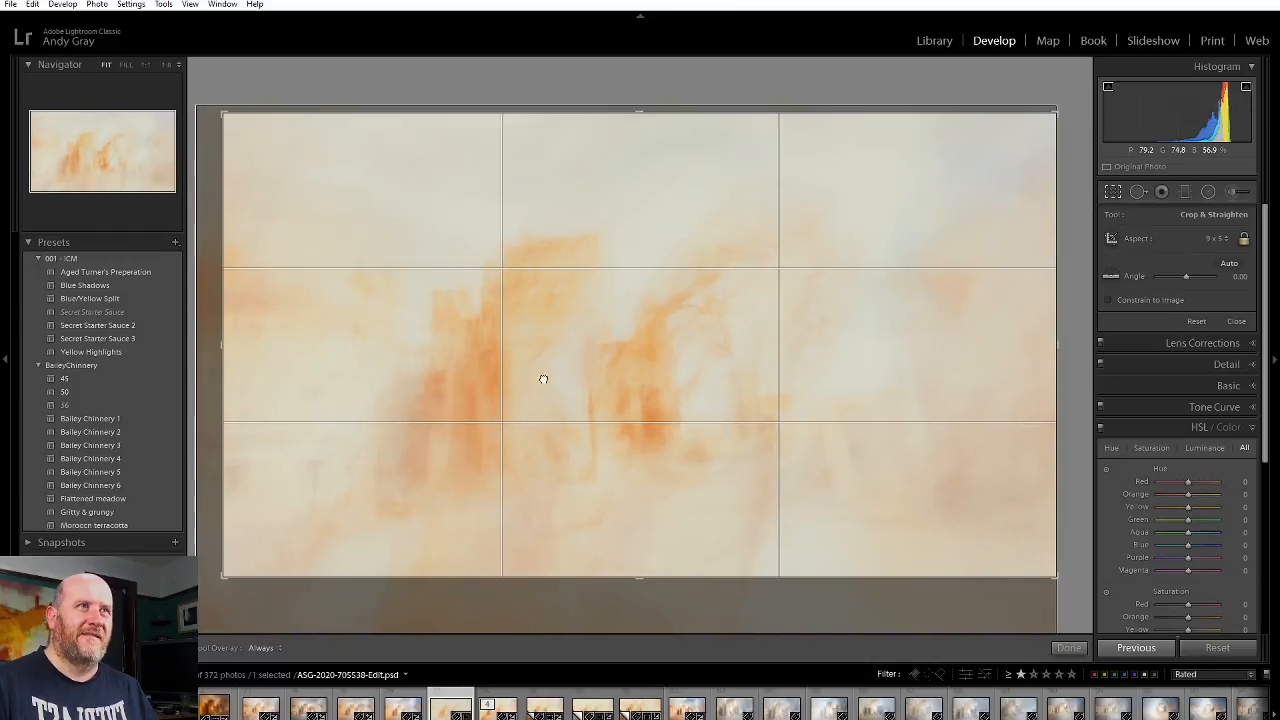
pyautogui.moveTo(548, 384); pyautogui.dragTo(543, 380)
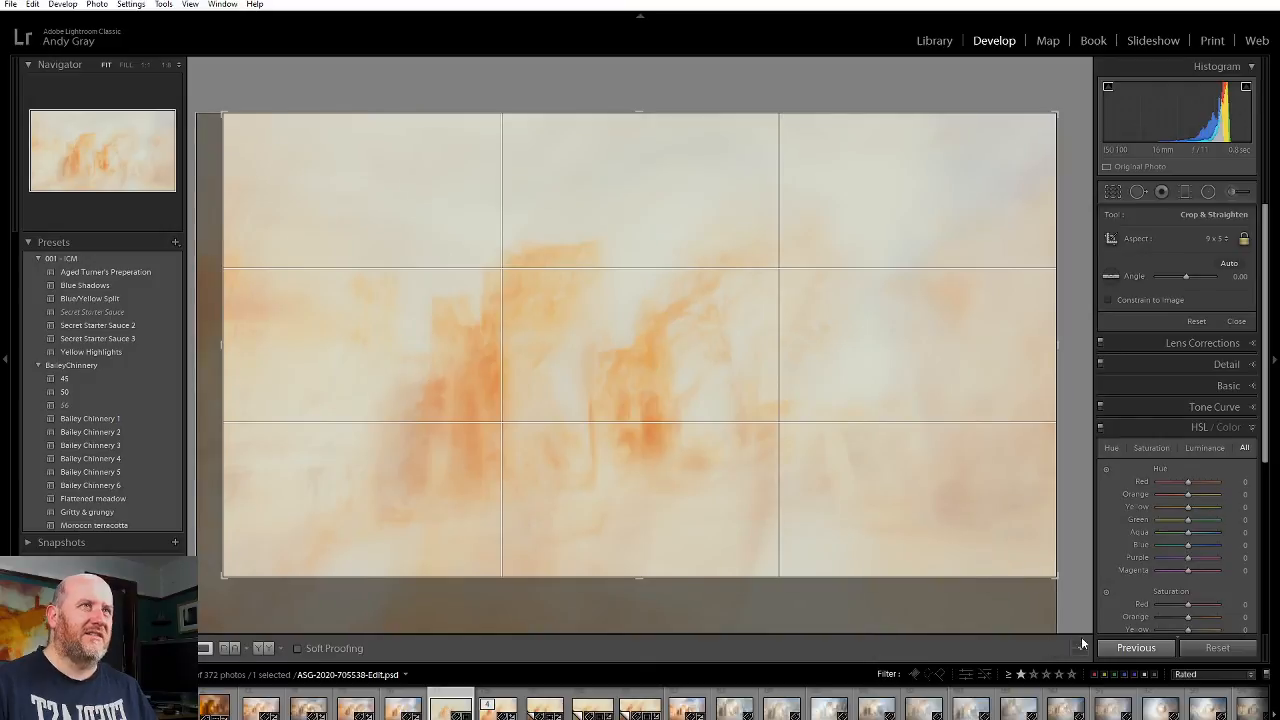
pyautogui.click(1070, 648)
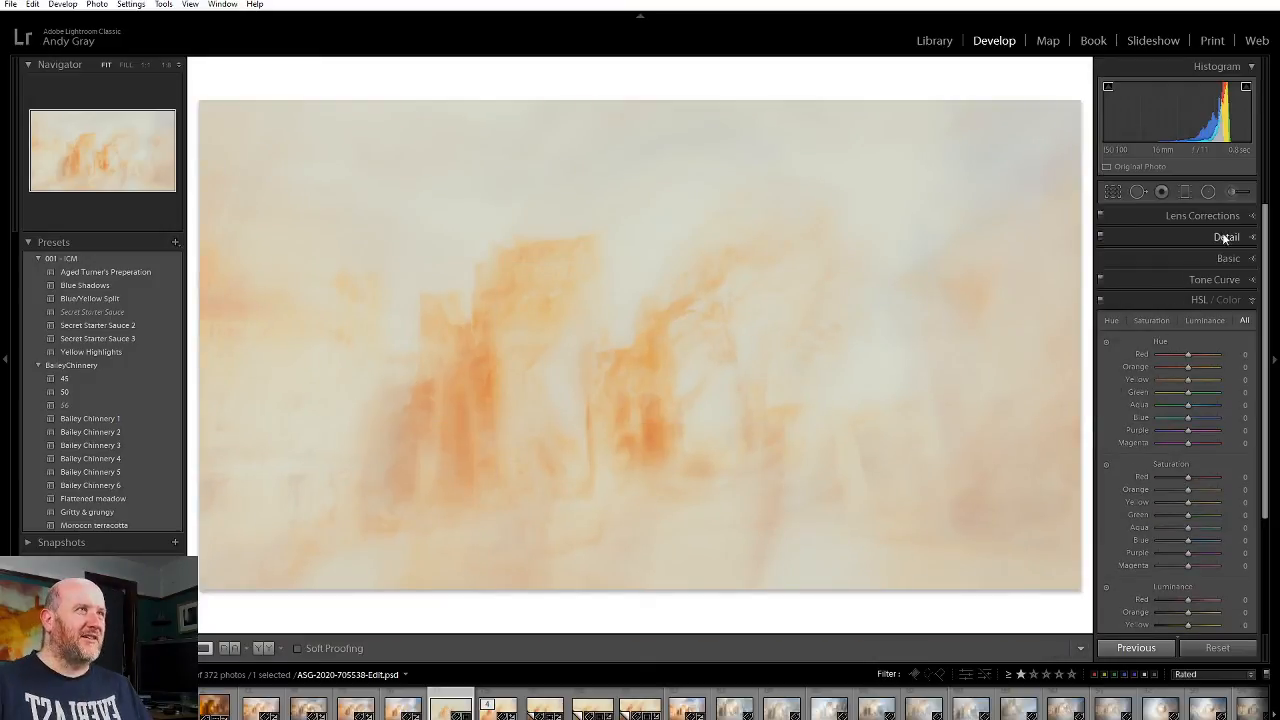
# Step: Try a targeted hue shift on the pale area above the central ruin, reset the Hue values and collapse the HSL settings
pyautogui.click(1106, 342)
pyautogui.moveTo(643, 297); pyautogui.dragTo(643, 331)
pyautogui.click(1108, 341)
pyautogui.doubleClick(1160, 342)
pyautogui.click(1198, 305)
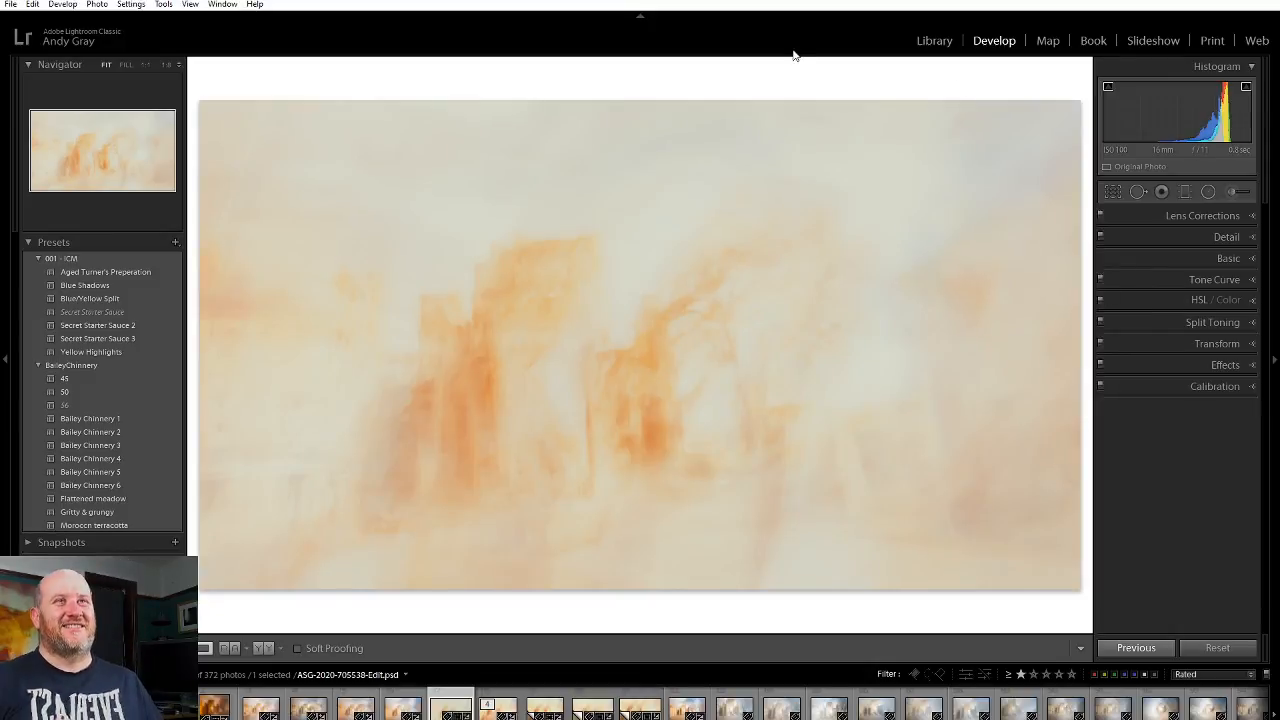
pyautogui.rightClick(703, 352)
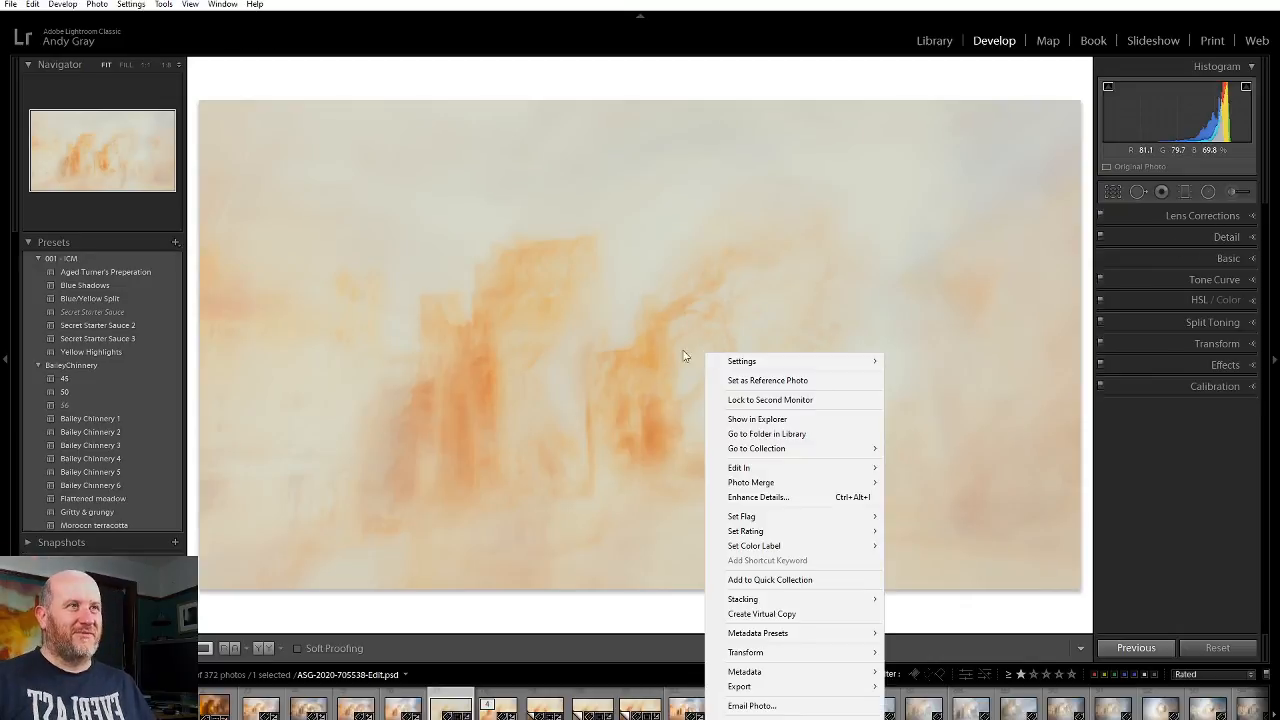
pyautogui.click(1122, 194)
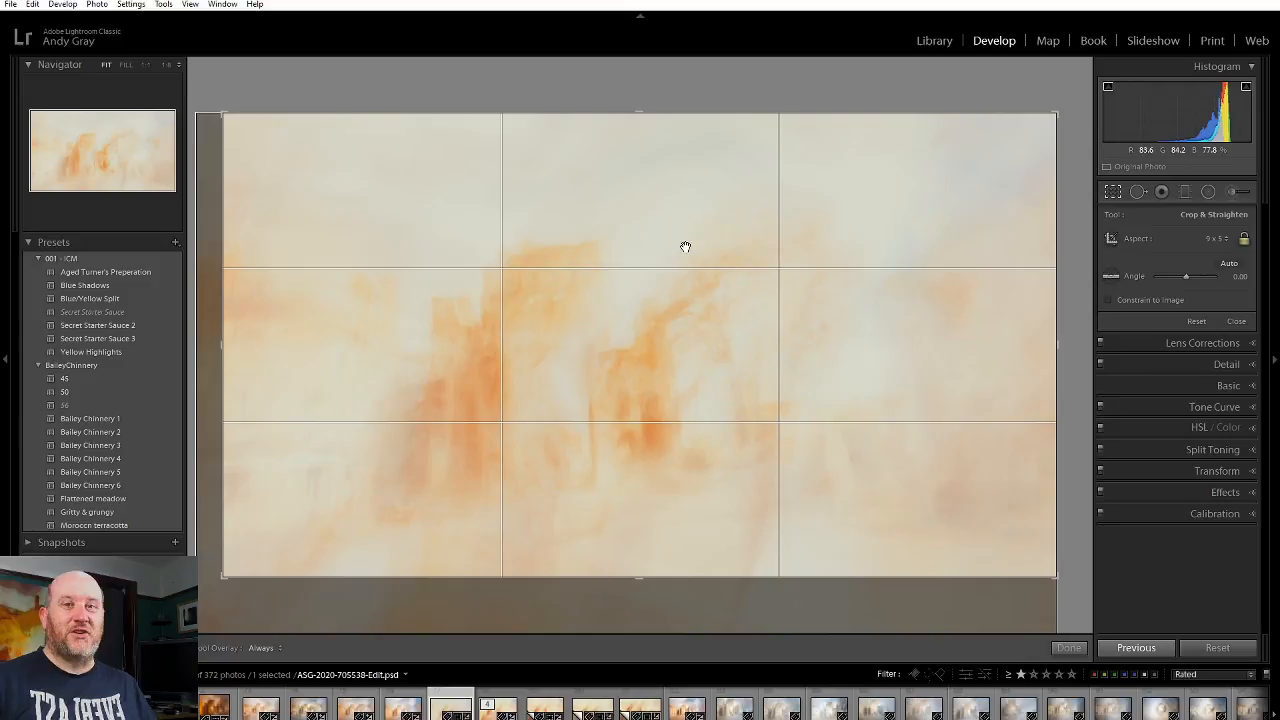
pyautogui.rightClick(684, 280)
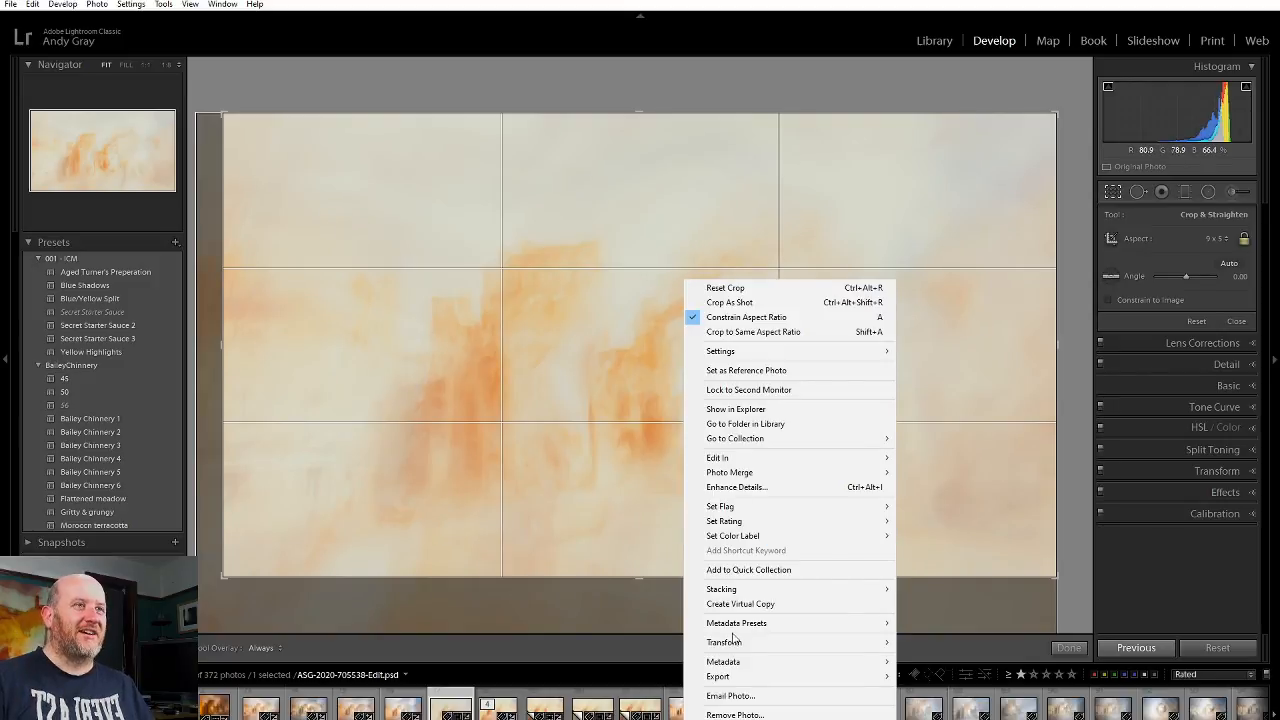
pyautogui.click(786, 288)
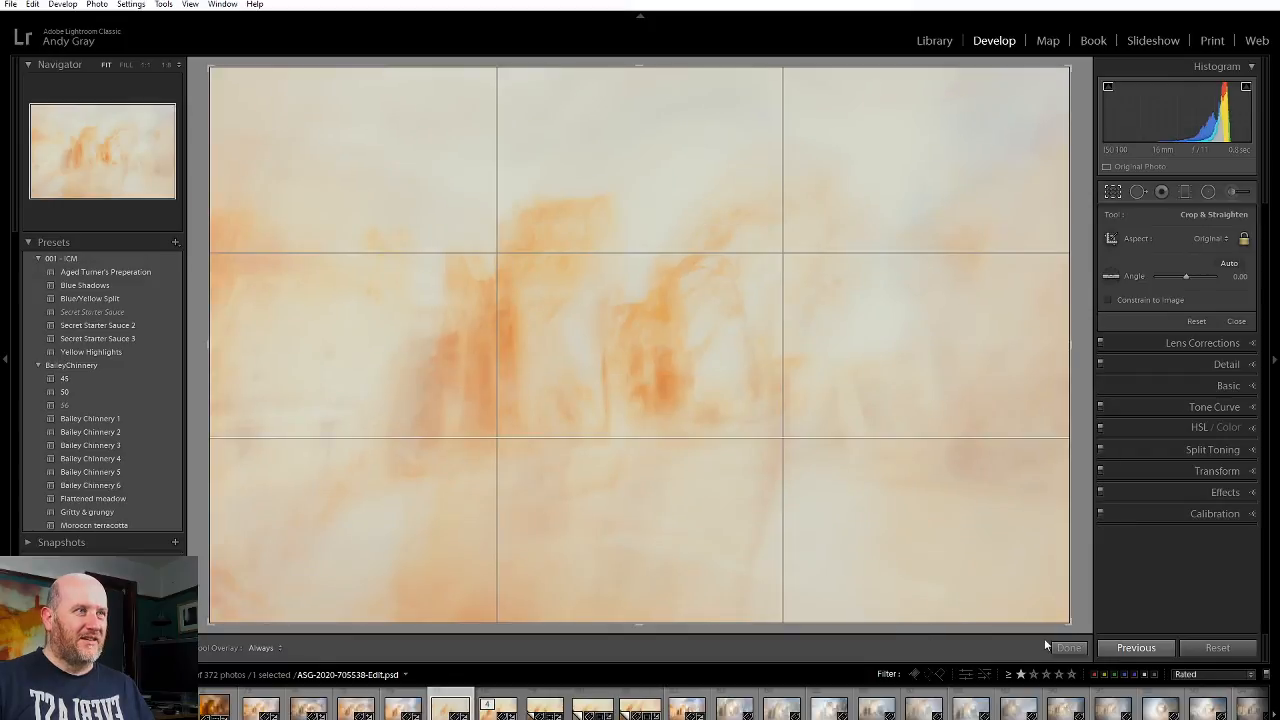
pyautogui.click(1068, 647)
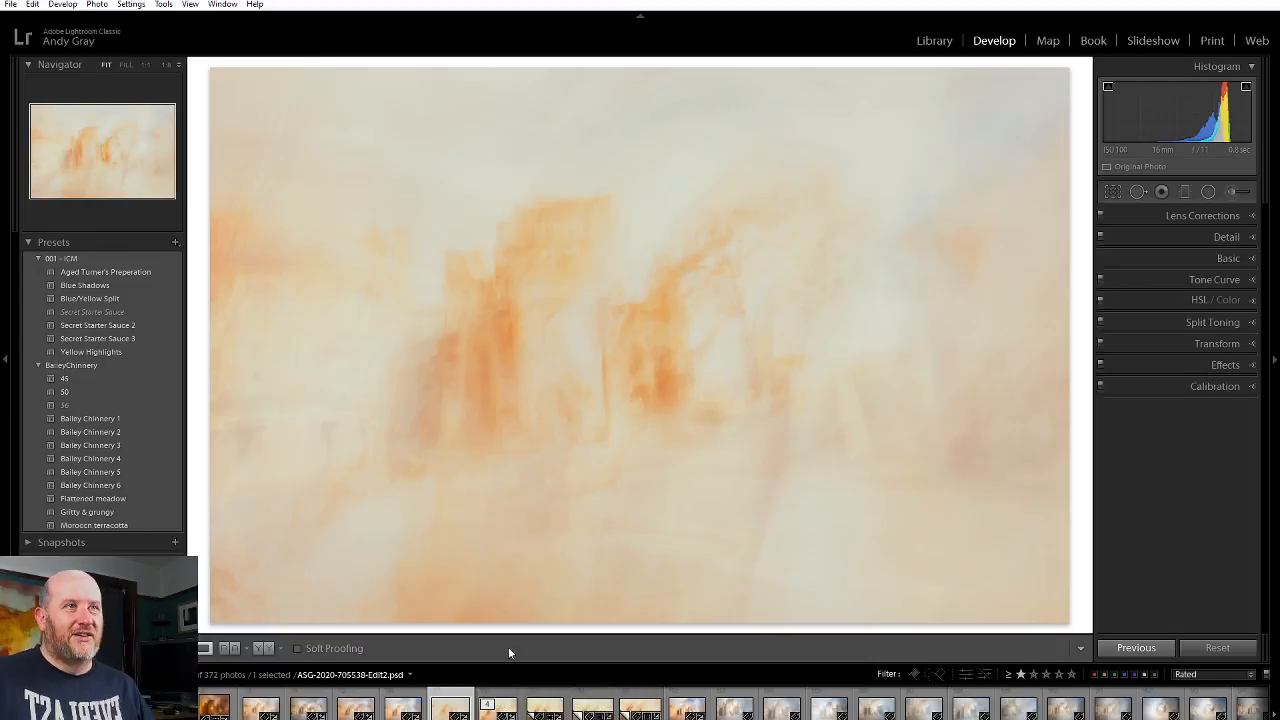
# Step: Compare the differently cropped virtual copies of the Edit2 image, ending on the 9 x 5 version with more sky
pyautogui.click(641, 704)
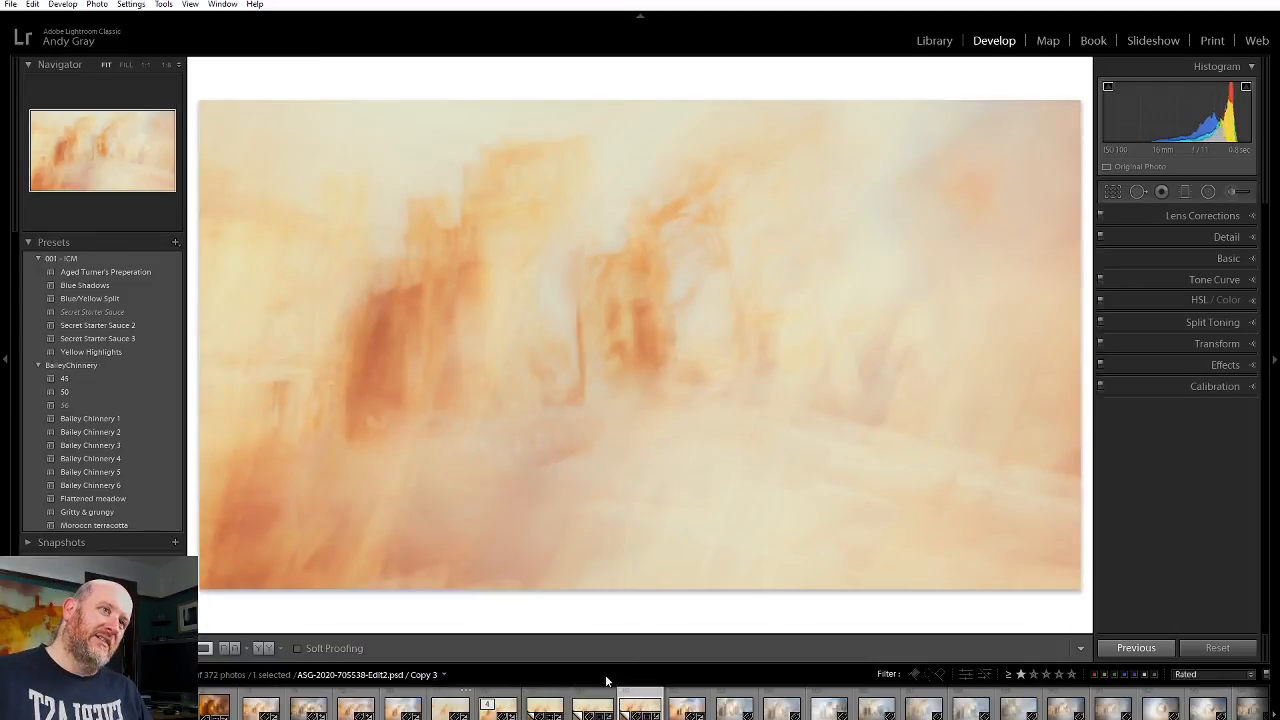
pyautogui.click(594, 702)
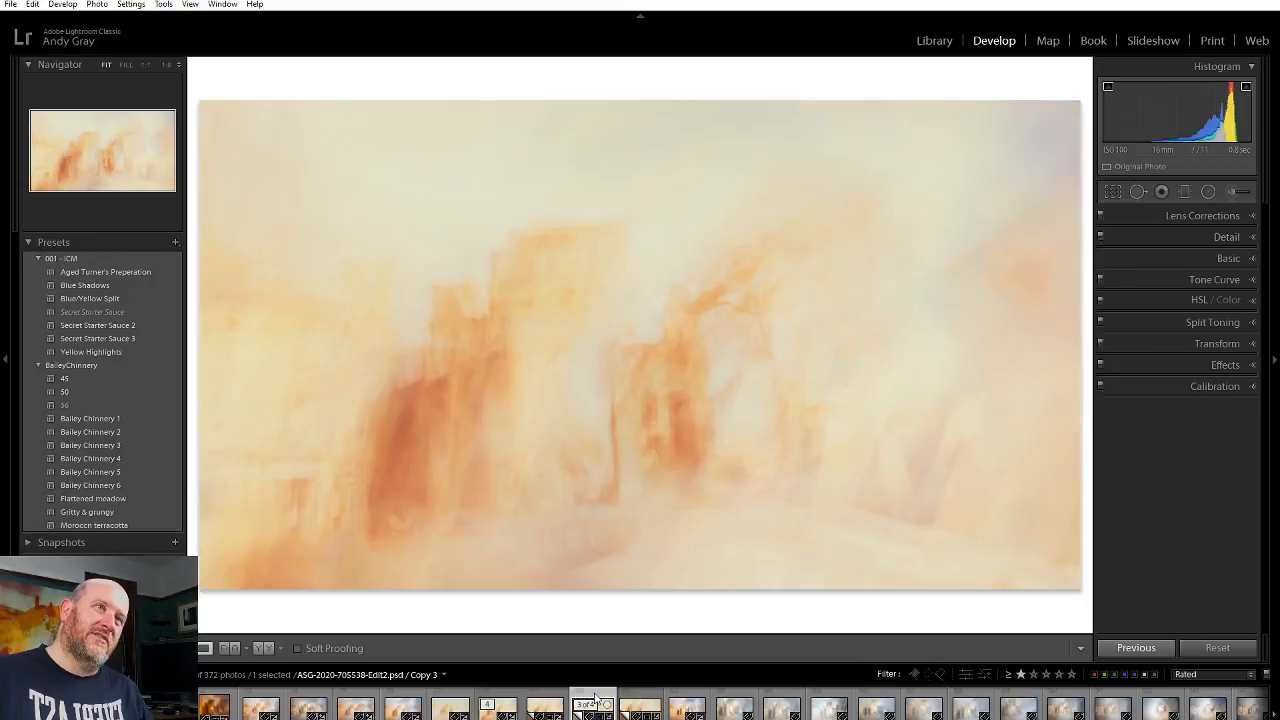
pyautogui.click(550, 700)
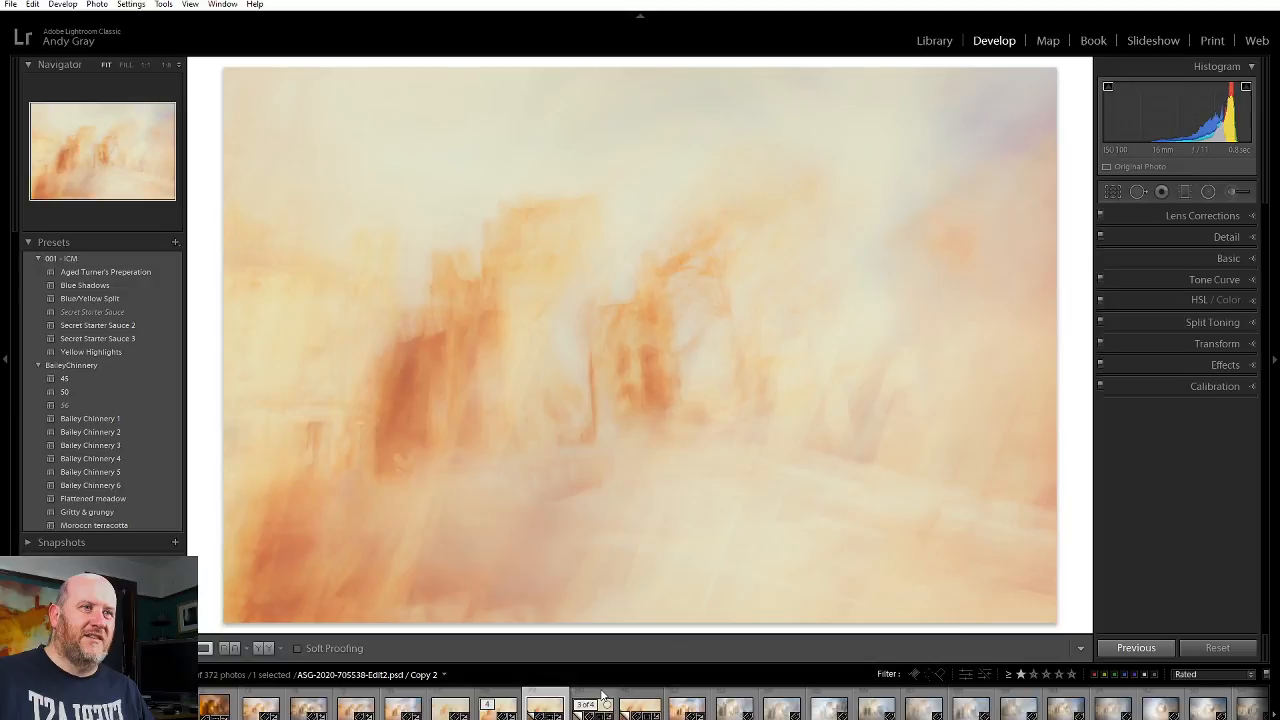
pyautogui.click(600, 700)
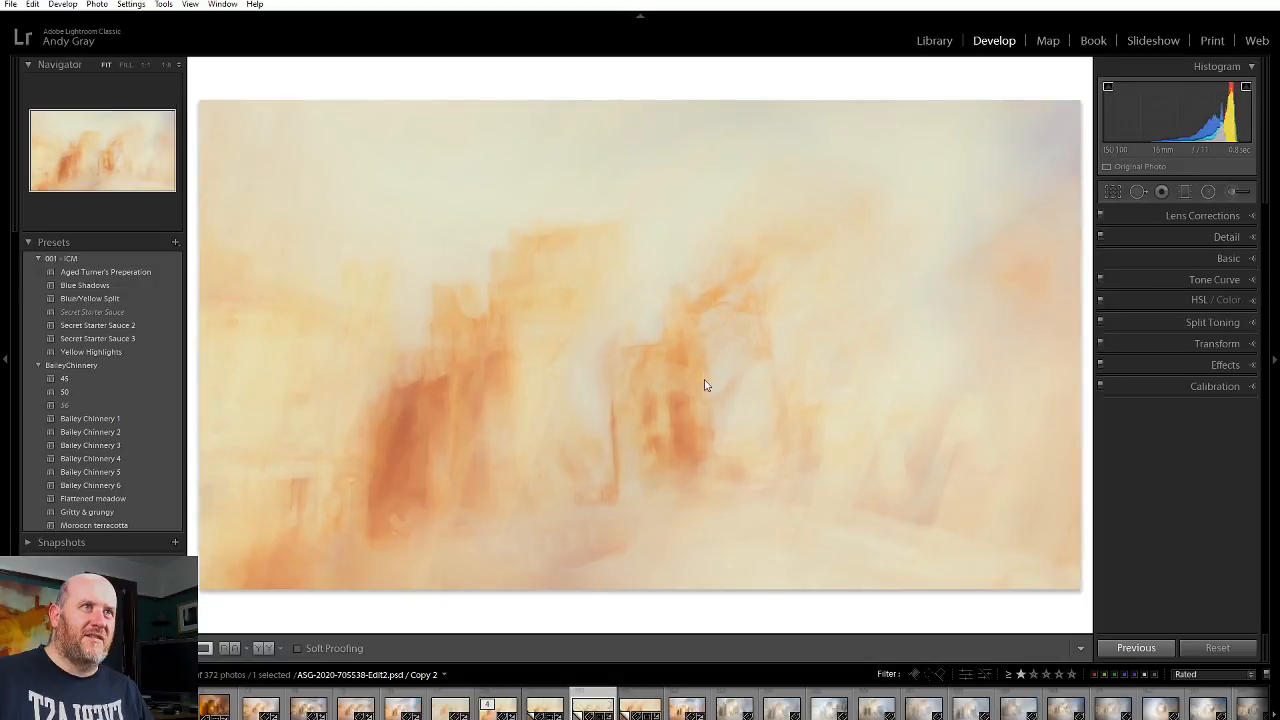